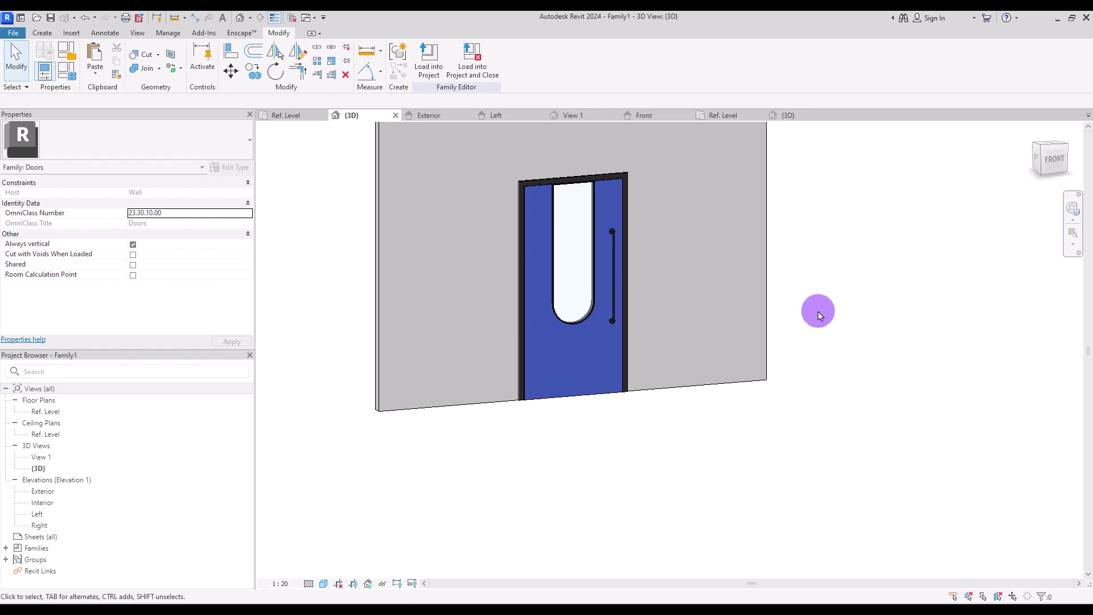
Orbit the finished glazed door to a top-front corner view, then an oblique right-side view
shift+middle_drag(823, 314, 624, 359)
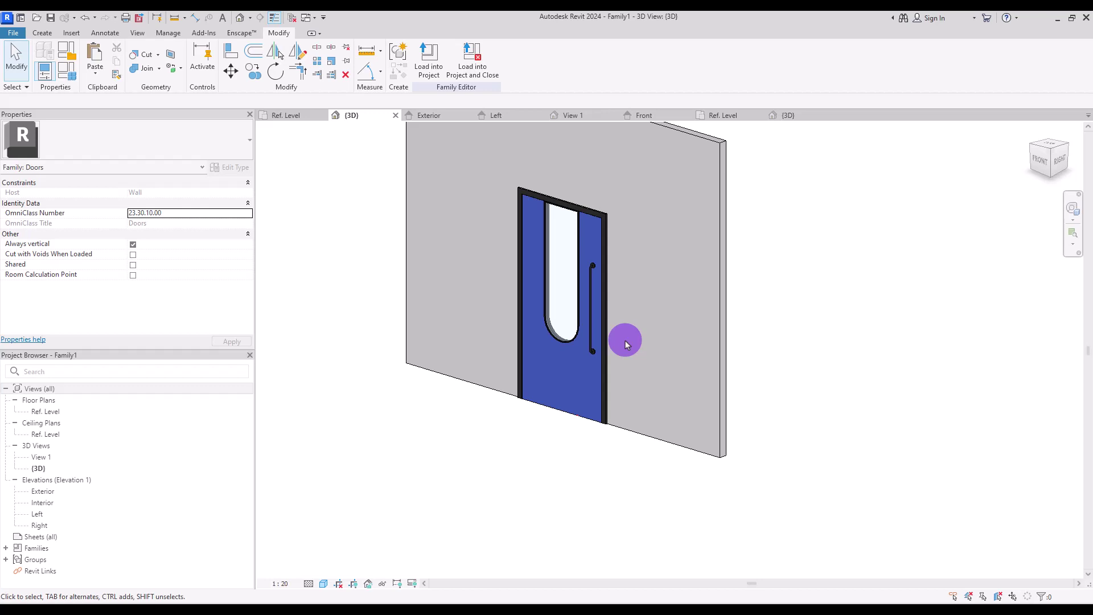
shift+middle_drag(620, 349, 296, 376)
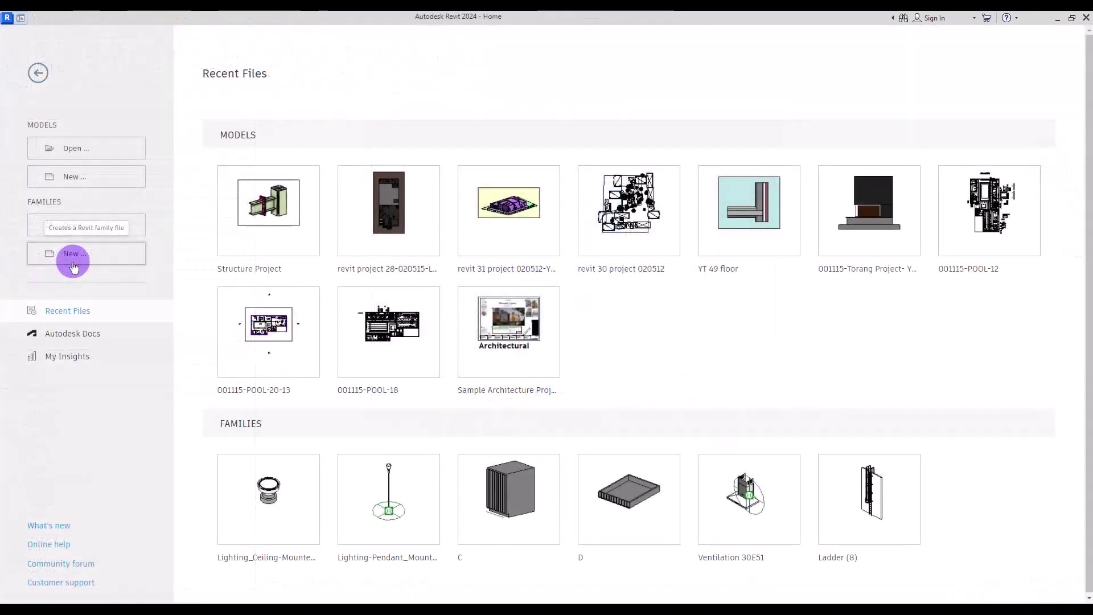
Create a new family from the Door.rft template
click(74, 264)
click(299, 266)
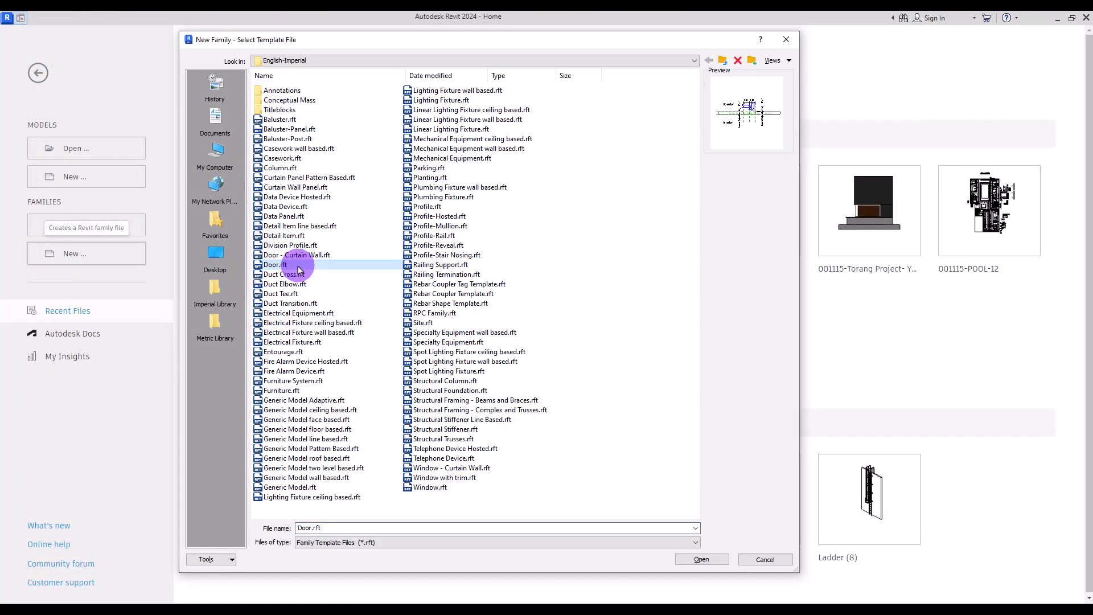
click(715, 558)
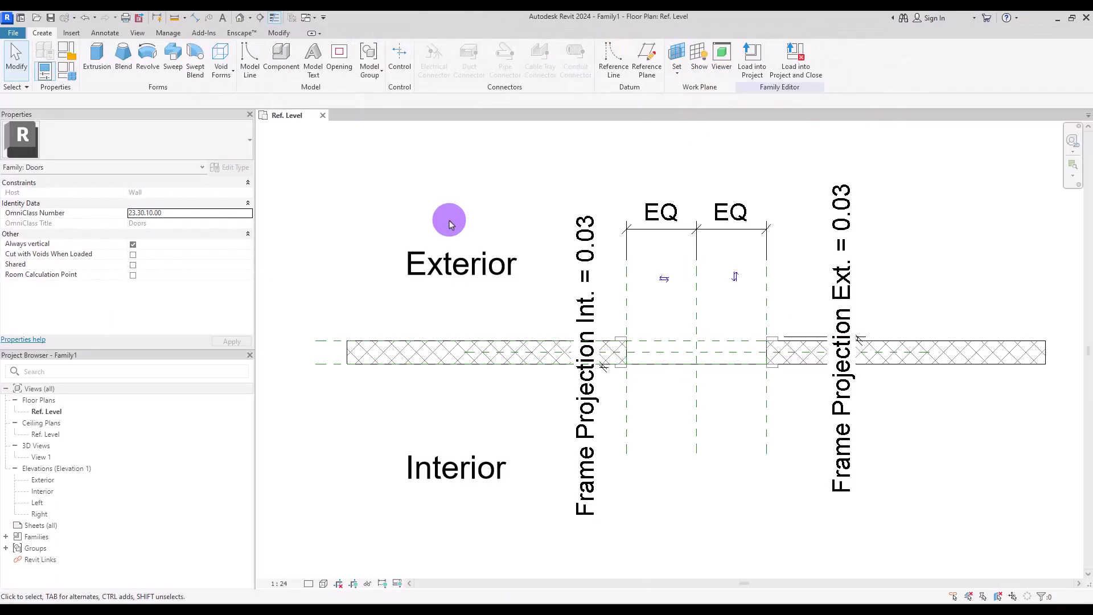
Delete the frame projection dimensions at the door opening
click(620, 339)
key(Delete)
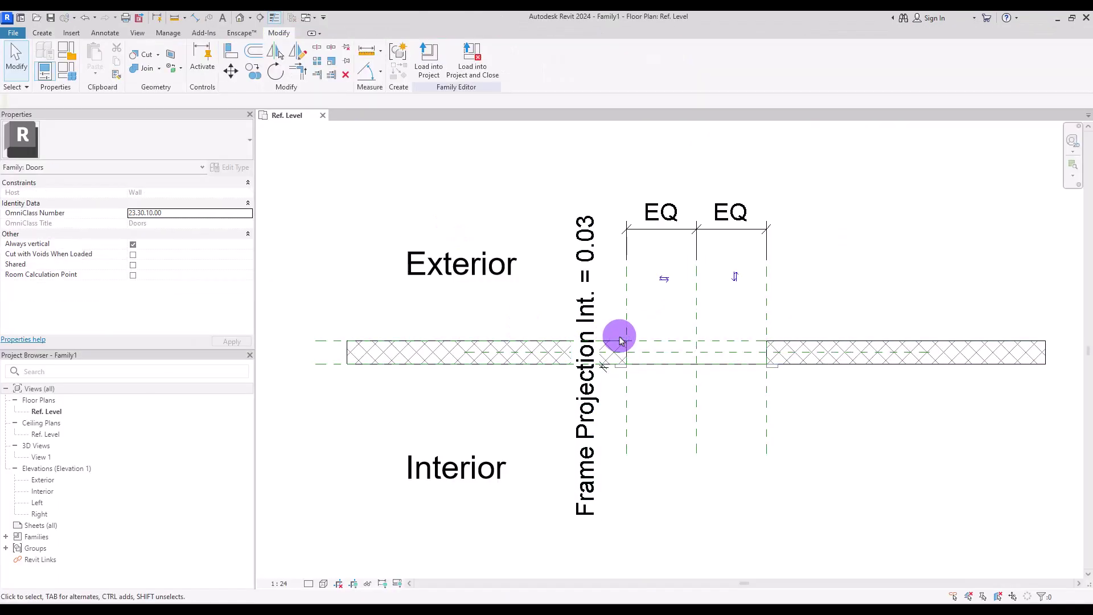
click(618, 367)
key(Delete)
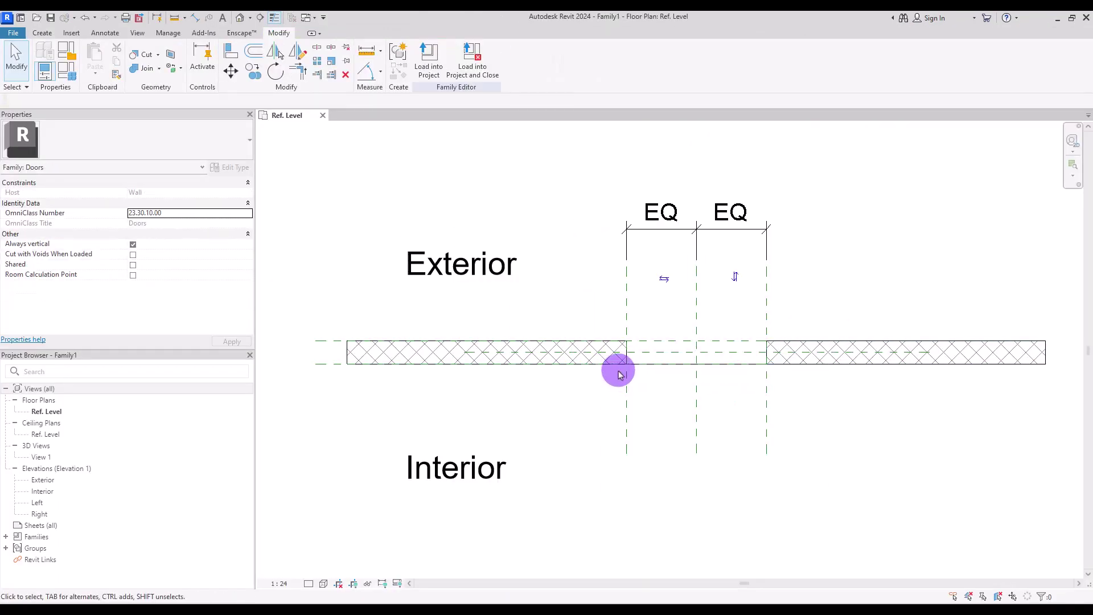
Remove the Frame Projection Ext., Frame Projection Int. and Frame Width parameters, then view in 3D
click(69, 75)
click(92, 343)
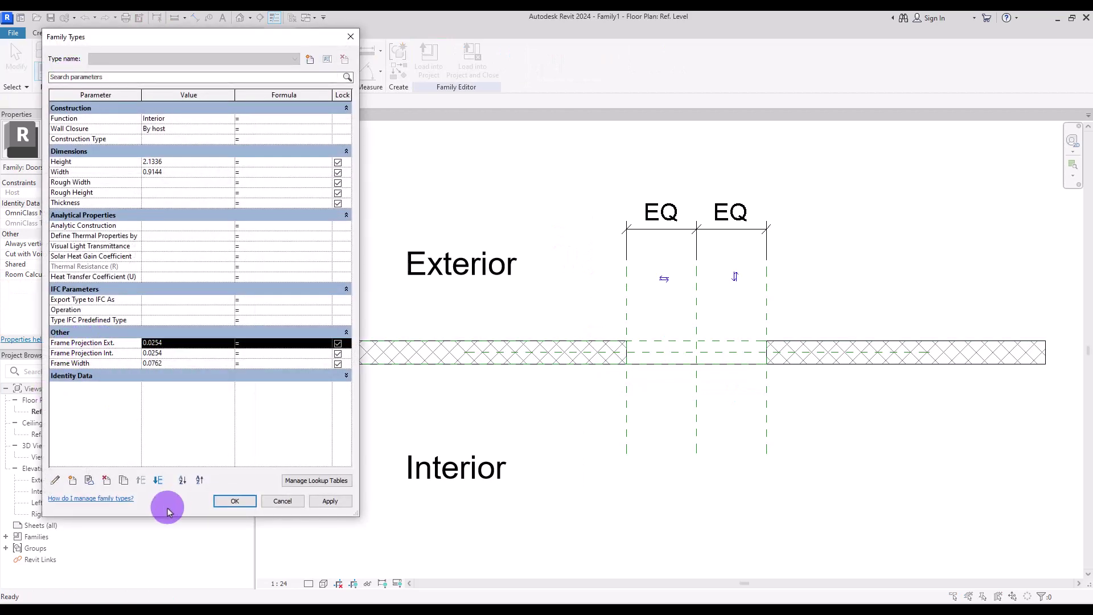
click(107, 480)
click(572, 316)
click(107, 480)
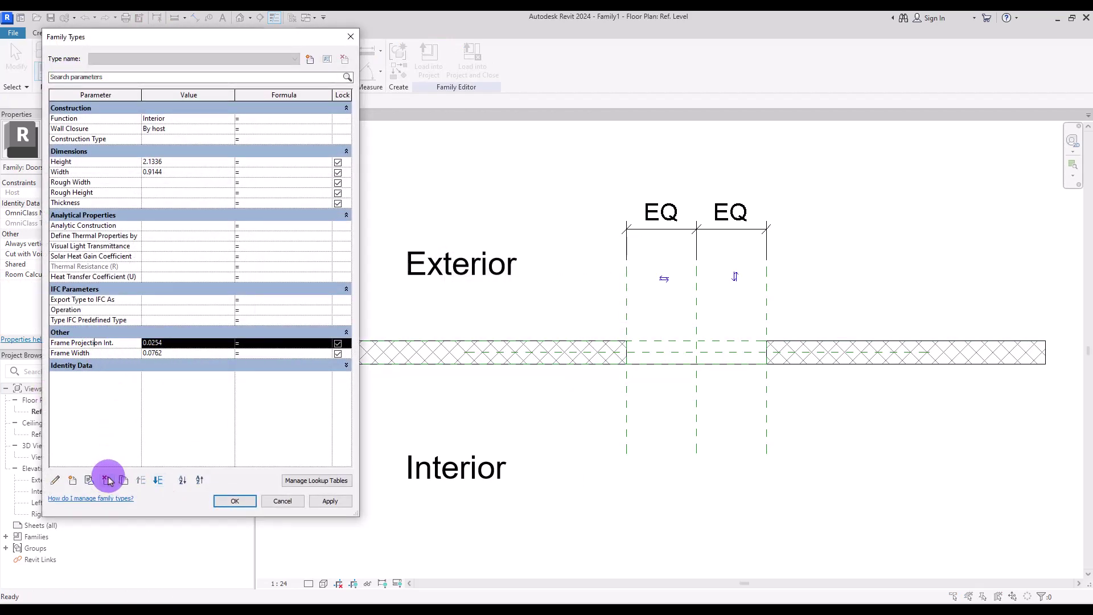
click(558, 317)
click(87, 344)
click(107, 480)
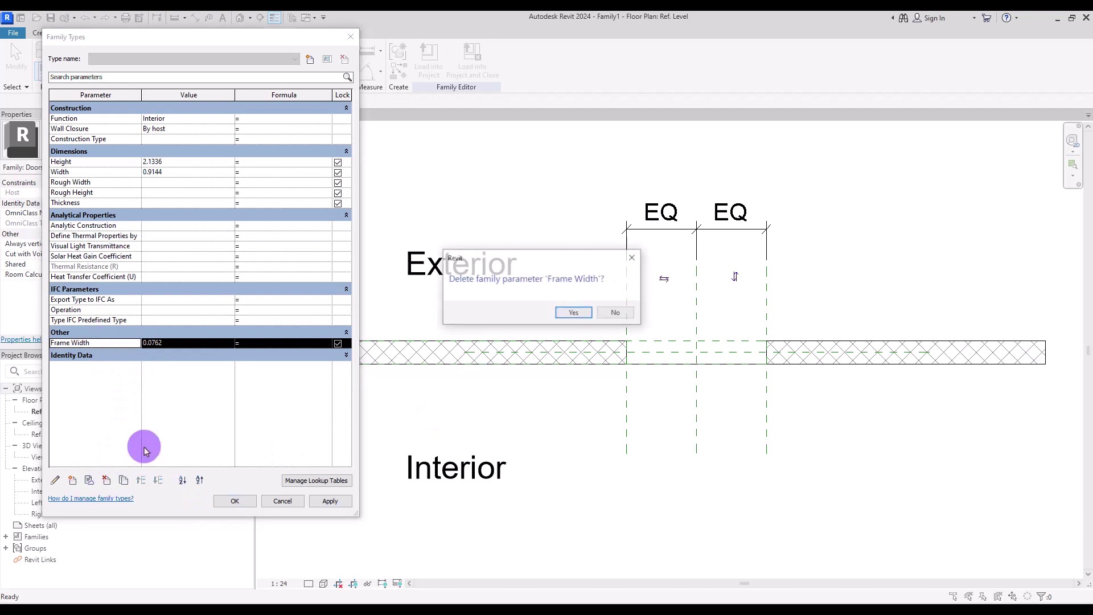
key(Return)
click(235, 501)
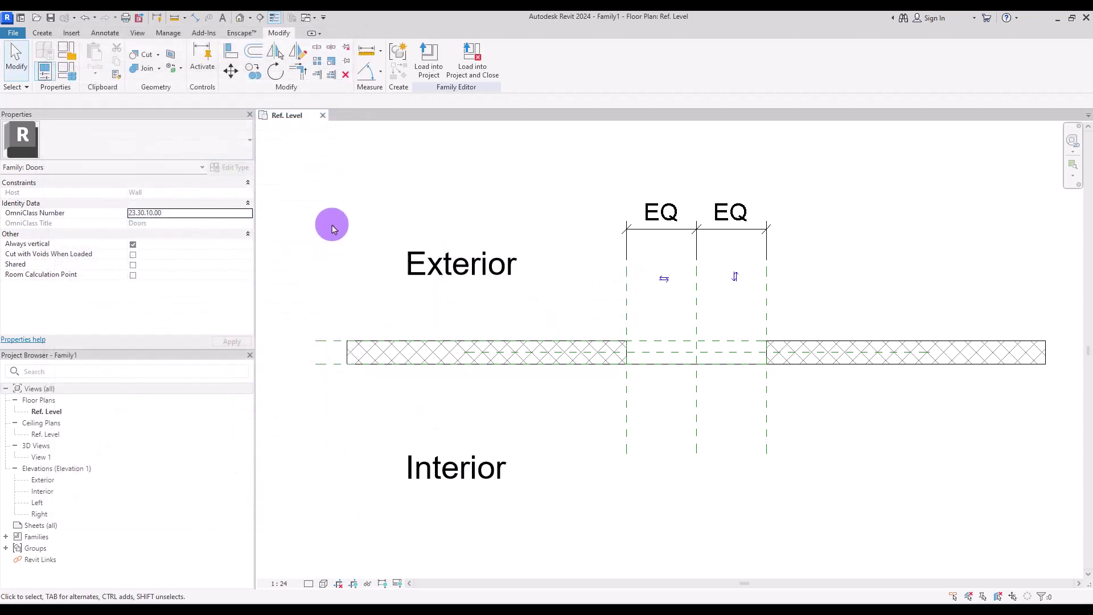
click(241, 20)
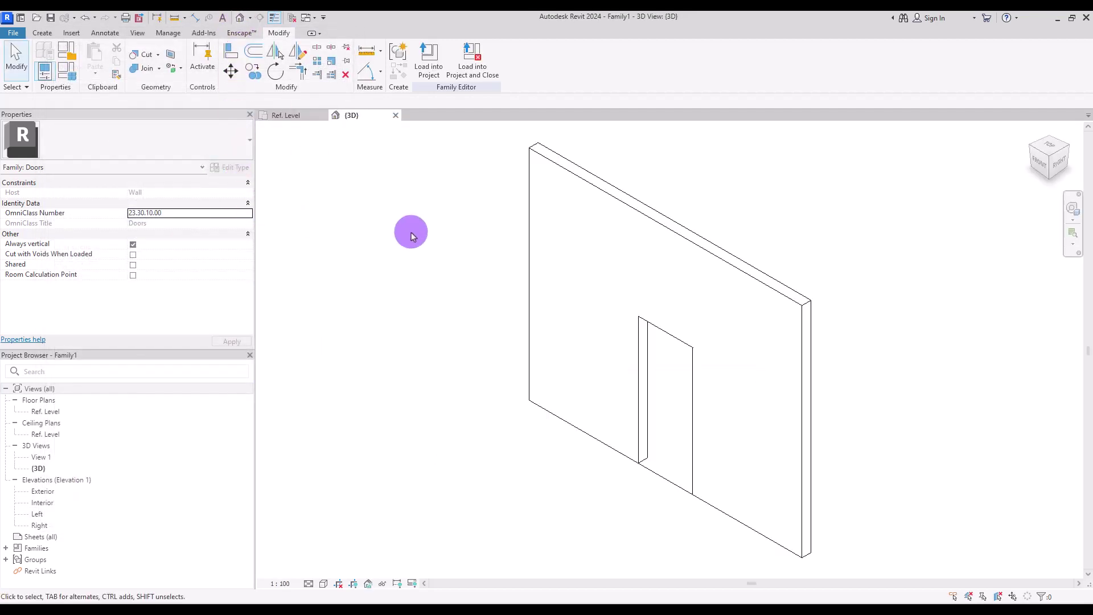
Set the 3D view to 1:20 scale, Fine detail level and Shaded visual style
click(275, 584)
click(309, 466)
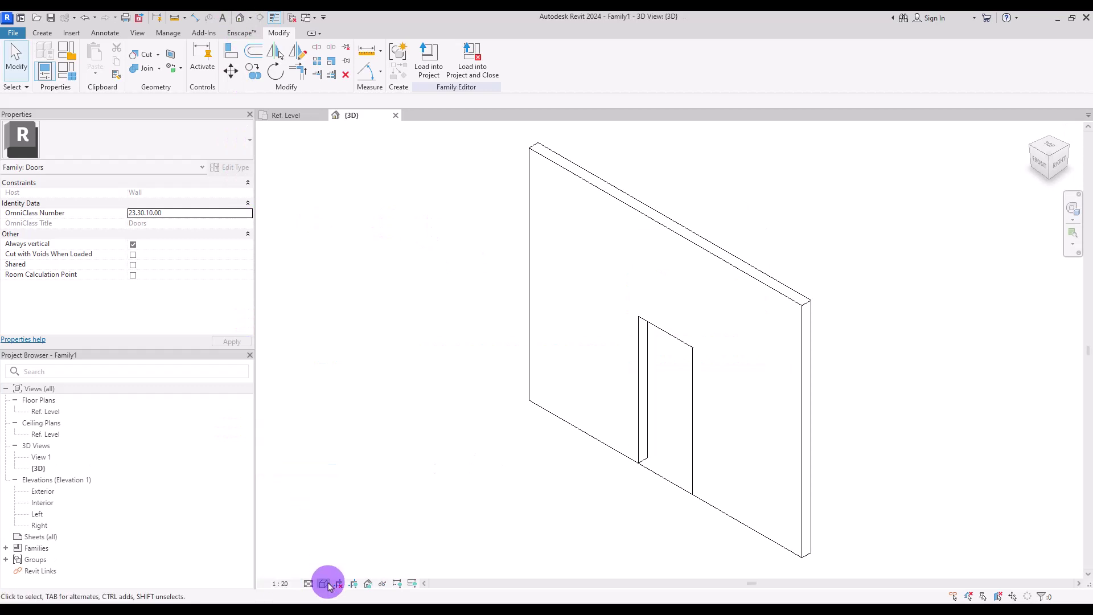
click(308, 583)
click(322, 570)
click(322, 584)
click(338, 543)
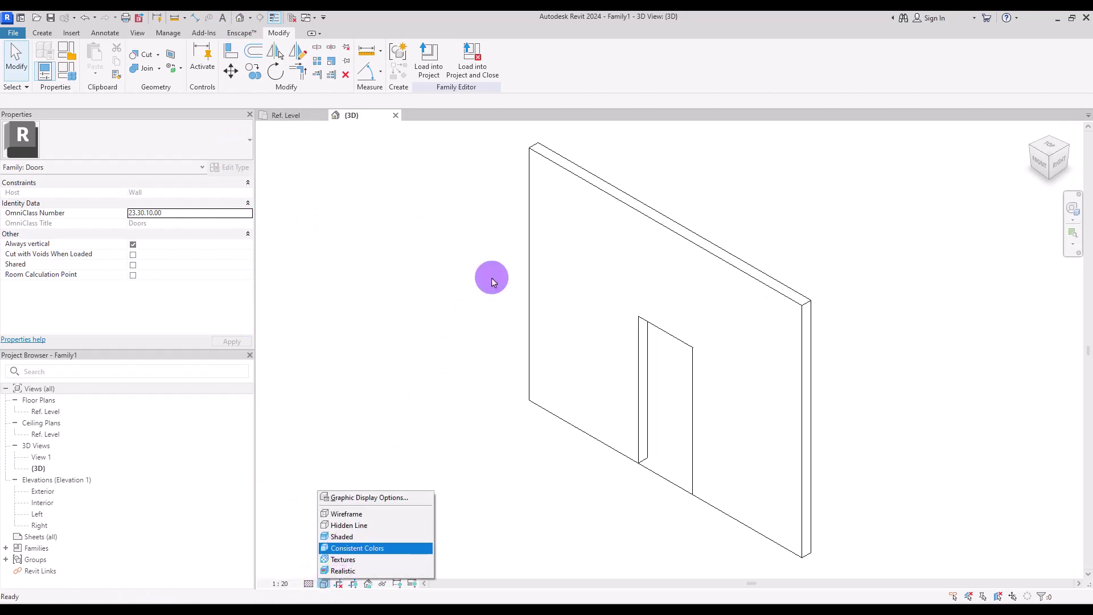
Set the host wall's structure layer thickness to 0.10
click(542, 194)
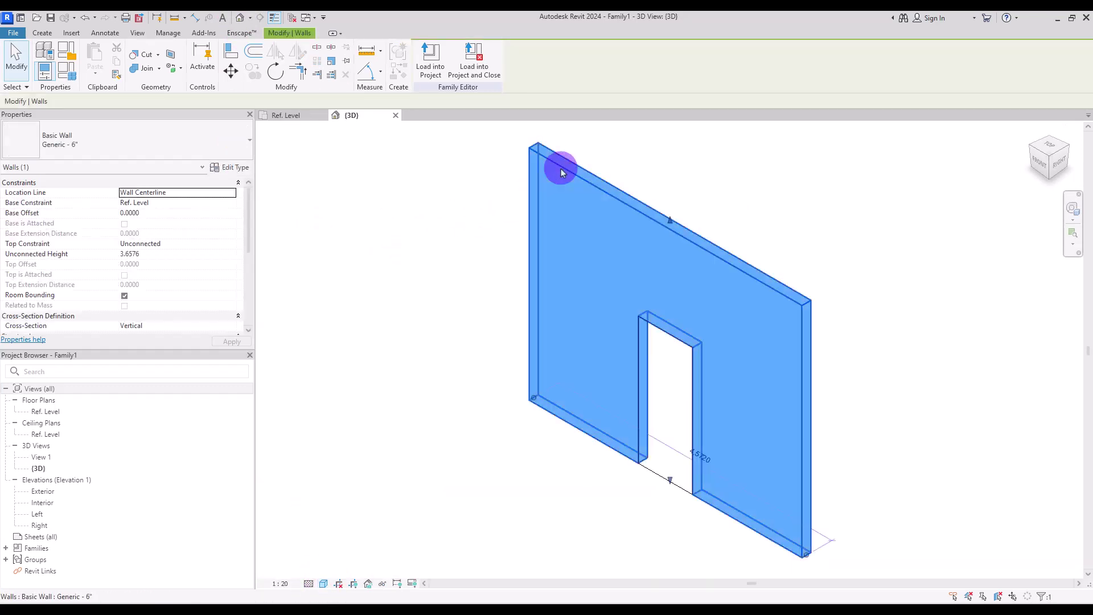
click(238, 168)
click(291, 152)
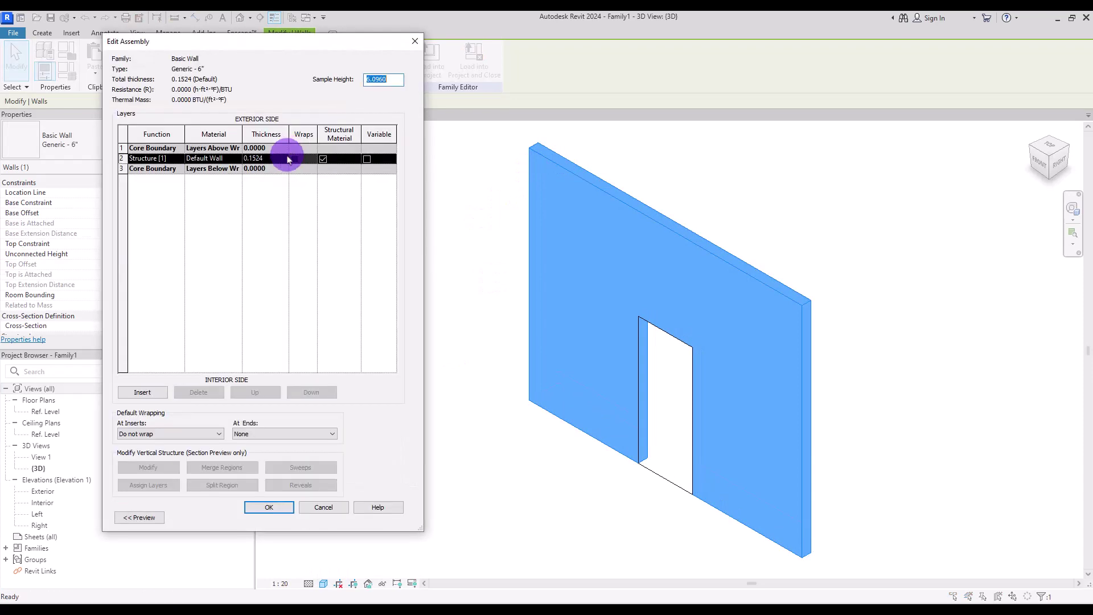
click(251, 159)
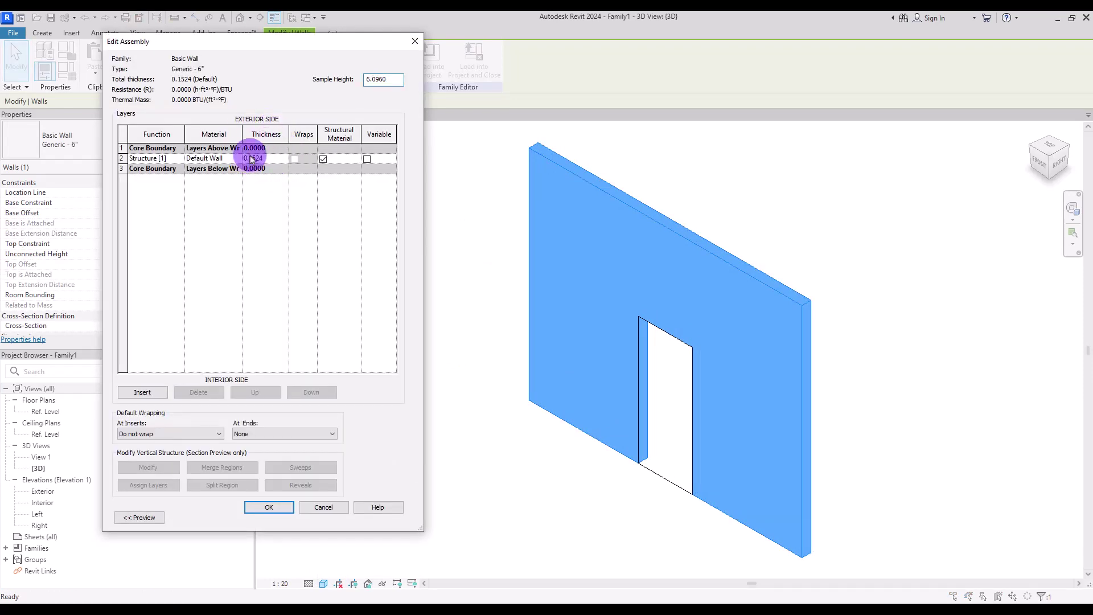
text(0.10)
key(Return)
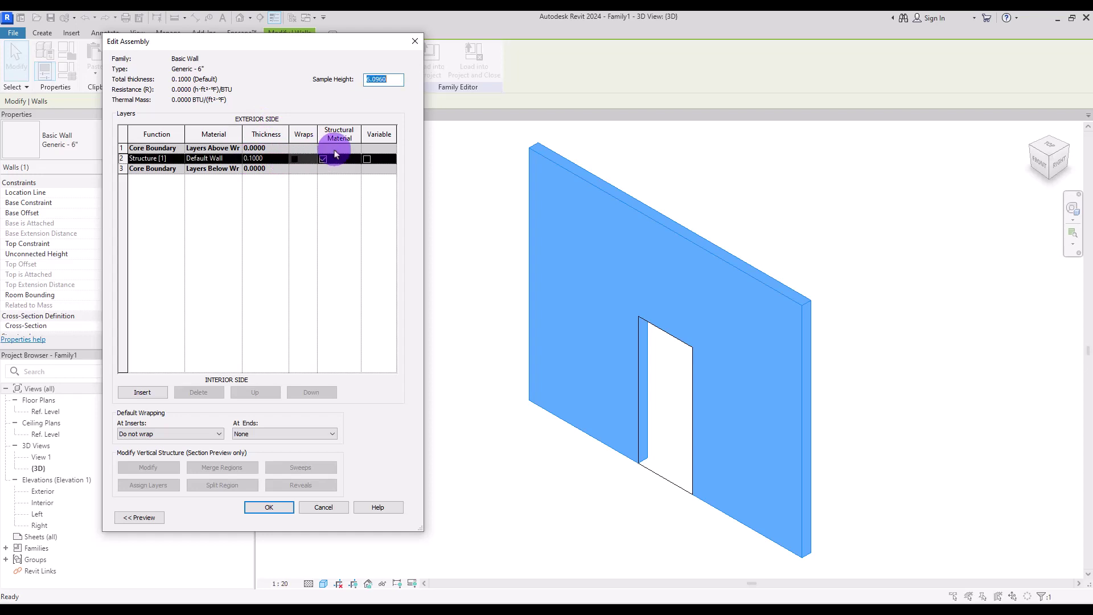
Give the Default Wall material a light grey (RGB 192 192 192) shading colour
click(238, 159)
click(237, 159)
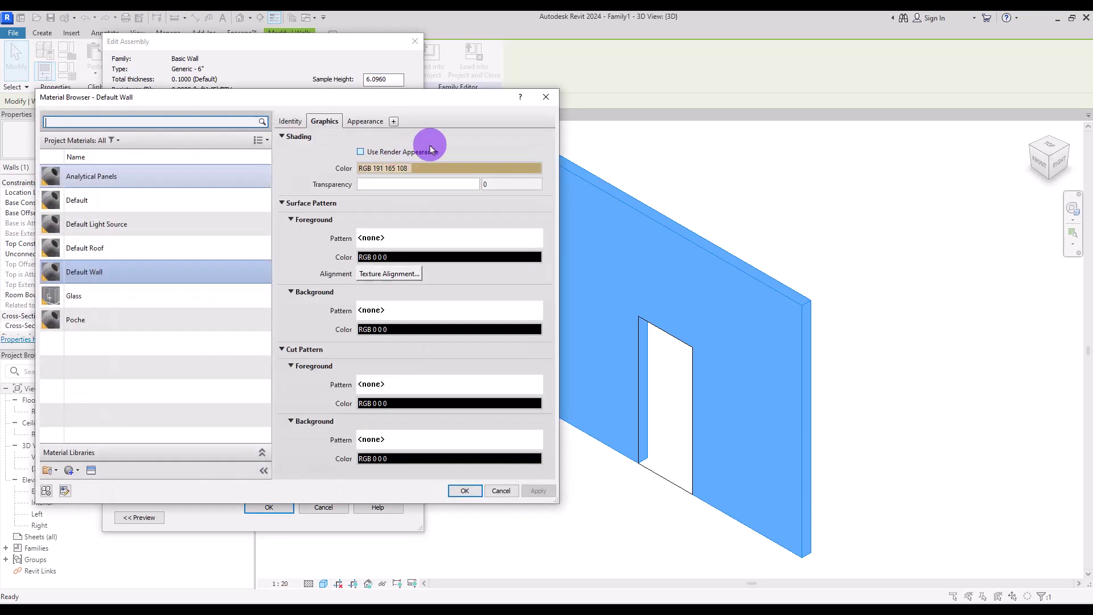
click(451, 170)
click(253, 281)
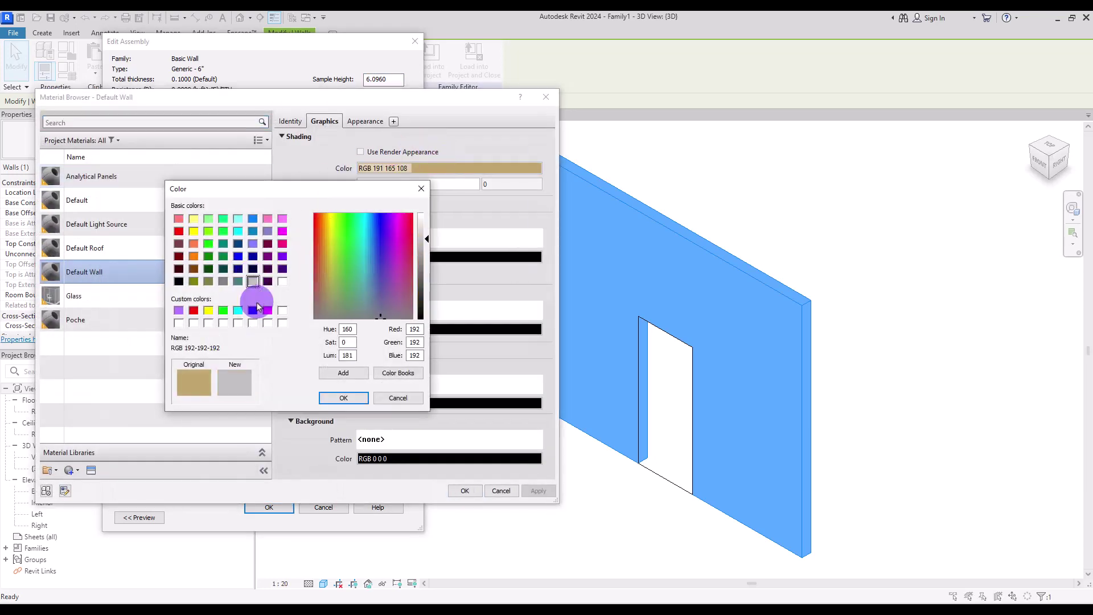
click(344, 398)
click(467, 490)
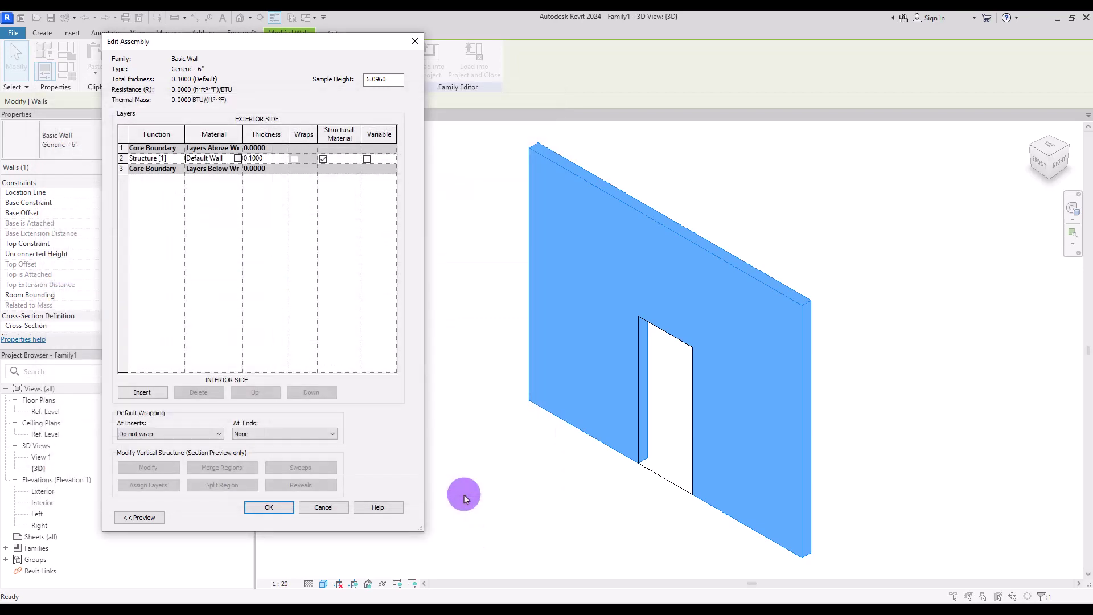
click(293, 509)
click(276, 514)
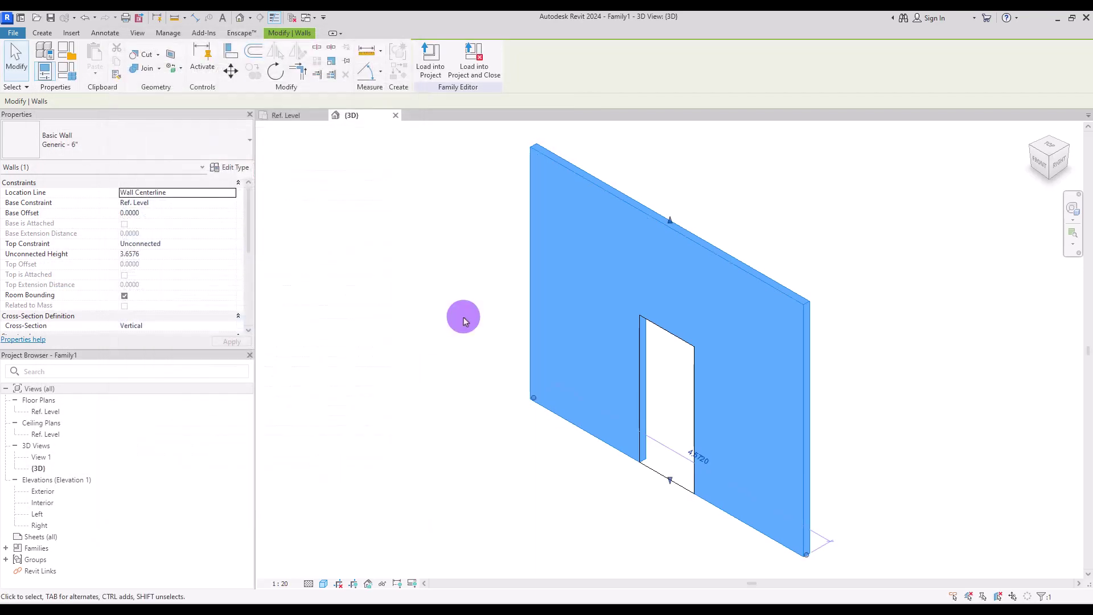
click(322, 279)
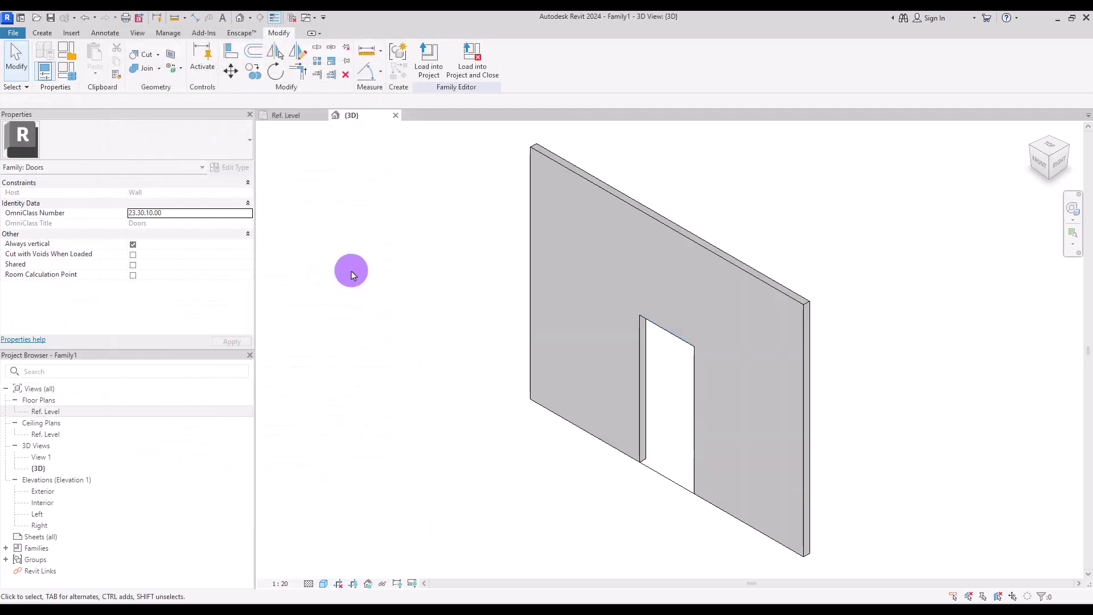
In the Exterior elevation, add reference planes offset 0.022 inside the top and right planes
double_click(42, 491)
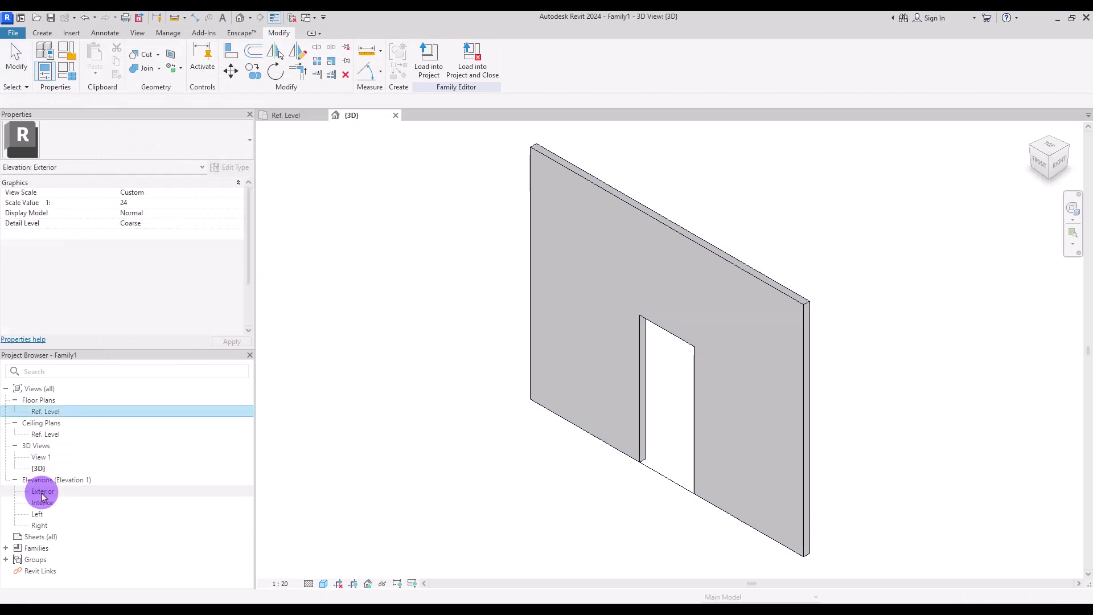
click(49, 32)
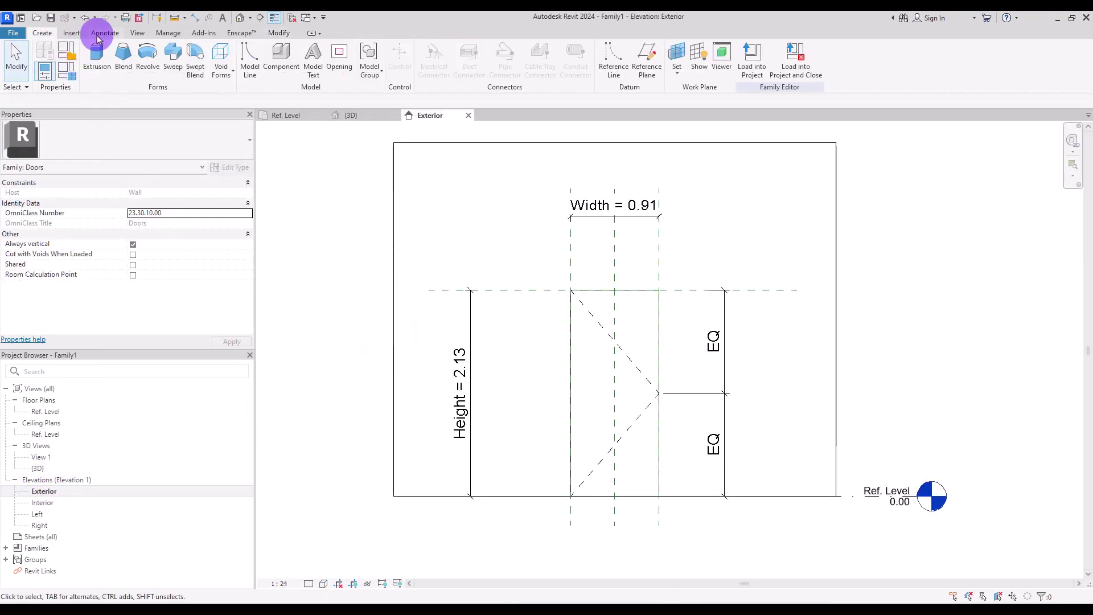
click(660, 67)
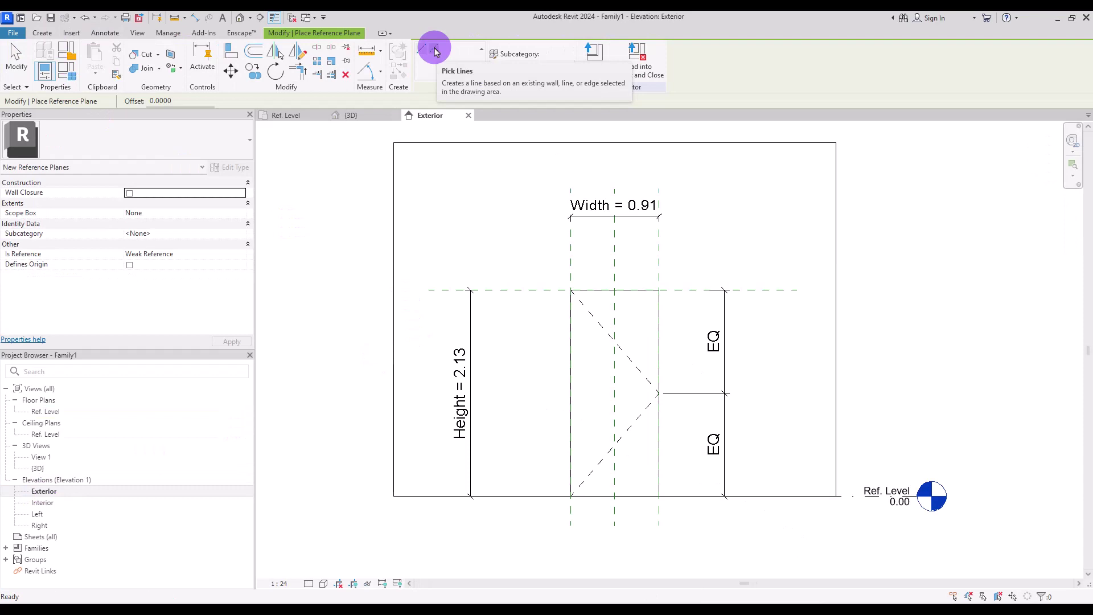
click(436, 52)
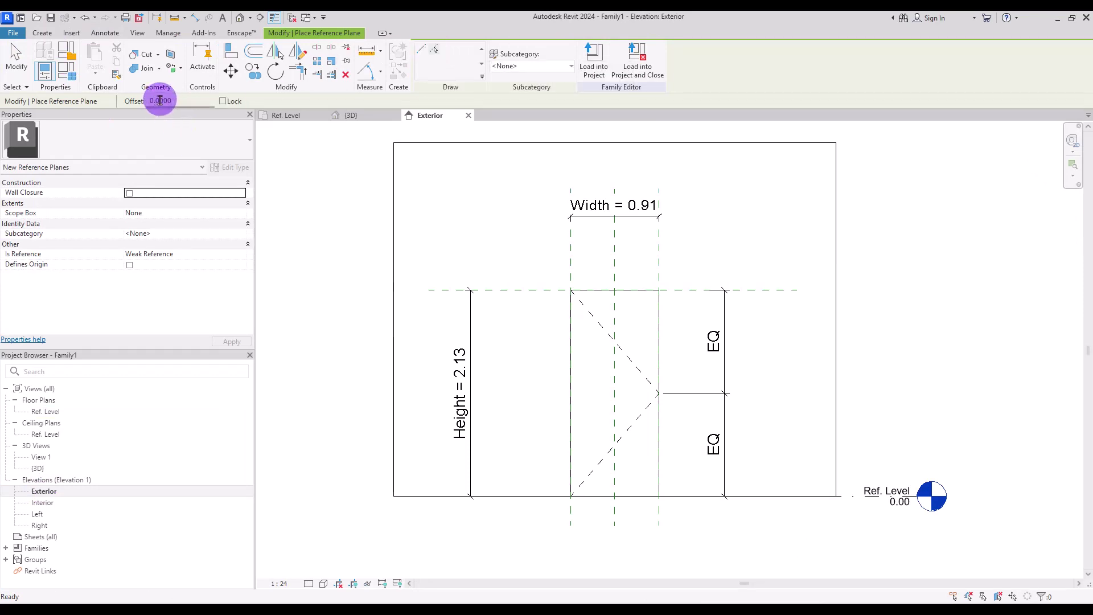
text(0.022)
scroll(605, 371, up, 5)
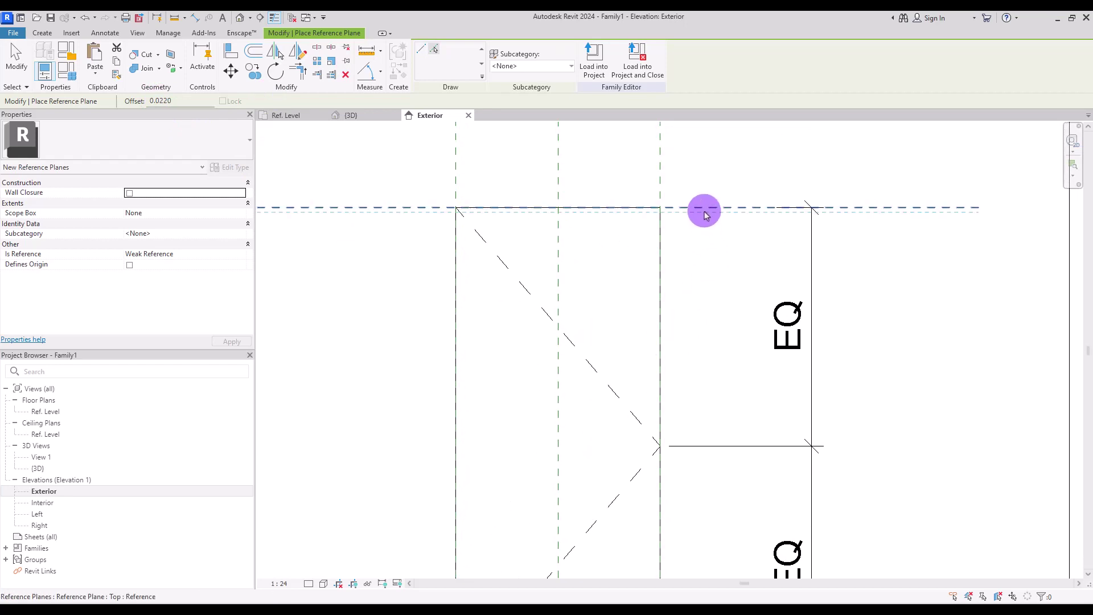
click(704, 213)
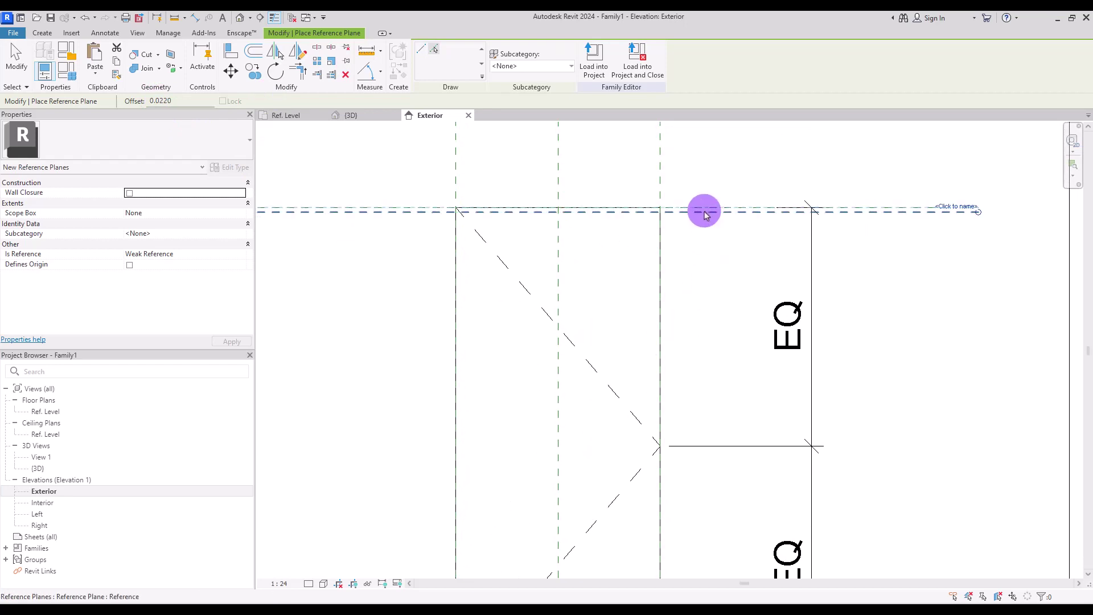
click(660, 178)
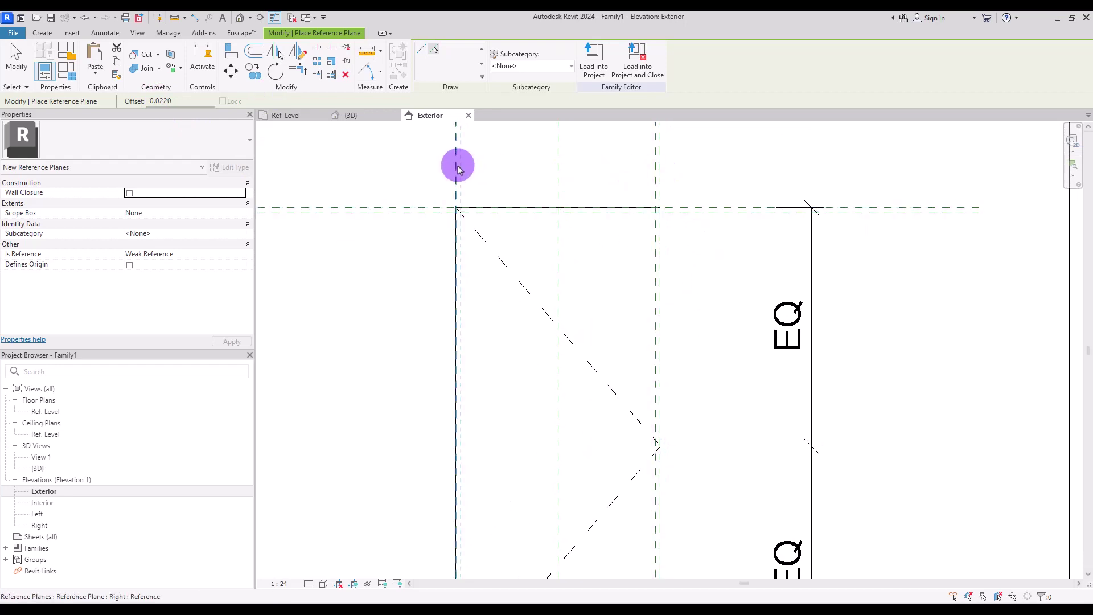
In the Ref. Level plan, add 0.02-offset reference planes beside the wall end, below the wall, and further along
click(286, 115)
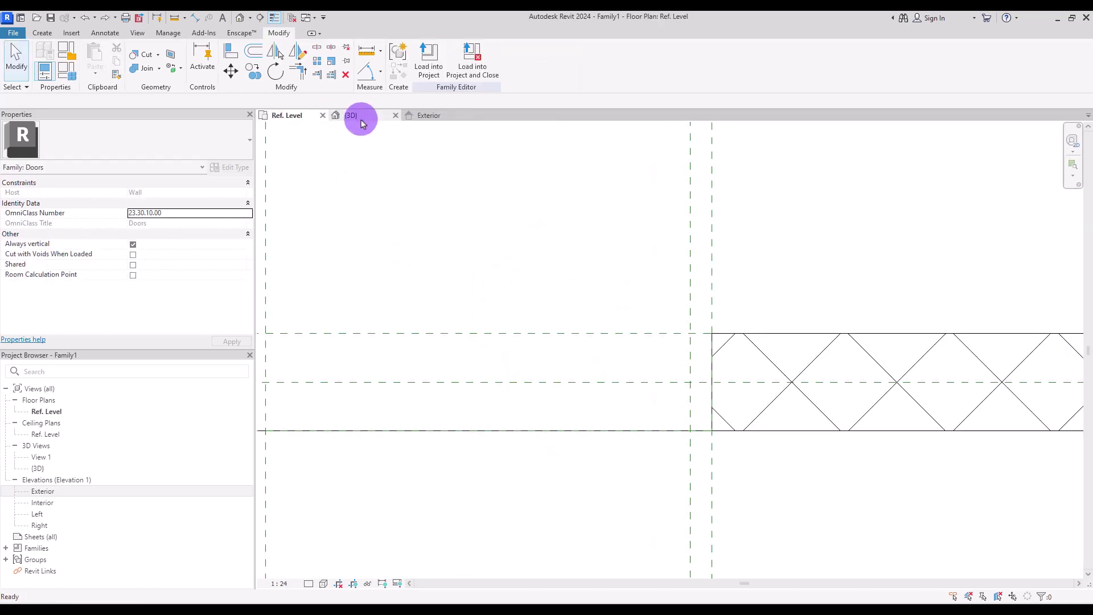
click(429, 115)
click(299, 117)
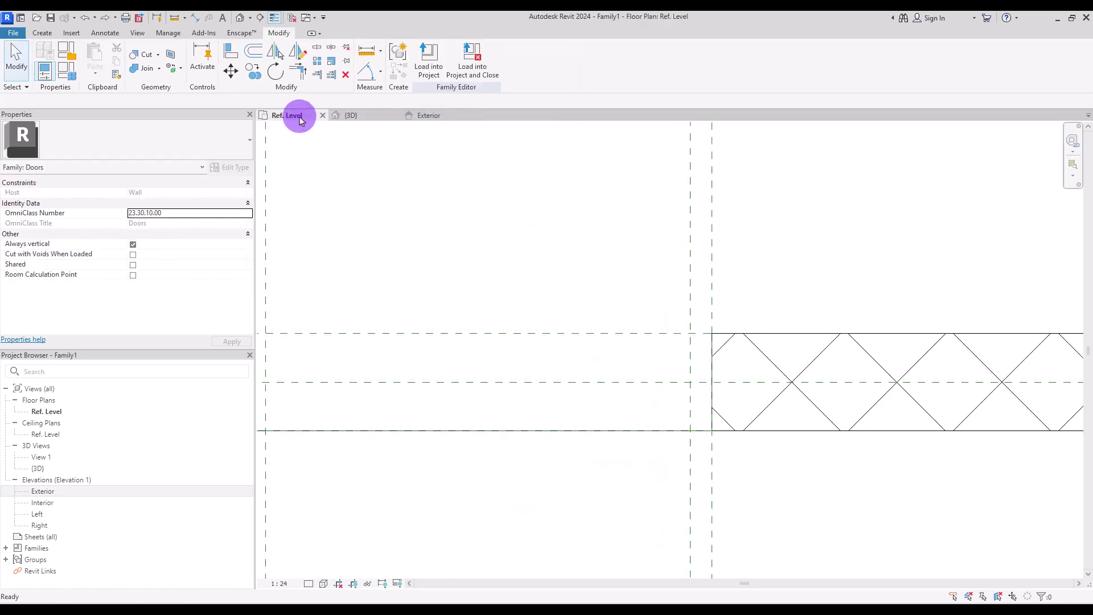
click(43, 33)
click(634, 56)
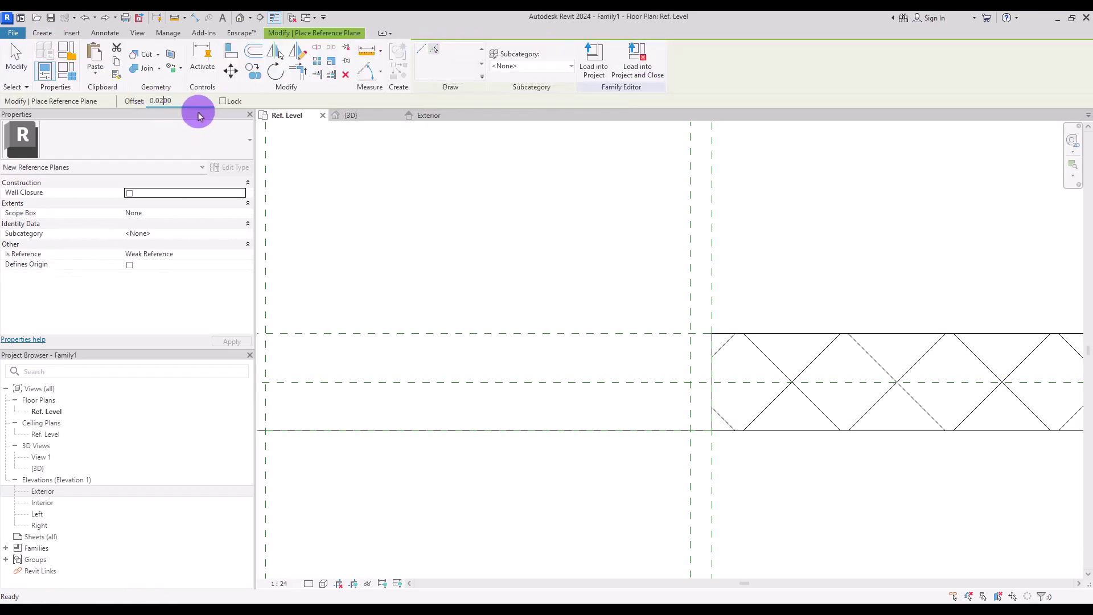
click(711, 261)
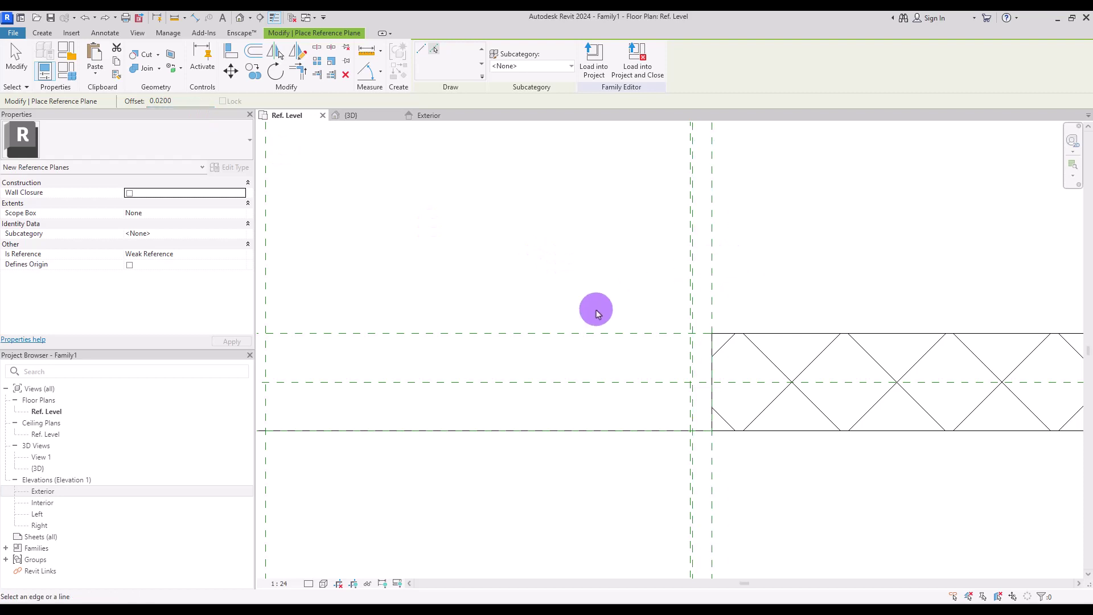
click(575, 435)
click(746, 276)
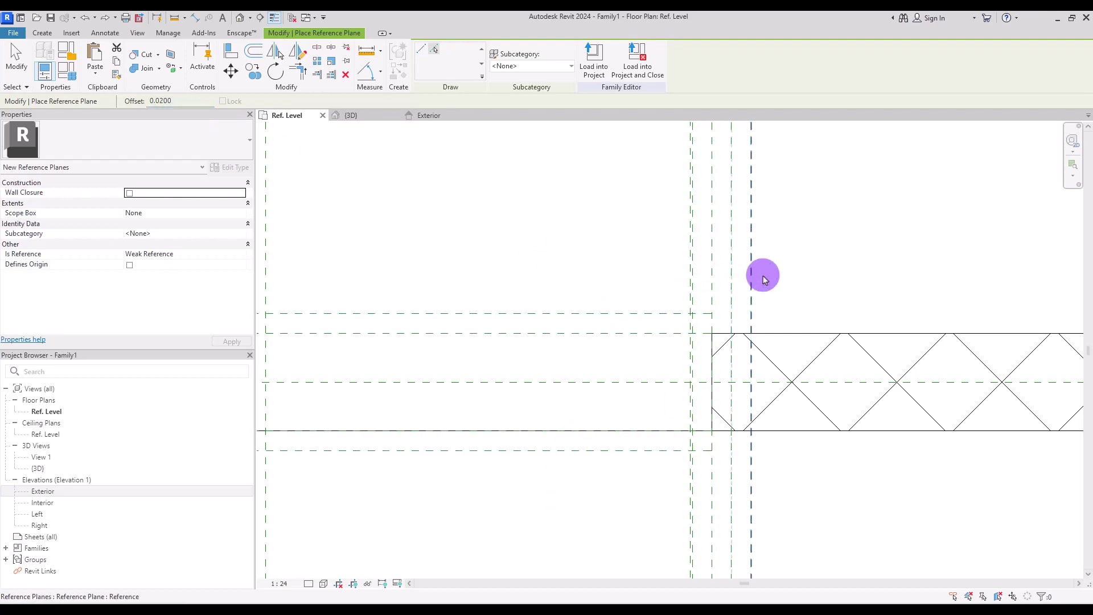
key(Escape)
key(Escape)
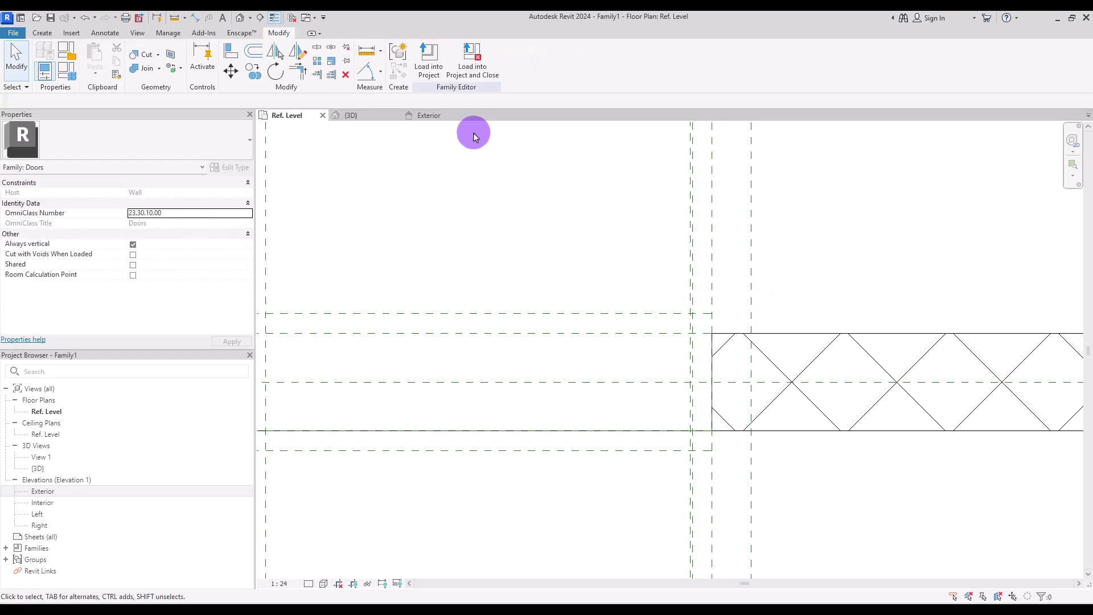
Dimension the 0.02 offsets between both wall faces and their offset planes
click(367, 71)
click(561, 315)
click(569, 450)
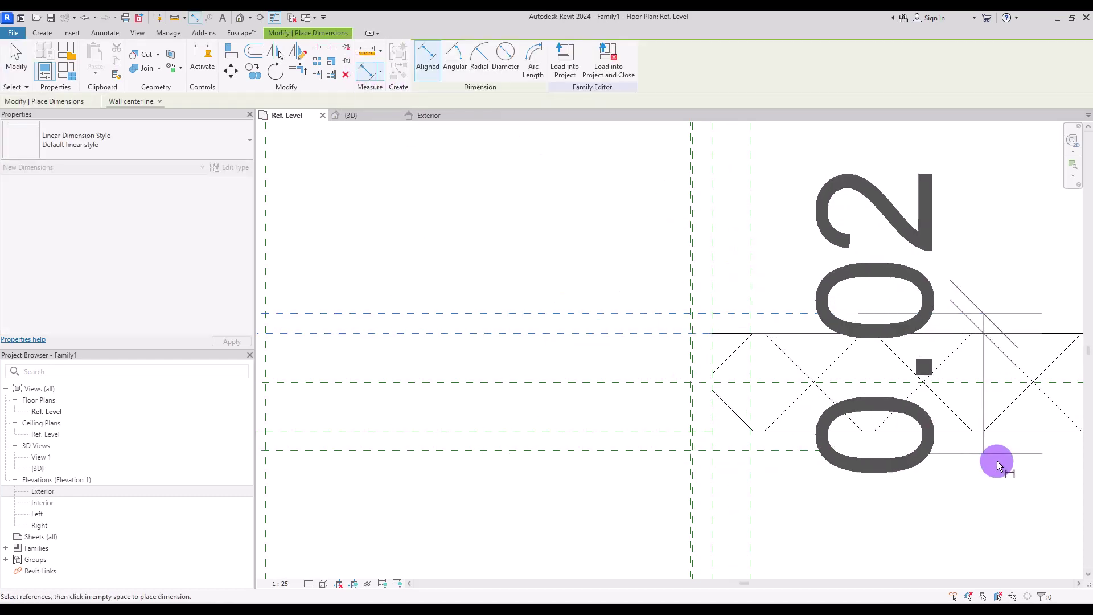
click(997, 466)
click(544, 450)
click(554, 432)
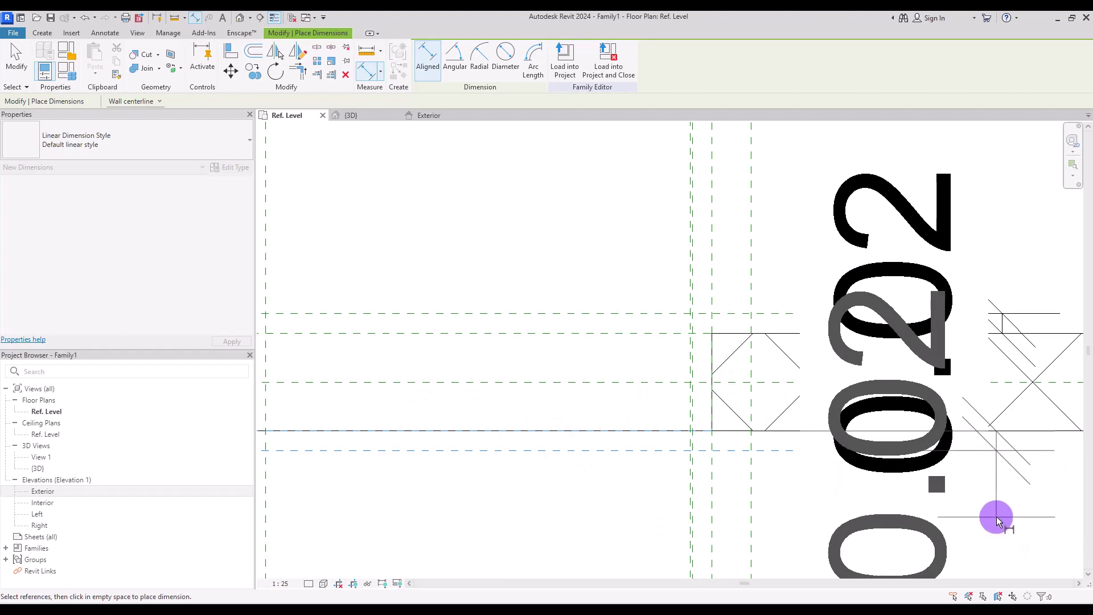
click(997, 517)
Set the view scale to 1:2 and check the two 0.02 dimensions
click(280, 583)
click(308, 434)
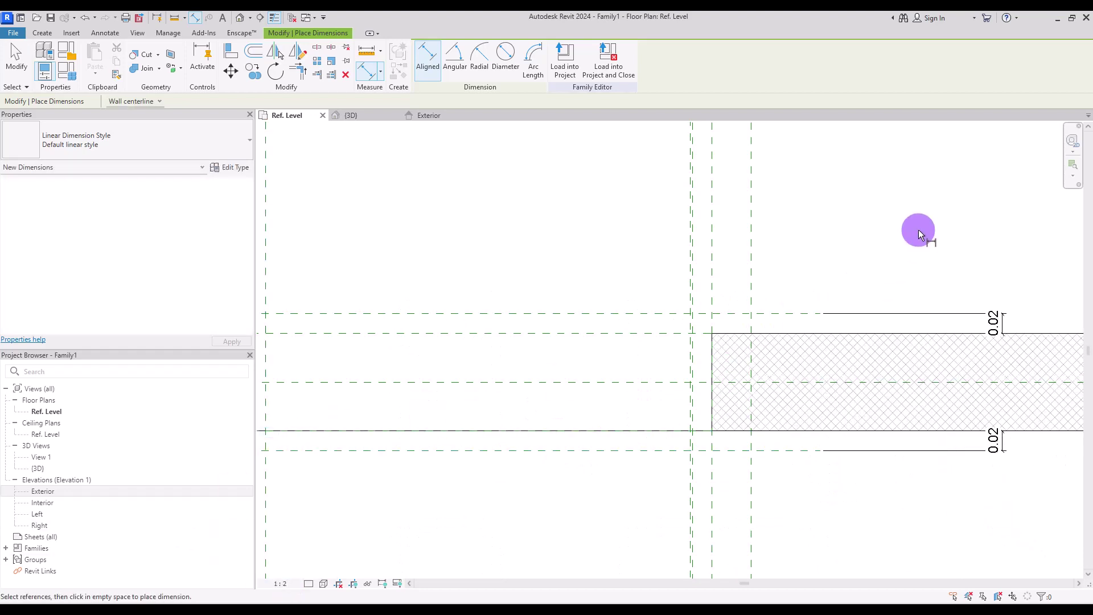
key(Escape)
key(Escape)
click(926, 313)
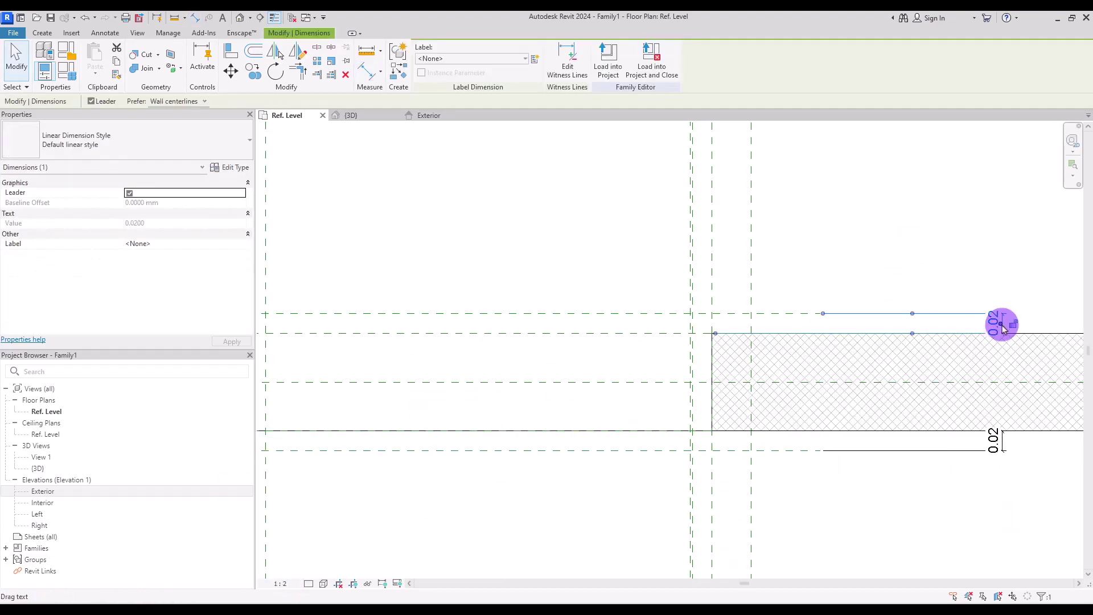
click(896, 452)
key(Escape)
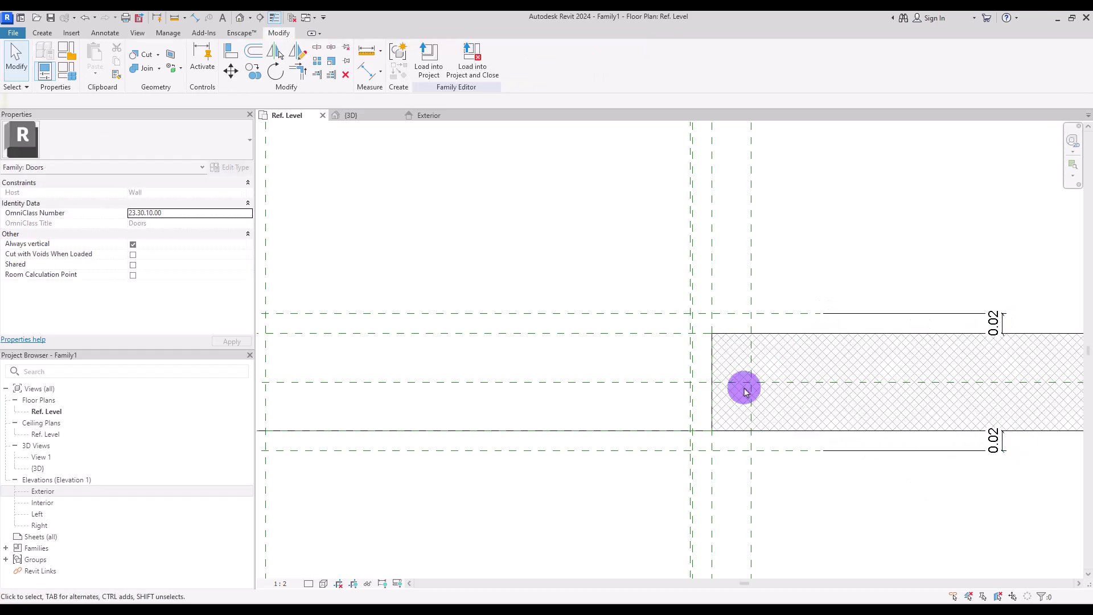
Dimension the vertical planes at the wall end: 0.02 spacing and the 0.06 frame width
click(360, 75)
click(712, 263)
click(692, 269)
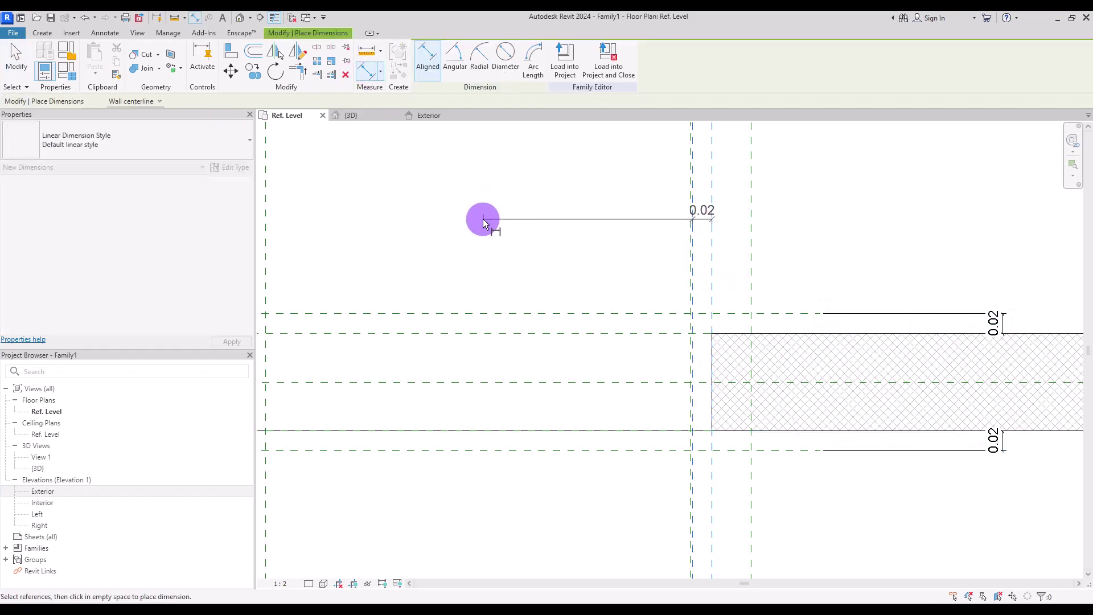
click(483, 222)
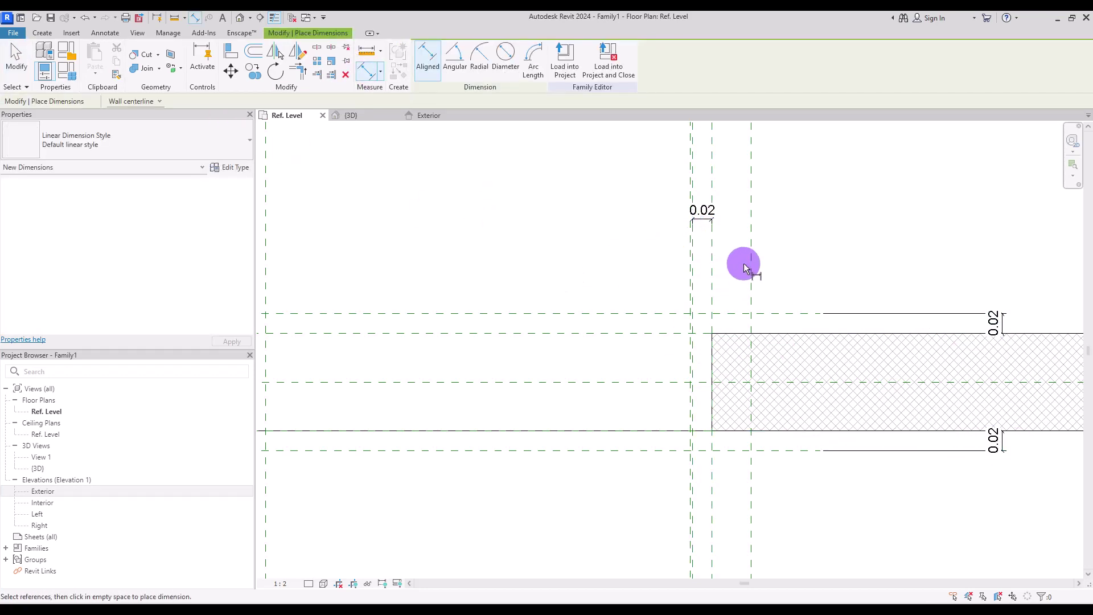
click(693, 178)
click(750, 183)
Place the 0.06 dimension, label it with a new Frame Th parameter, and open the Exterior elevation
click(837, 197)
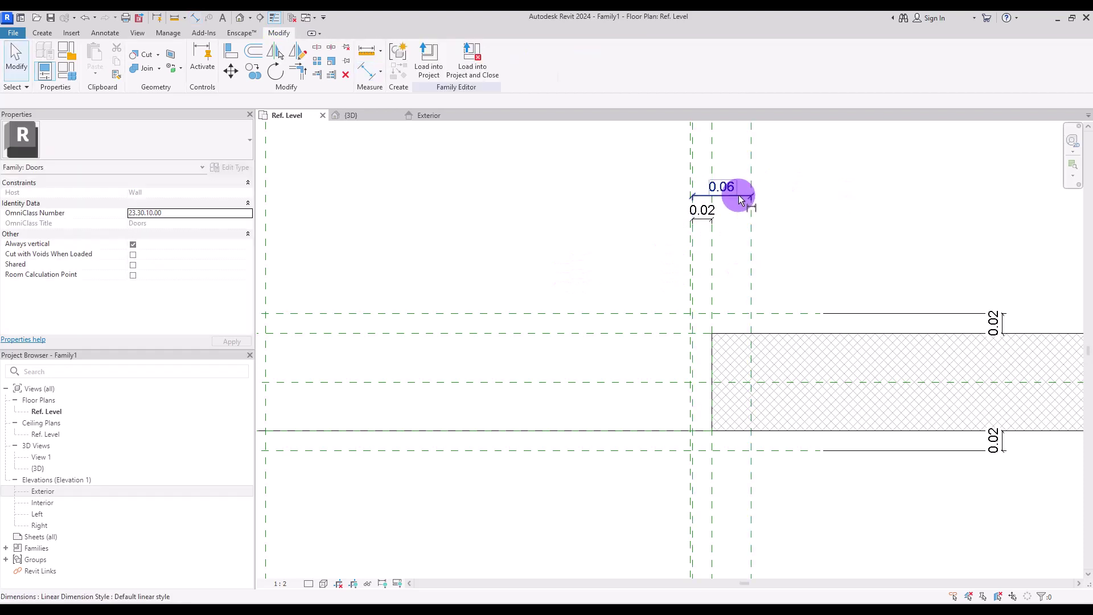
click(737, 192)
click(538, 64)
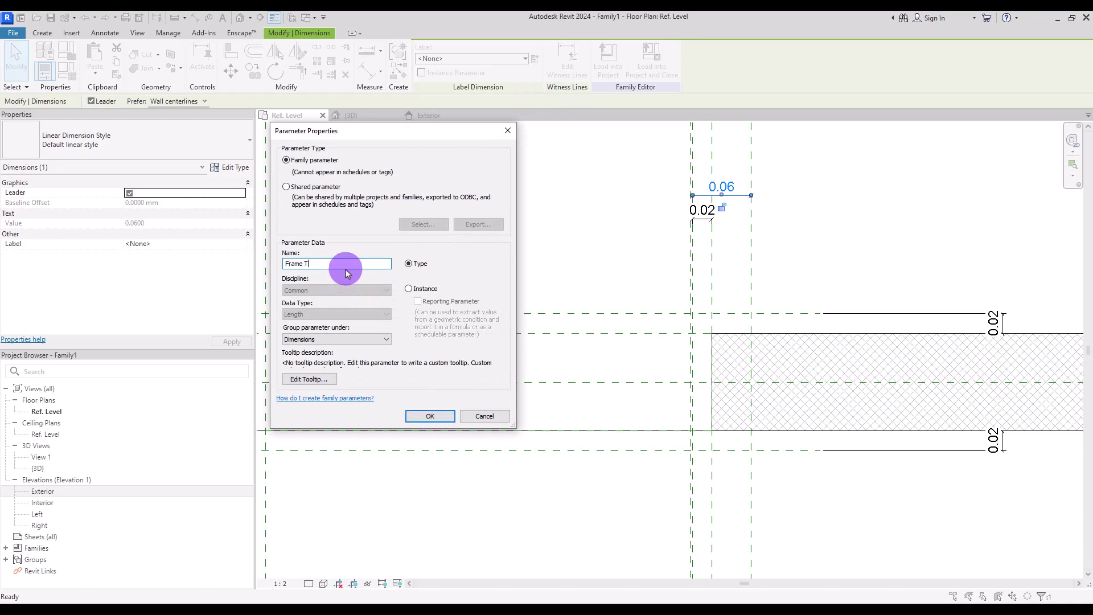
click(430, 416)
click(456, 166)
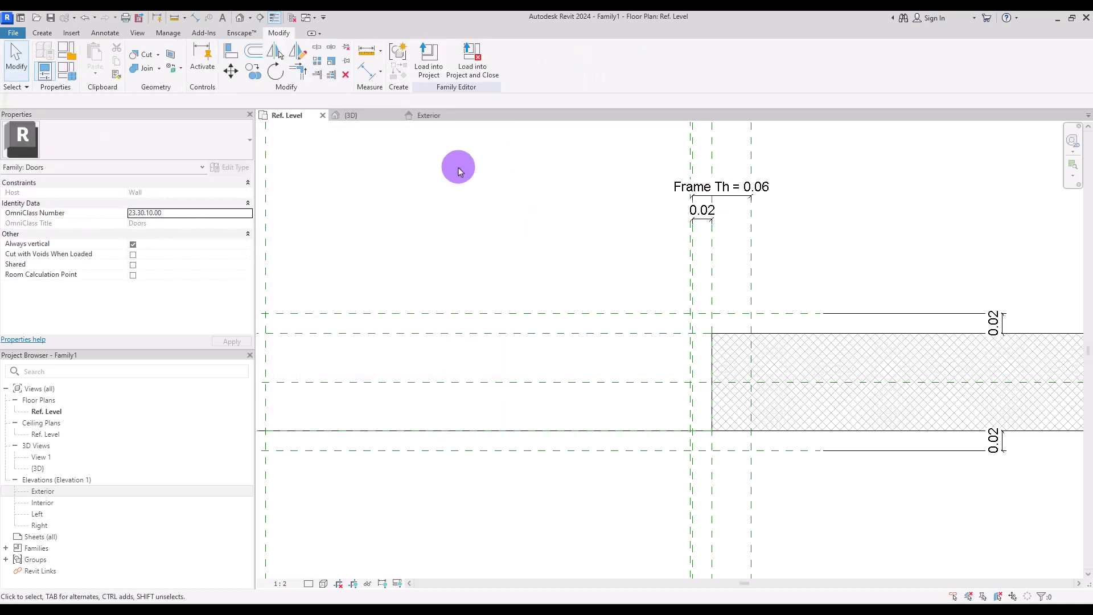
click(431, 116)
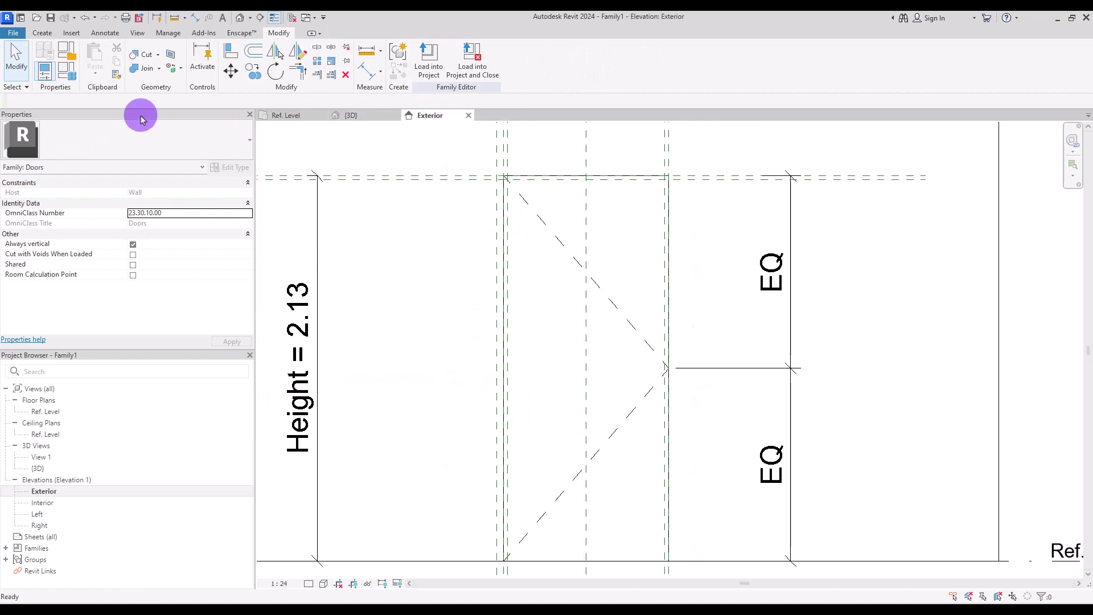
Create a sweep path from the opening's left, top and right edges, then start editing its profile
click(45, 34)
click(175, 48)
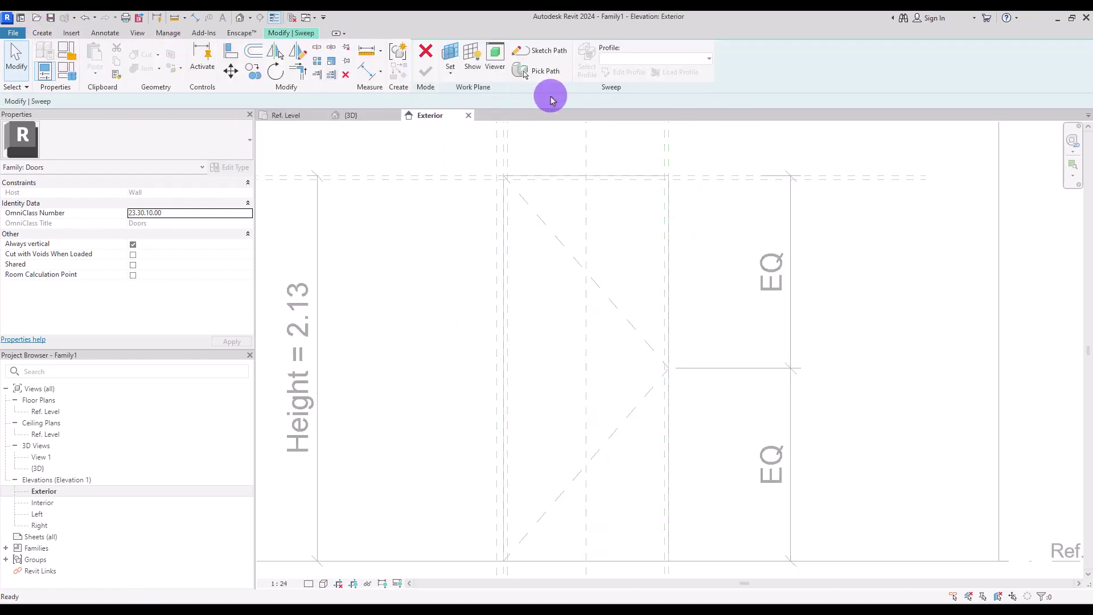
click(550, 51)
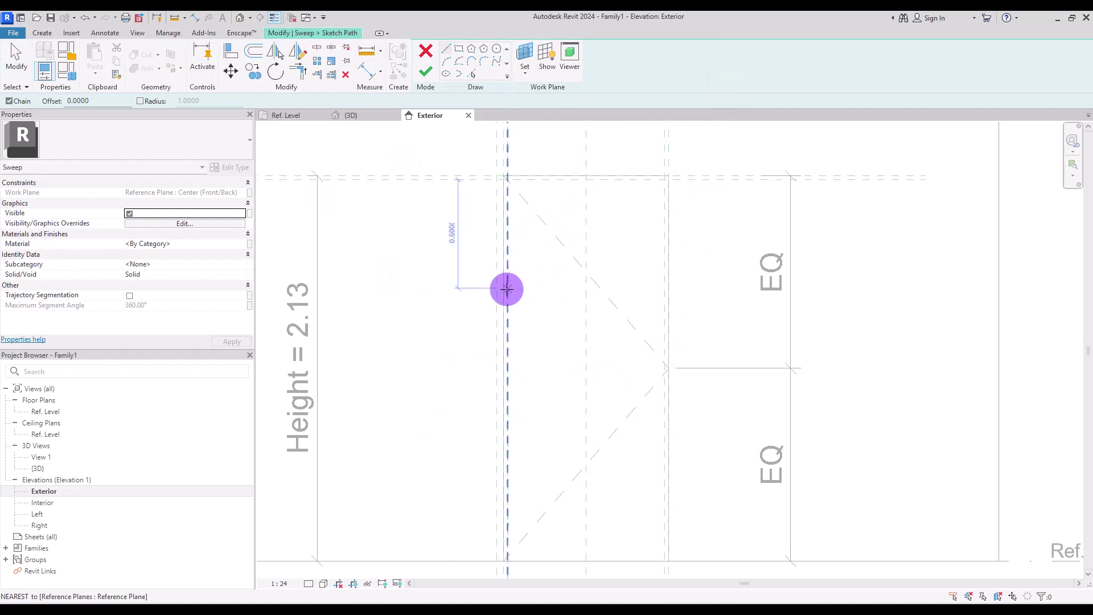
click(473, 74)
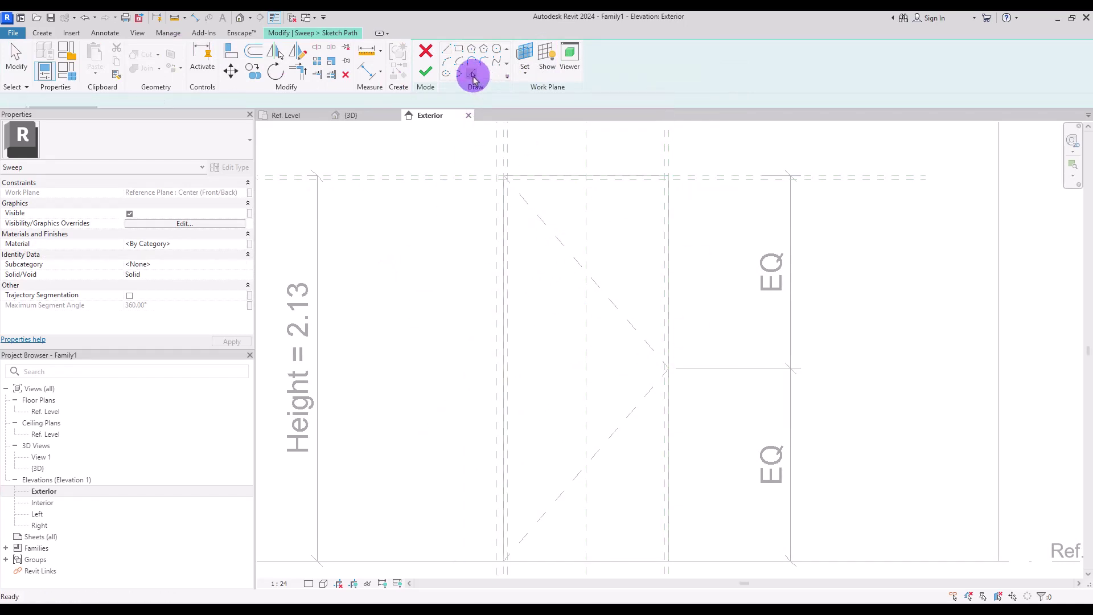
click(503, 211)
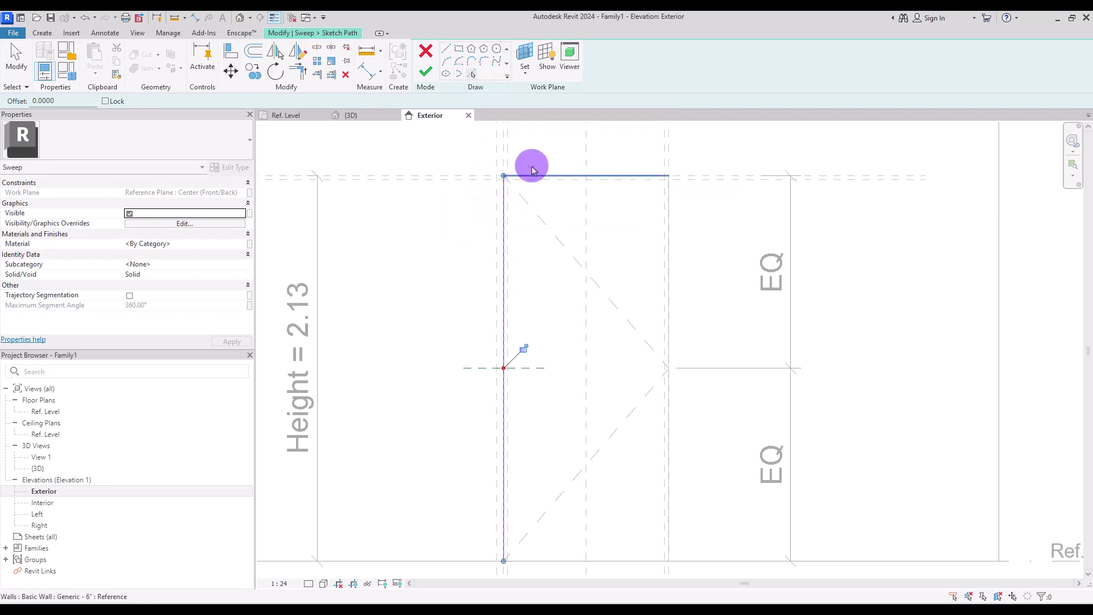
click(543, 176)
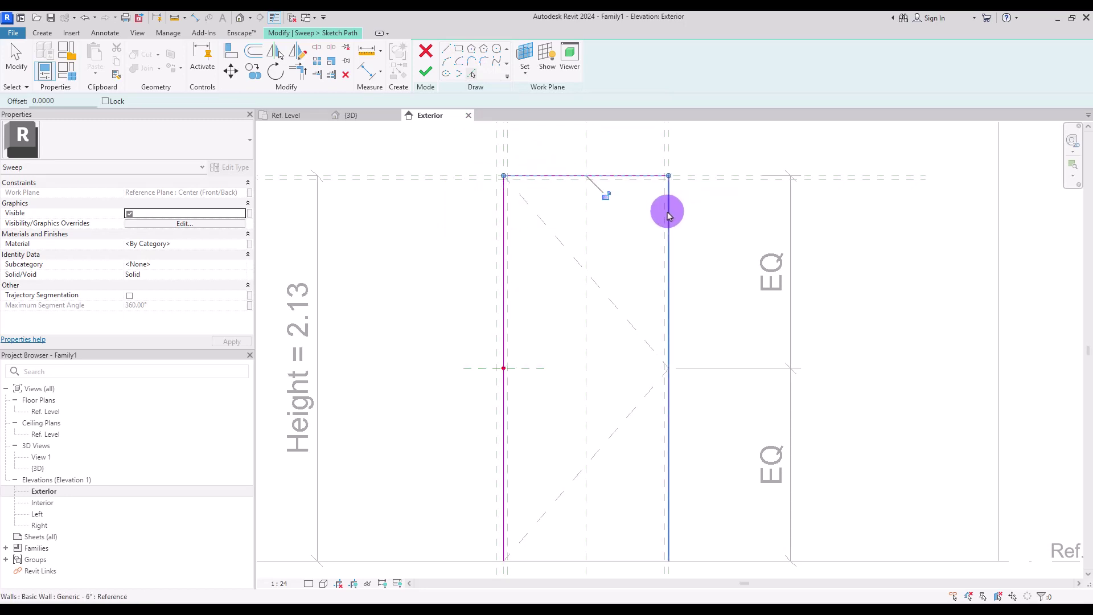
click(668, 215)
click(425, 72)
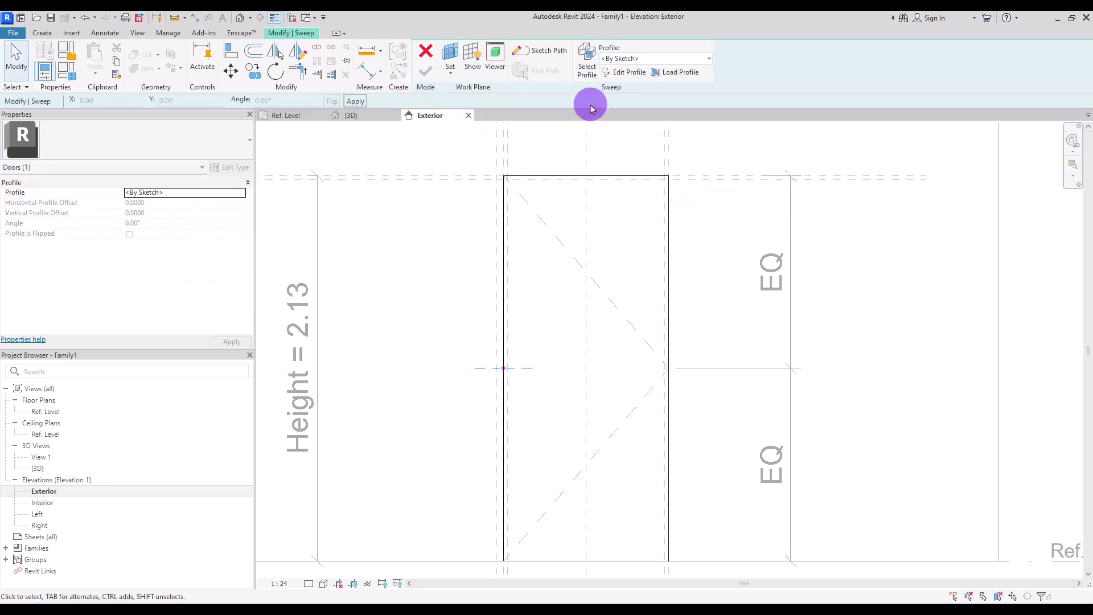
click(623, 73)
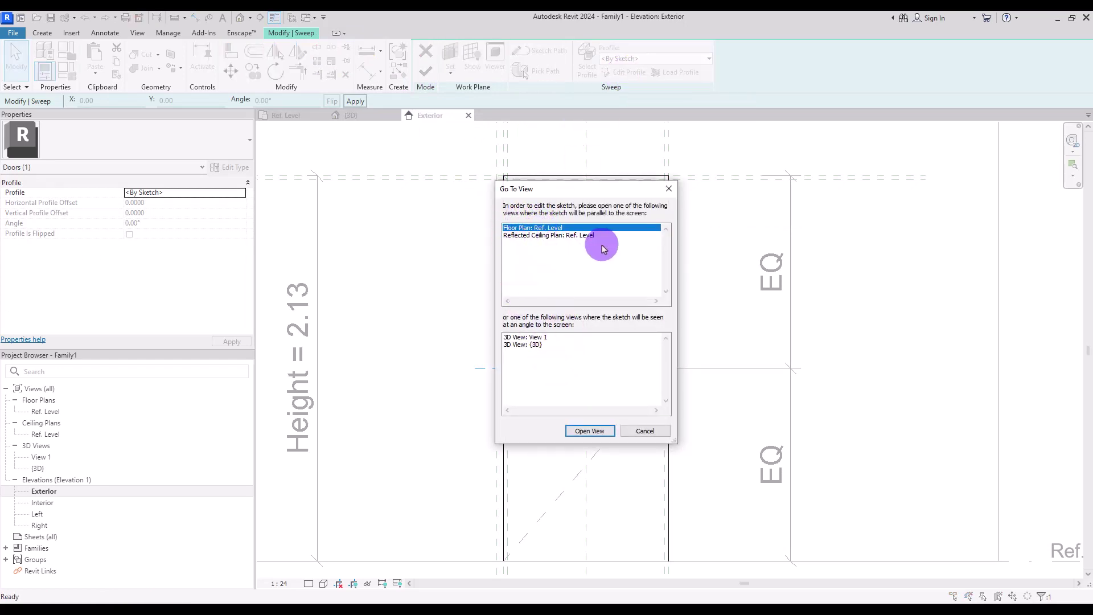
In the Ref. Level plan, sketch the closed U-shaped frame profile along the offset planes
click(589, 431)
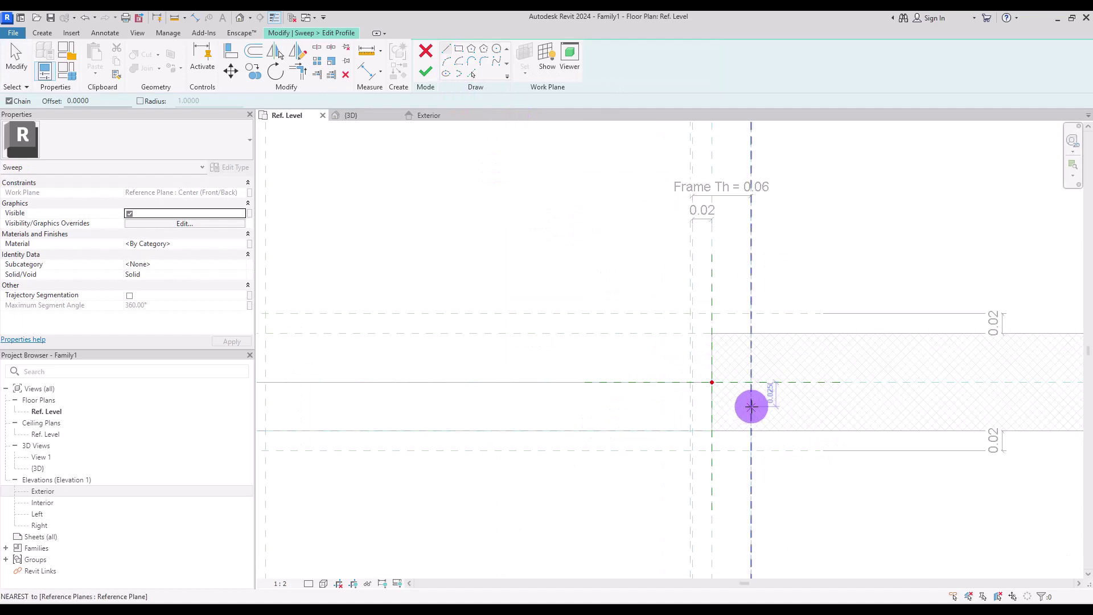
click(712, 333)
click(752, 333)
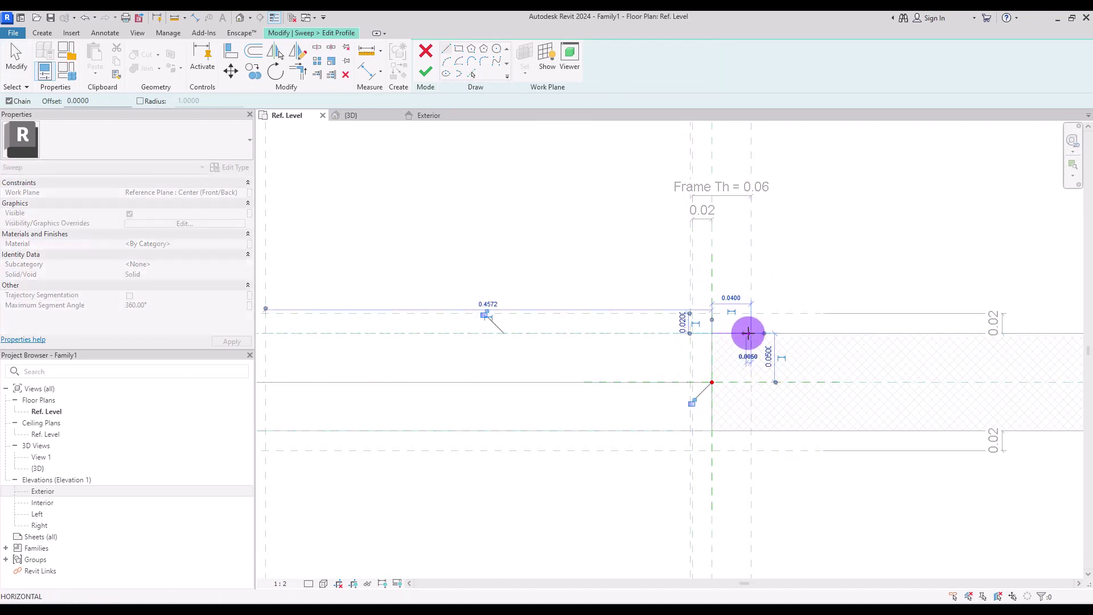
click(752, 313)
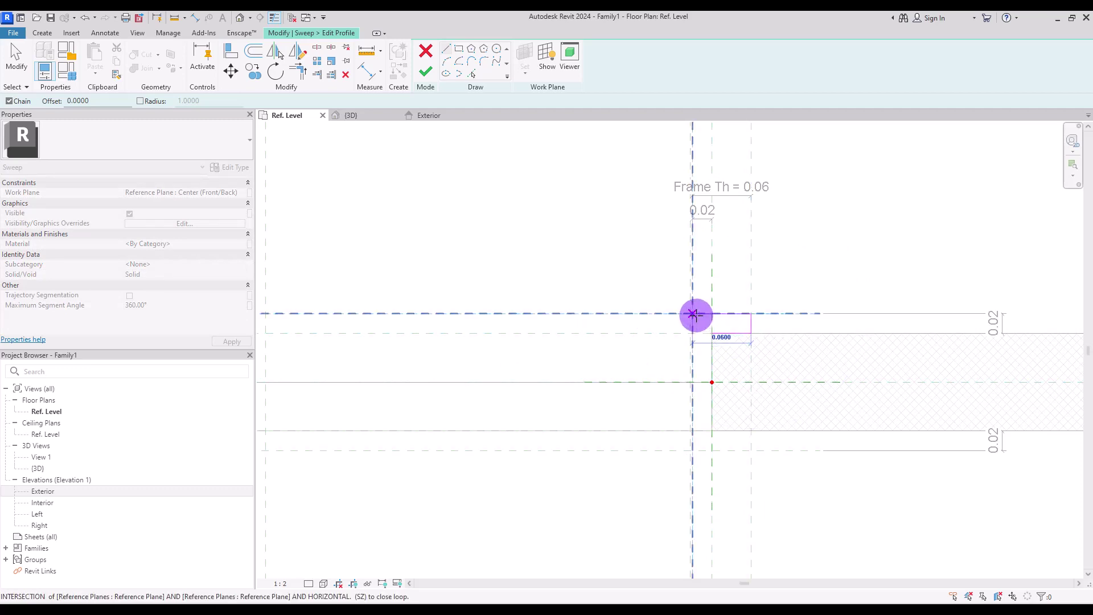
click(692, 313)
click(692, 450)
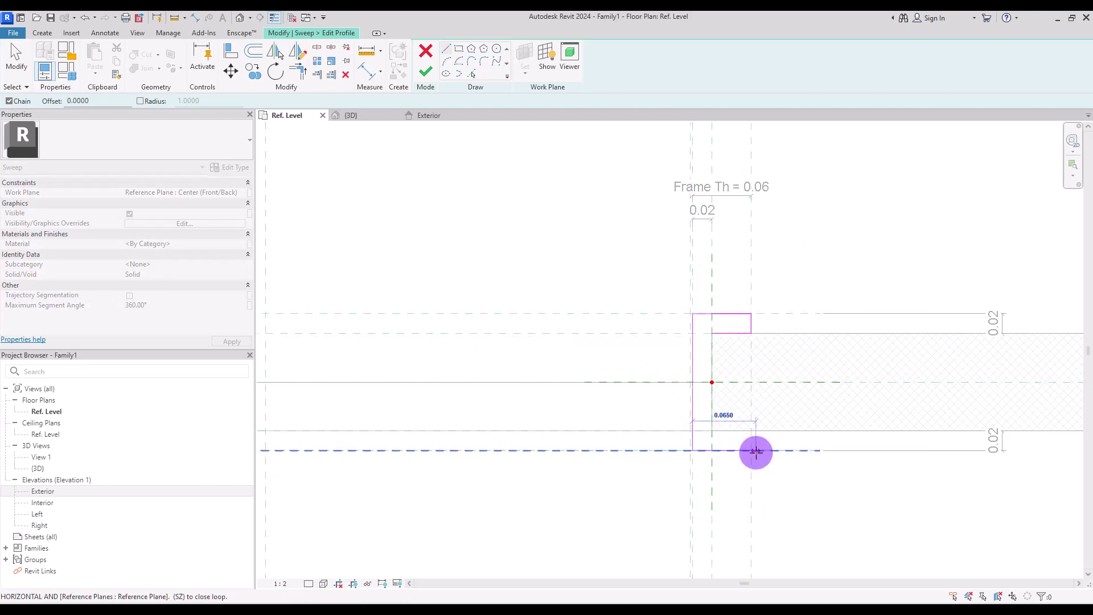
click(751, 450)
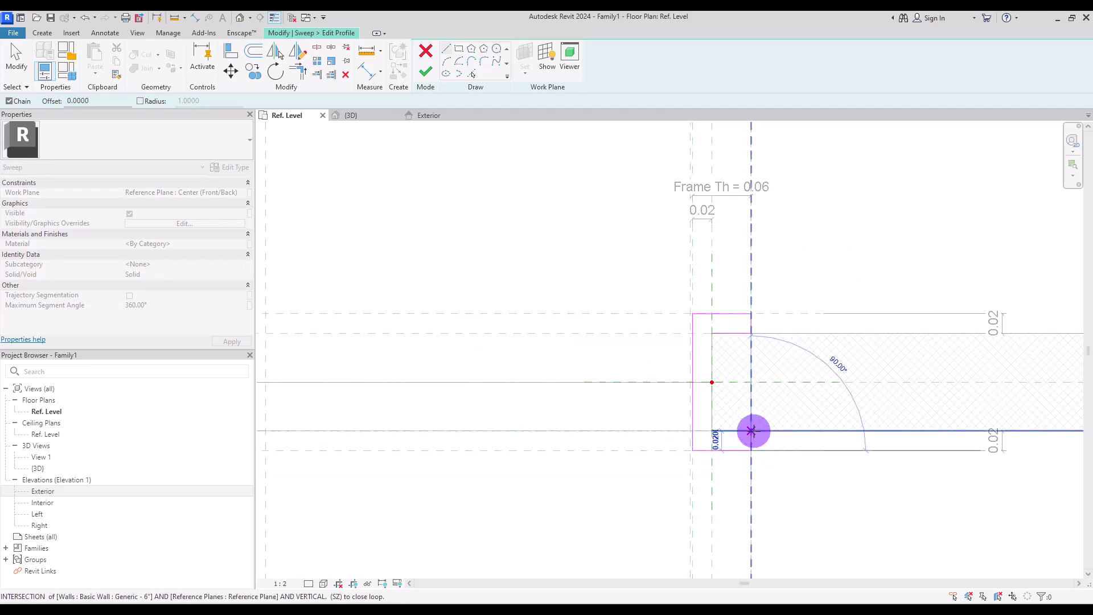
click(712, 431)
click(711, 333)
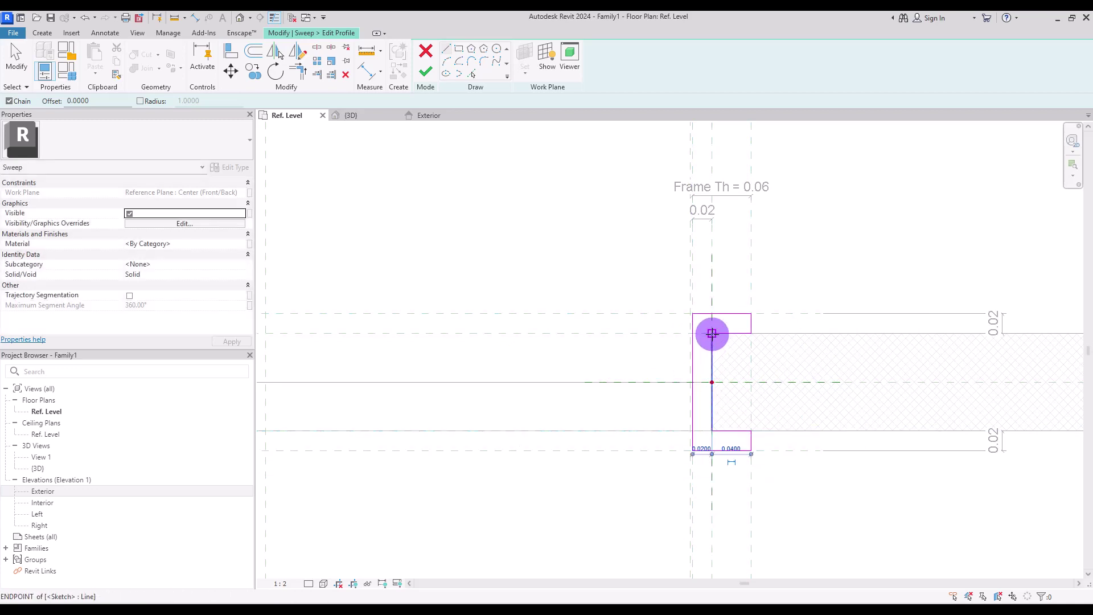
Align the profile's top and bottom lines to the reference planes and the centre plane
click(232, 50)
click(752, 263)
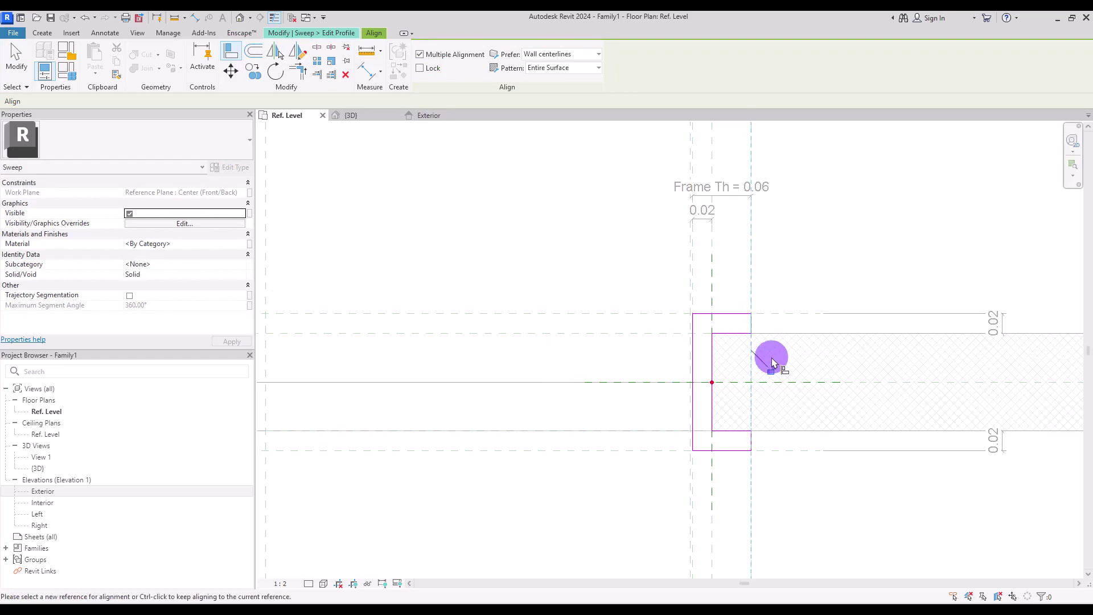
click(780, 314)
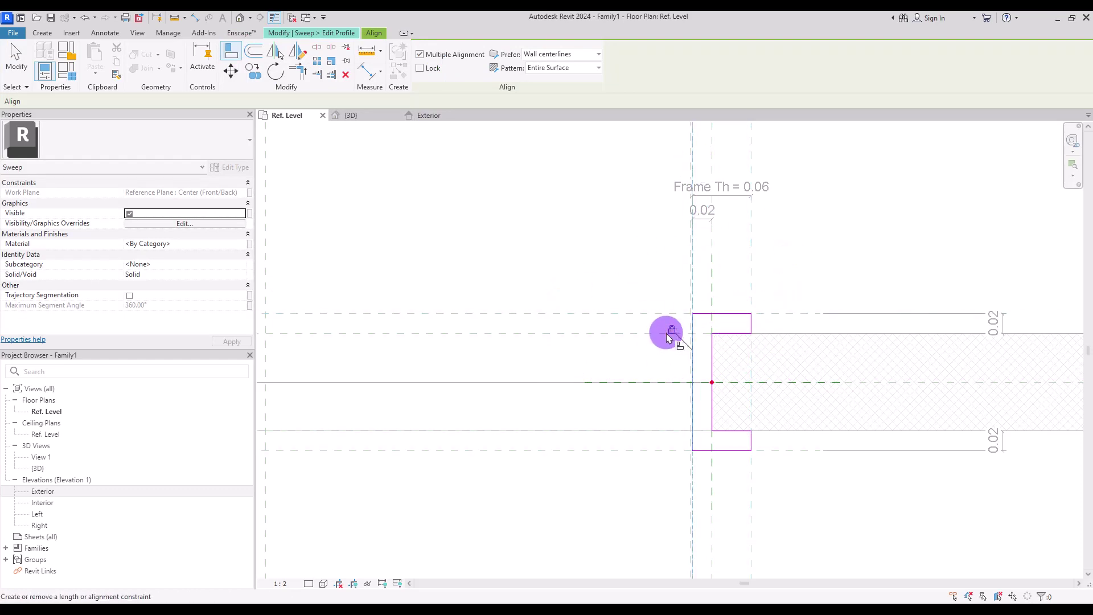
click(623, 492)
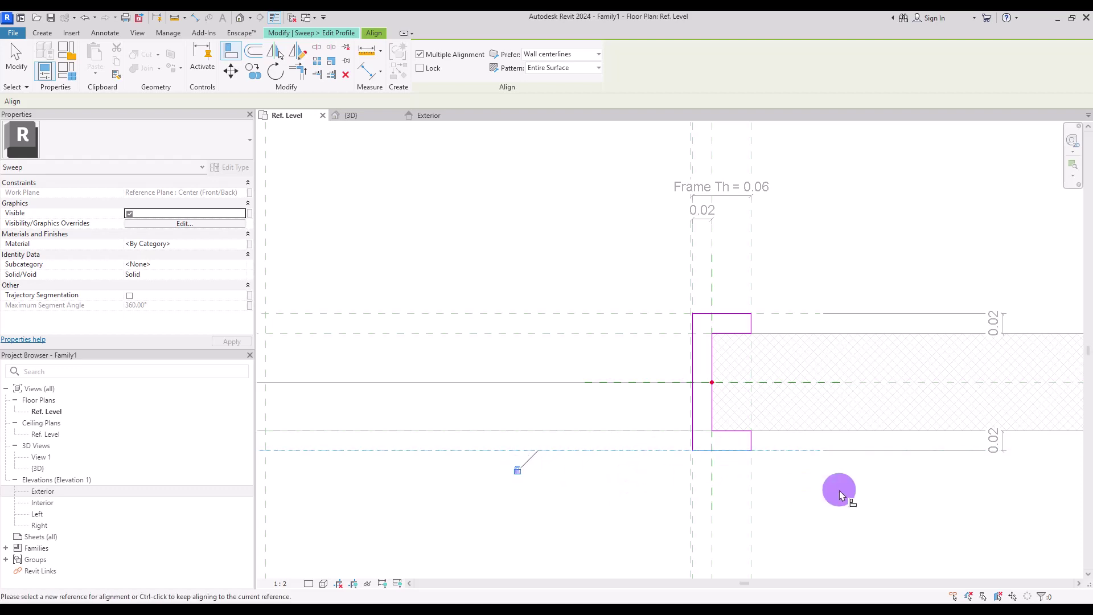
click(737, 494)
click(632, 430)
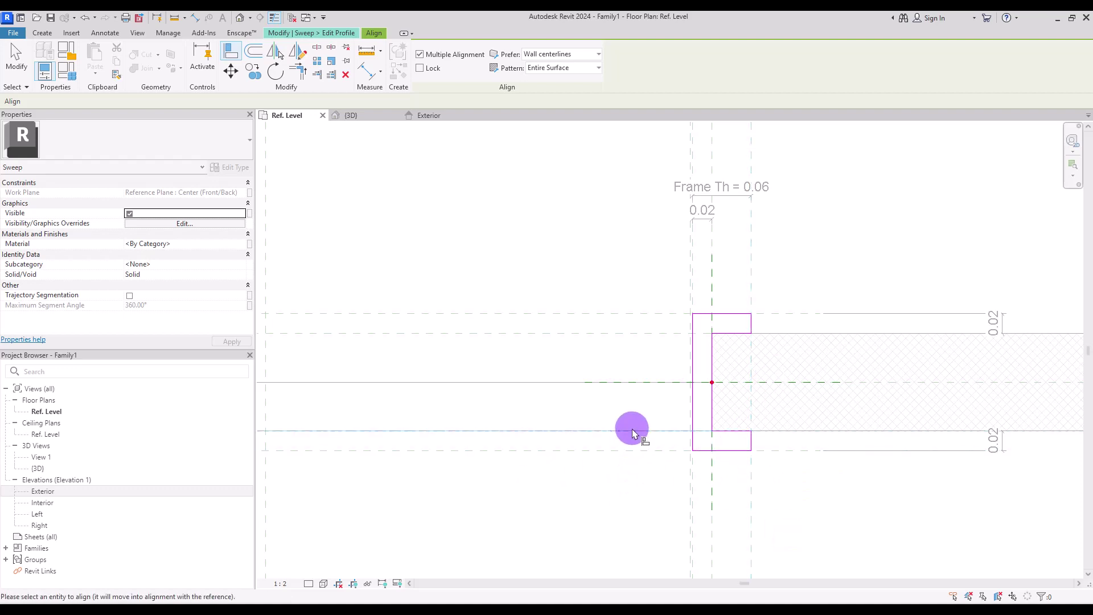
click(737, 431)
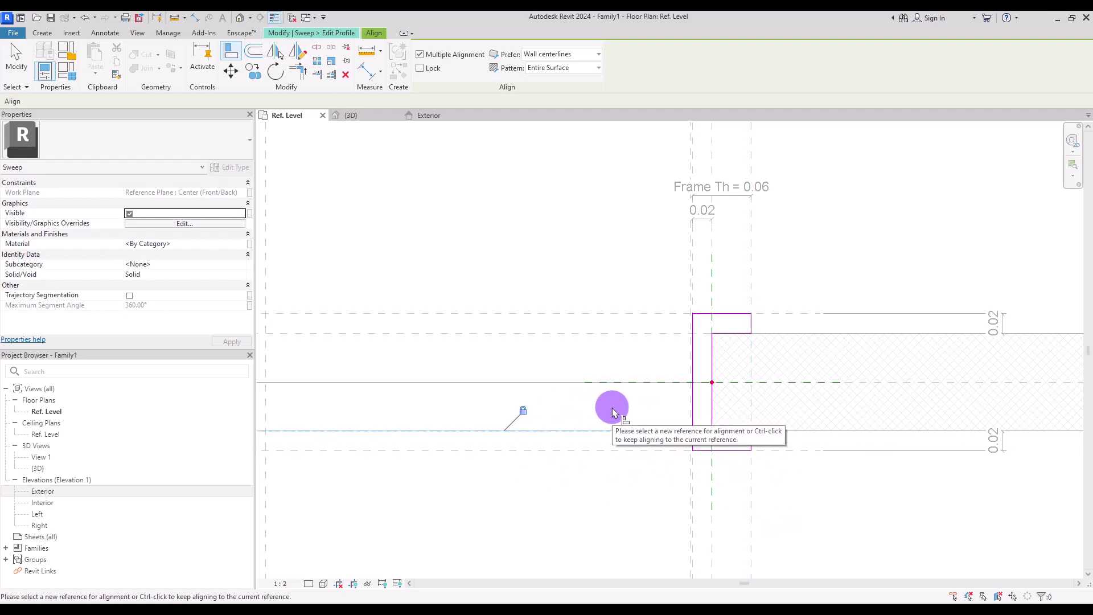
click(713, 275)
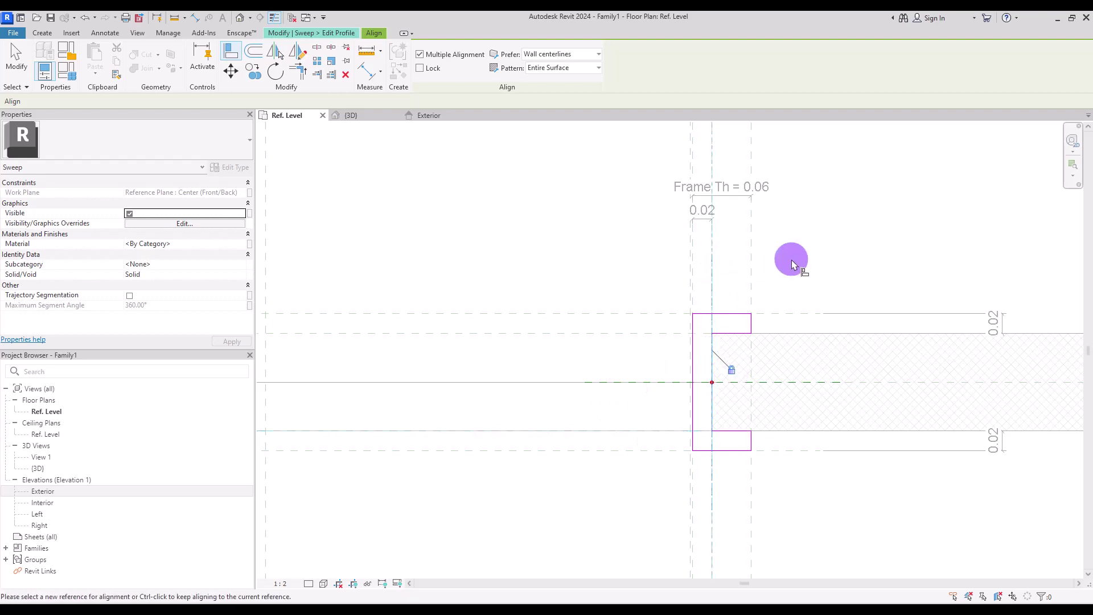
Finish the profile and the door-frame sweep, then view it in 3D
click(628, 330)
click(696, 349)
key(Escape)
key(Escape)
click(426, 72)
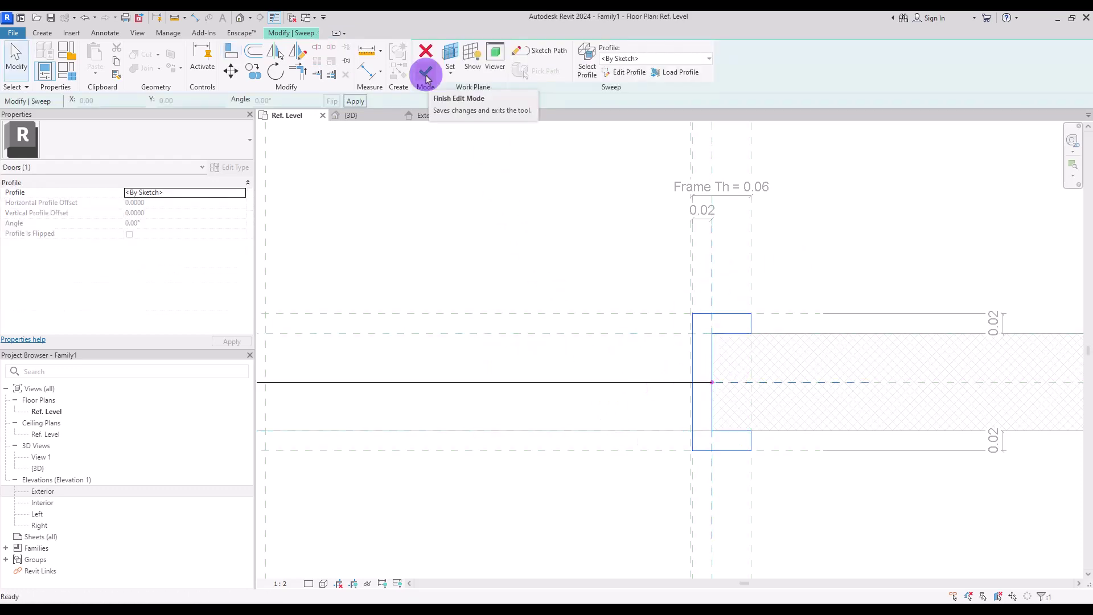
click(426, 74)
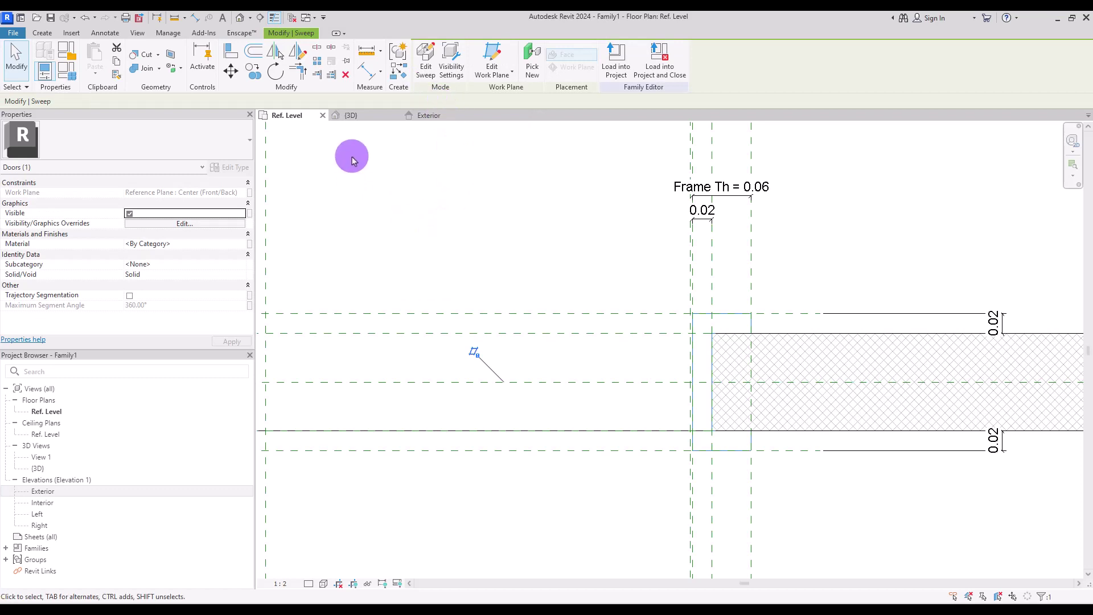
click(351, 115)
Set the door type's Height to 2.0000, Width to 1.0000 and Frame Th to 0.0800
click(575, 481)
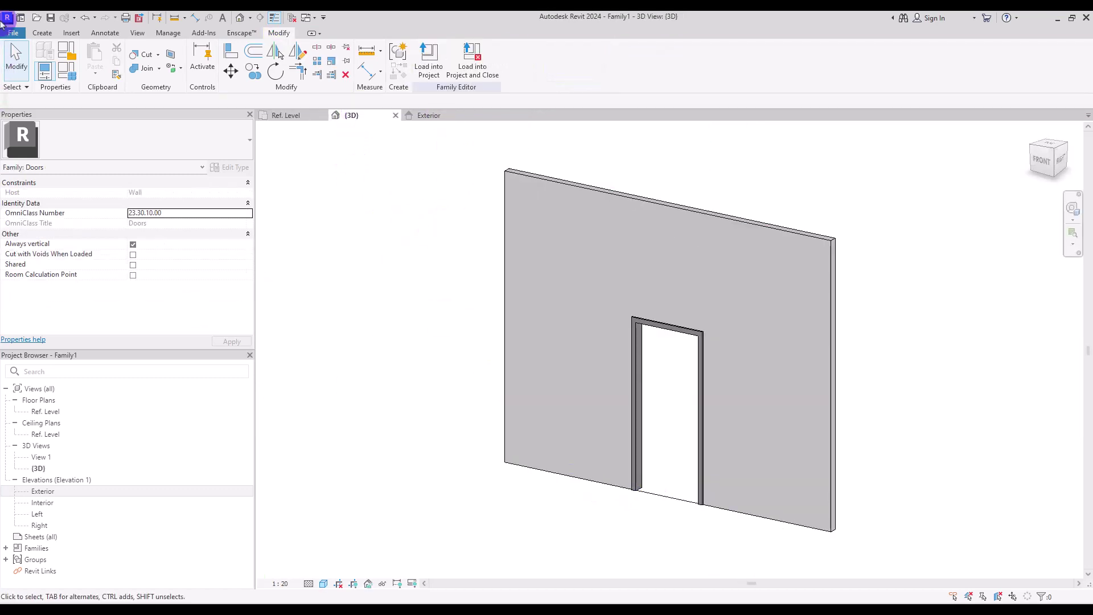
click(63, 73)
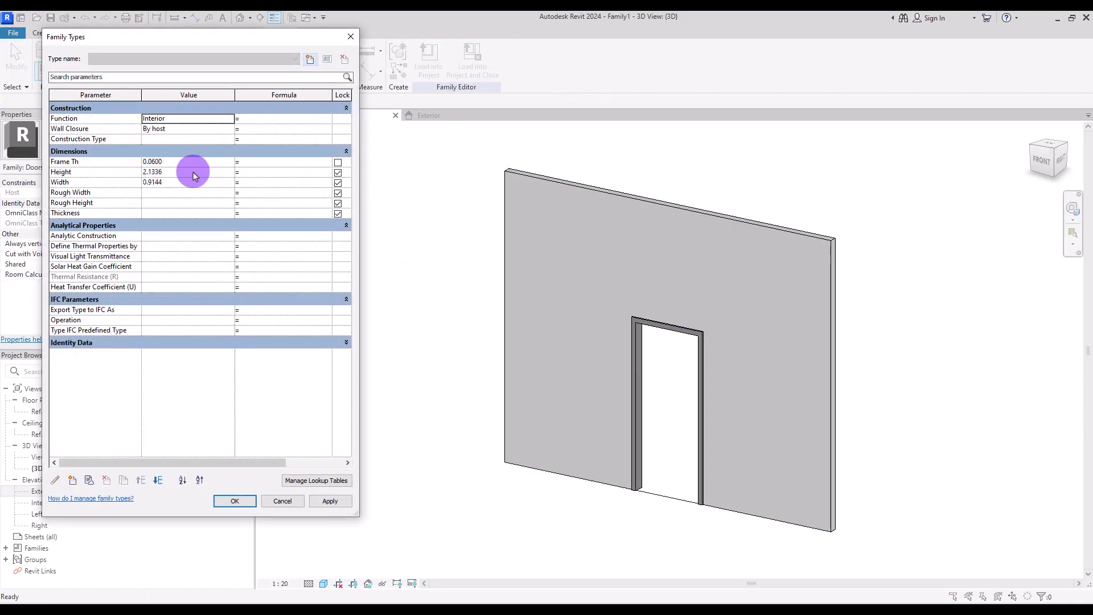
click(218, 172)
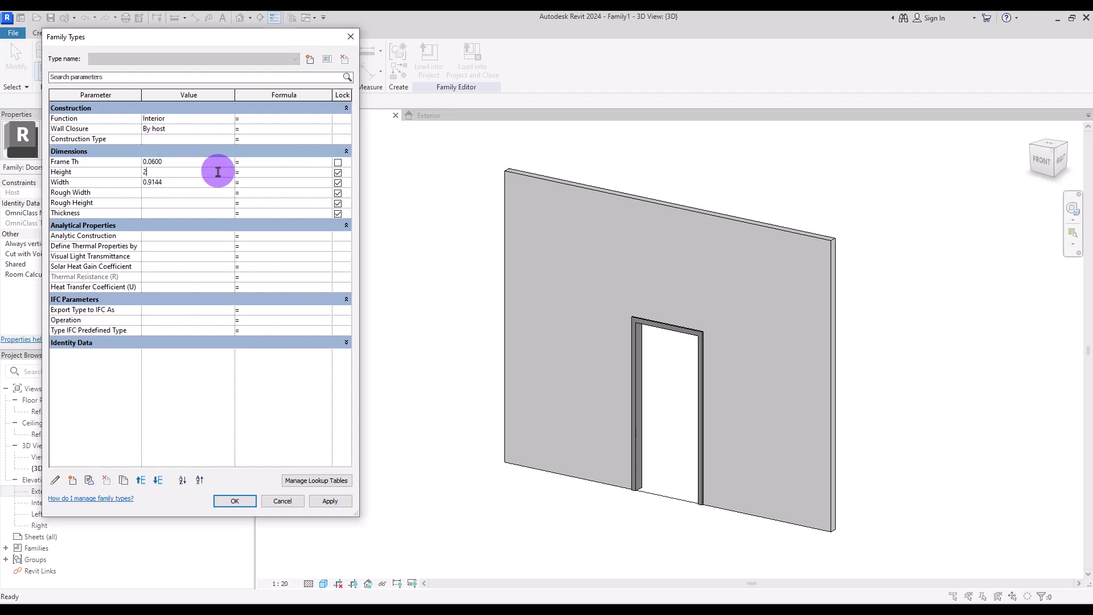
click(342, 504)
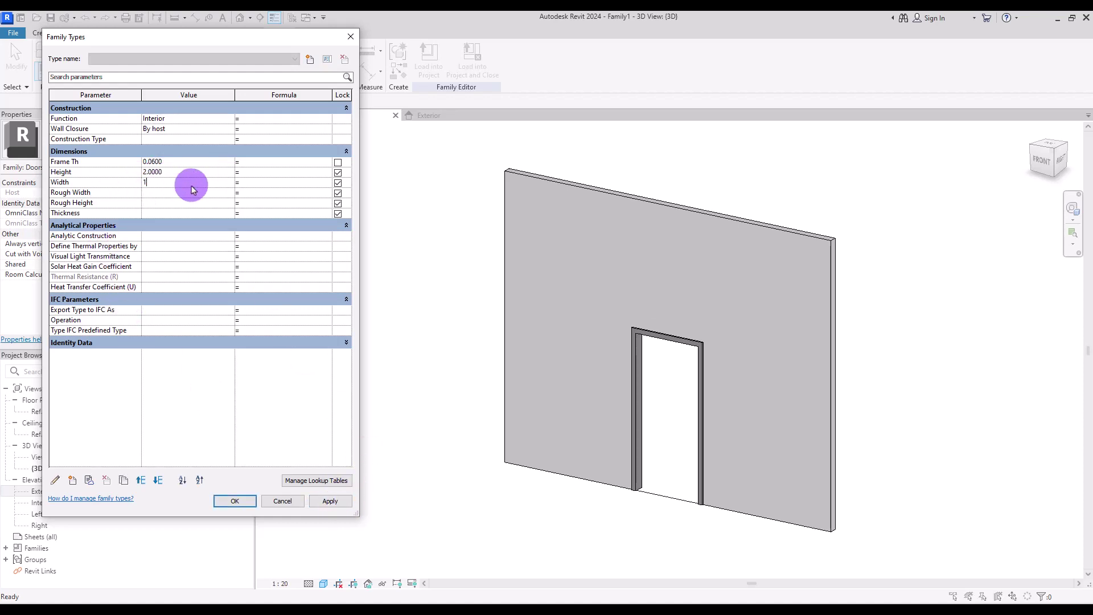
click(329, 501)
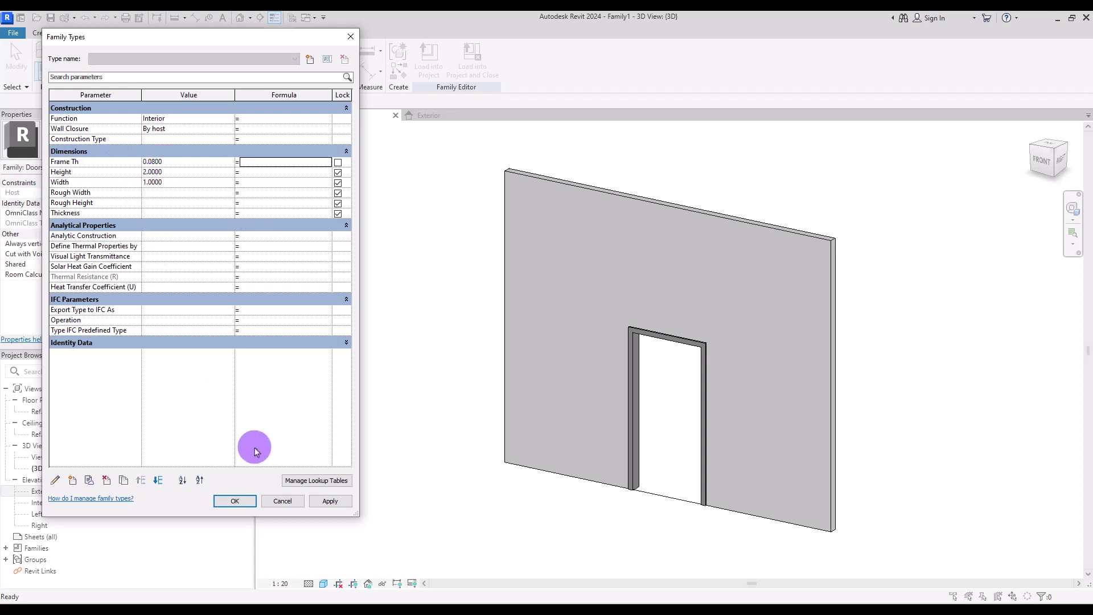
click(336, 504)
key(Escape)
click(365, 117)
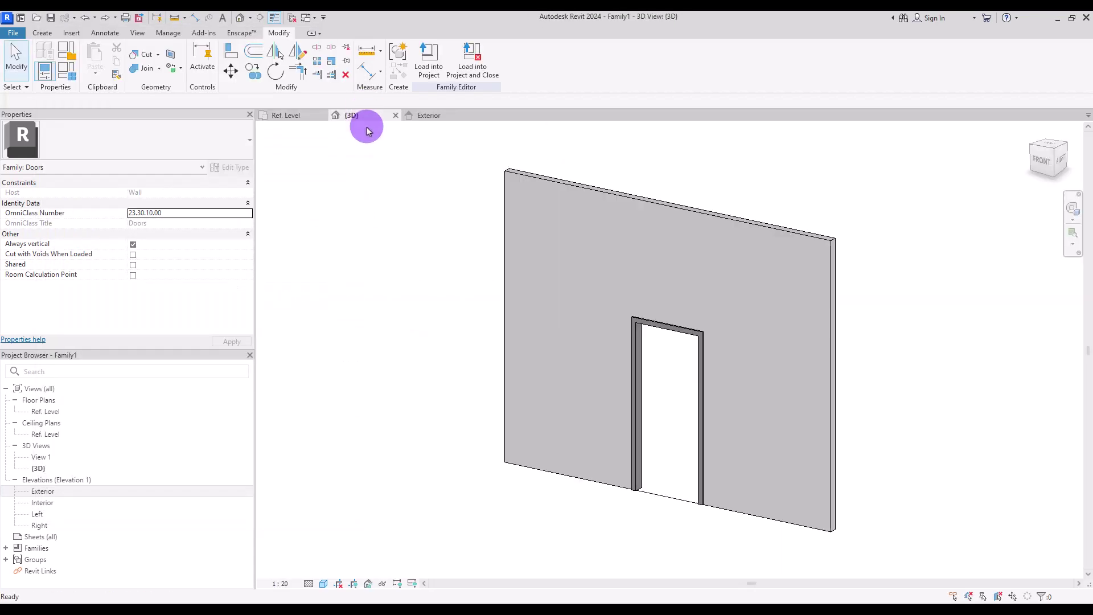
In the Ref. Level plan, create a reference-plane subcategory named Red with a red line colour
click(292, 115)
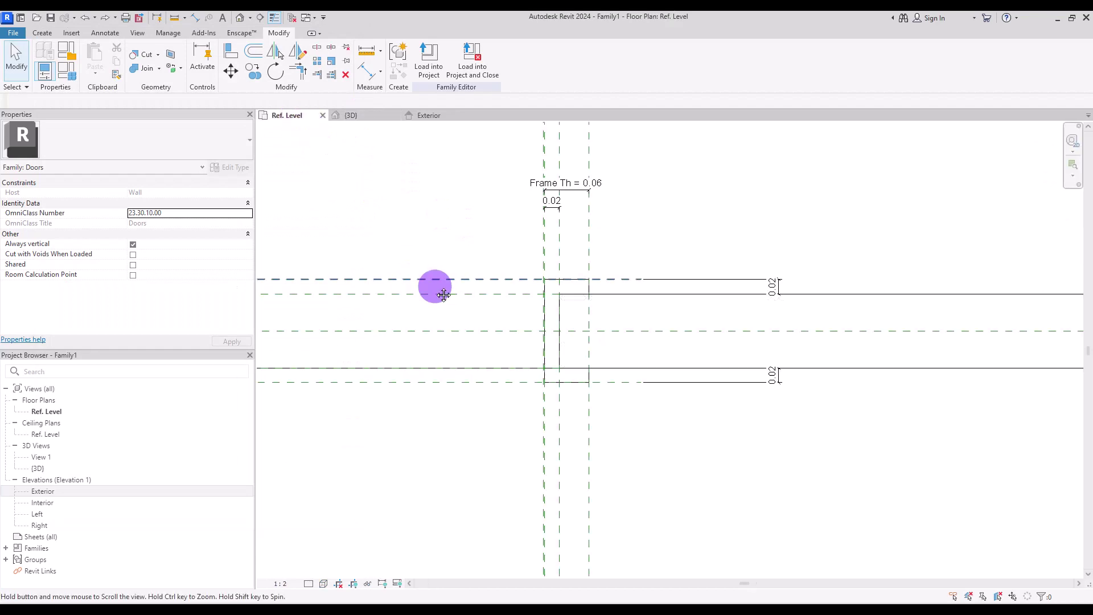
middle_drag(541, 301, 533, 277)
click(42, 32)
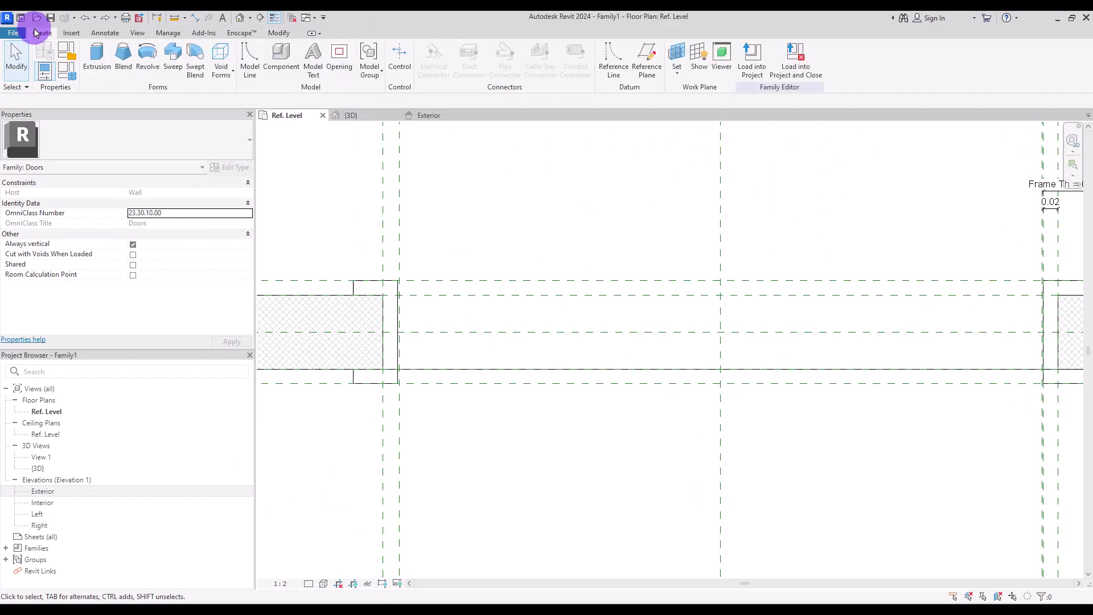
click(647, 71)
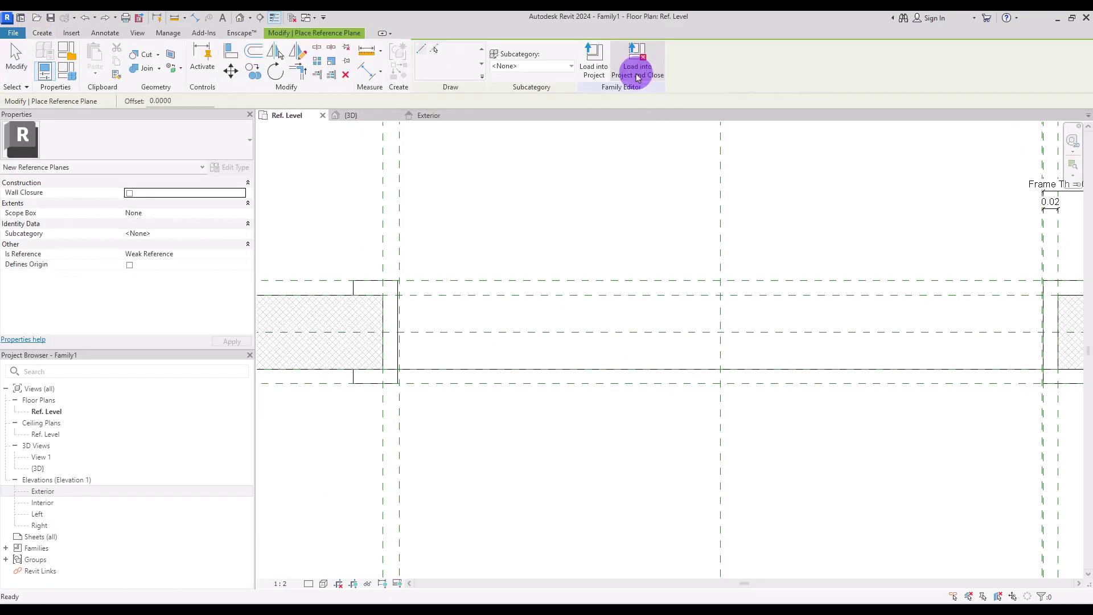
click(533, 66)
click(530, 92)
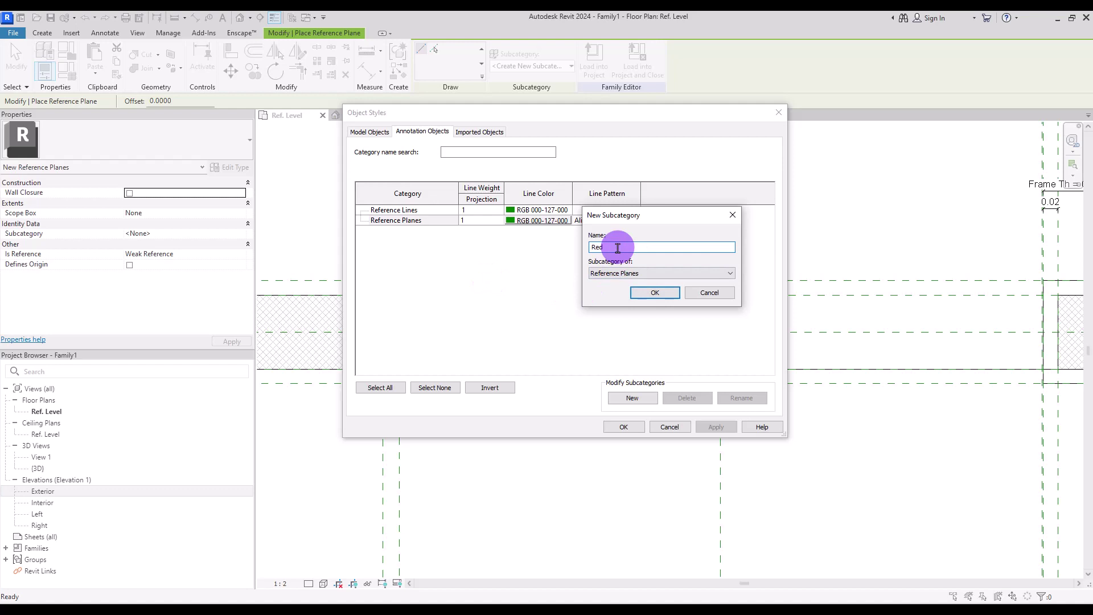
click(655, 292)
click(512, 234)
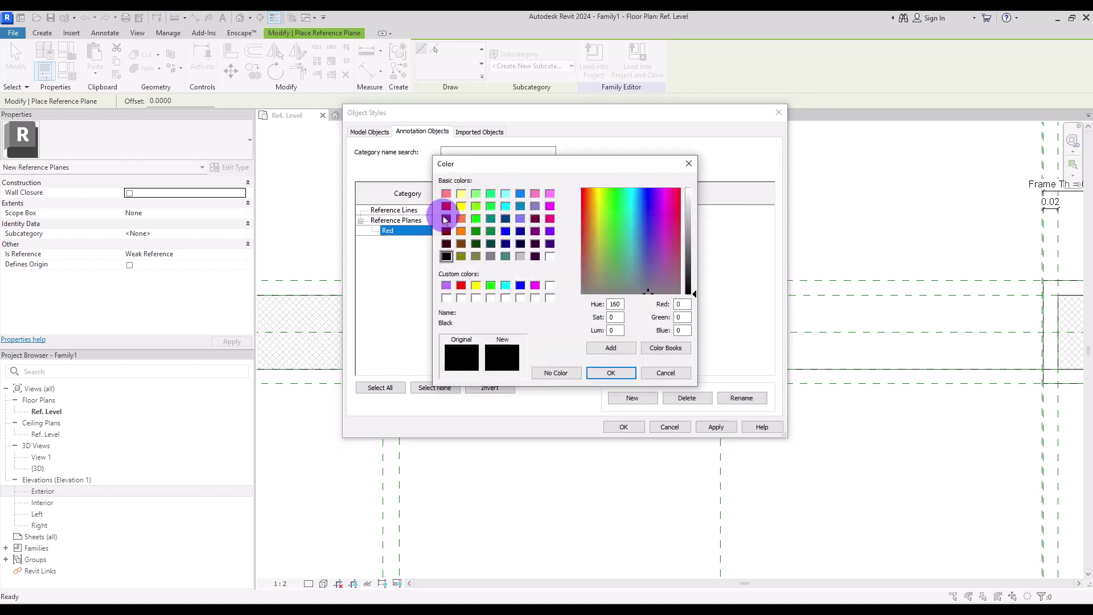
click(442, 201)
click(609, 371)
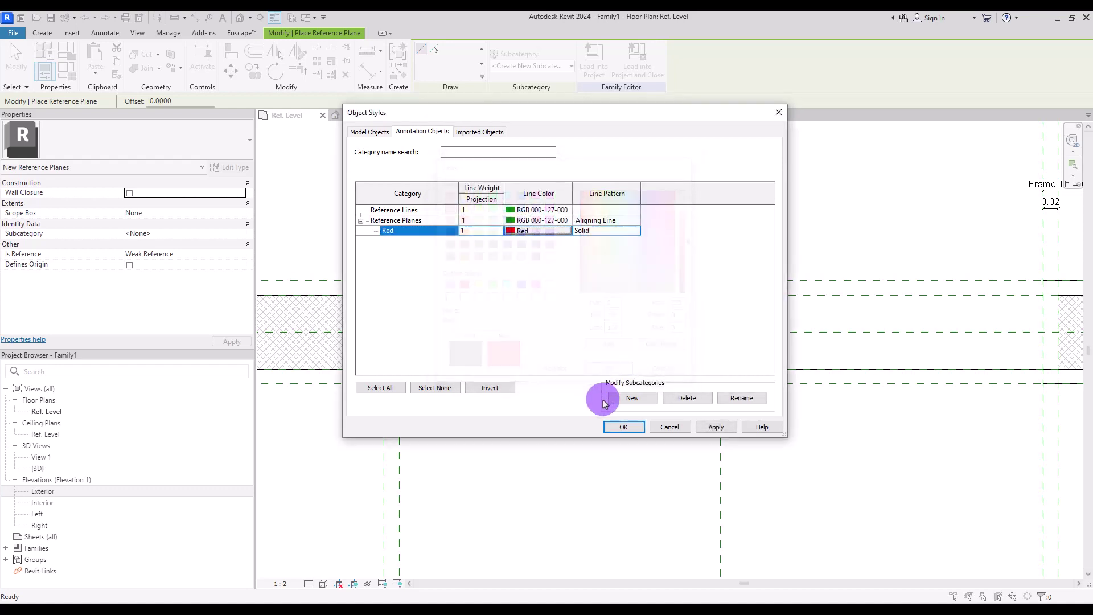
click(623, 426)
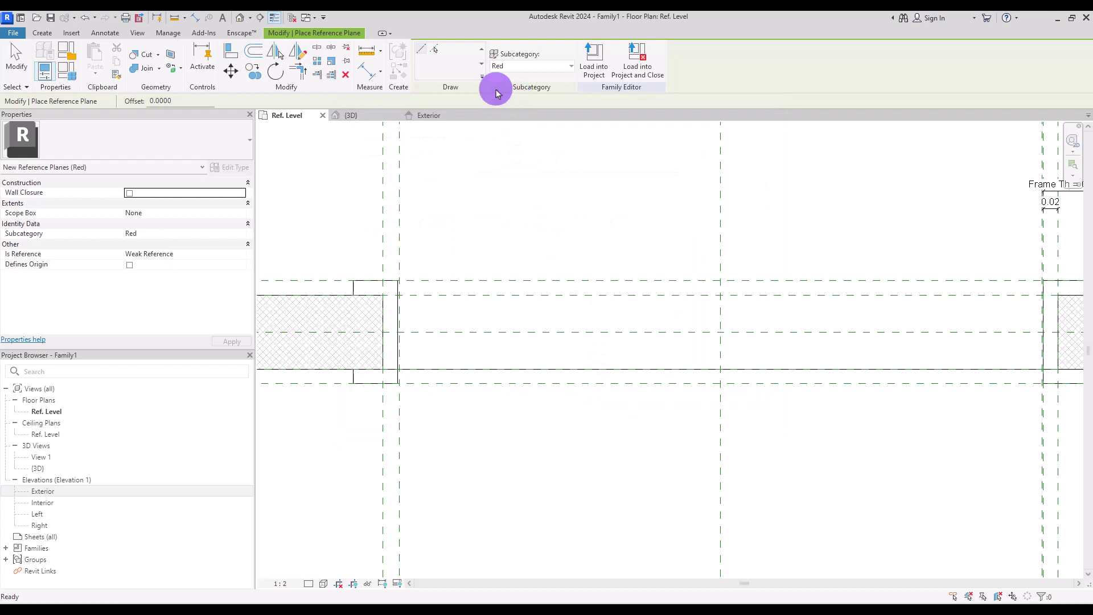
Pick the opening's lower edge to place a Red reference plane along it
click(434, 50)
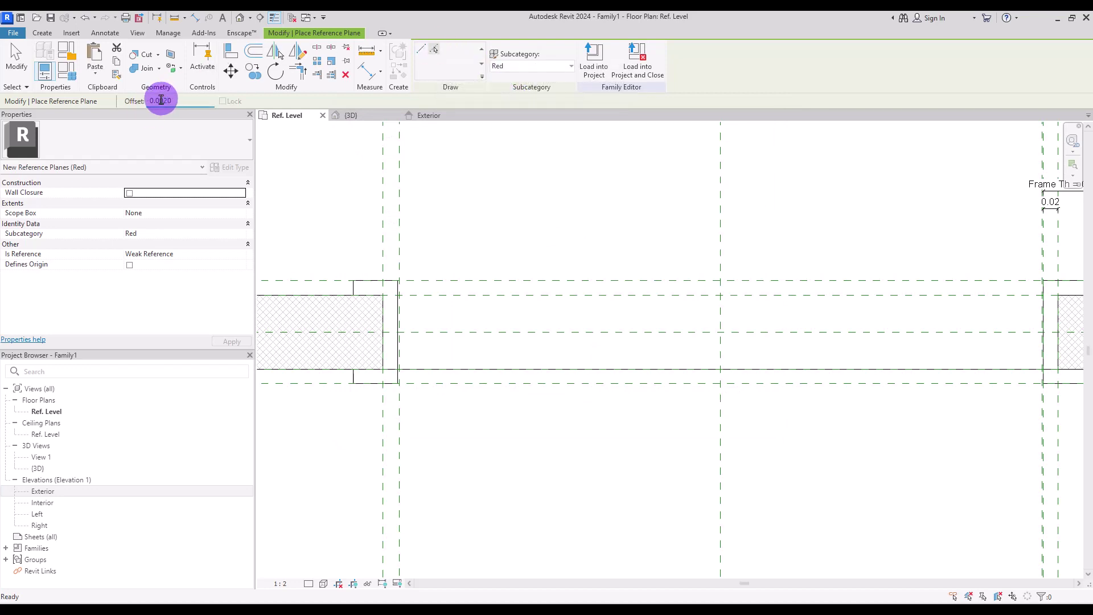
click(438, 383)
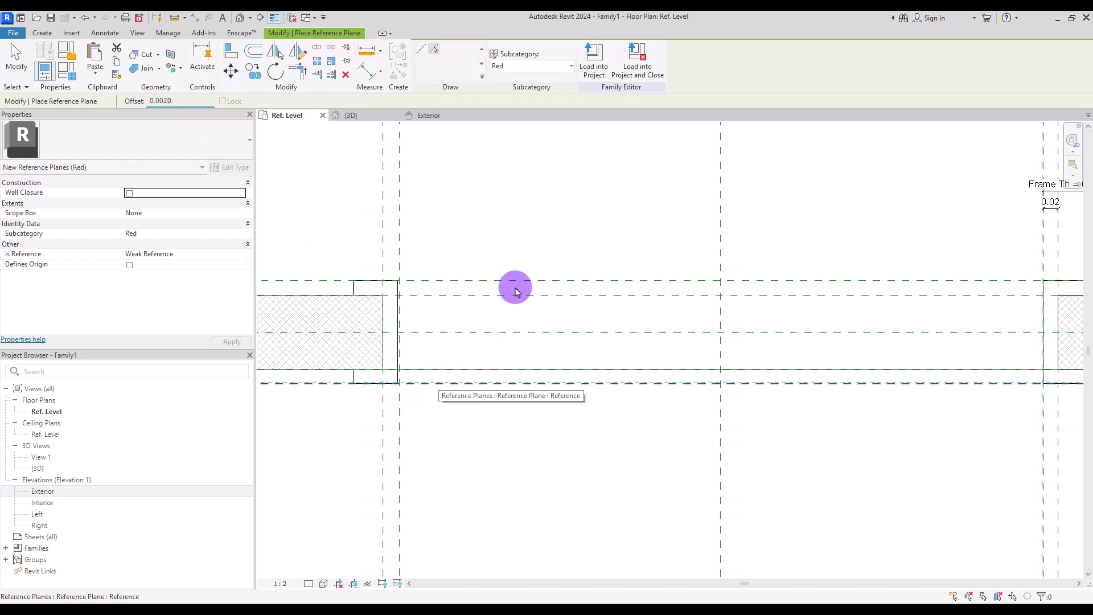
key(Escape)
key(Escape)
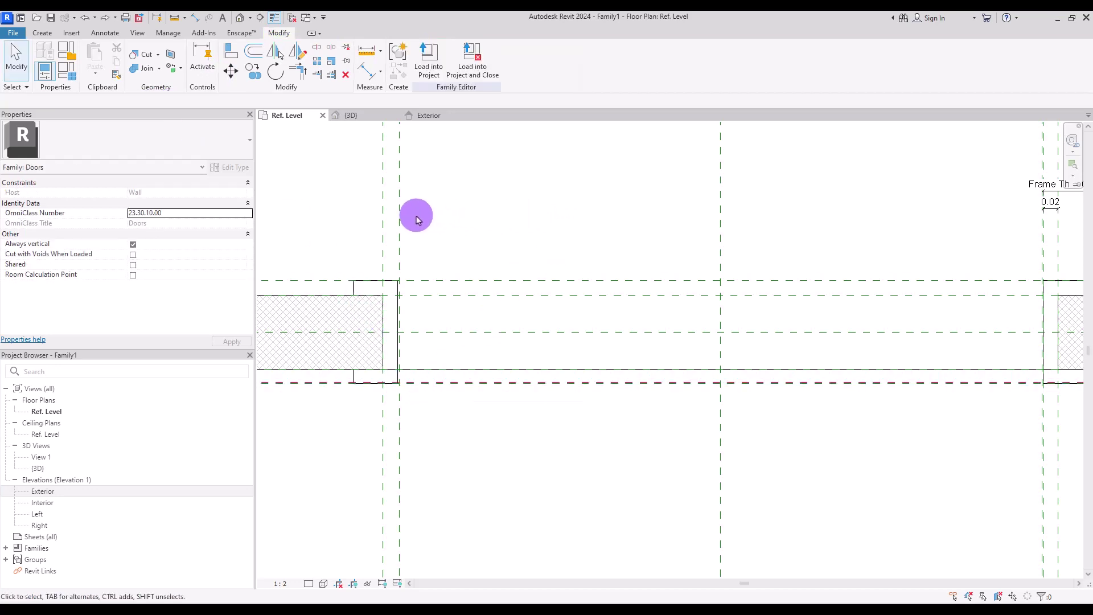
Change one vertical reference plane's subcategory to Red
click(399, 210)
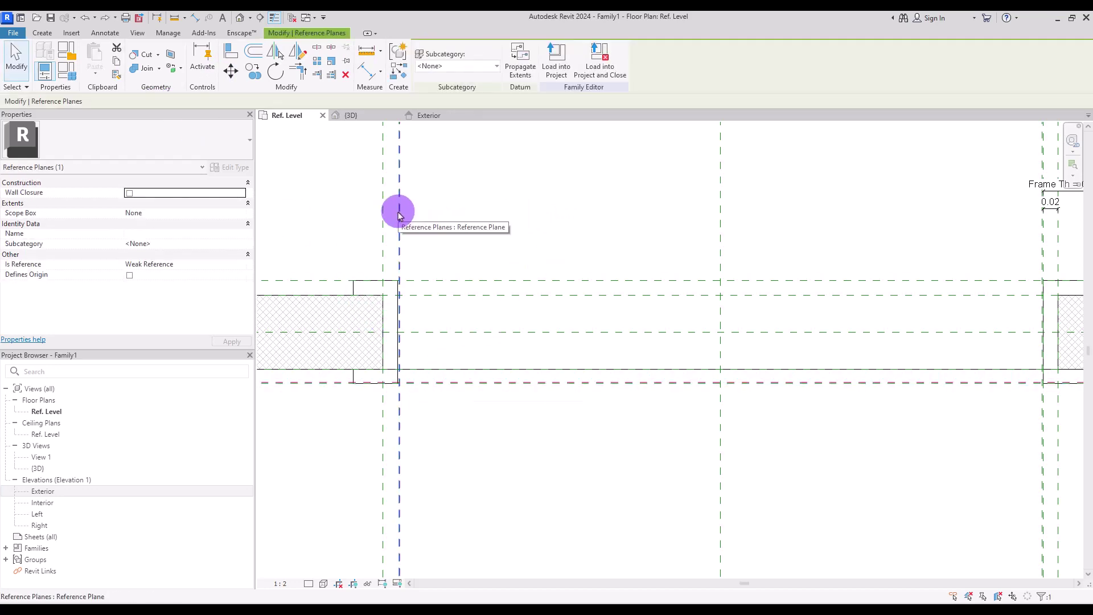
click(488, 65)
click(430, 91)
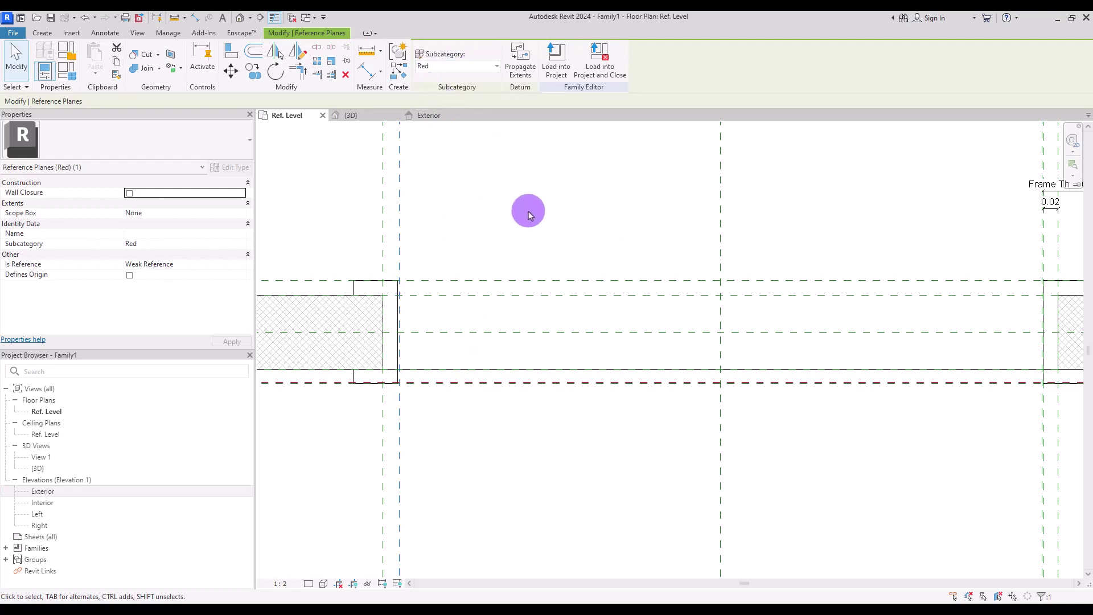
click(497, 217)
Create a Red subcategory for reference lines with a red colour and a different line pattern
click(45, 35)
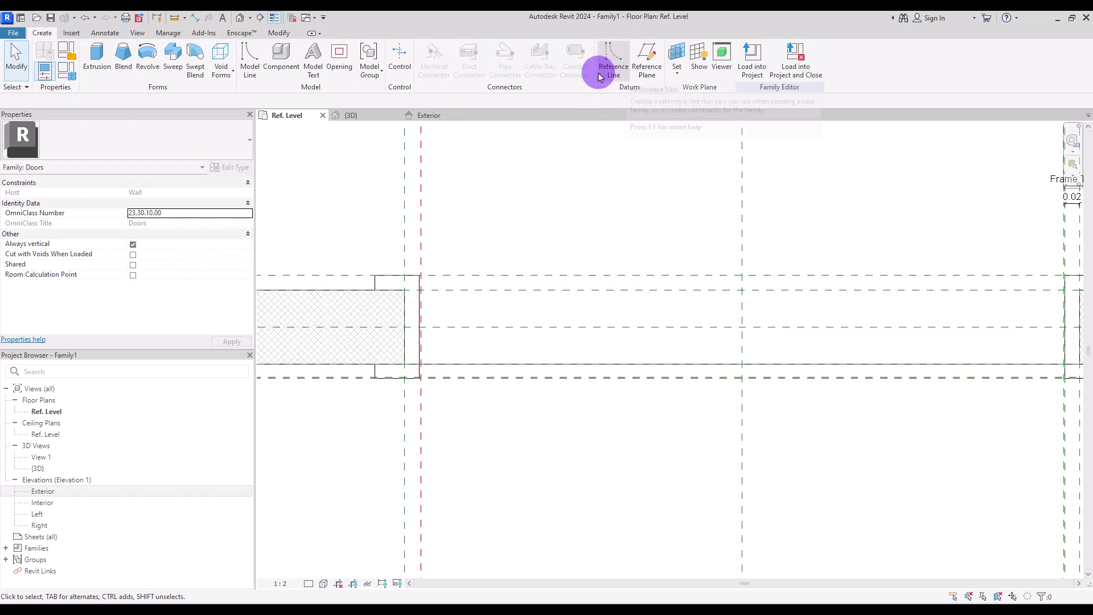
click(615, 60)
click(560, 66)
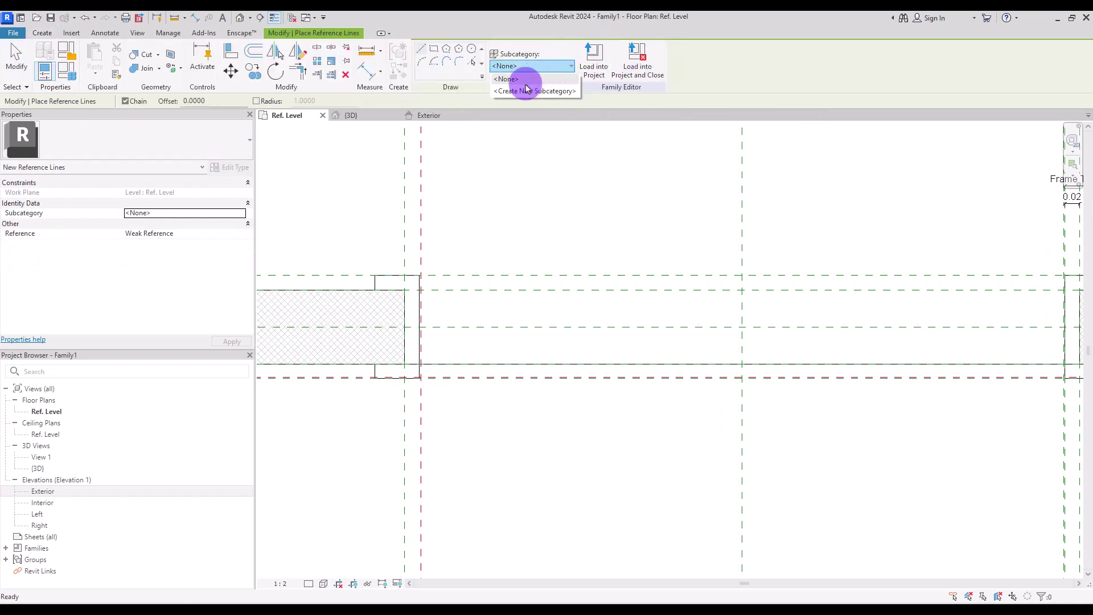
click(518, 91)
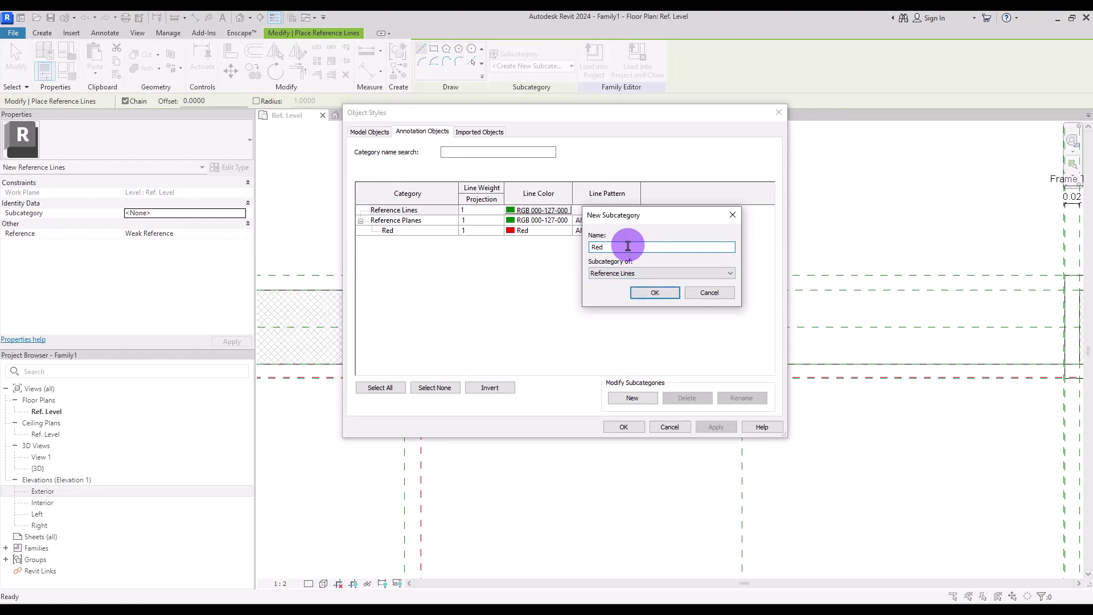
click(655, 292)
click(515, 220)
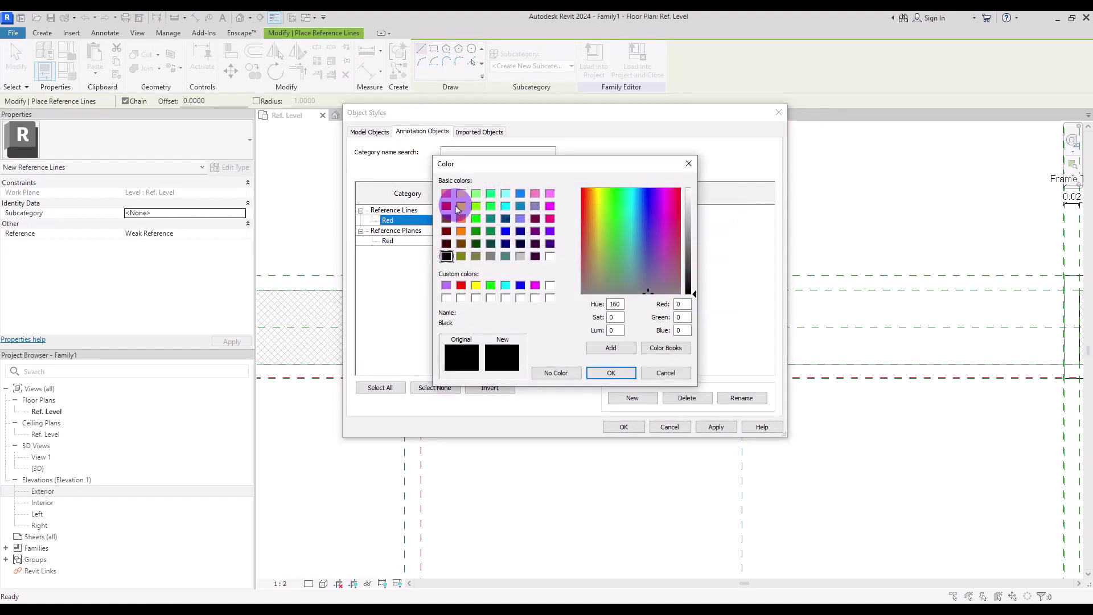
click(449, 206)
click(608, 373)
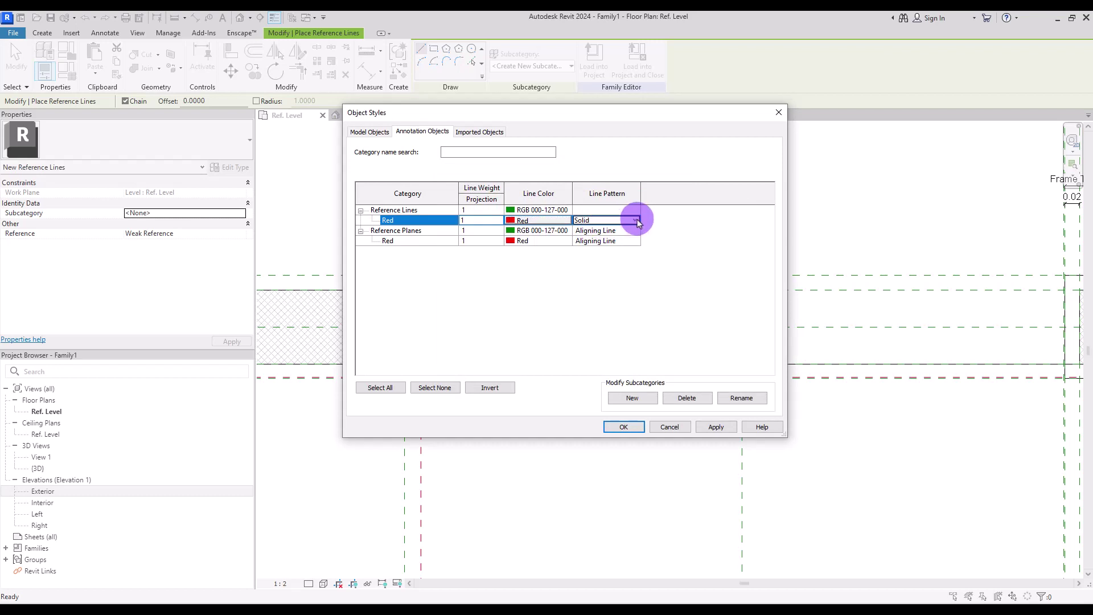
click(636, 221)
click(585, 238)
click(623, 428)
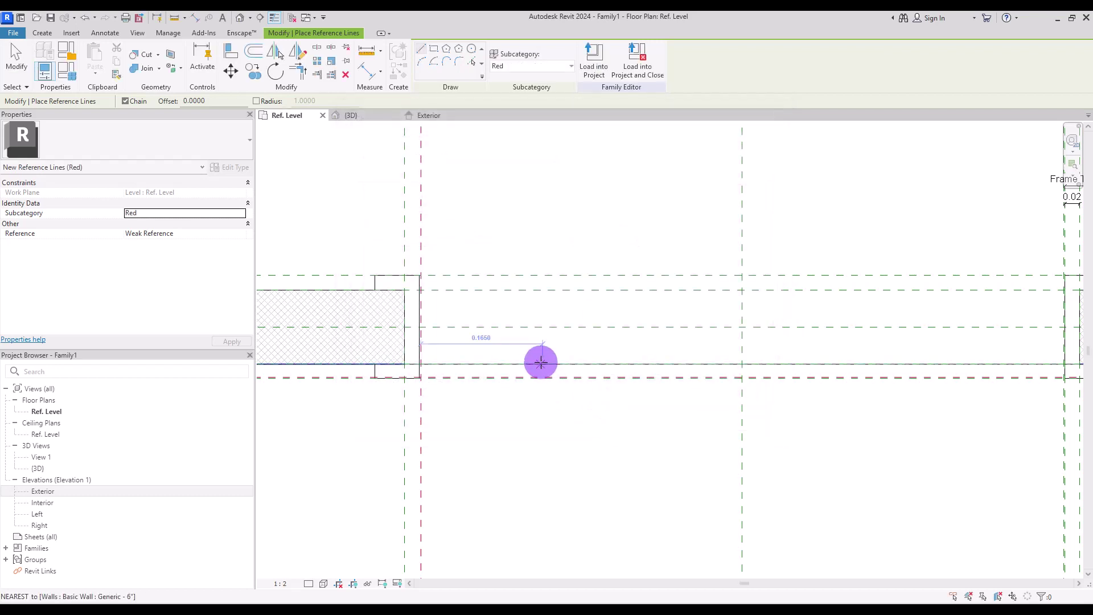
Draw a diagonal reference line from the opening's left corner down to the right
scroll(417, 373, up, 3)
click(420, 372)
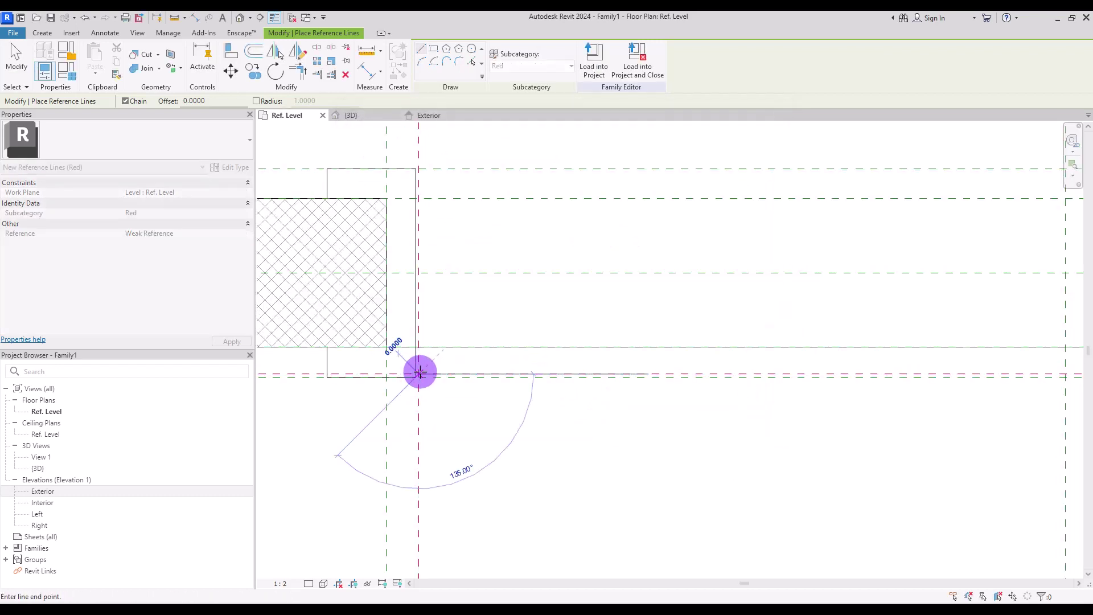
scroll(601, 432, down, 3)
middle_drag(613, 325, 528, 180)
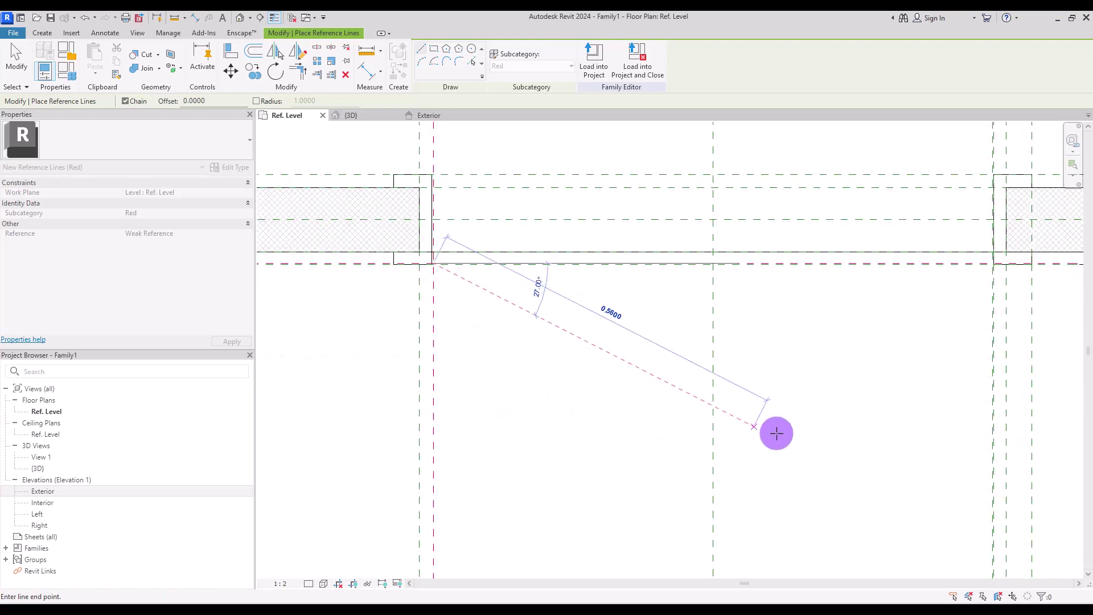
click(928, 454)
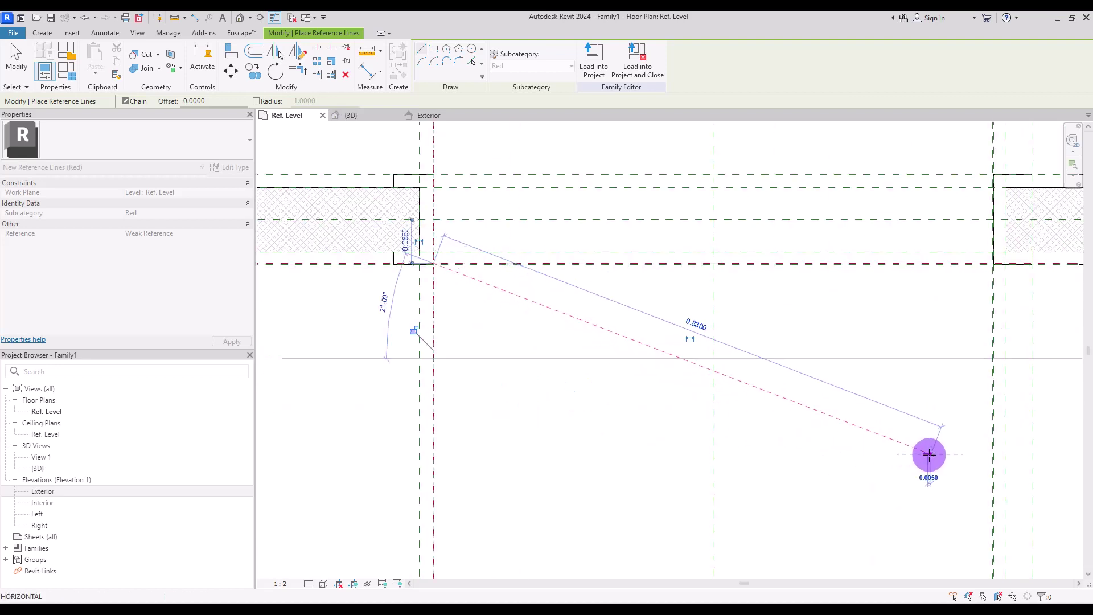
key(Escape)
key(Escape)
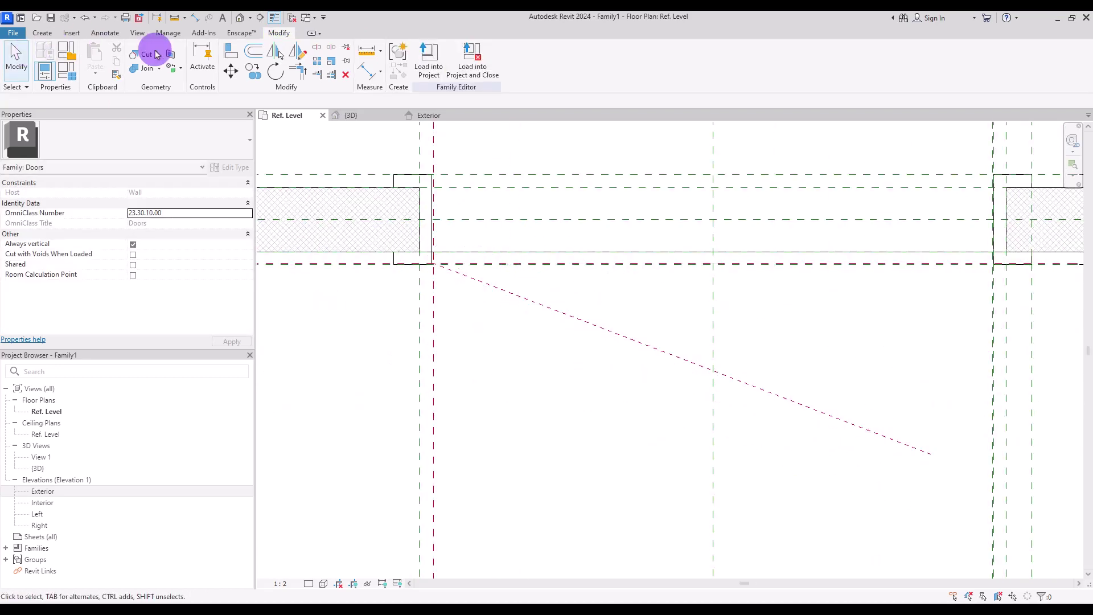
click(232, 52)
Align the reference line to the vertical line and the horizontal plane at the corner
click(434, 297)
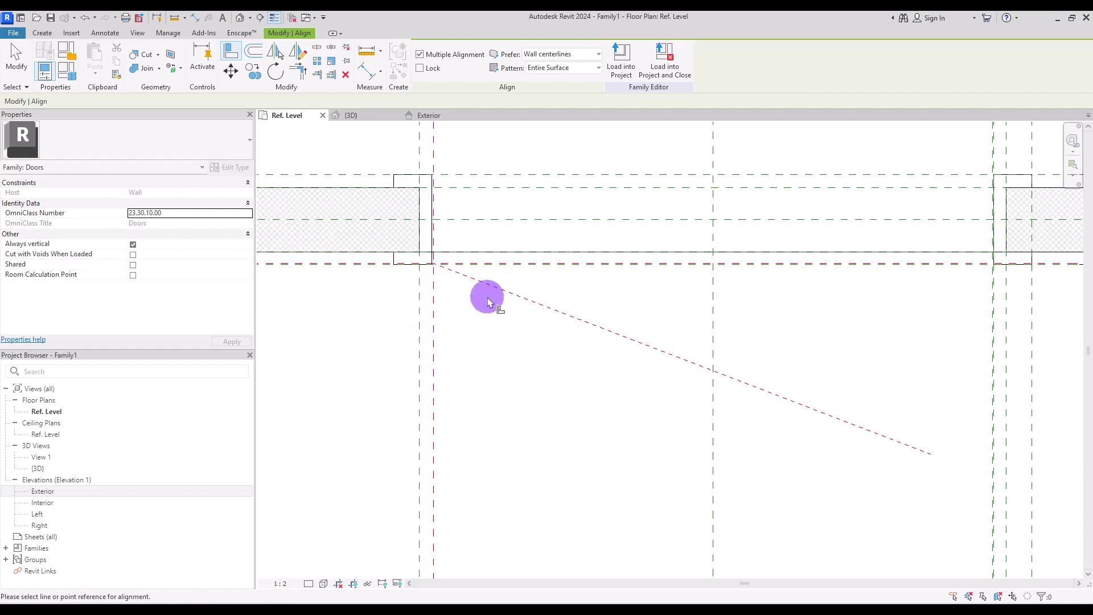
click(437, 265)
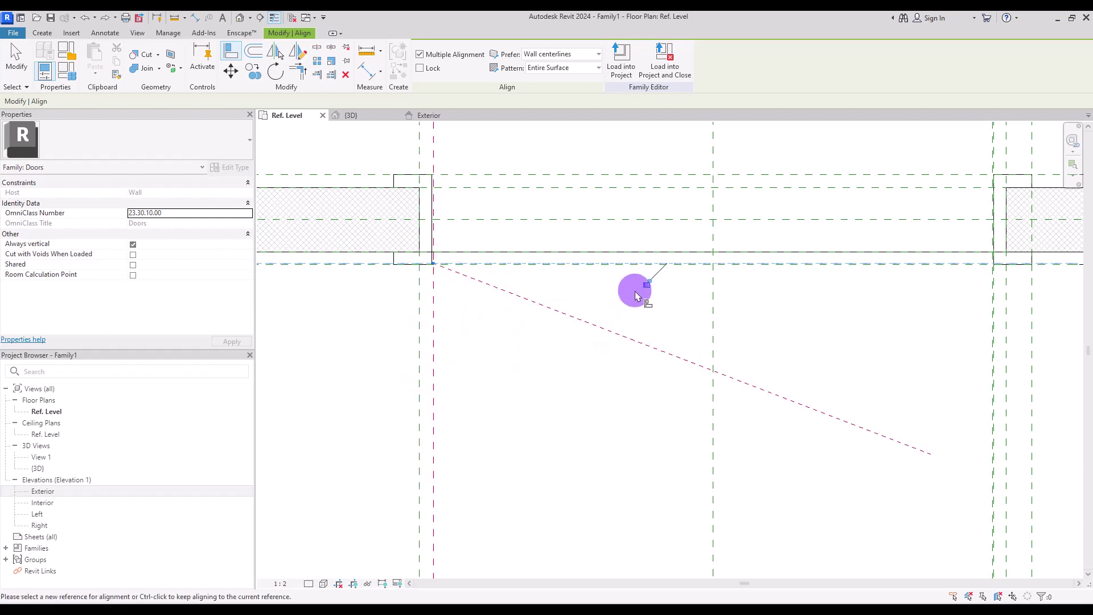
key(Escape)
key(Escape)
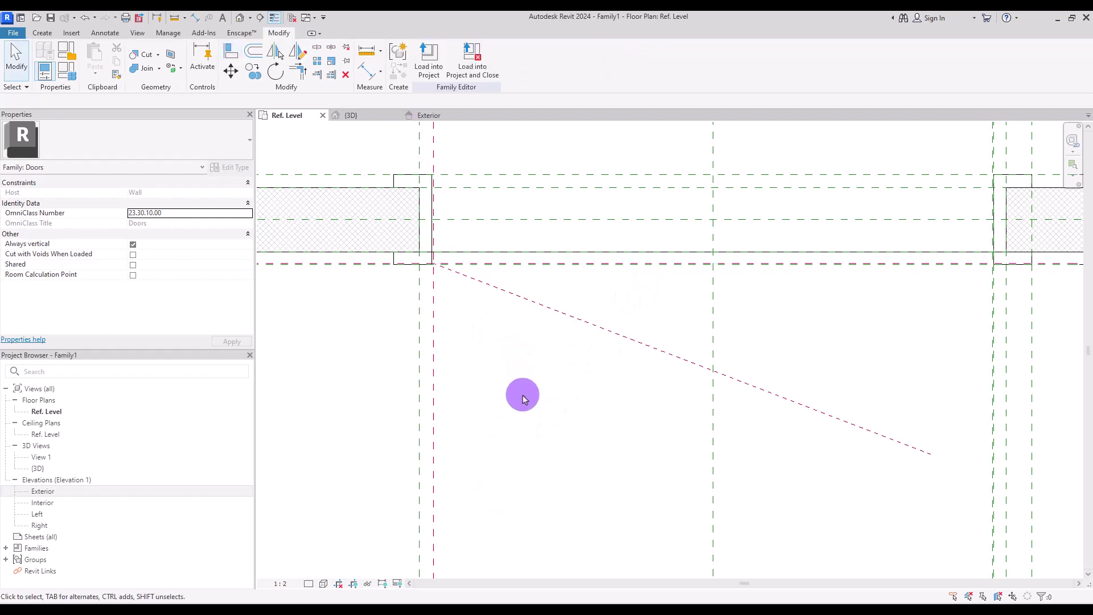
Place an angular dimension (21°) between the diagonal swing line and the wall-face plane
click(381, 75)
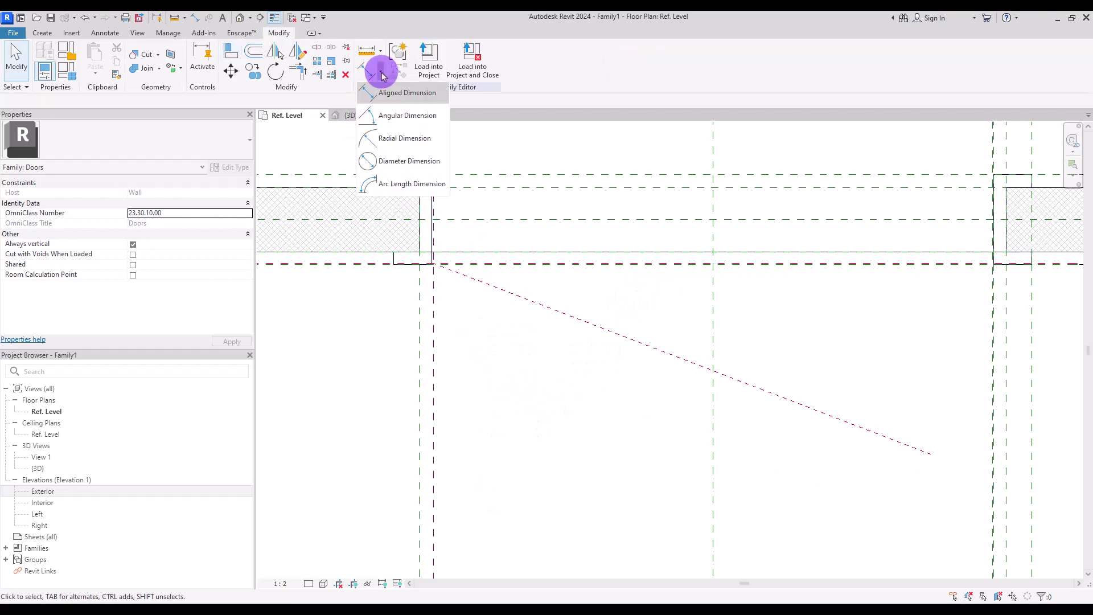
click(386, 115)
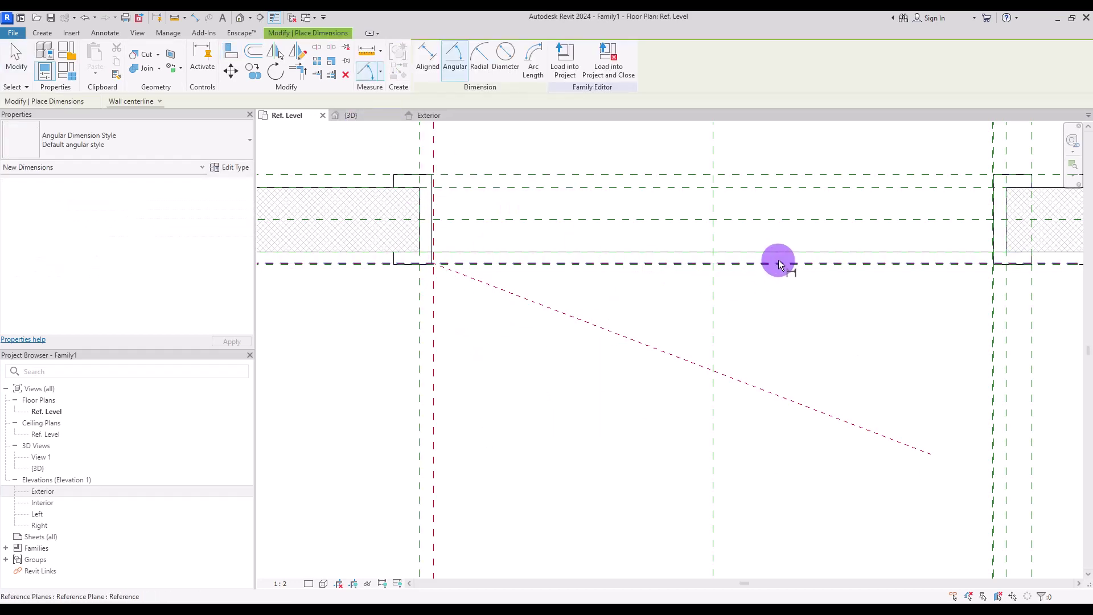
click(821, 412)
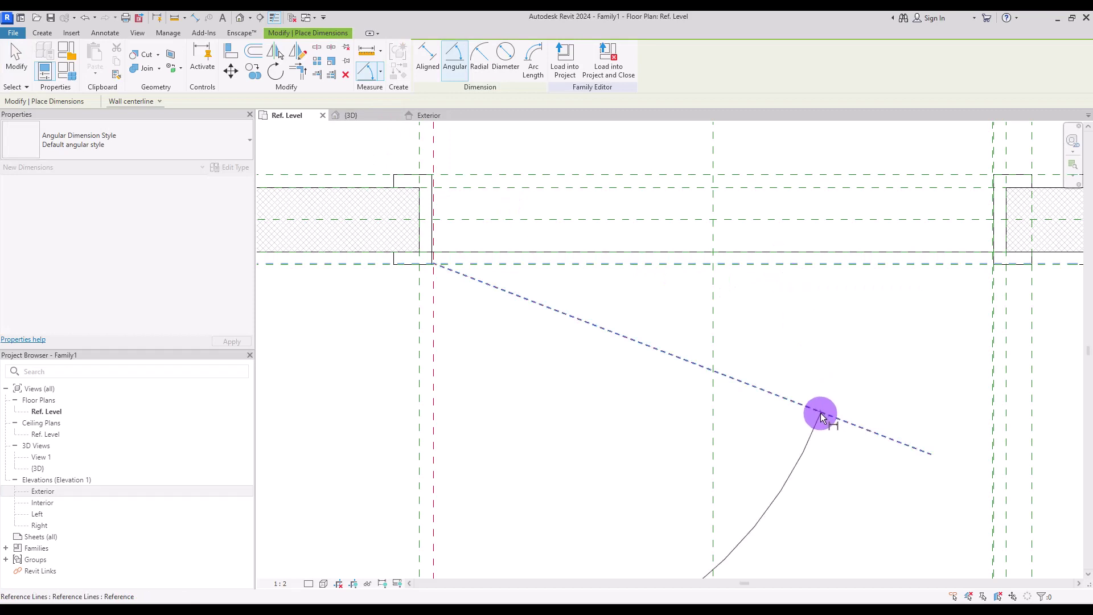
click(881, 264)
click(891, 324)
key(Escape)
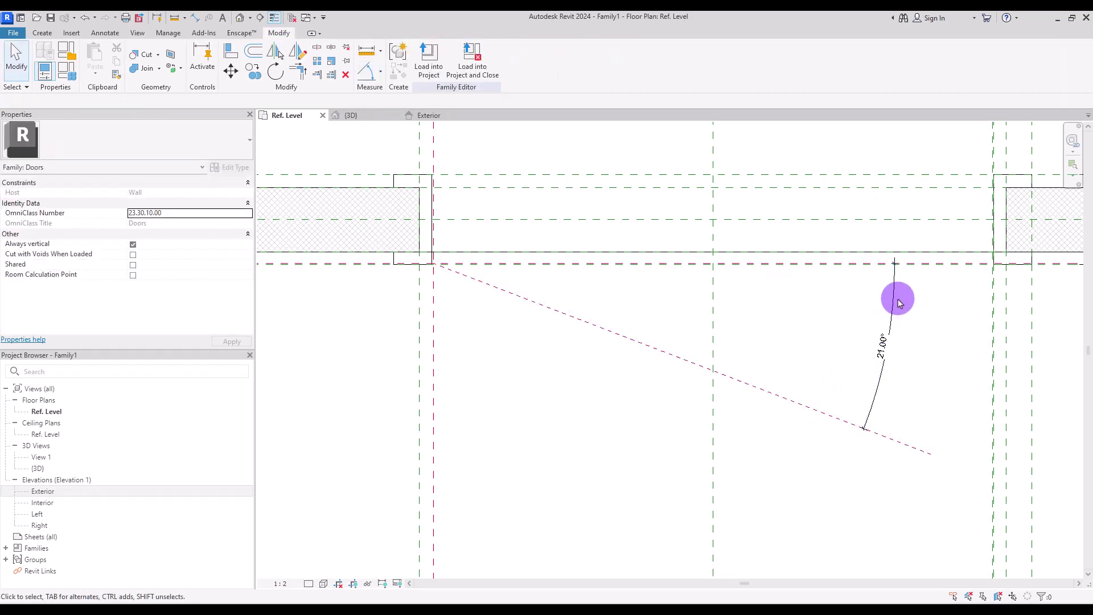
Label the angle dimension with a new instance parameter named 'Open Door'
click(896, 296)
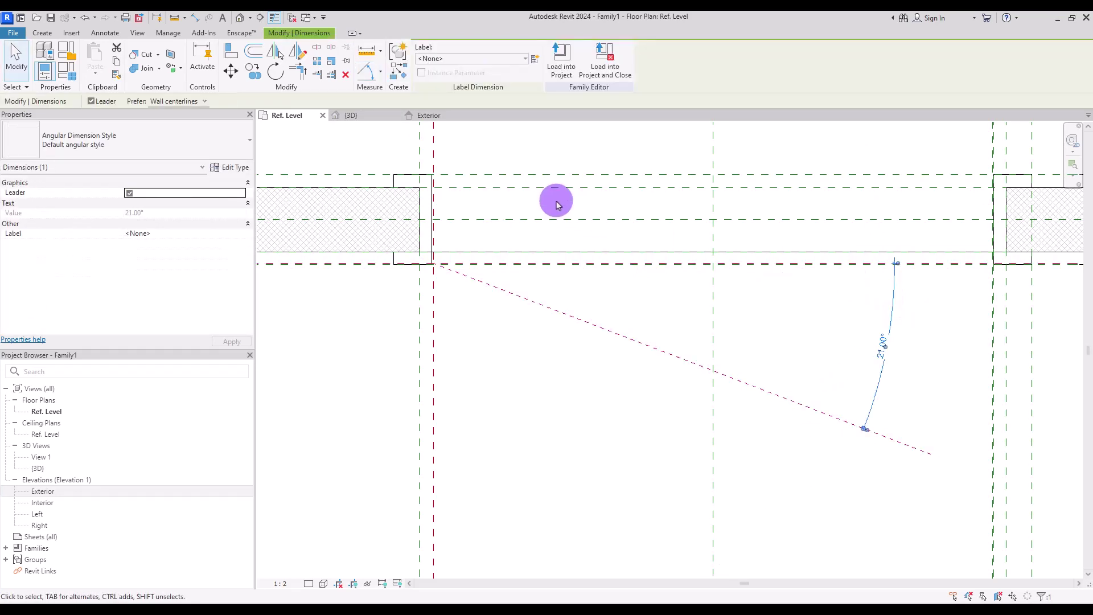
click(535, 59)
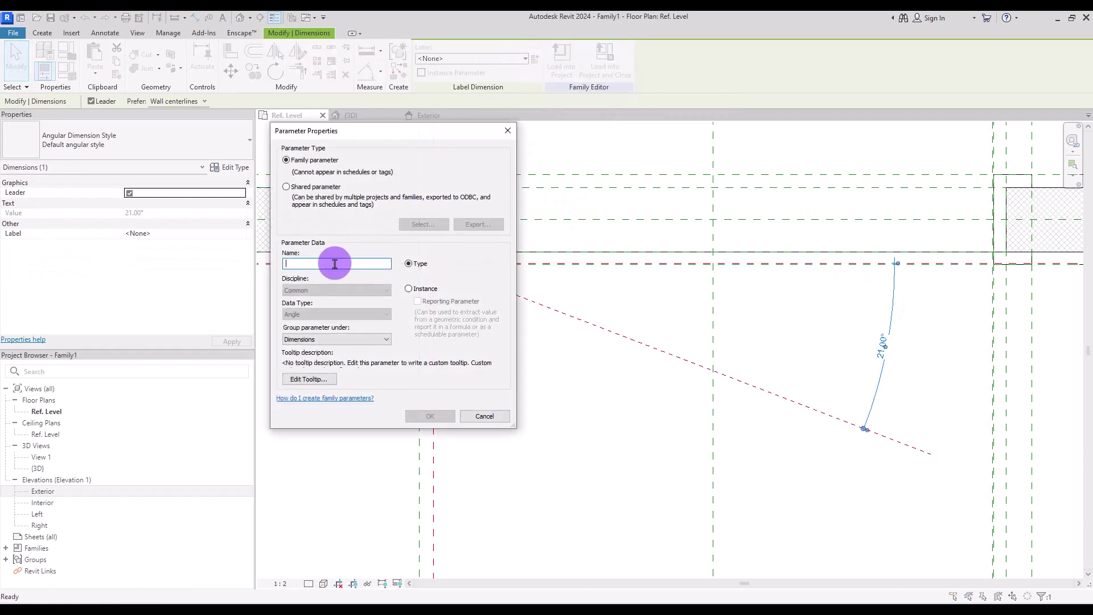
text(Open Door)
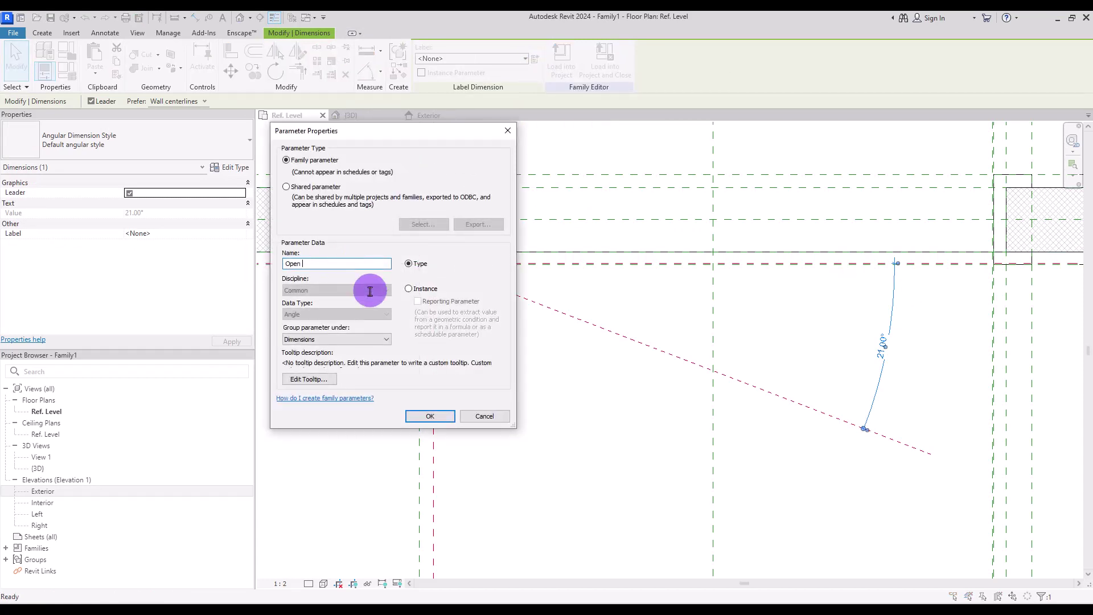
click(408, 289)
click(431, 416)
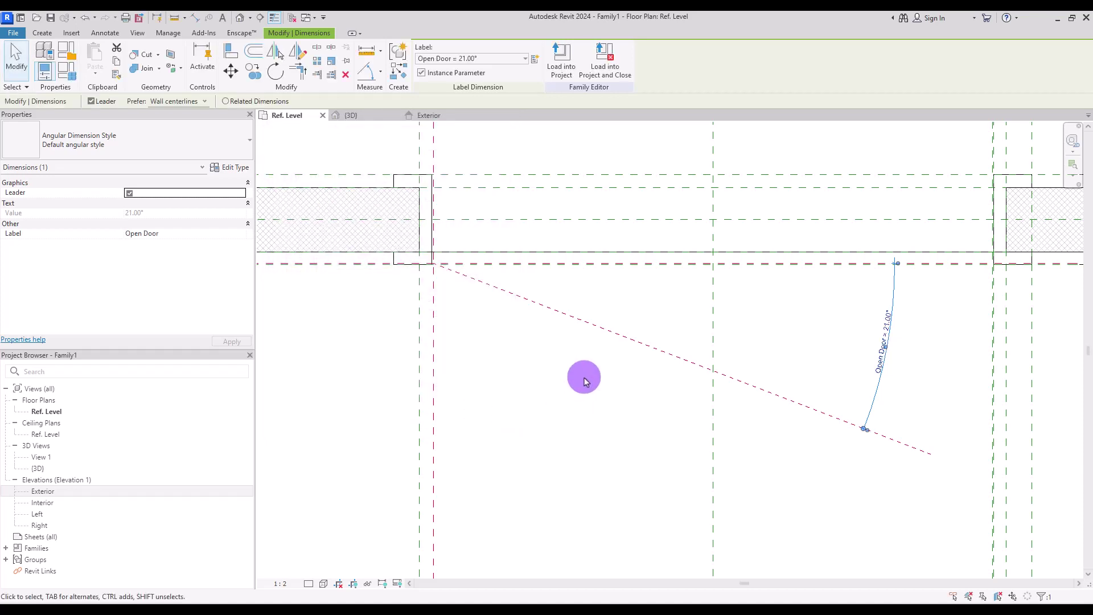
click(592, 416)
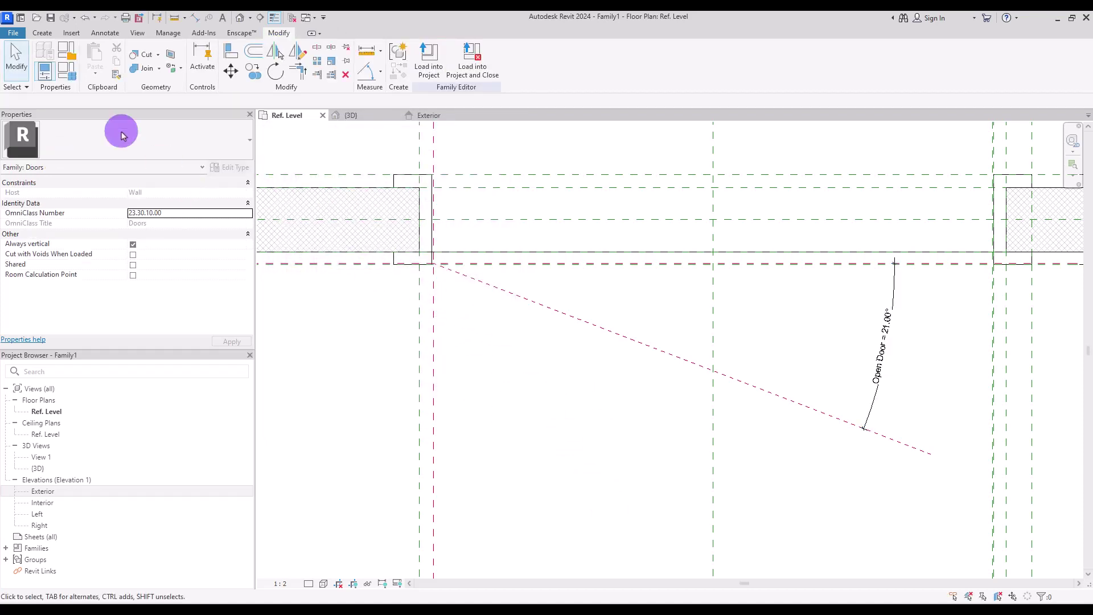
Set the Open Door default value to 20° in Family Types
click(67, 76)
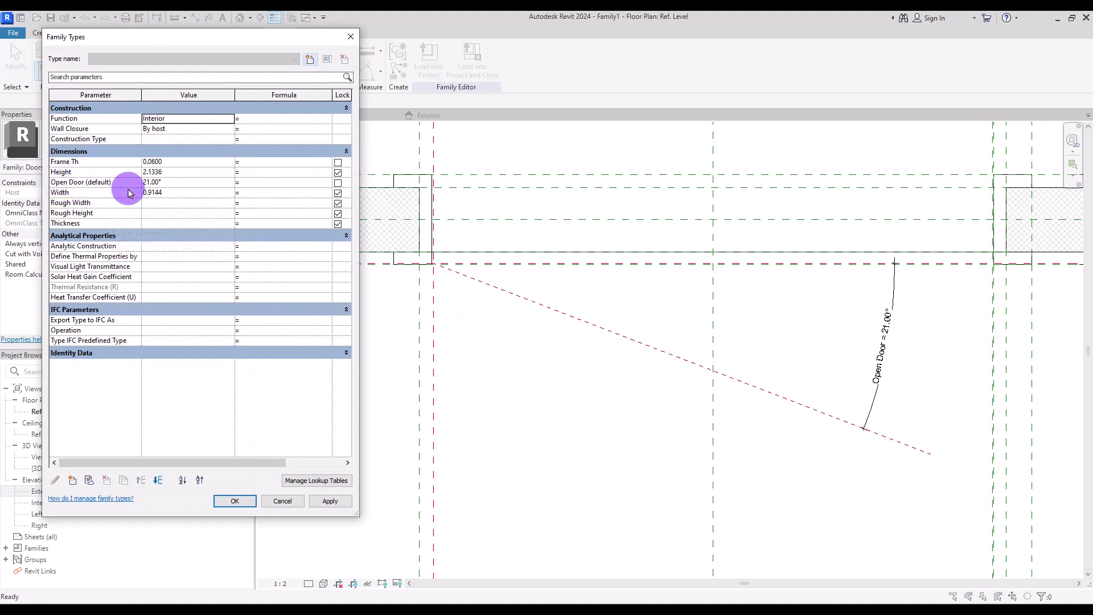
click(171, 183)
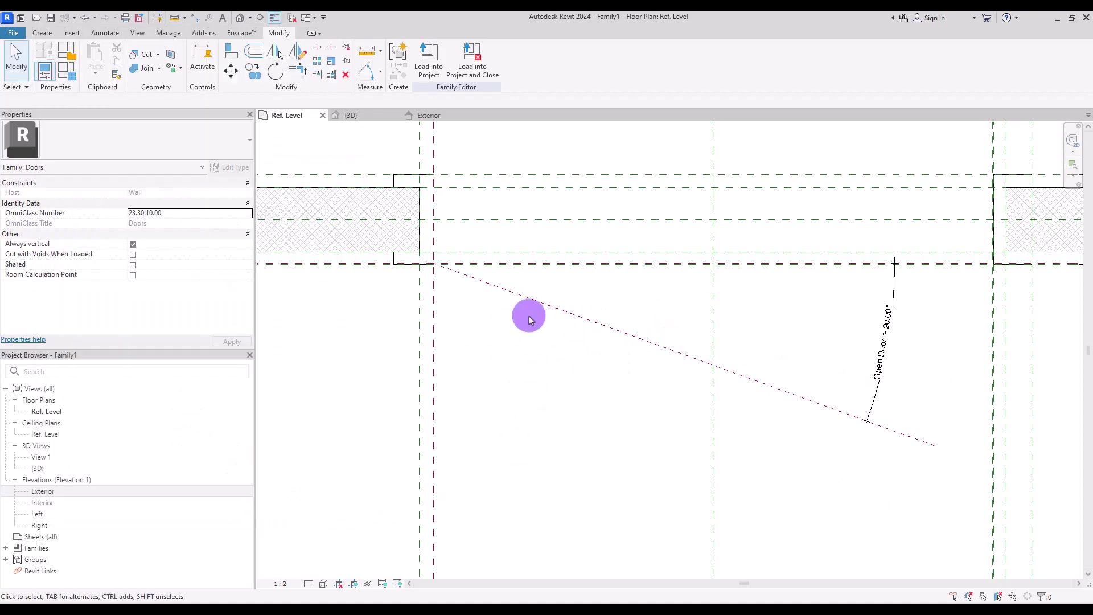
click(382, 74)
Dimension the 0.02 gap between the frame plane and the red plane at the left jamb
click(371, 90)
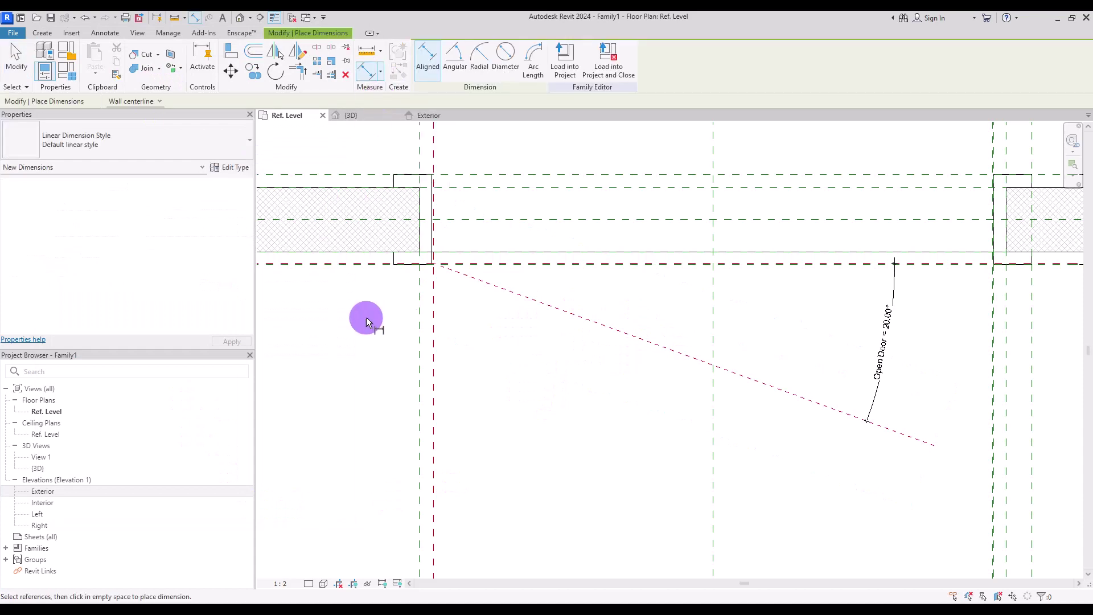
click(1072, 165)
drag(354, 151, 466, 305)
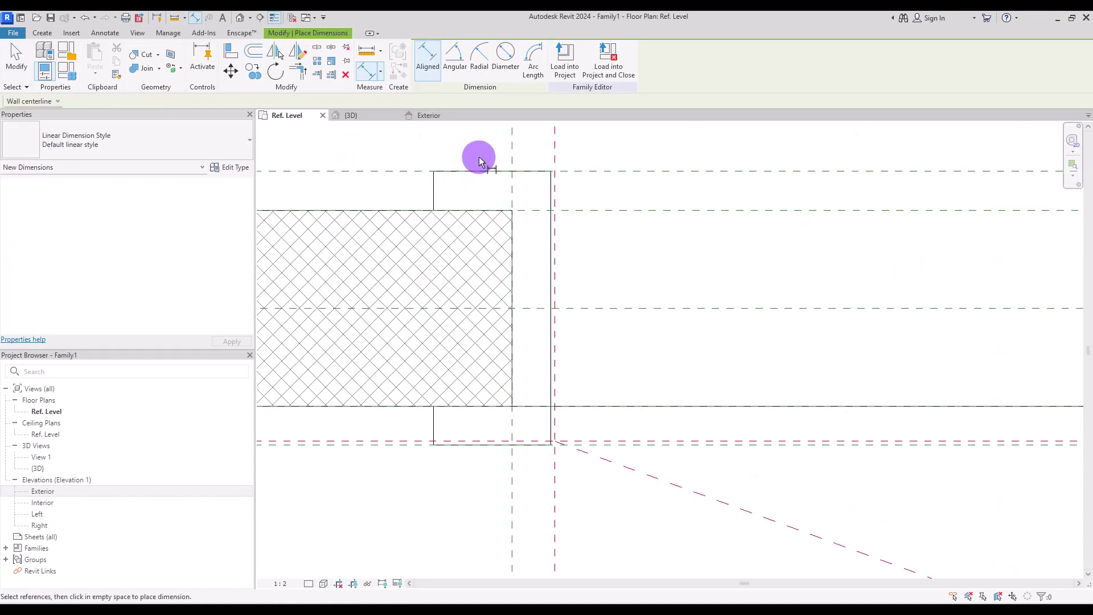
click(512, 143)
click(554, 148)
click(615, 152)
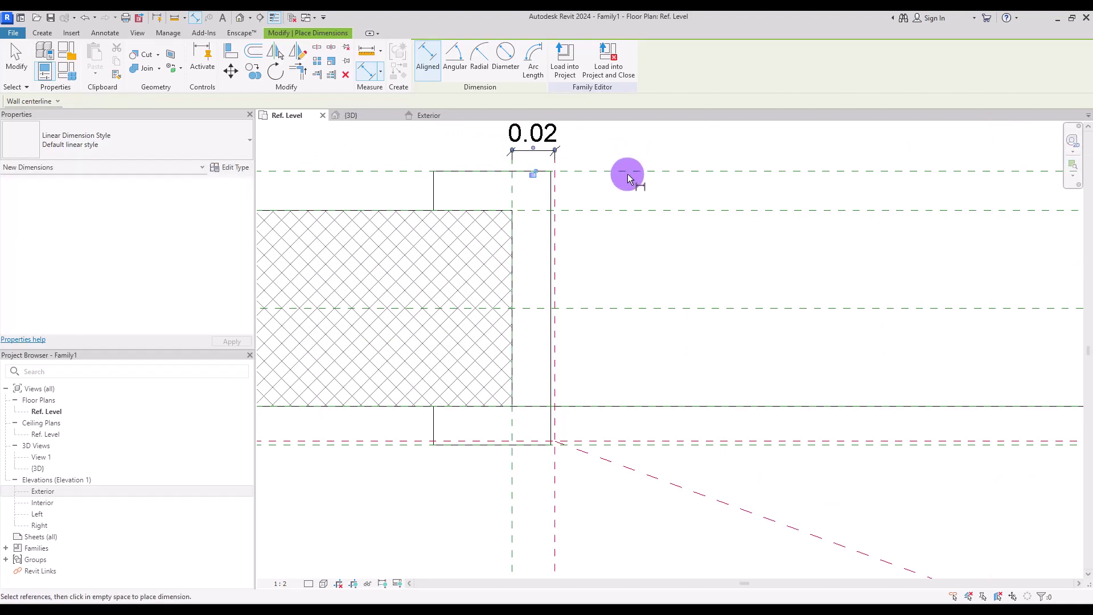
Add a vertical 0.02 dimension between the two bottom reference planes
click(375, 443)
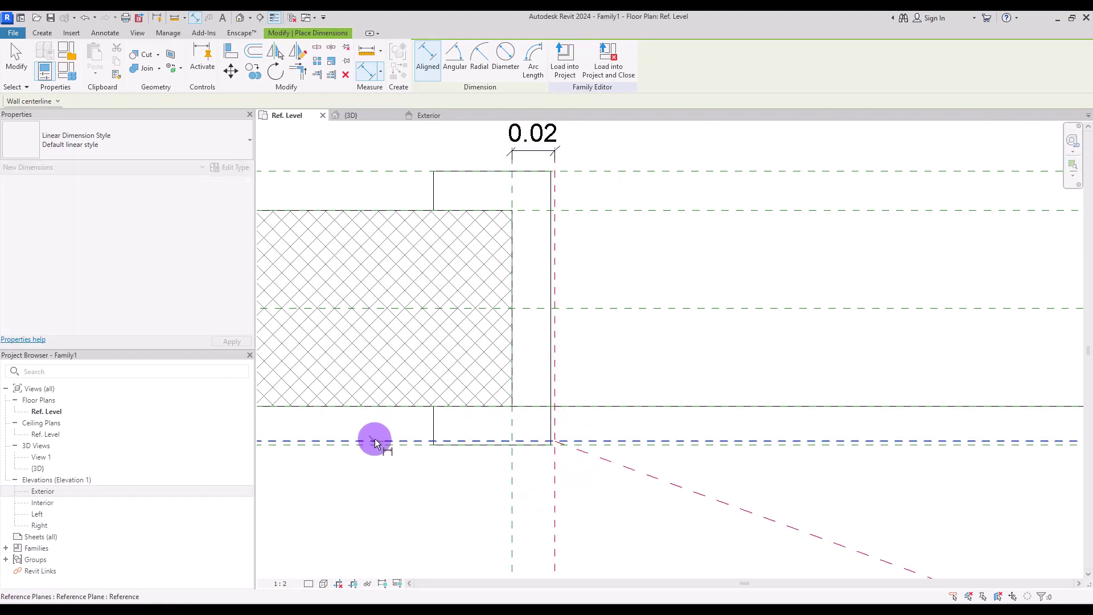
key(Tab)
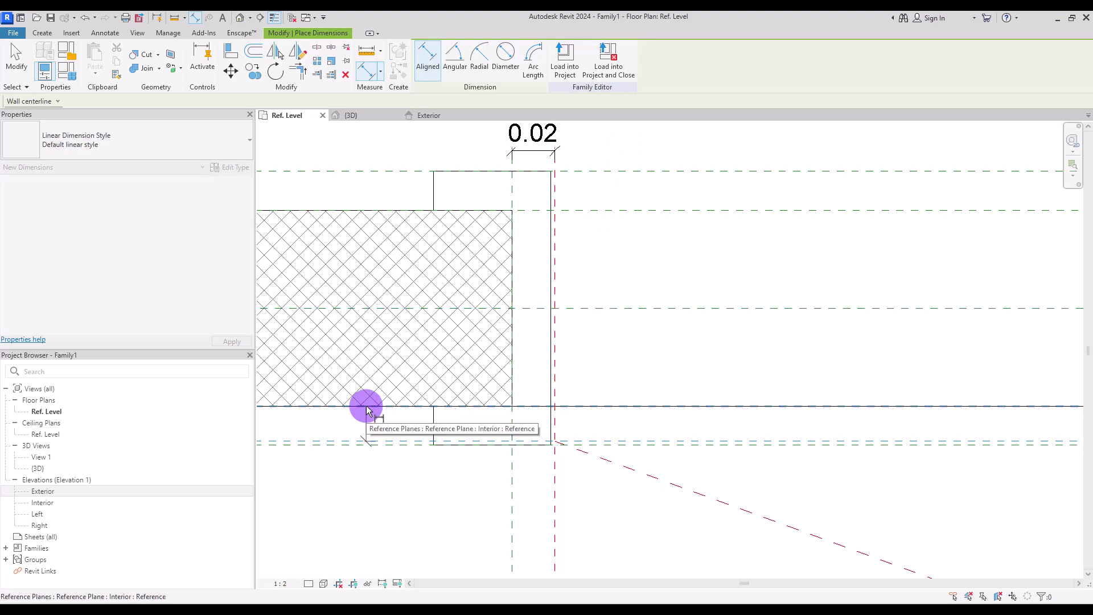
click(367, 411)
click(372, 182)
key(Escape)
click(380, 428)
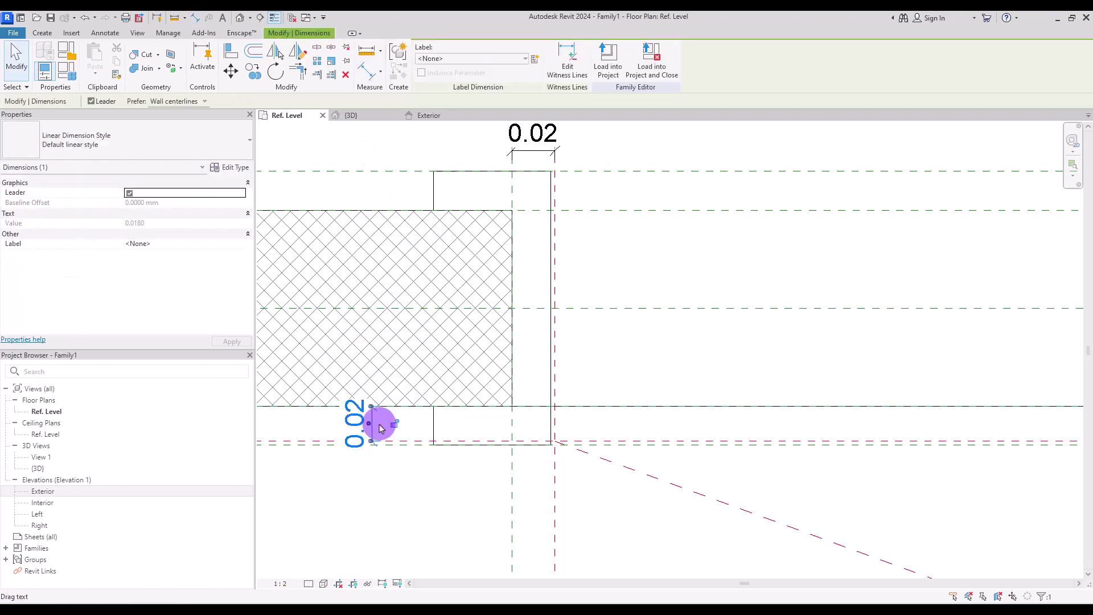
click(567, 183)
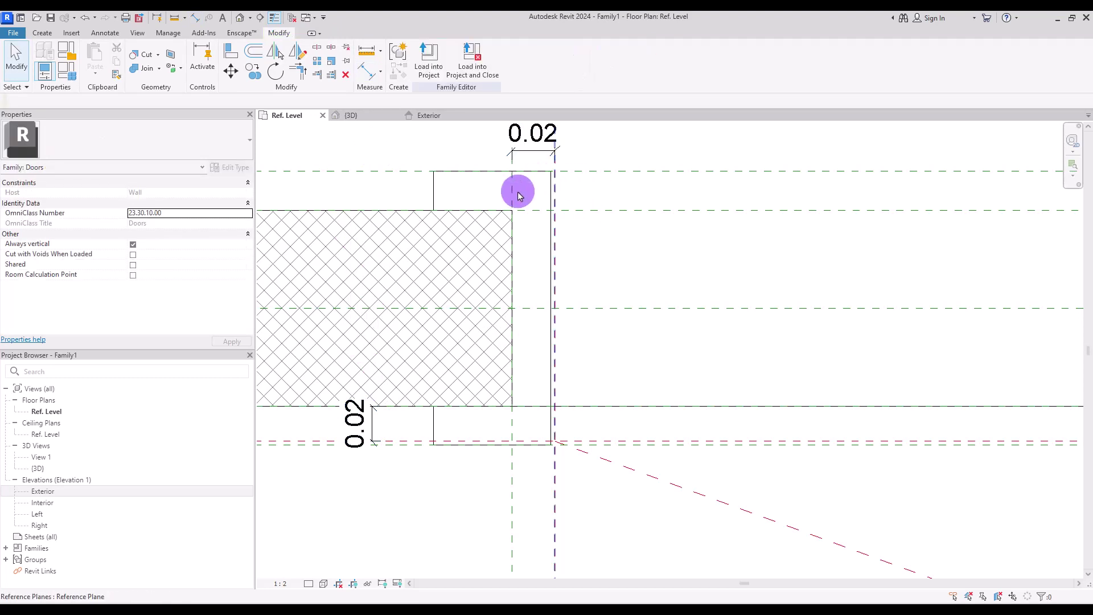
Set the right jamb reference plane's subcategory to Red
shift+scroll(518, 195, right, 5)
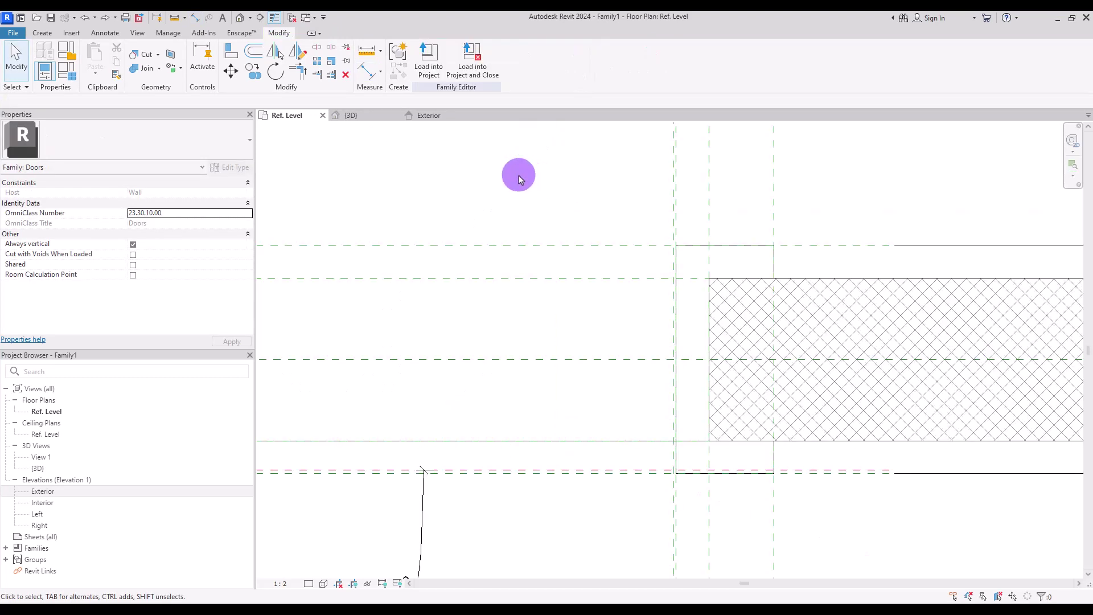
click(670, 172)
click(488, 66)
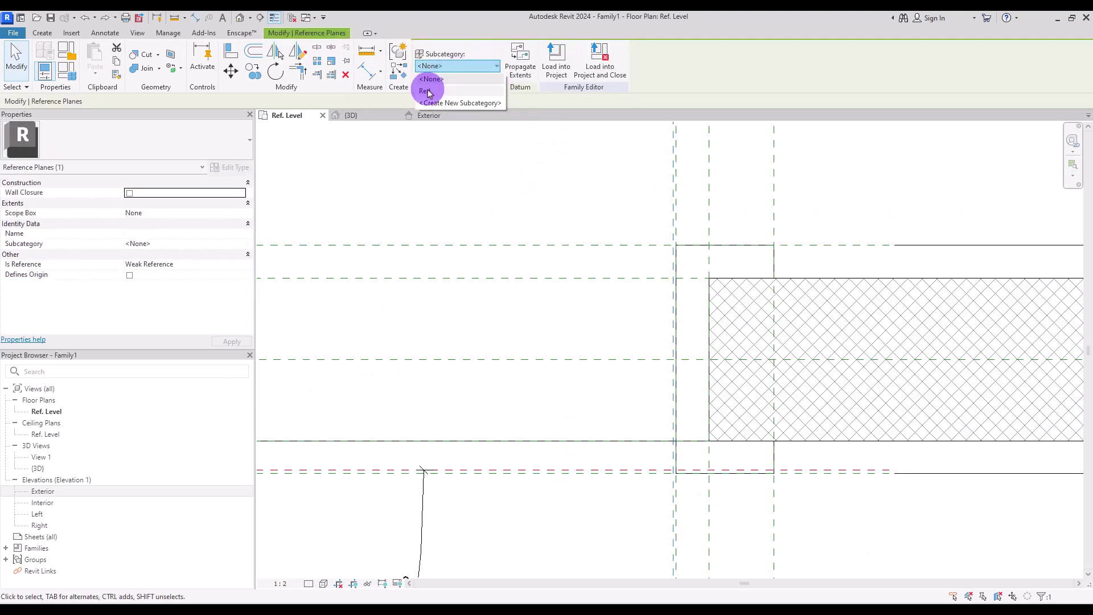
click(430, 92)
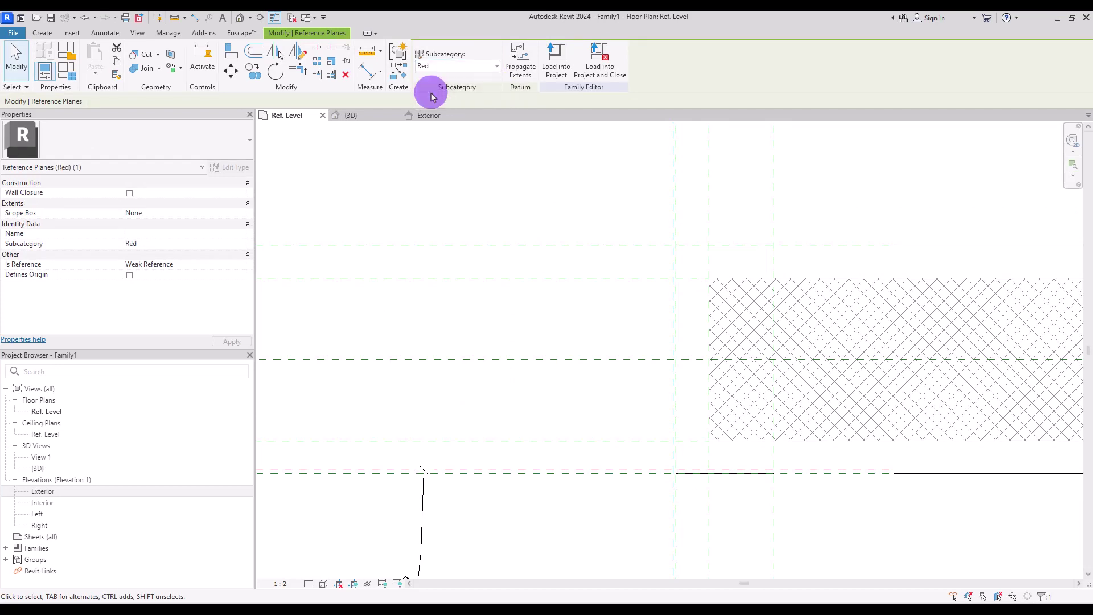
click(616, 179)
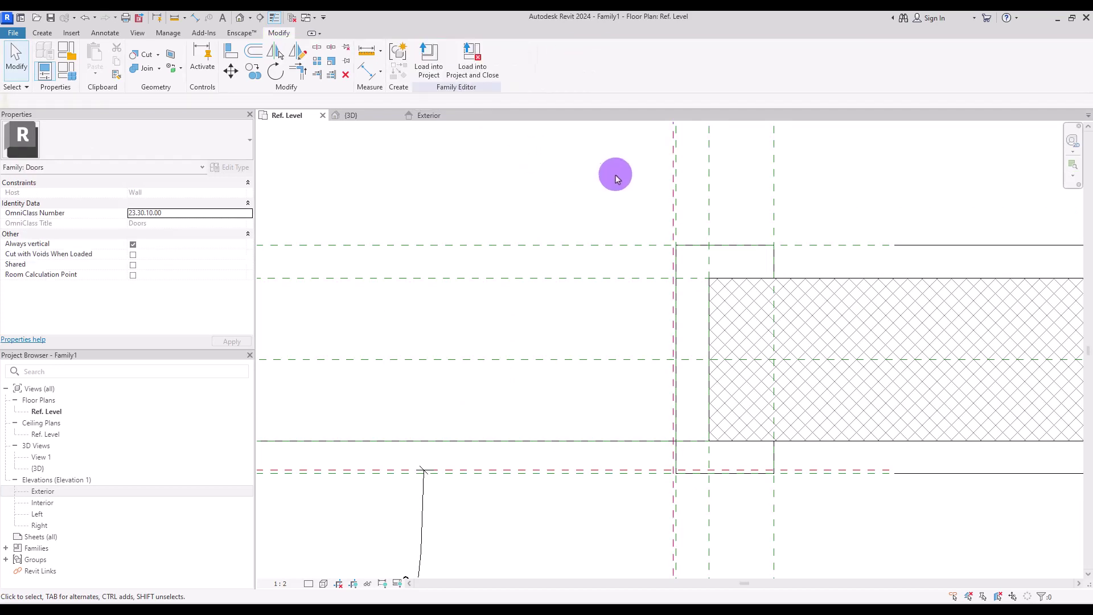
Dimension the 0.02 gap at the right jamb, then view the door in 3D
click(365, 70)
click(671, 204)
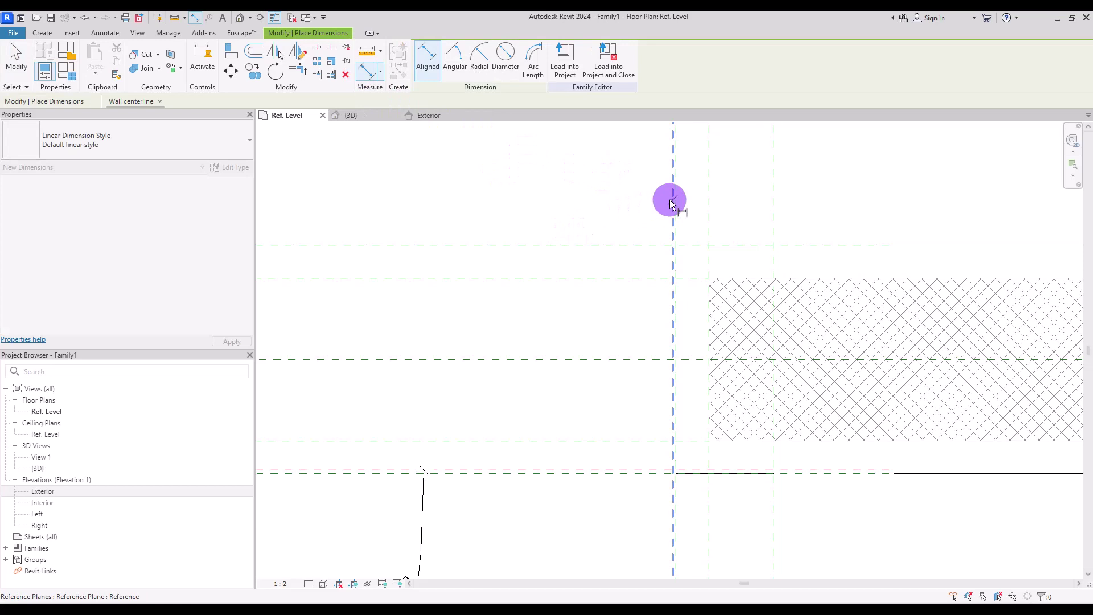
click(720, 199)
click(953, 201)
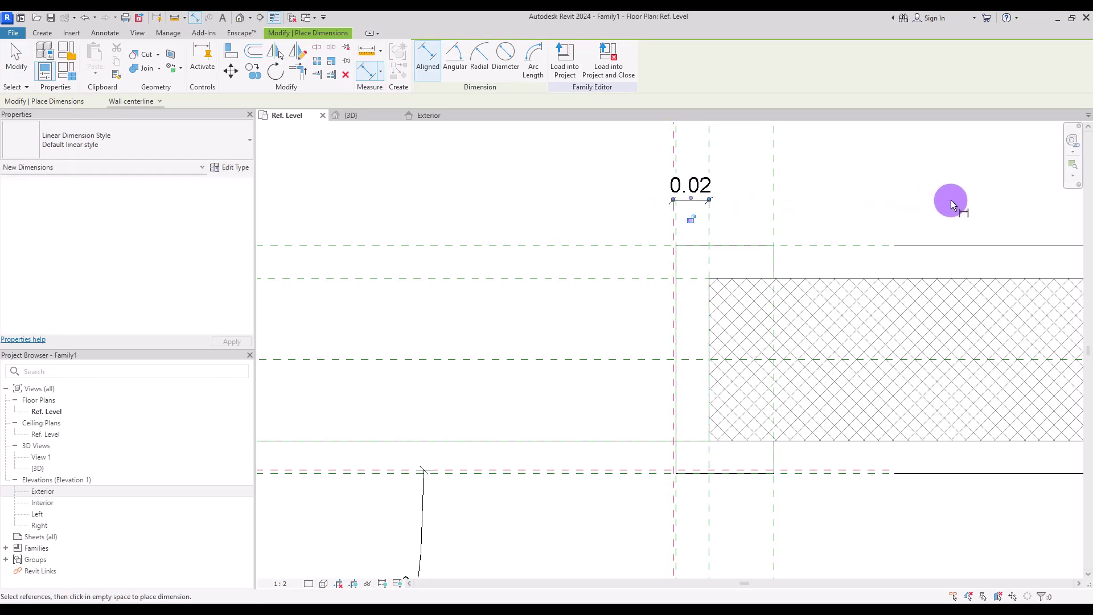
key(Escape)
key(Escape)
key(z)
key(f)
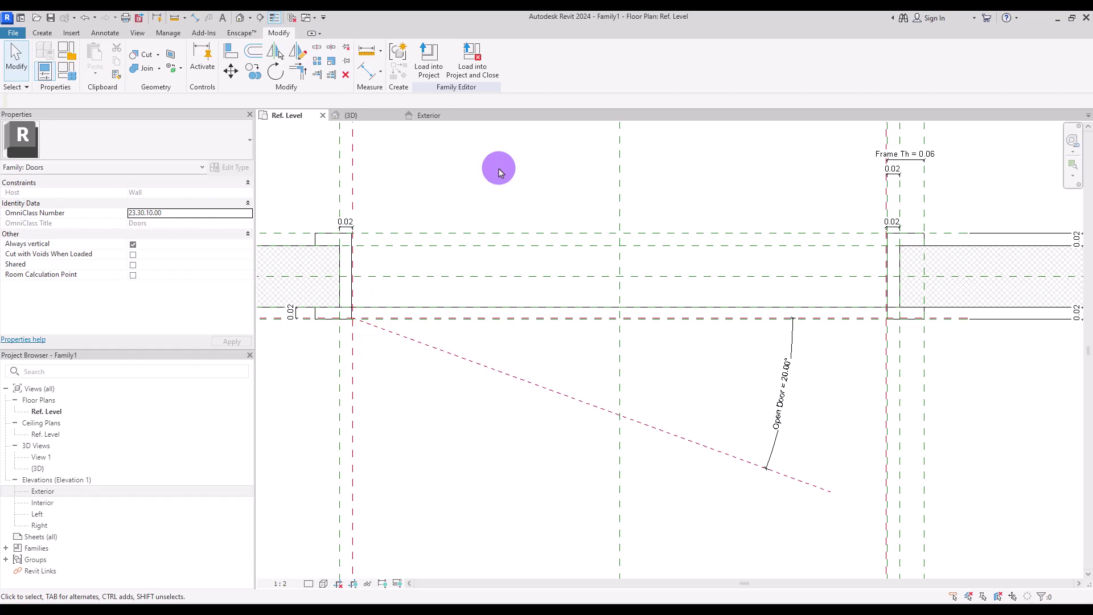
click(373, 117)
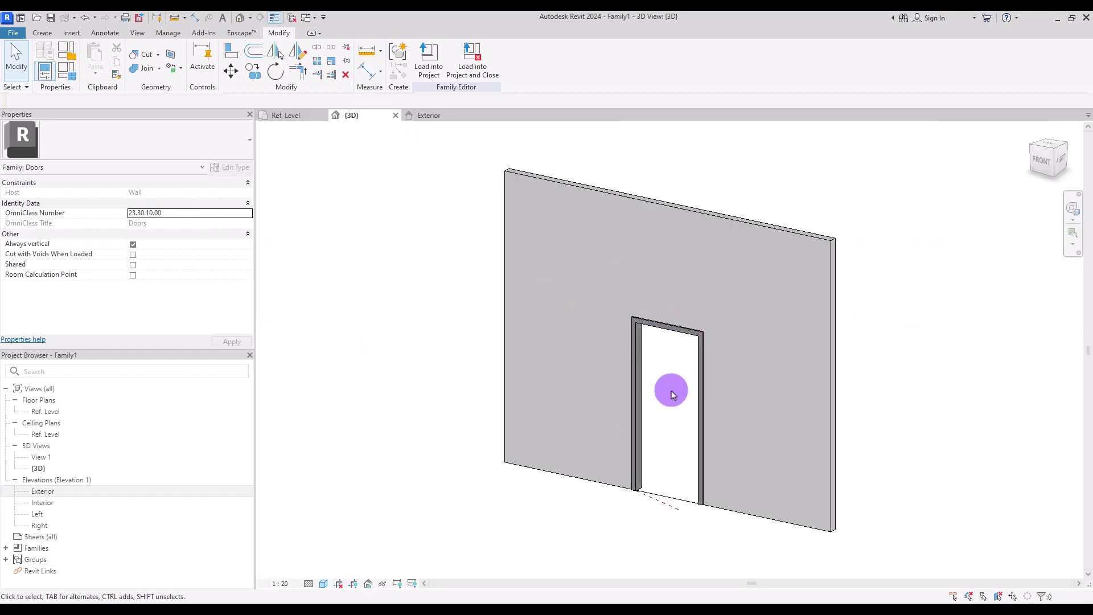
Start an extrusion and set its work plane to the door-swing reference line
click(36, 36)
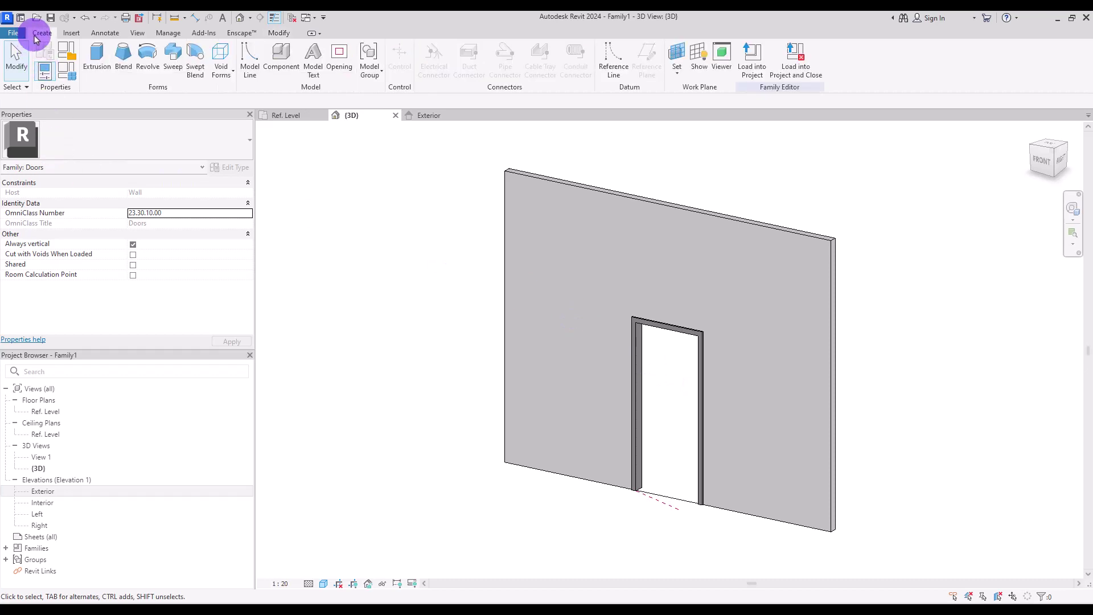
click(98, 59)
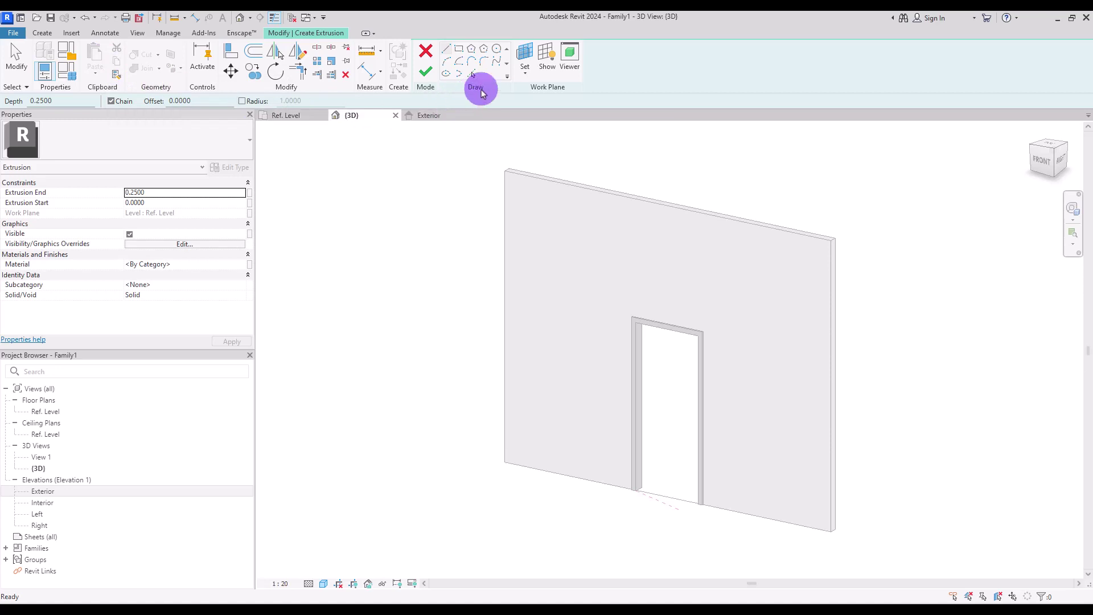
key(Escape)
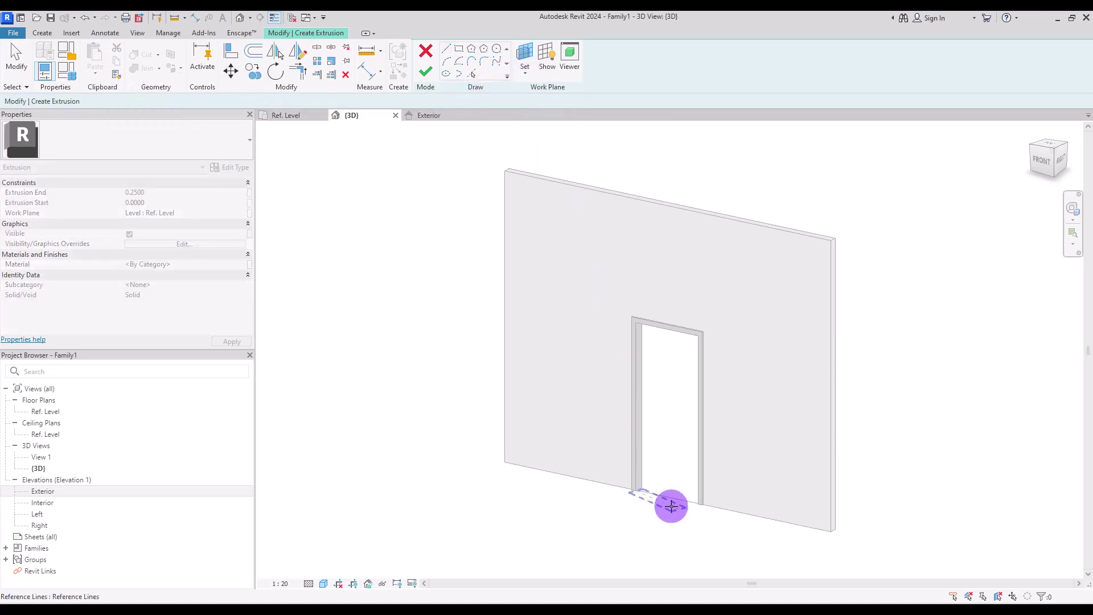
click(671, 505)
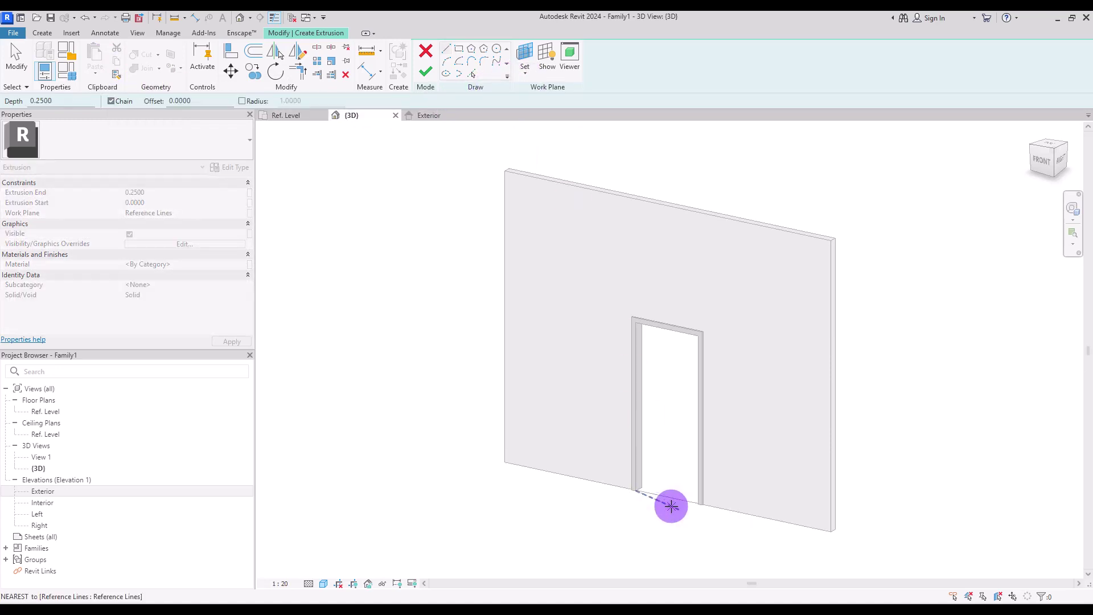
click(547, 57)
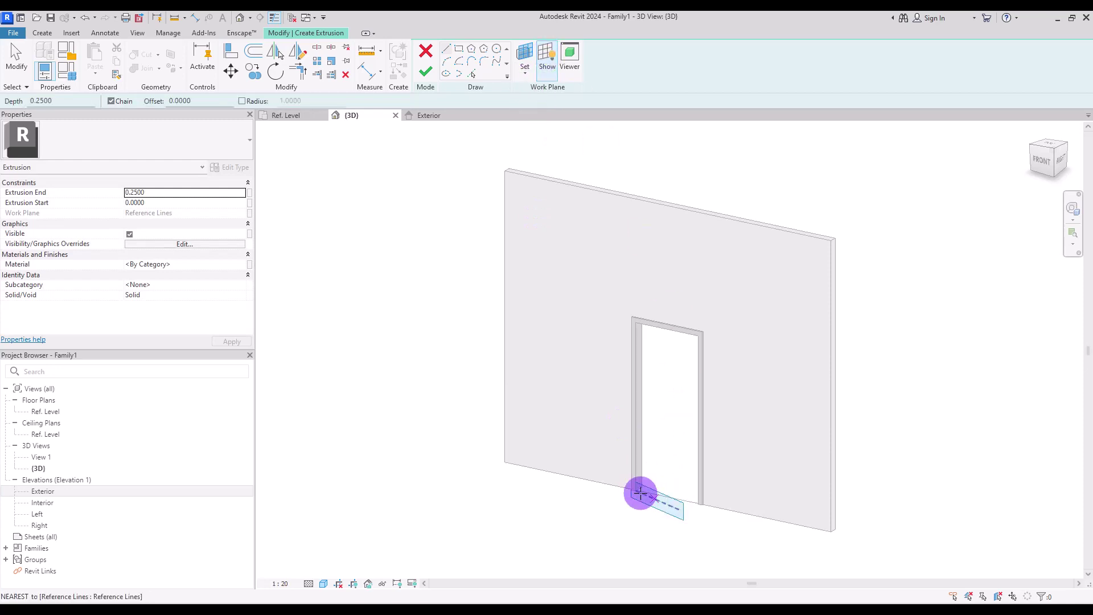
click(544, 55)
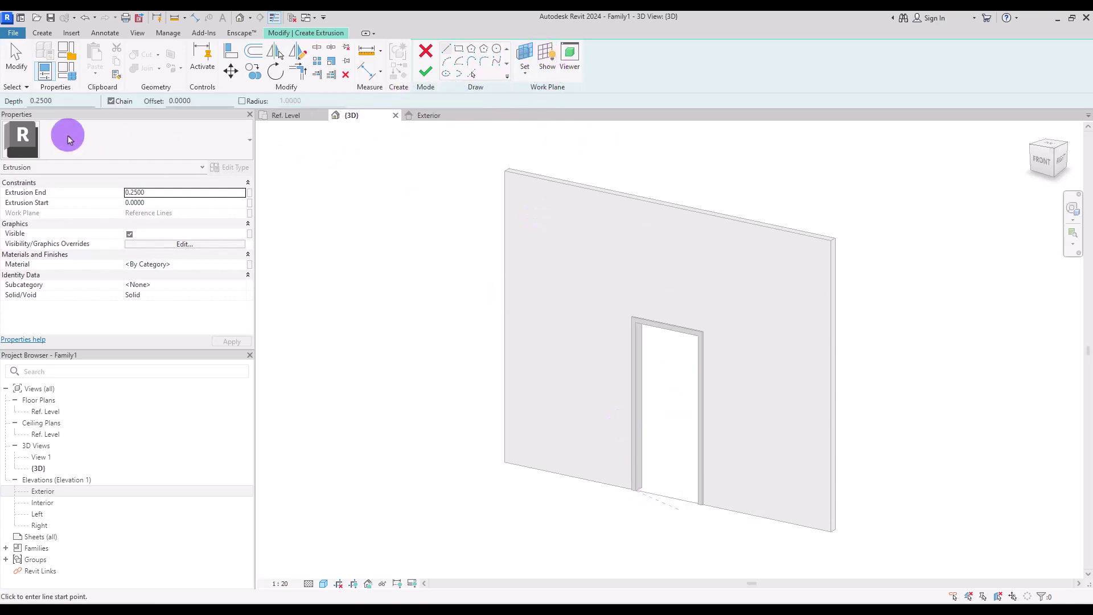
Reset the Open Door default angle to 0° in Family Types
click(67, 75)
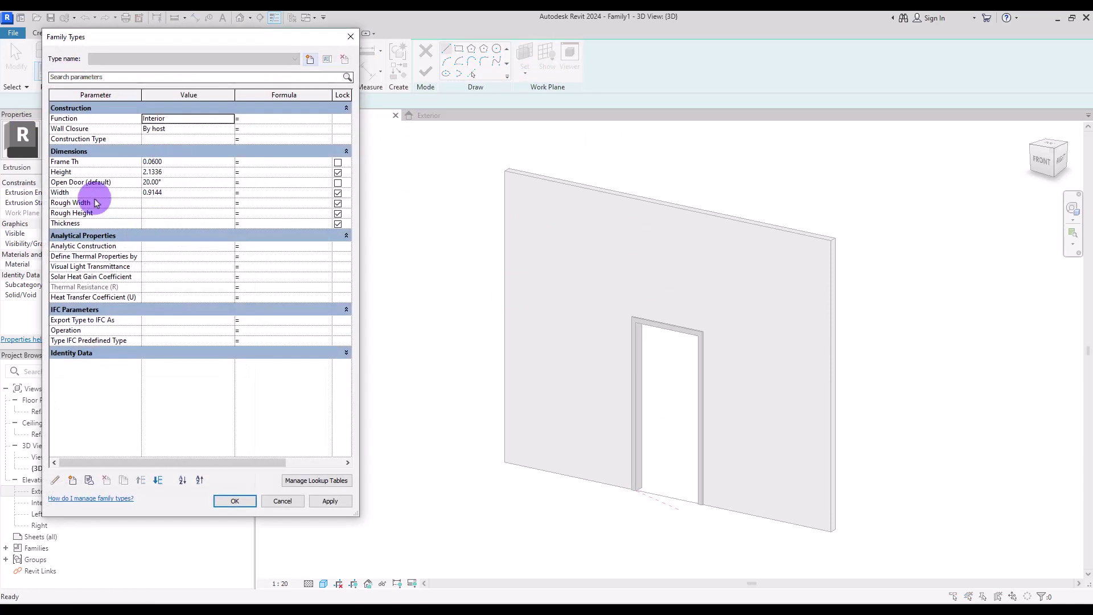
click(175, 186)
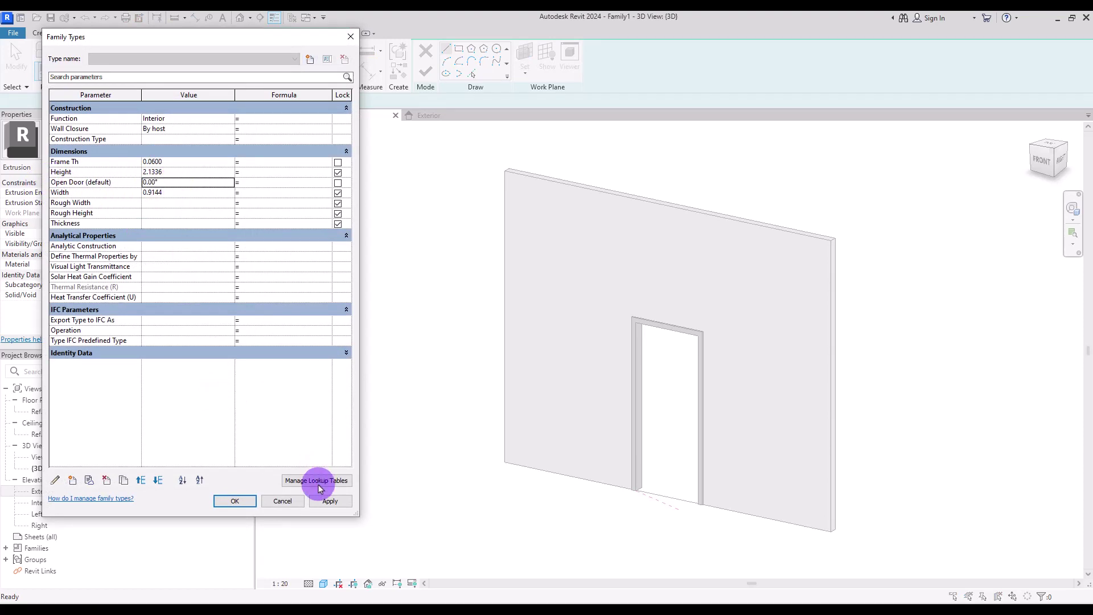
click(242, 501)
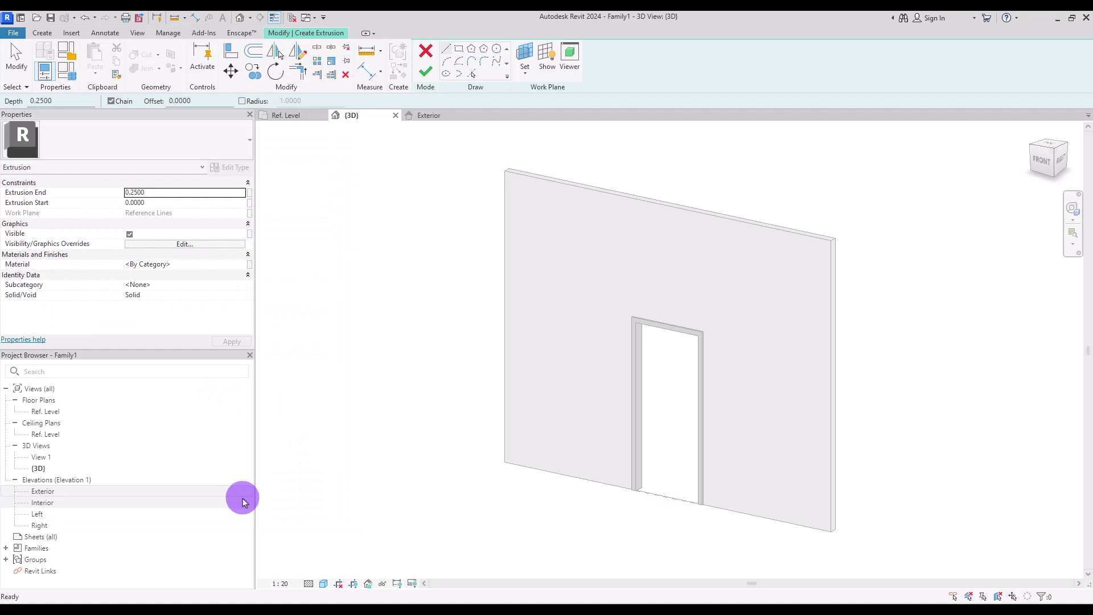
On the Exterior elevation, sketch a rectangle for the door panel
click(454, 116)
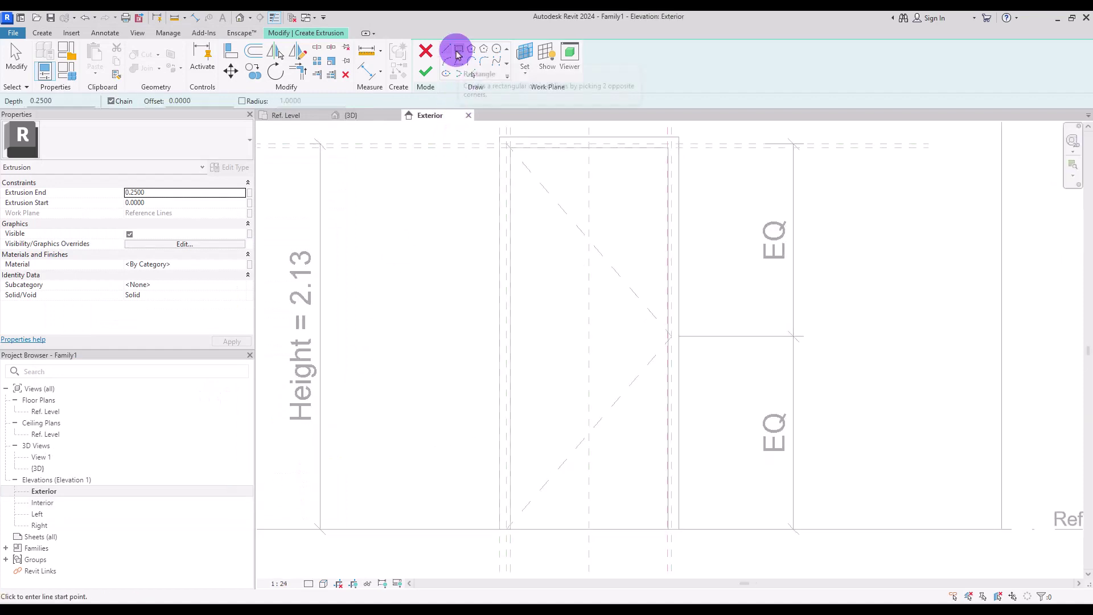
click(457, 55)
click(629, 170)
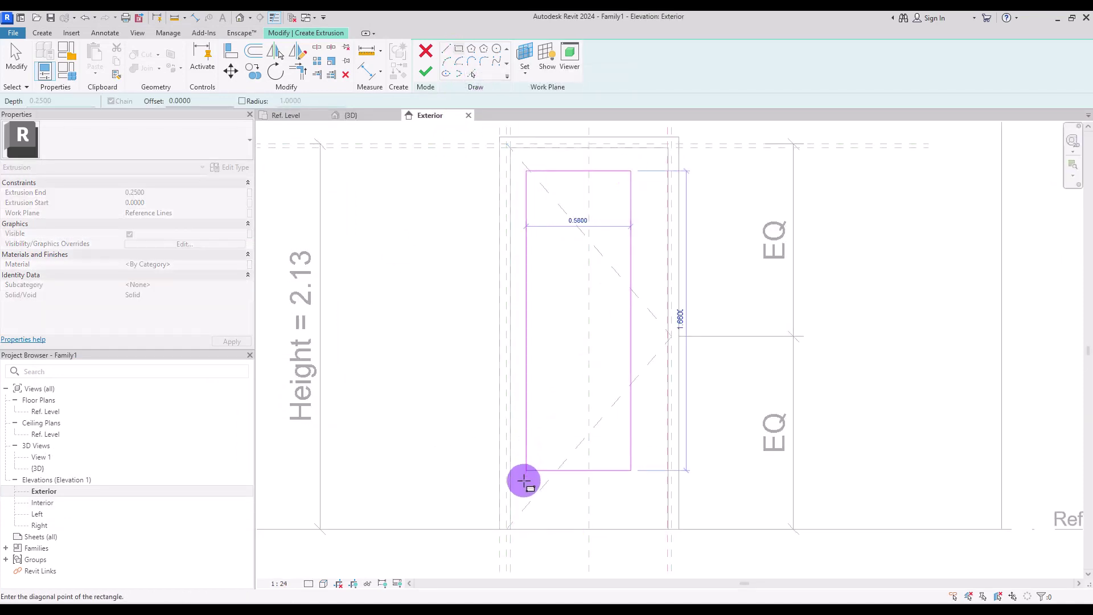
click(529, 503)
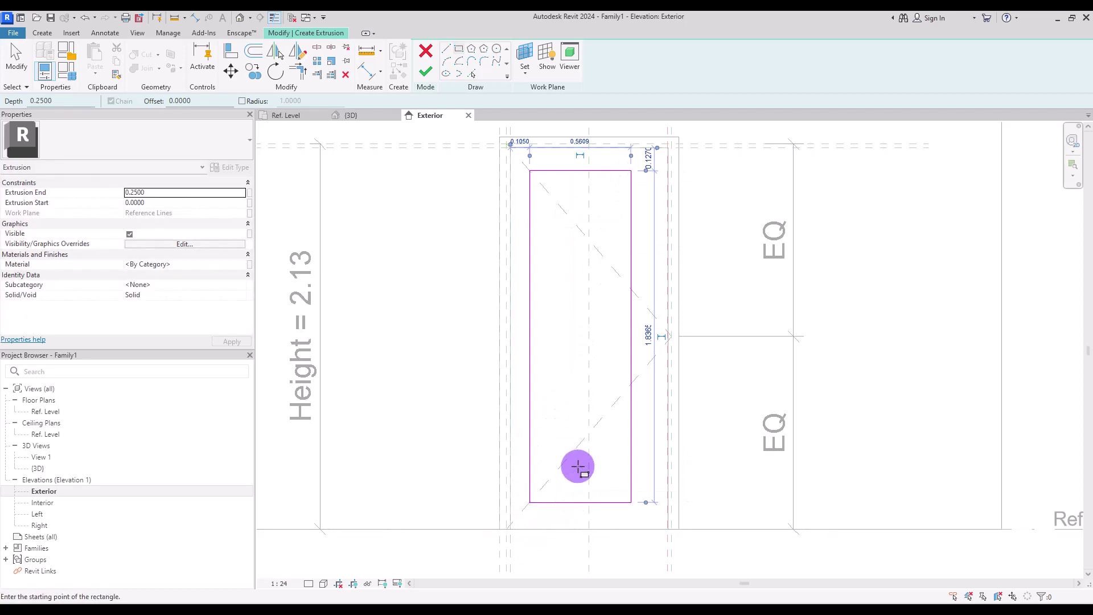
key(Escape)
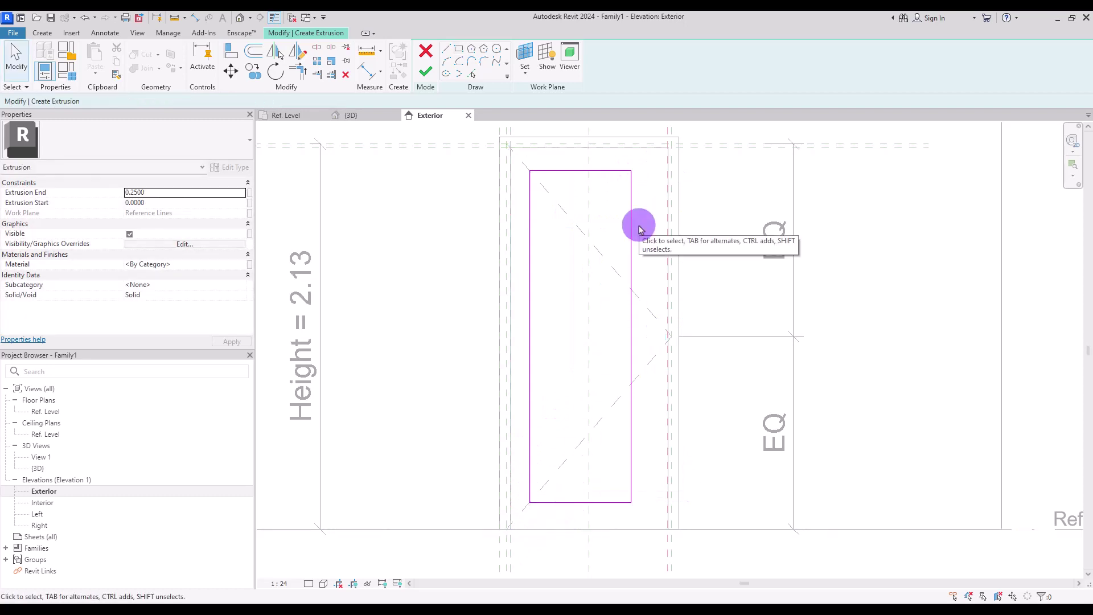
Align the rectangle's right, top and left edges to the opening's reference planes
click(229, 54)
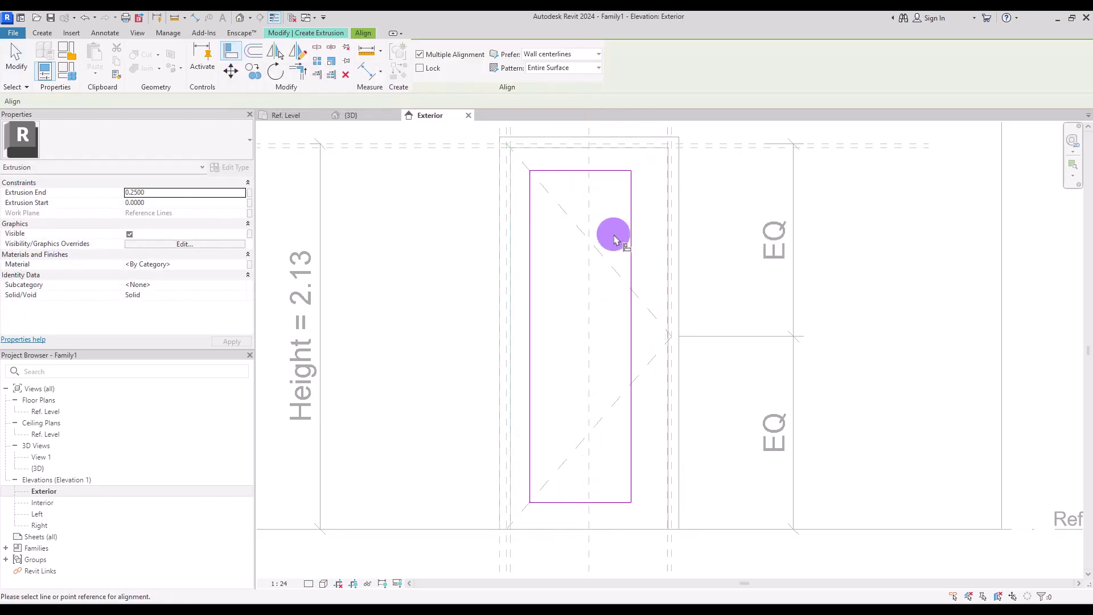
scroll(614, 239, up, 5)
click(708, 139)
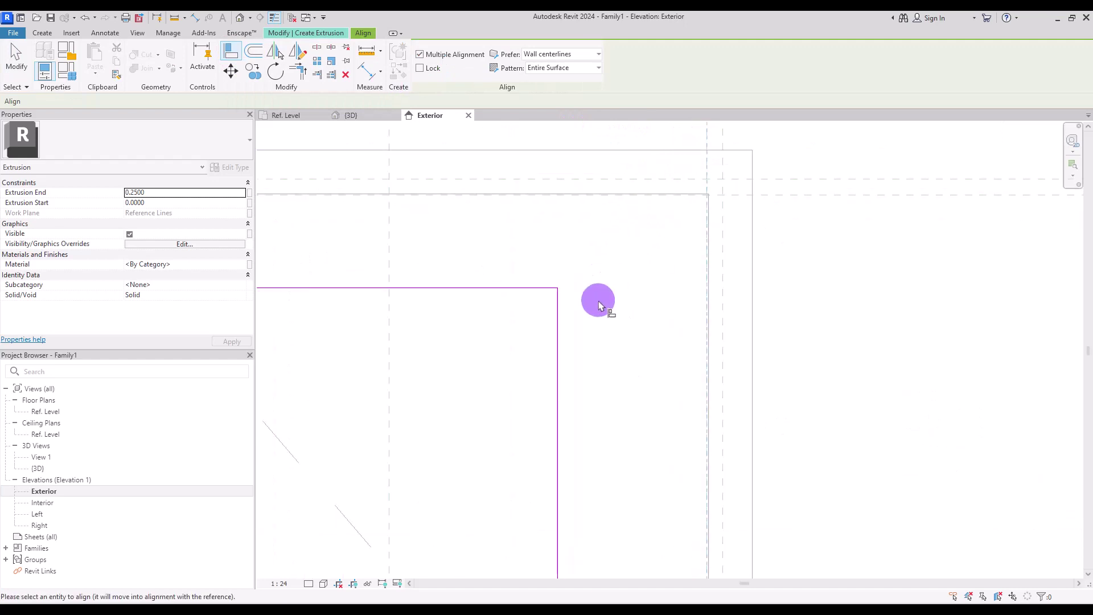
click(557, 346)
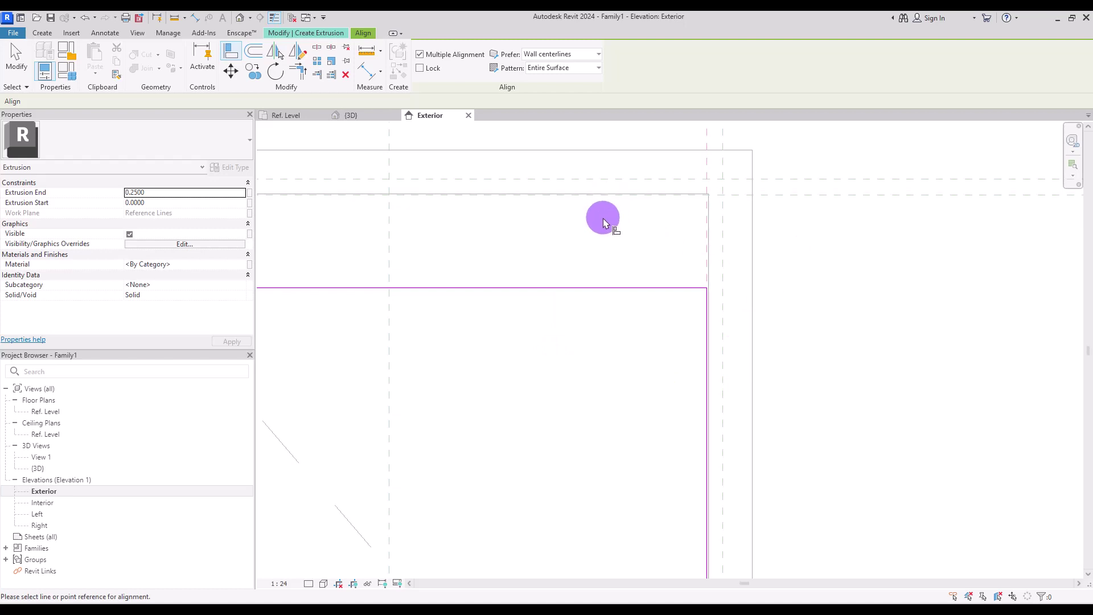
click(592, 196)
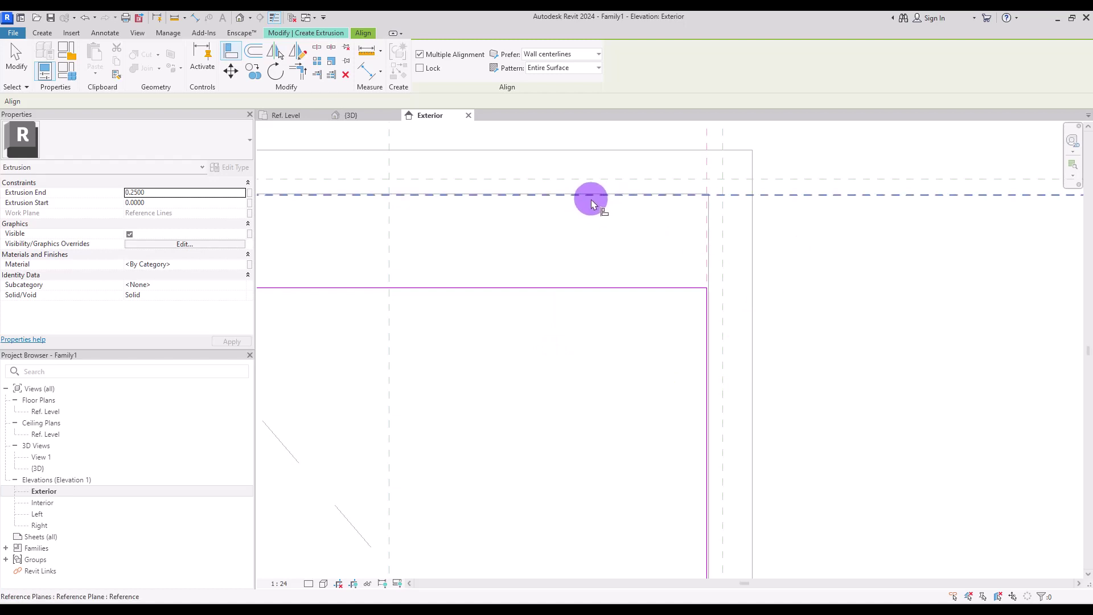
click(576, 287)
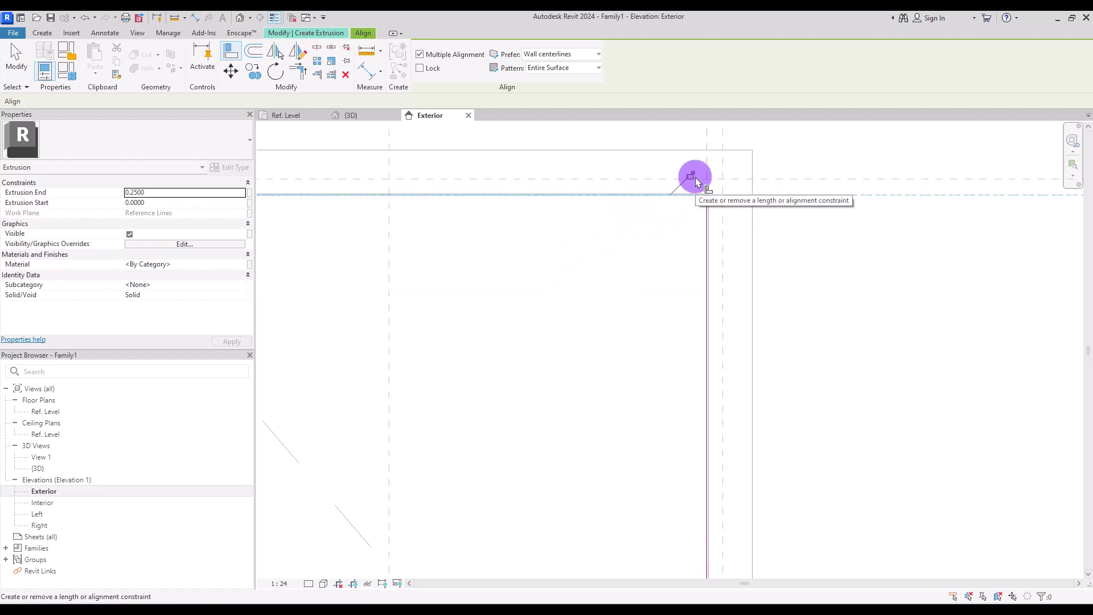
middle_drag(365, 282, 700, 281)
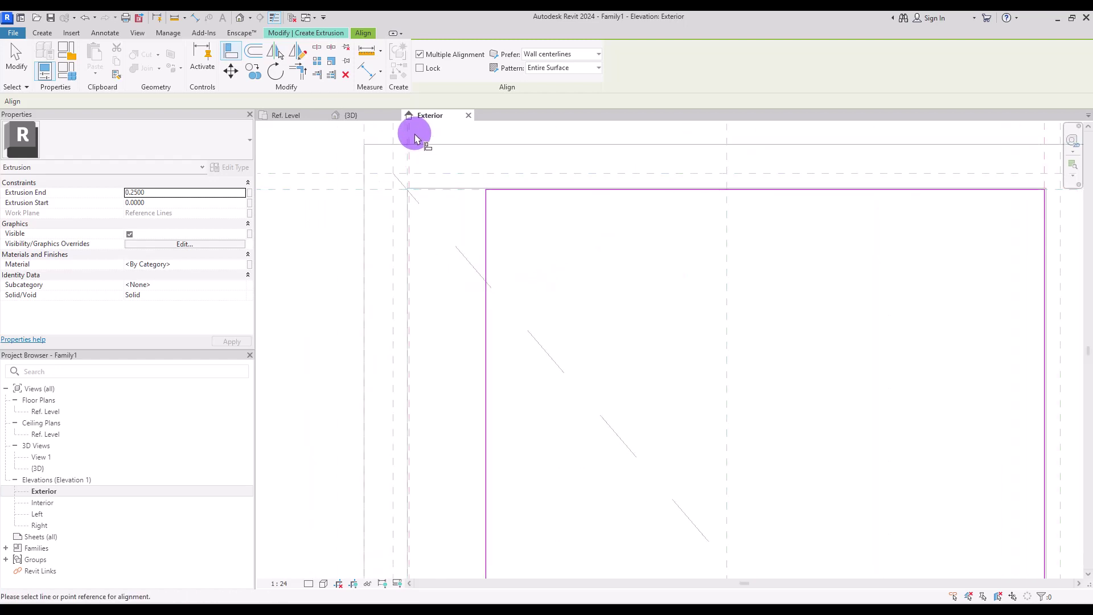
click(414, 138)
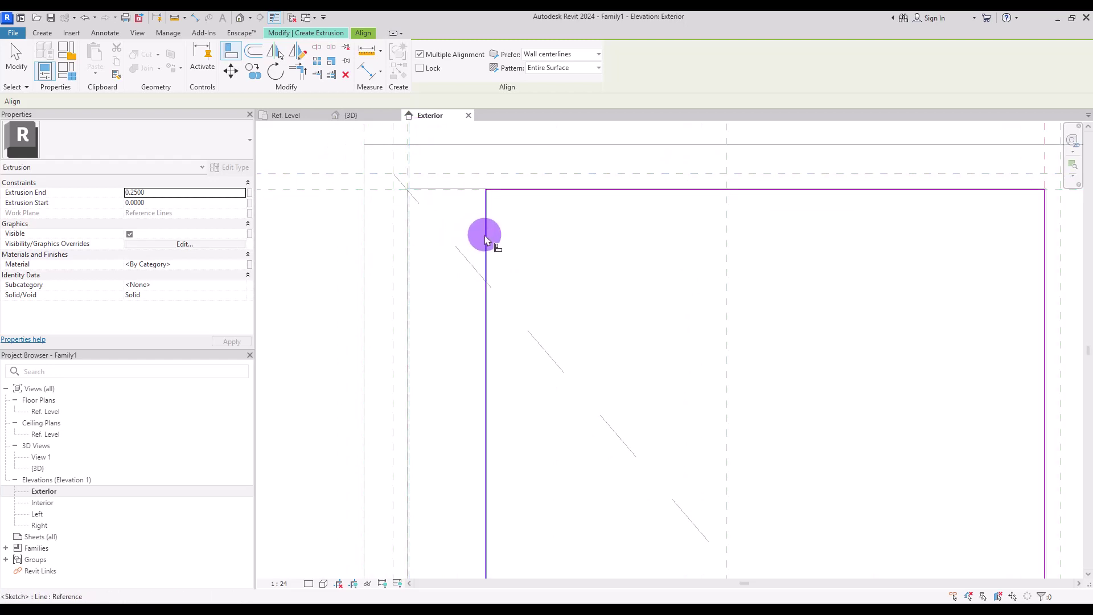
click(486, 234)
Align the rectangle's bottom edge to Ref. Level and finish the panel extrusion
scroll(554, 404, up, 3)
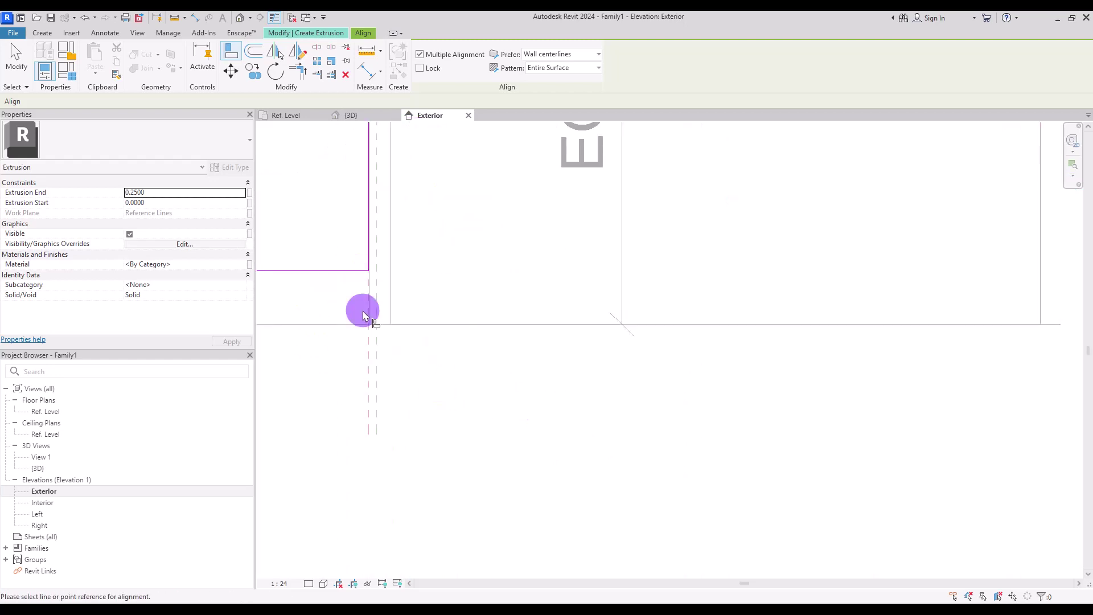
scroll(642, 381, right, 5)
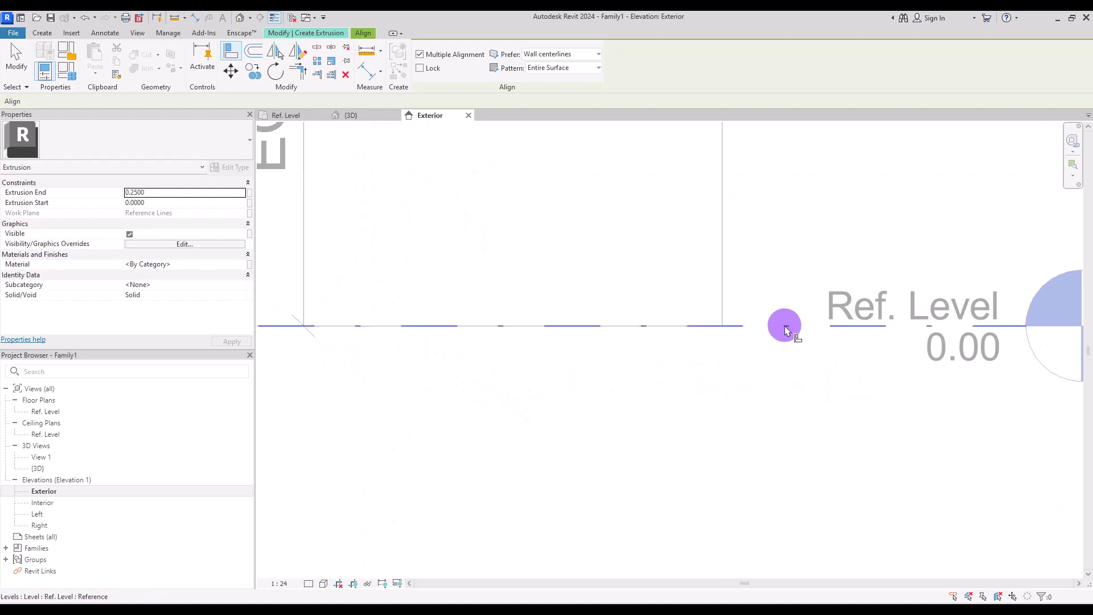
click(785, 326)
scroll(354, 329, left, 5)
middle_drag(336, 385, 705, 411)
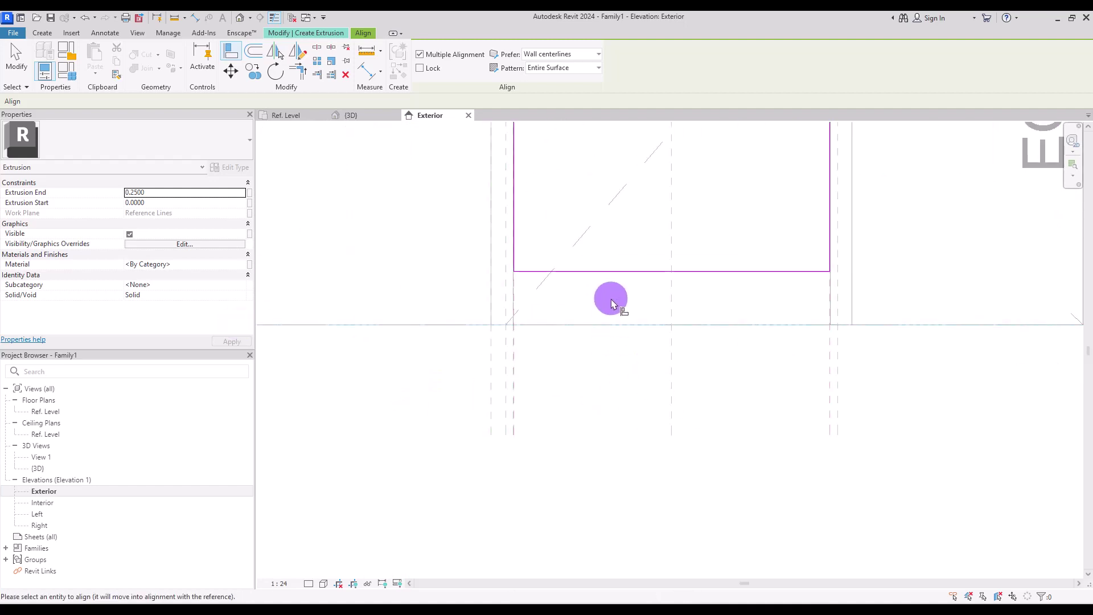
click(619, 271)
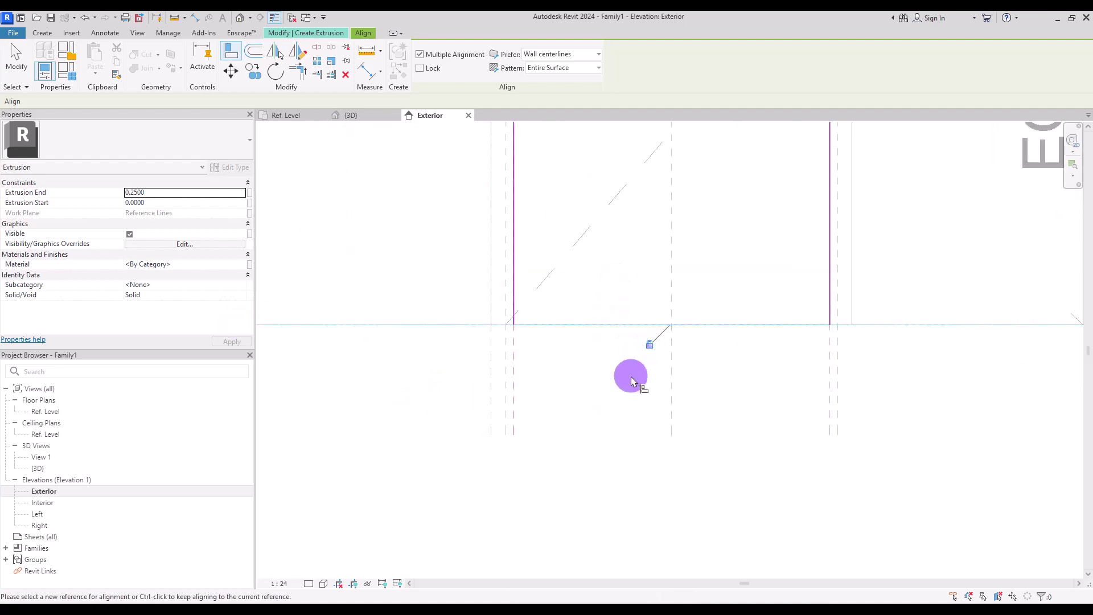
key(Escape)
key(ctrl+Tab)
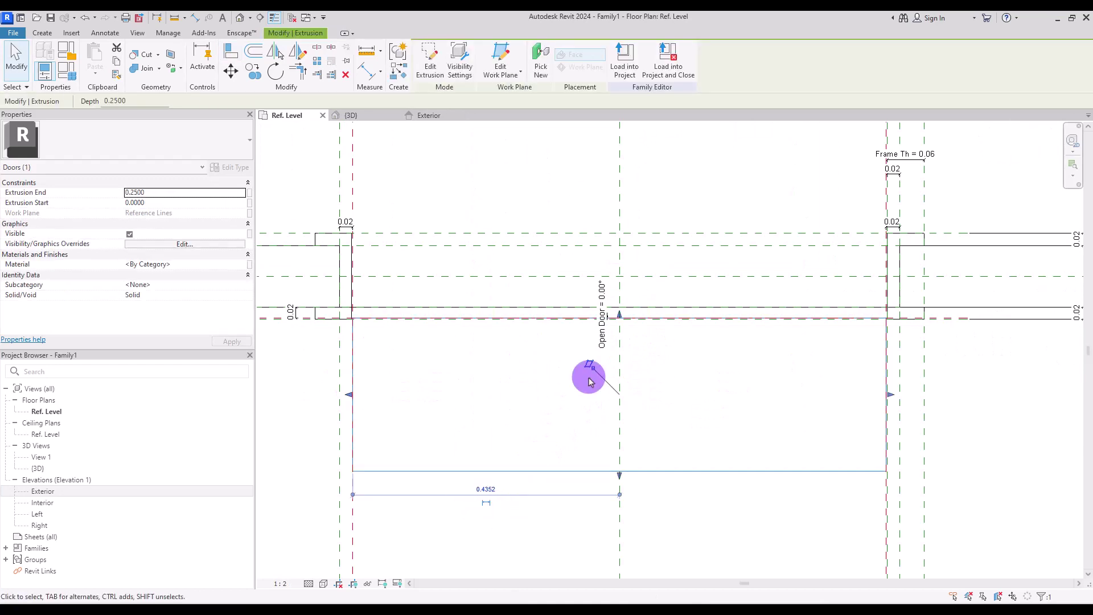
Switch the plan to Shaded, set the panel's Extrusion End to 0.05, then view it in 3D
click(322, 583)
click(349, 546)
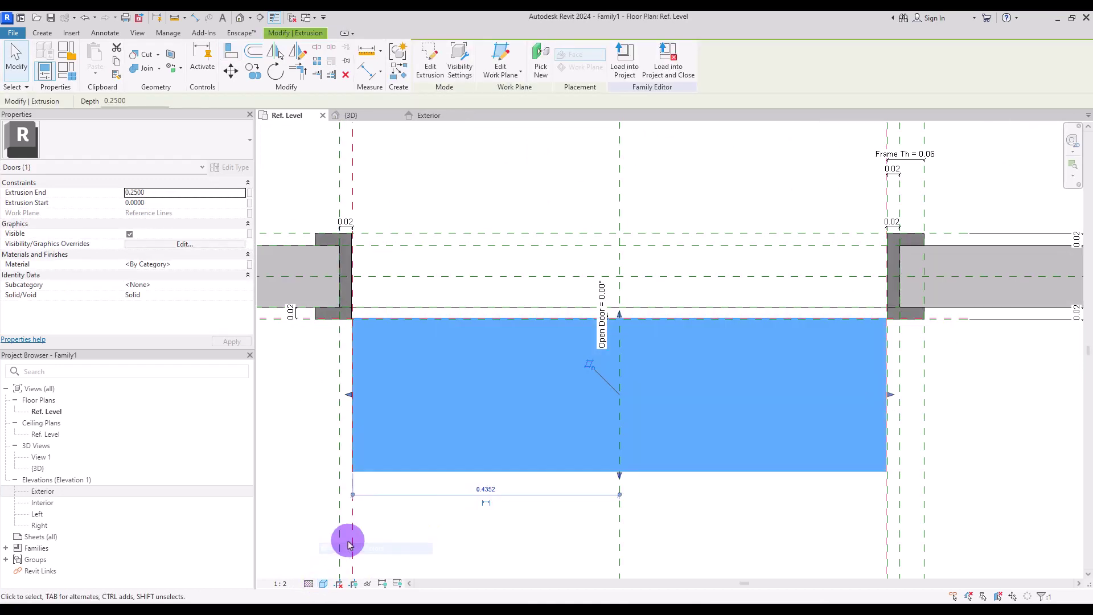
click(591, 538)
click(547, 469)
click(145, 194)
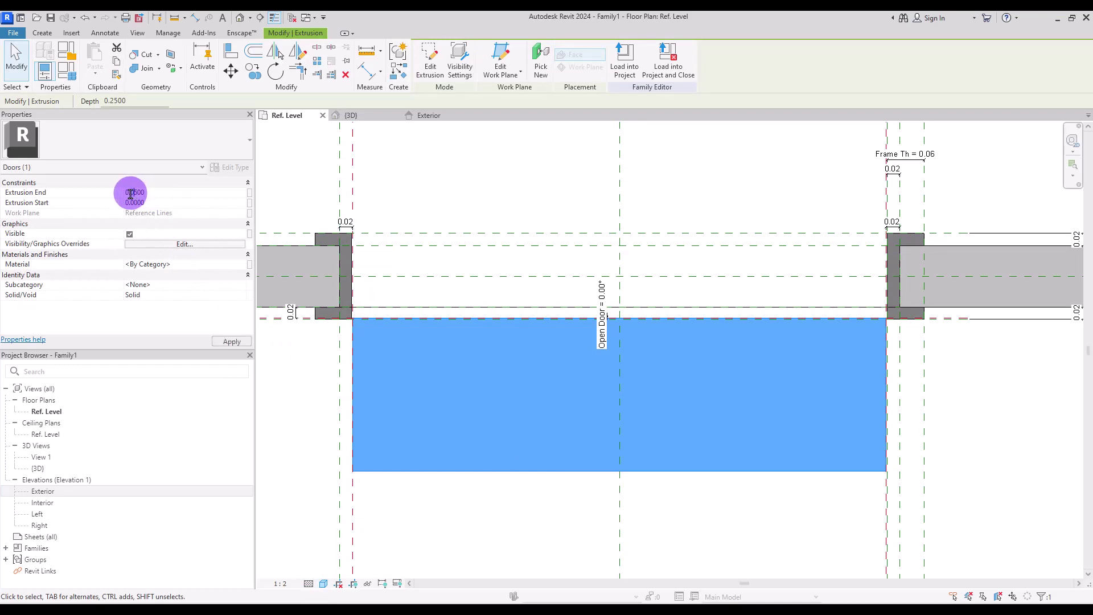
text(0.05)
key(Return)
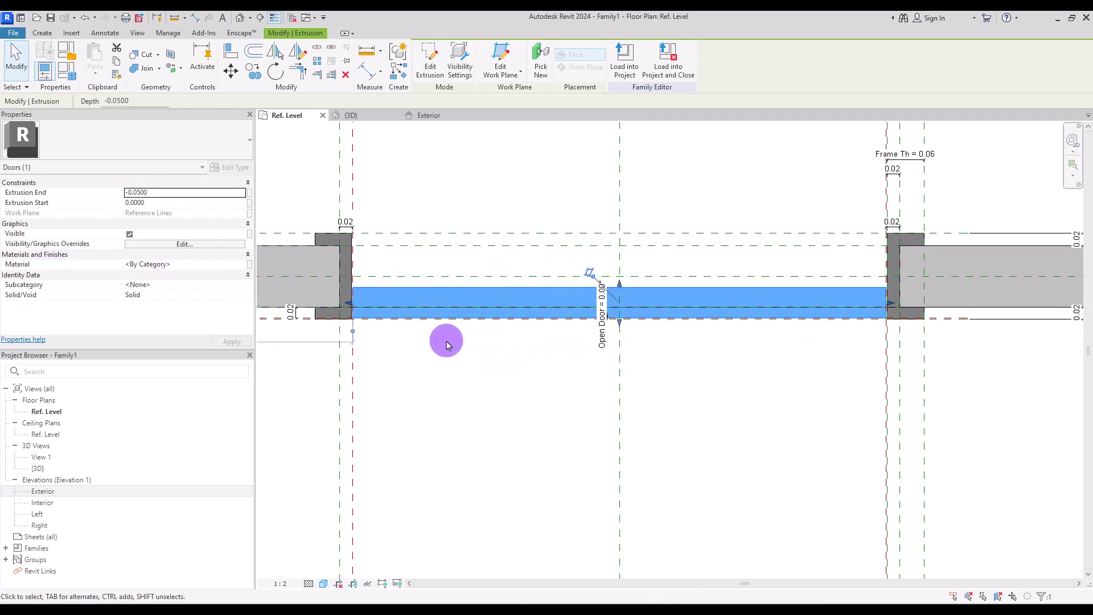
click(366, 117)
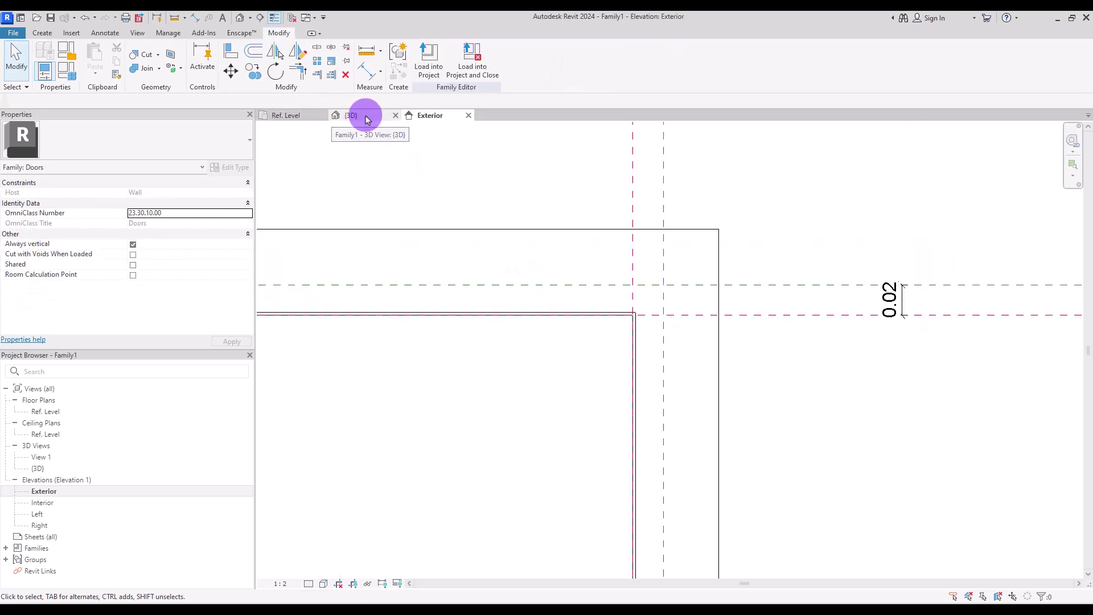
Flex the family with Height 2.4000, Width 1.2000 and Open Door 50°, then orbit to check
click(73, 77)
click(193, 178)
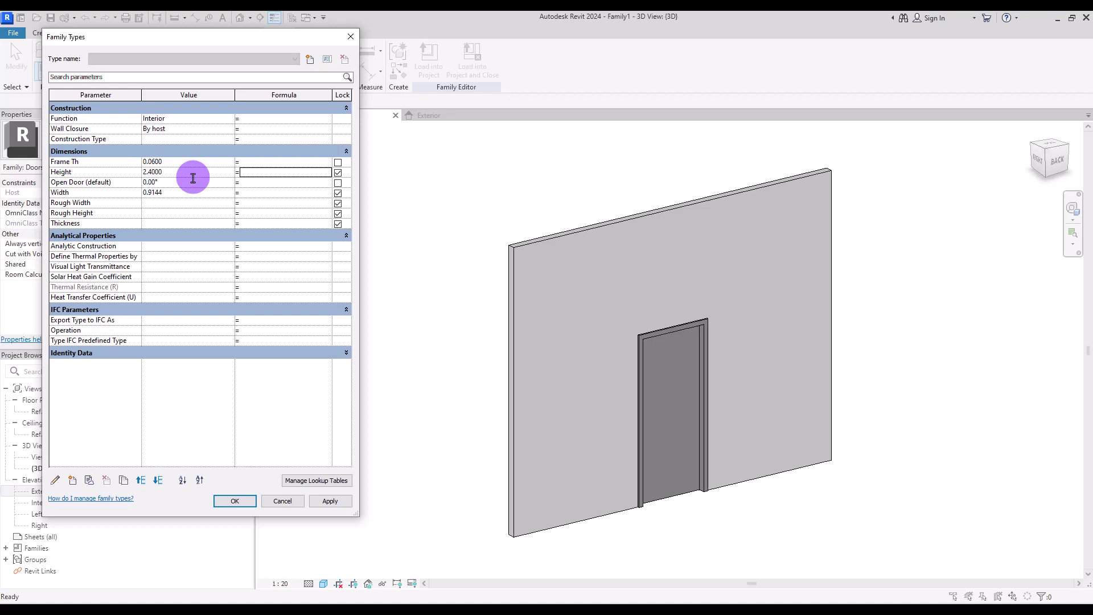
click(329, 501)
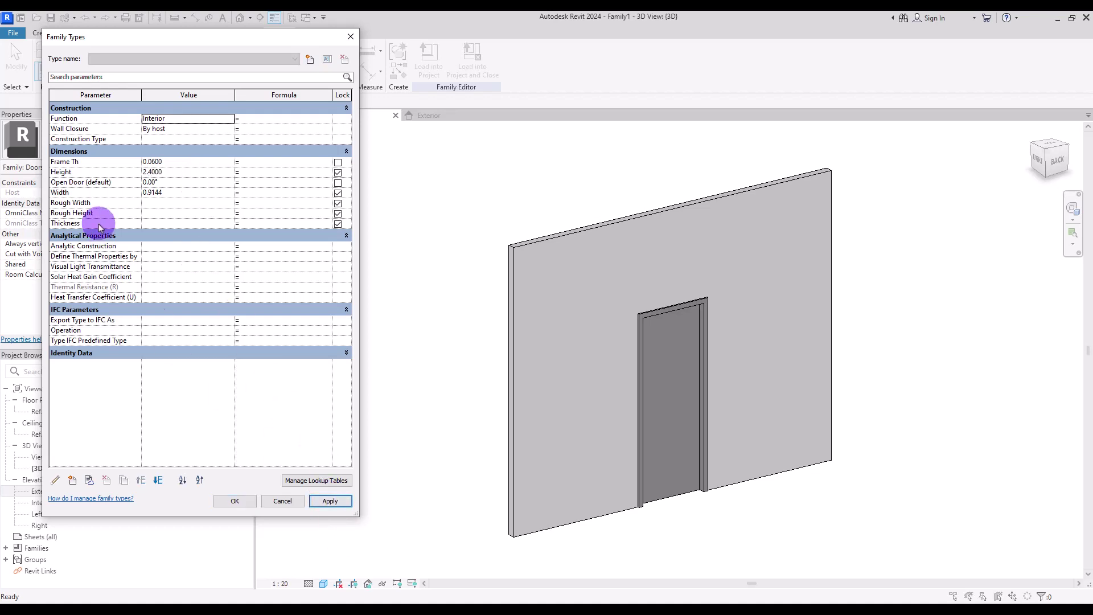
click(184, 193)
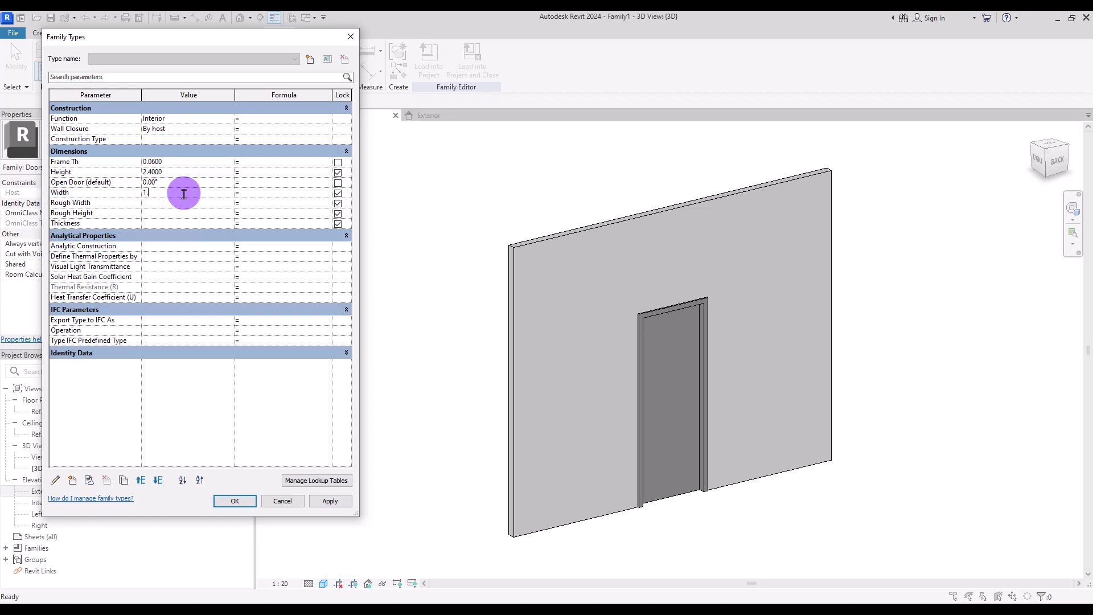
click(329, 501)
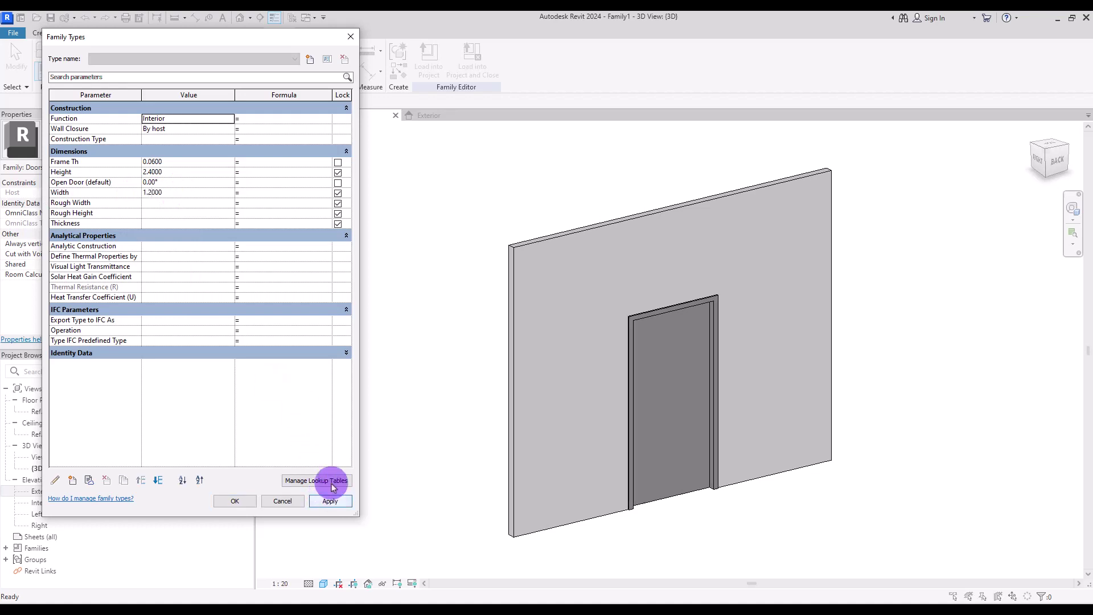
click(168, 183)
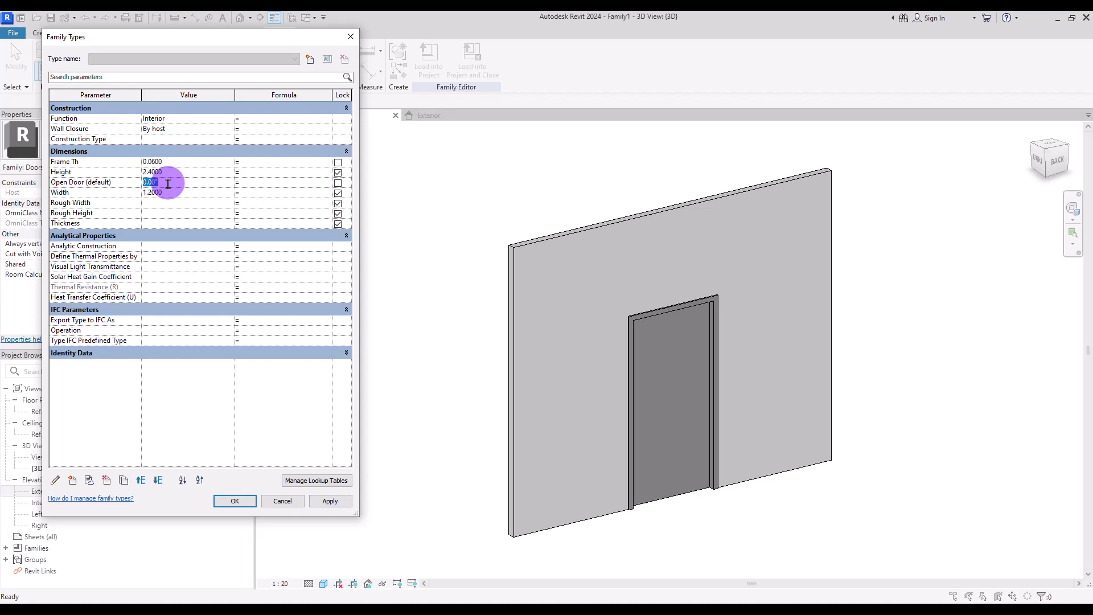
click(330, 500)
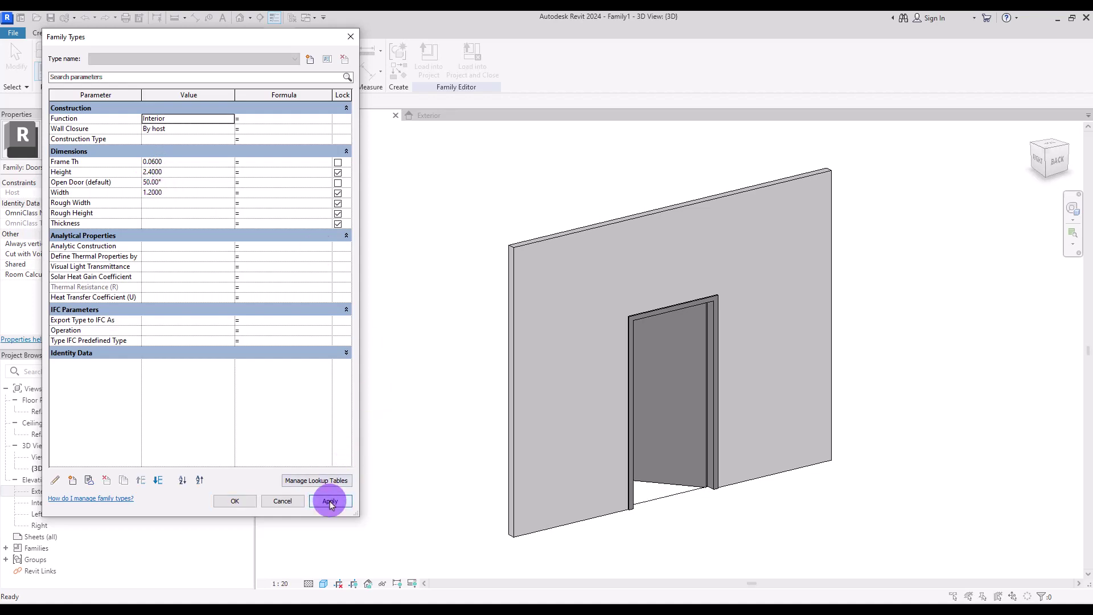
click(246, 505)
shift+middle_drag(647, 409, 615, 325)
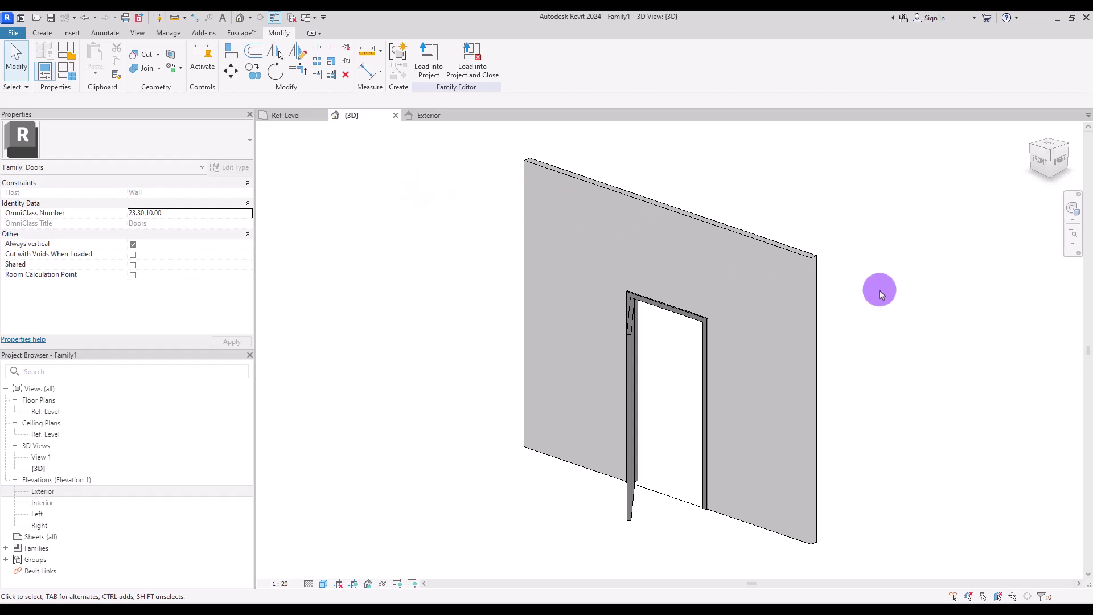
Set Open Door back to 0.00° and open the Exterior elevation
click(68, 77)
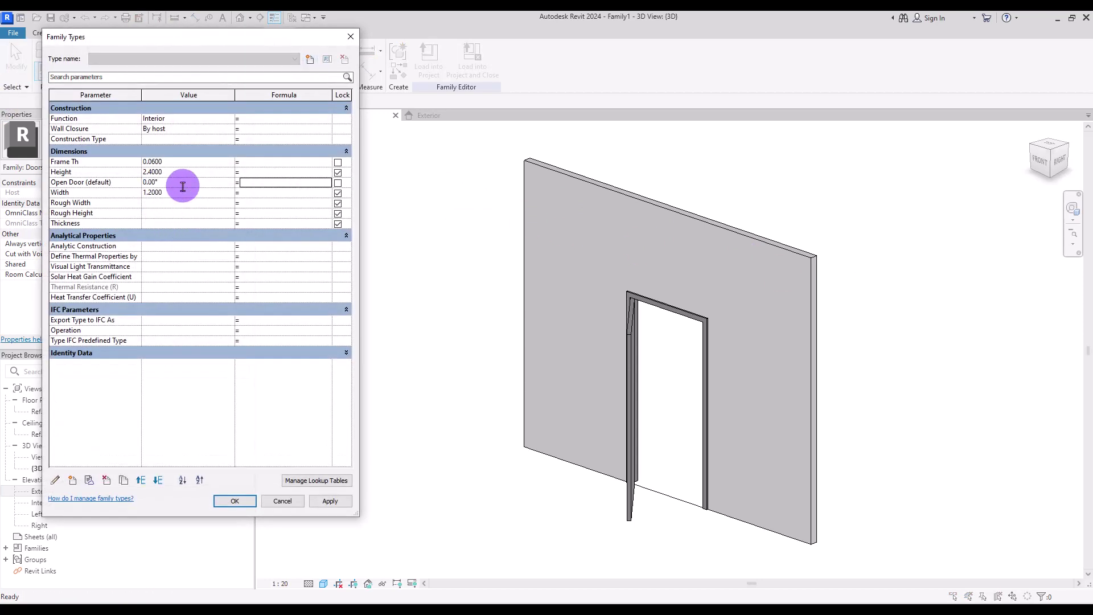
click(330, 501)
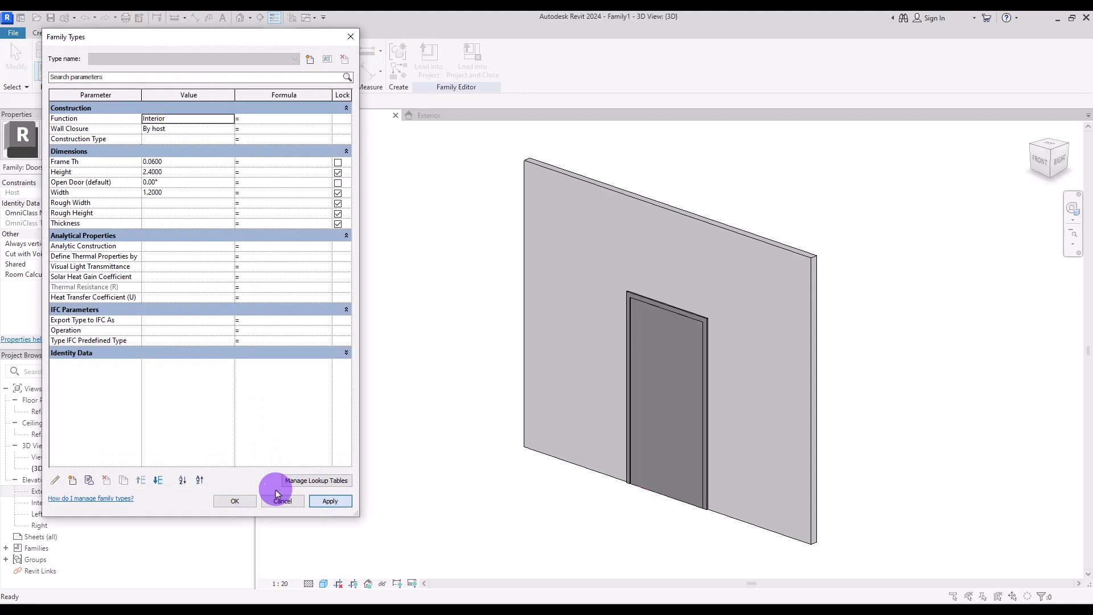
click(236, 501)
click(431, 115)
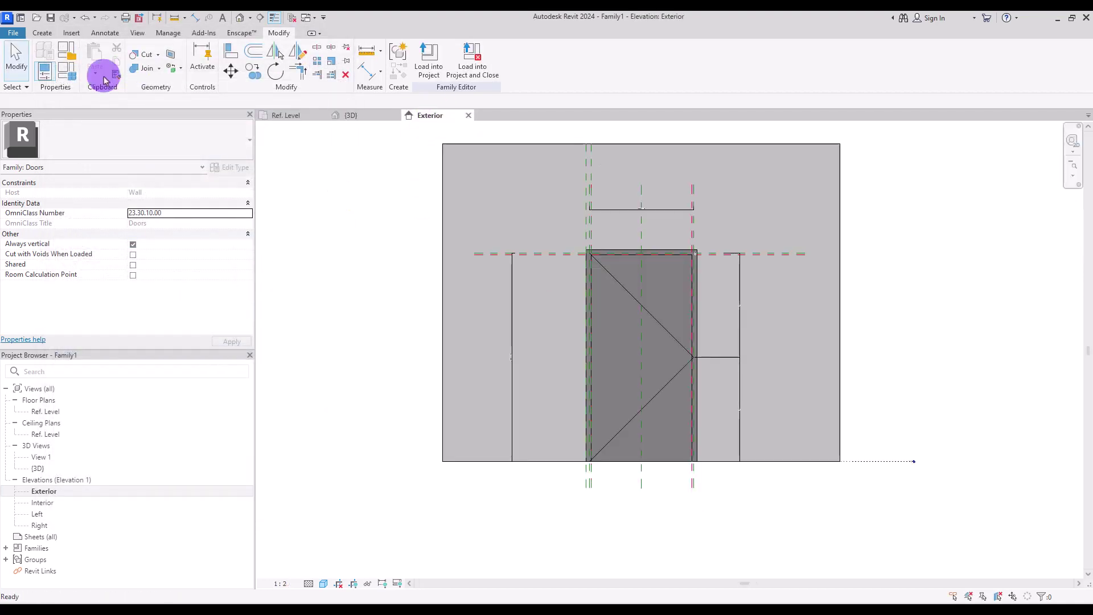
Create a 'Blue' reference-plane subcategory with a light-blue line colour and Aligning Line pattern
click(42, 33)
click(652, 54)
click(533, 65)
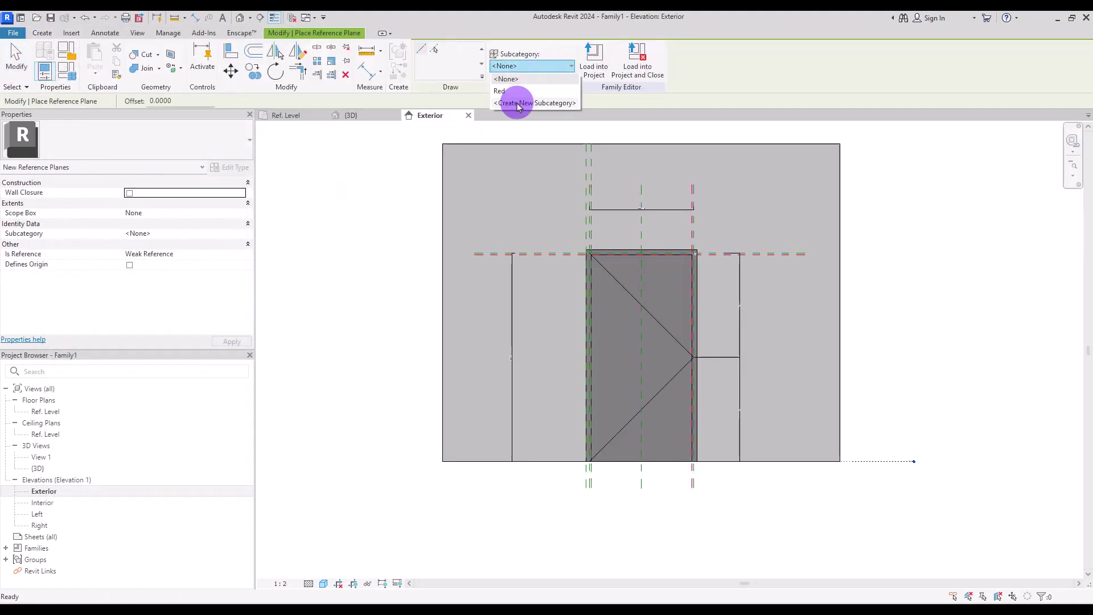
click(519, 103)
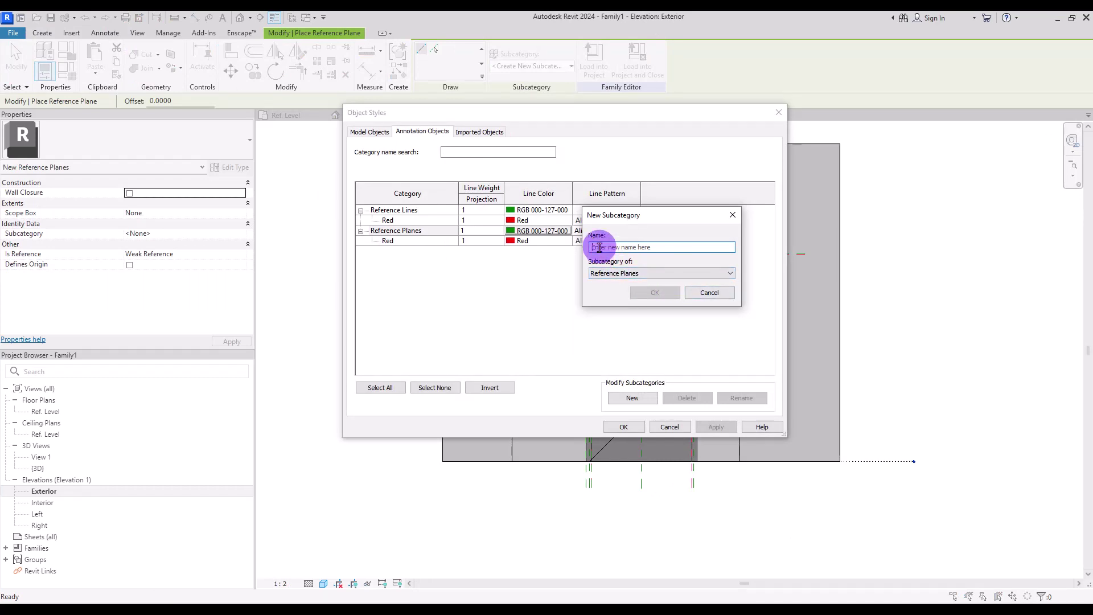
click(655, 293)
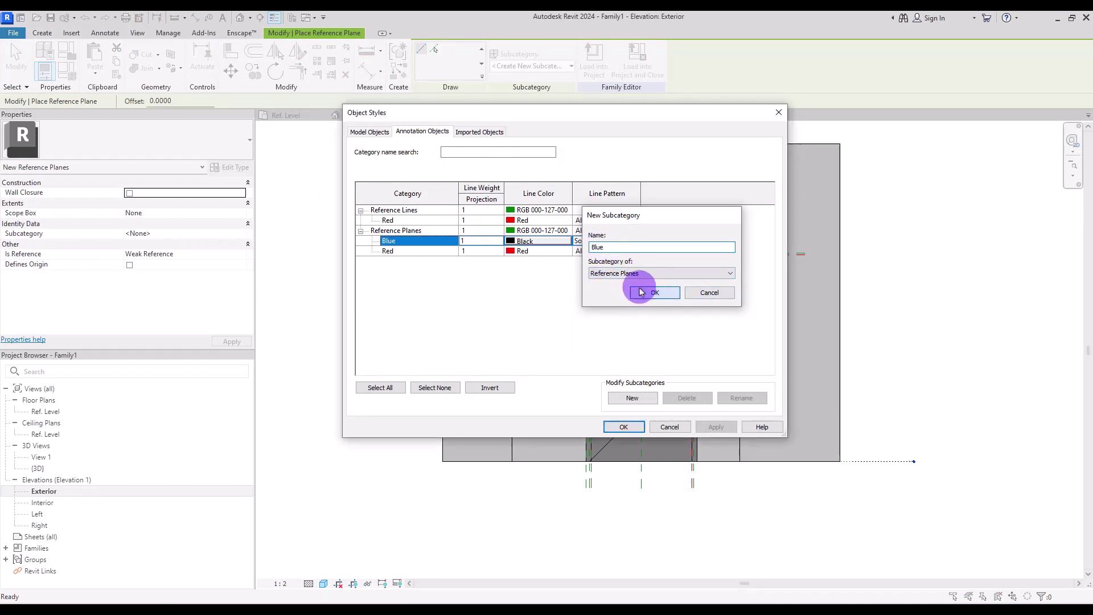
click(535, 240)
click(521, 194)
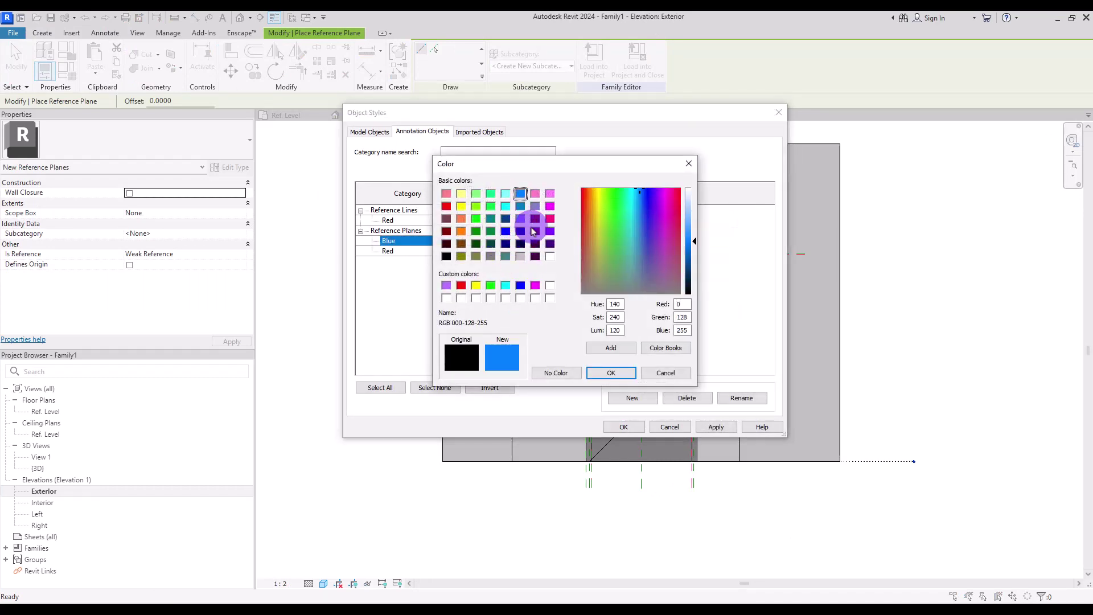
drag(694, 242, 695, 215)
click(611, 373)
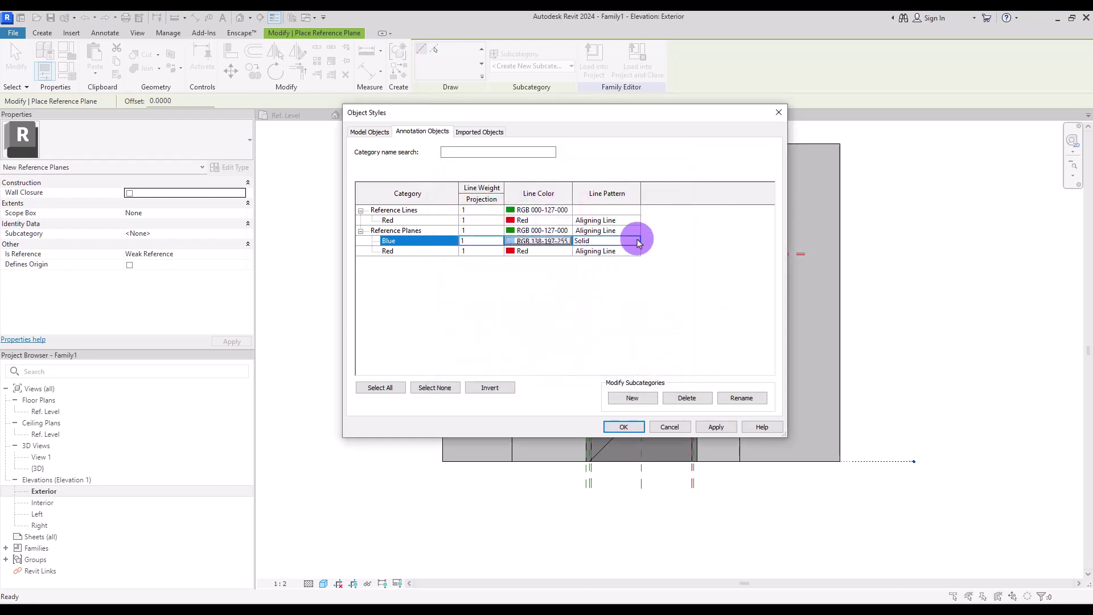
click(635, 240)
click(594, 259)
click(624, 427)
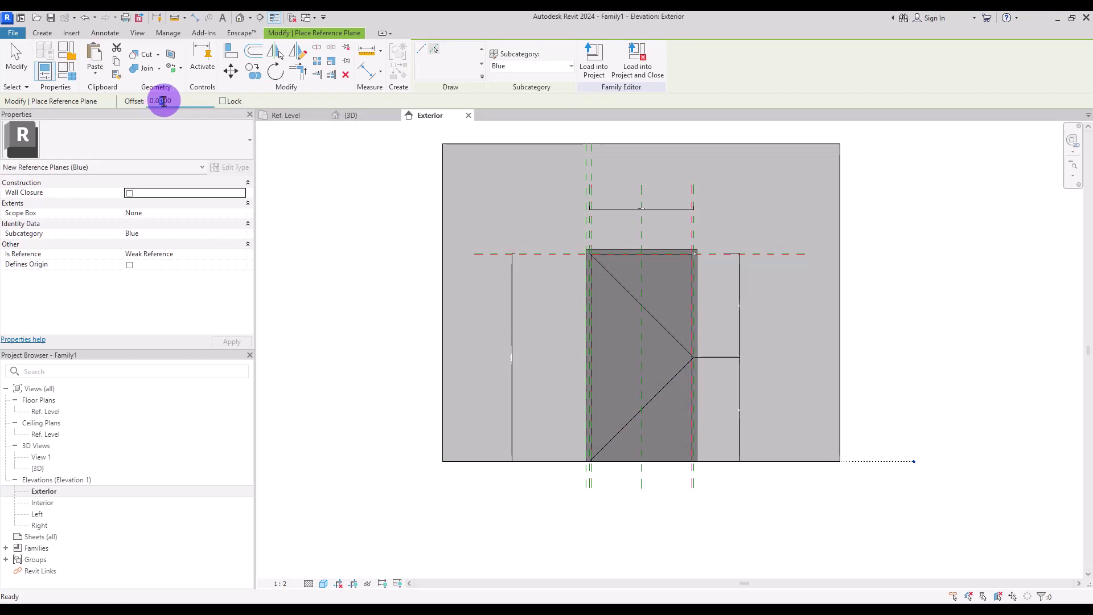
Place a reference plane 0.7 above the level
text(7)
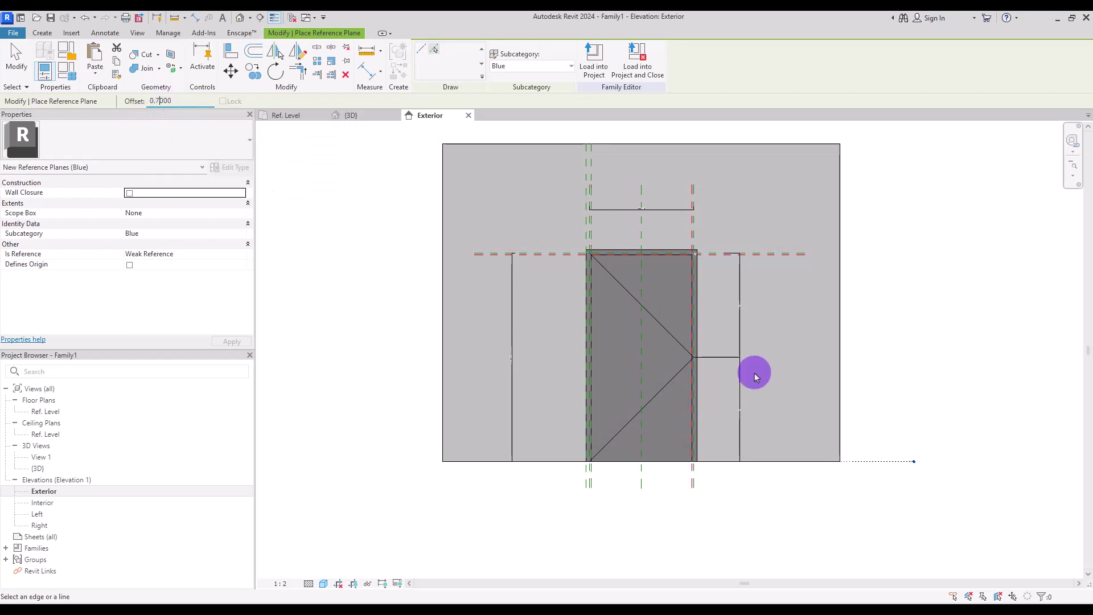
click(881, 461)
key(Escape)
key(Escape)
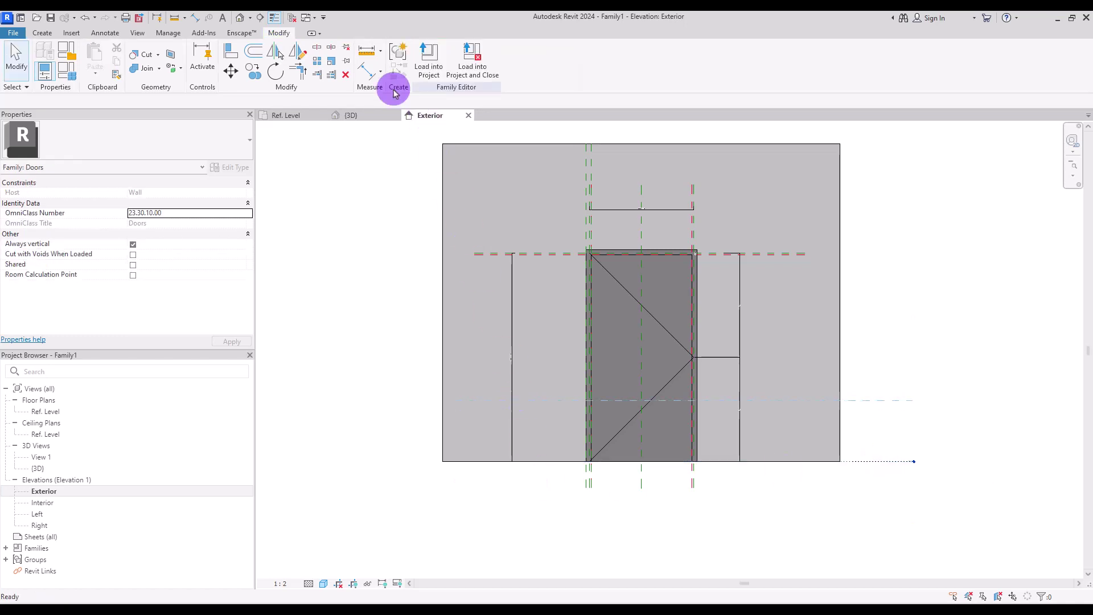
Add a Blue reference plane picked 0.3 off the door's centre plane
click(42, 33)
click(649, 60)
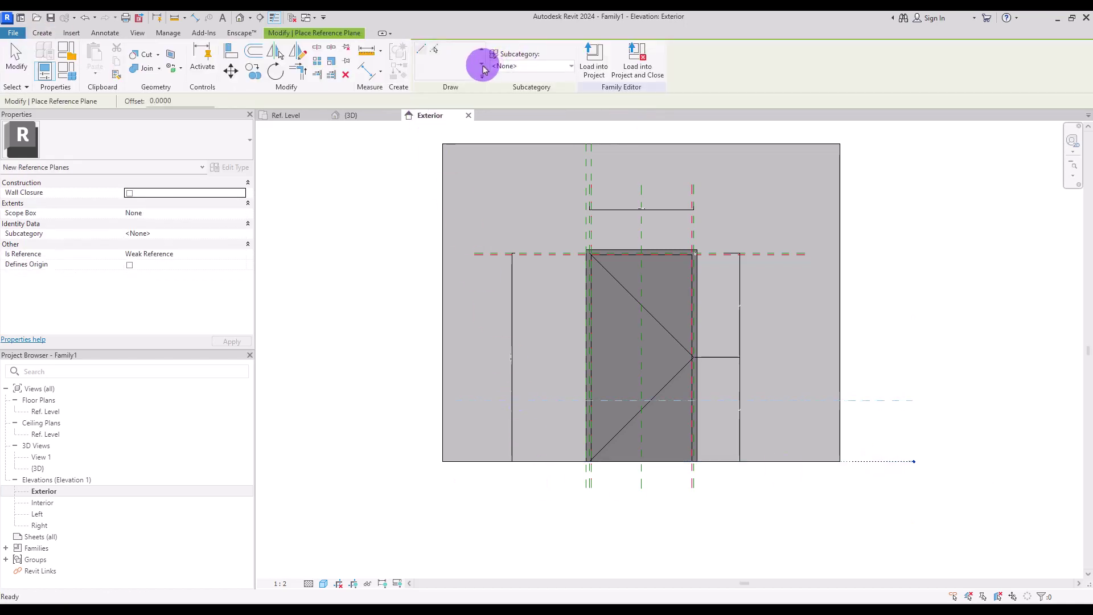
click(521, 66)
click(511, 92)
click(437, 52)
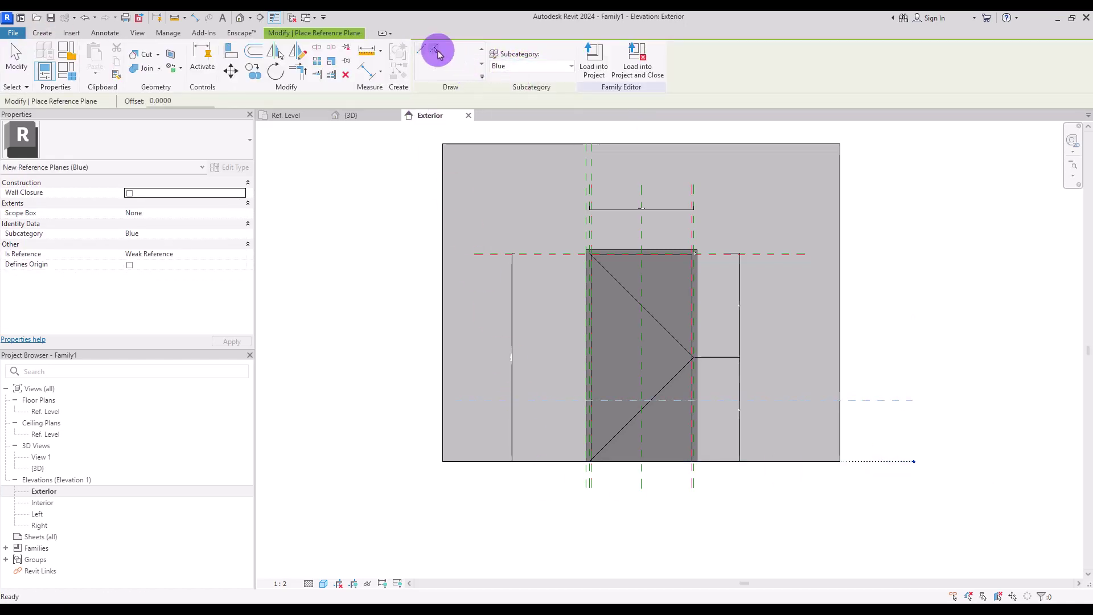
click(152, 101)
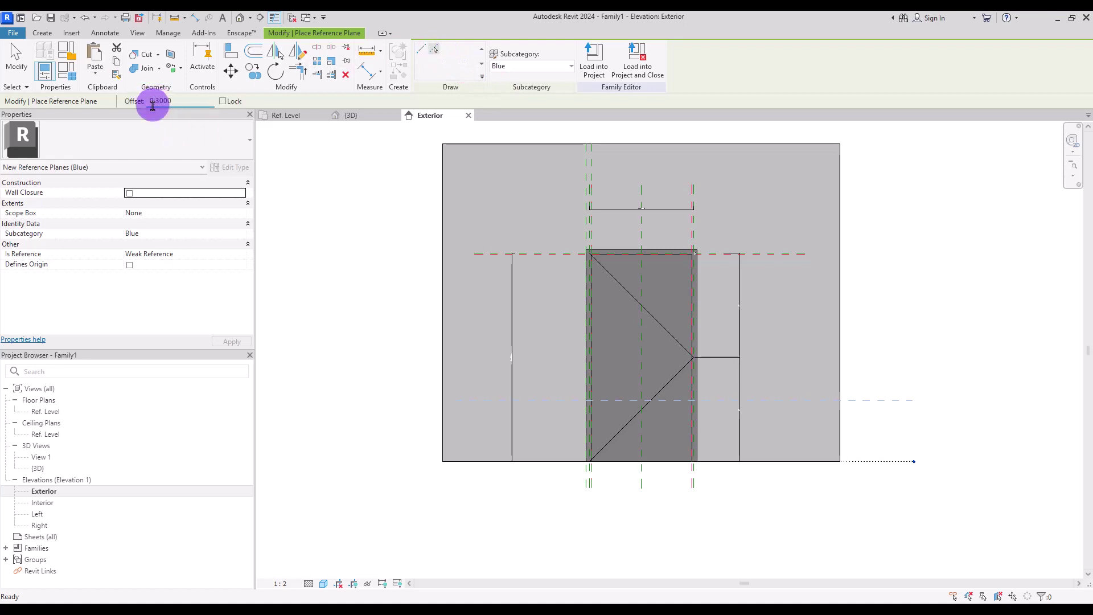
click(636, 273)
Dimension across the three vertical planes above the door and set the spacing to EQ
key(Escape)
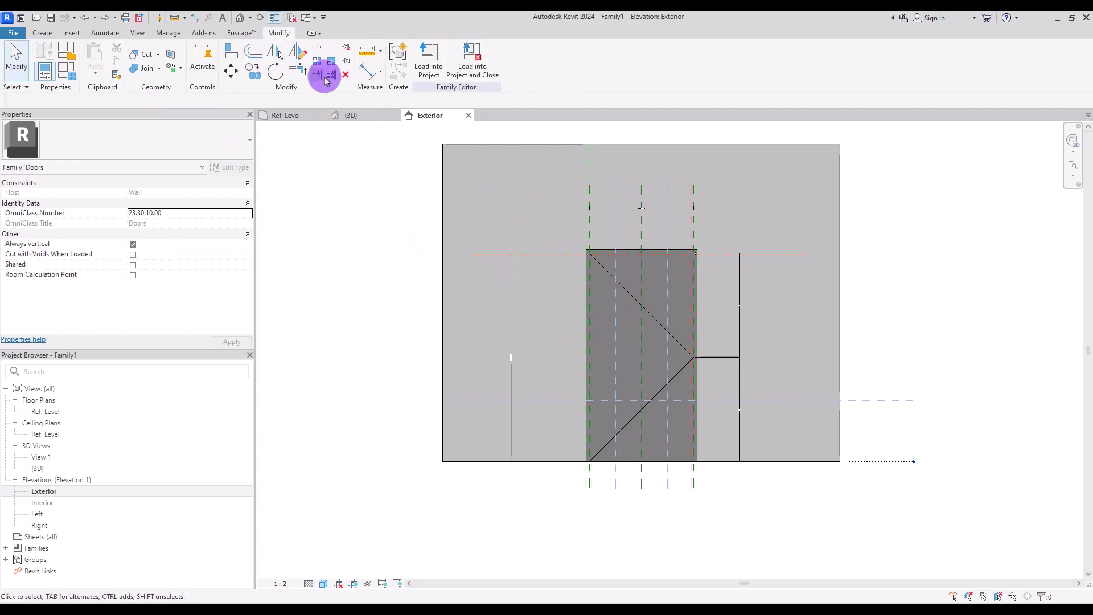
click(366, 71)
click(871, 401)
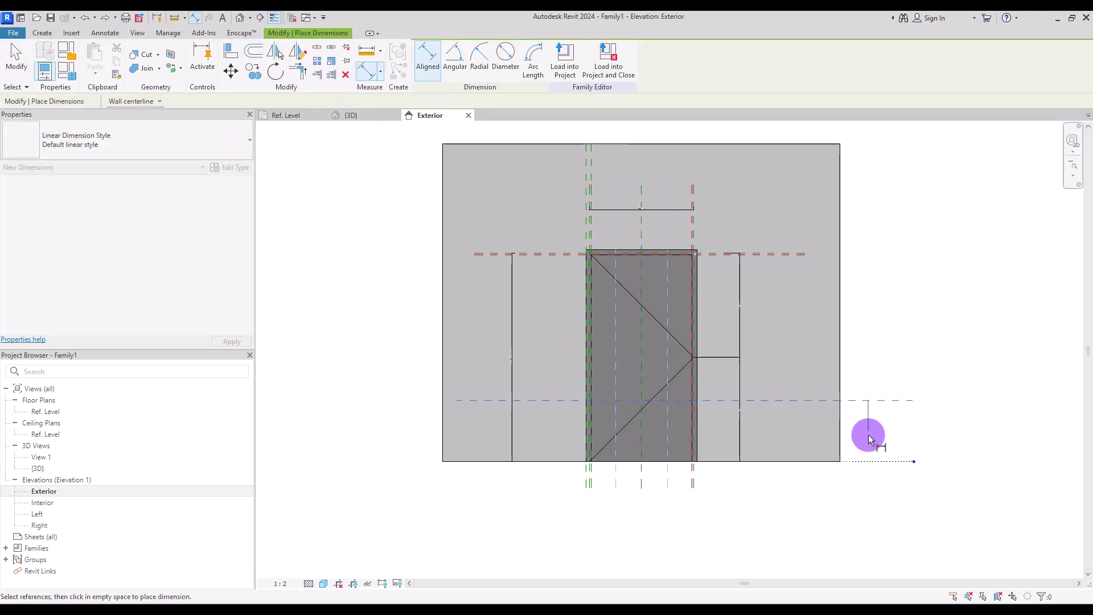
key(Escape)
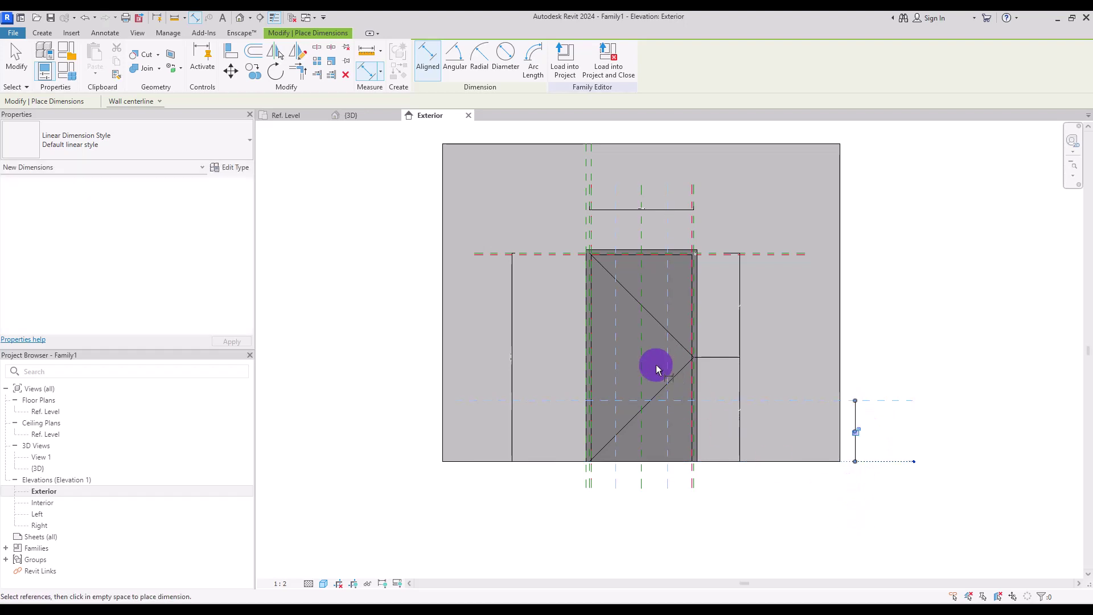
click(643, 354)
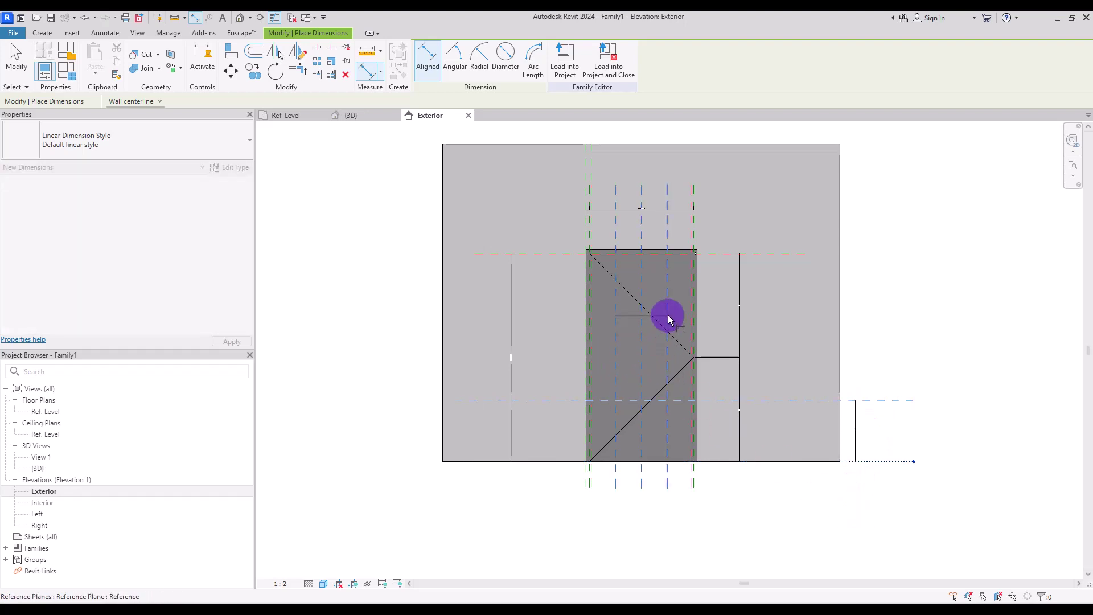
click(844, 238)
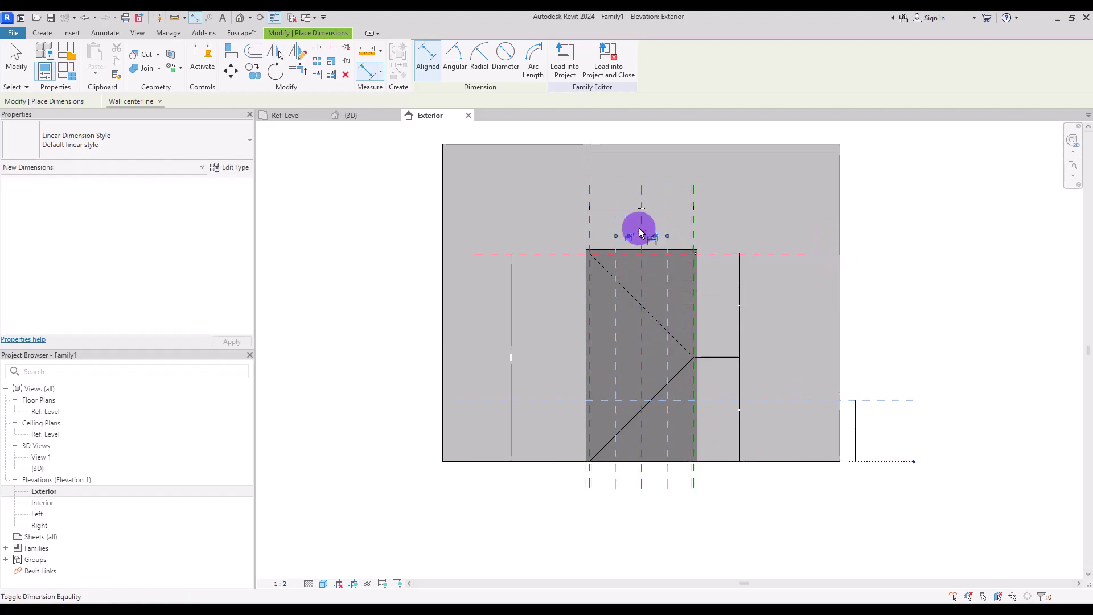
click(647, 230)
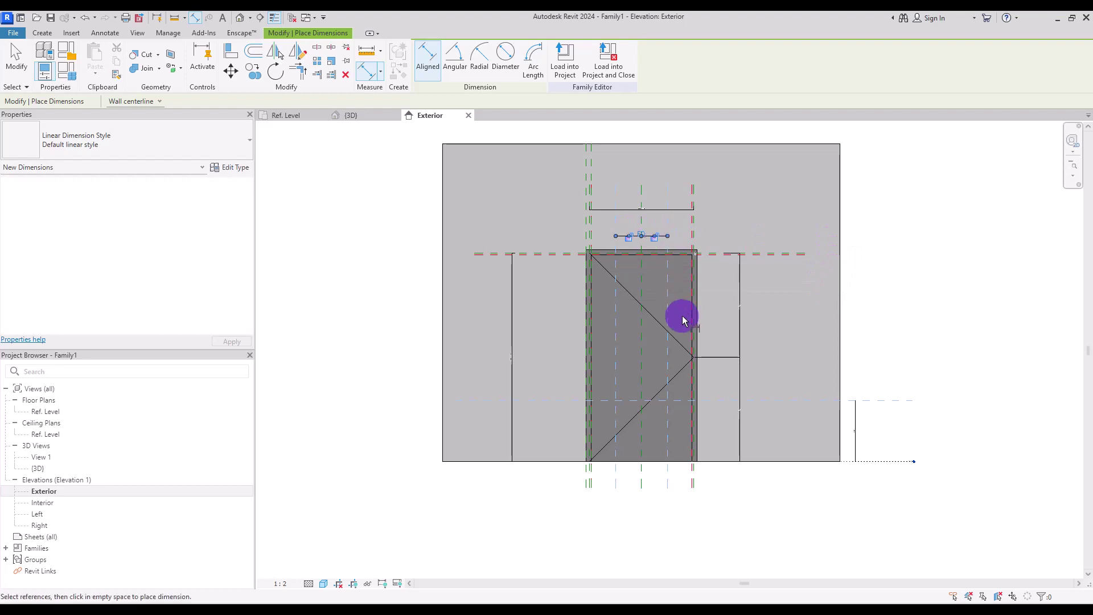
click(616, 267)
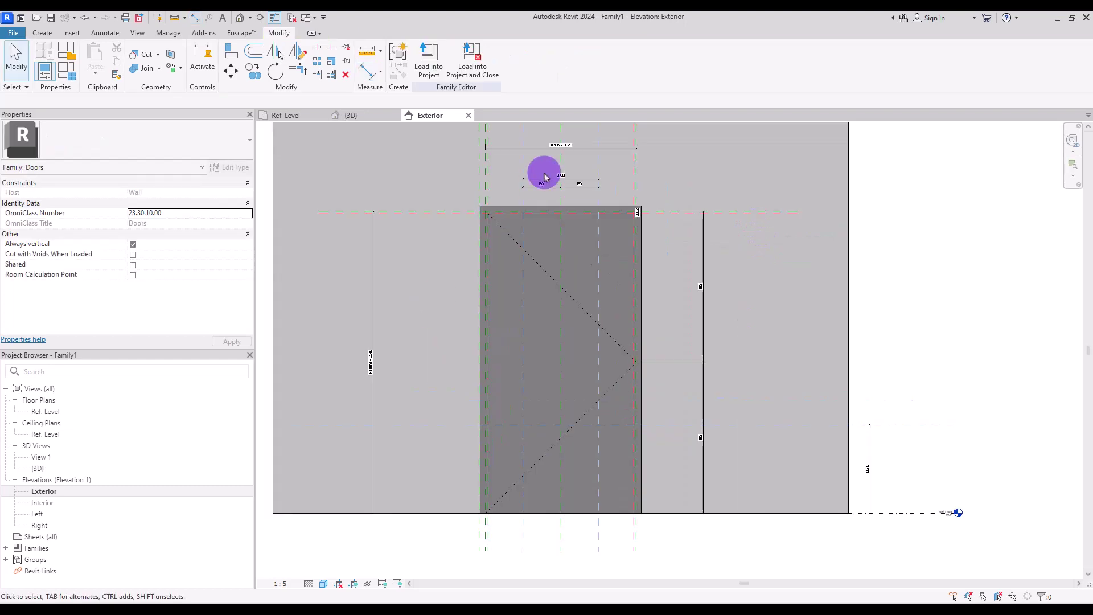
Label the centre dimension with new parameter 'Centre A' and the vertical one with 'Centre B'
click(542, 178)
click(534, 61)
drag(286, 131, 143, 135)
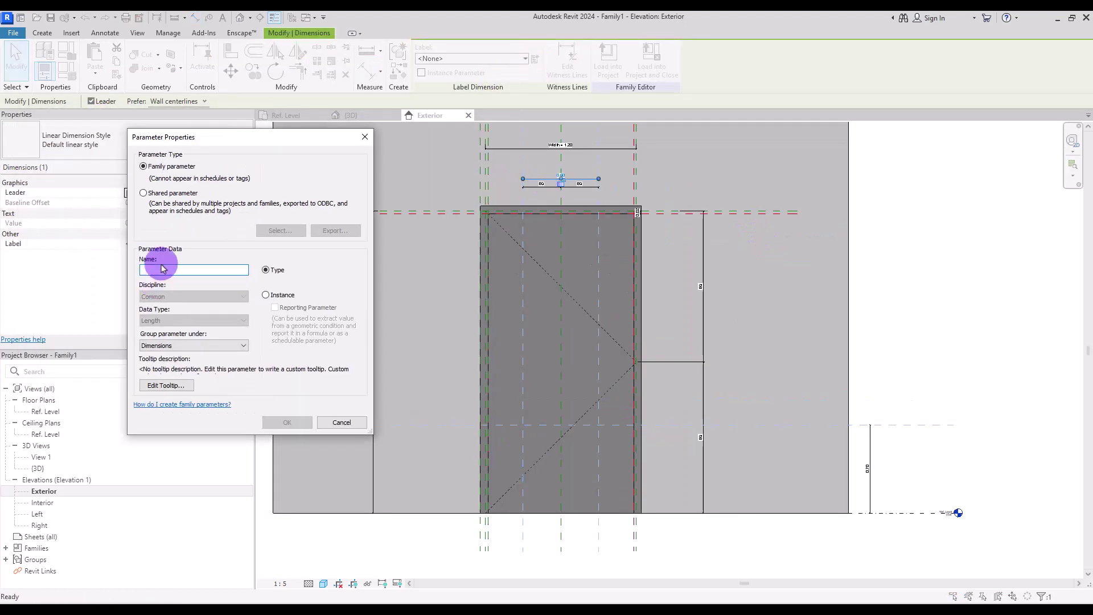
click(154, 270)
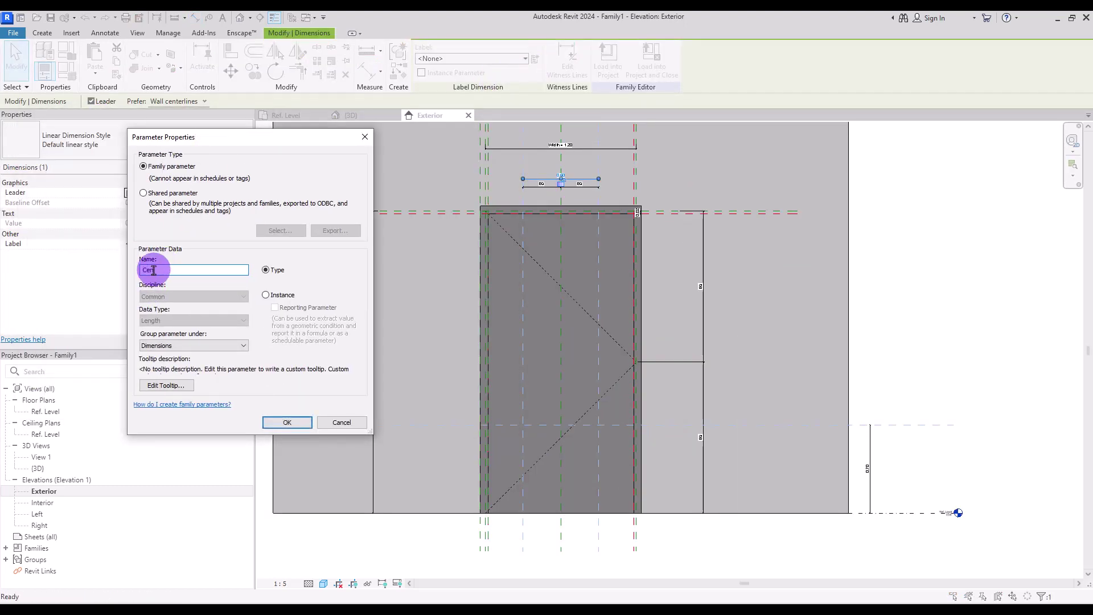
text(Centre A)
key(Return)
click(868, 468)
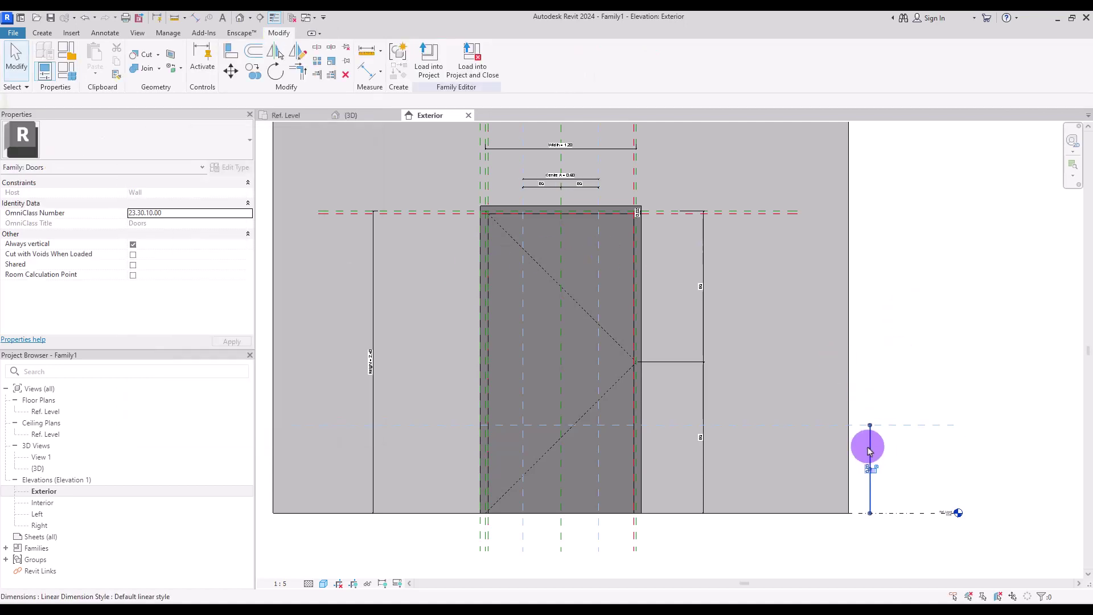
click(534, 61)
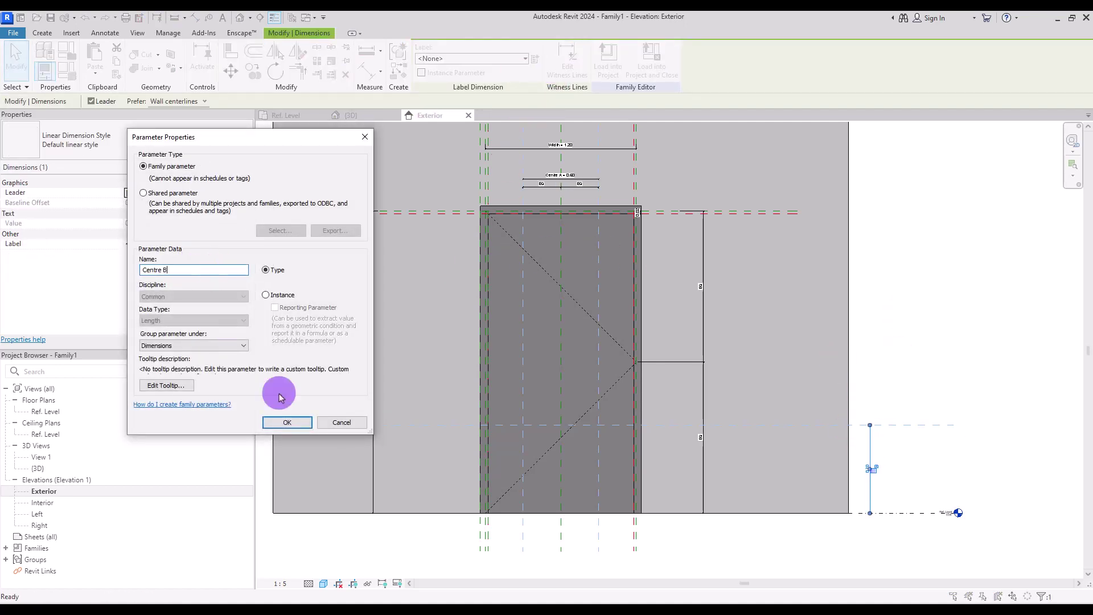
click(287, 422)
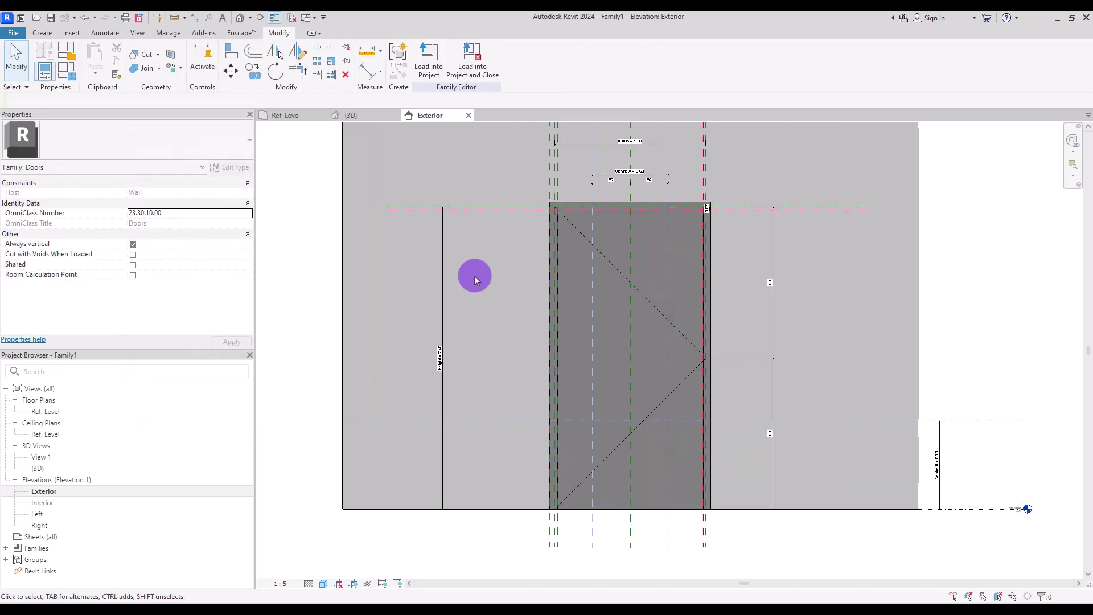
Copy the door panel extrusion and paste it aligned to the same place
click(606, 507)
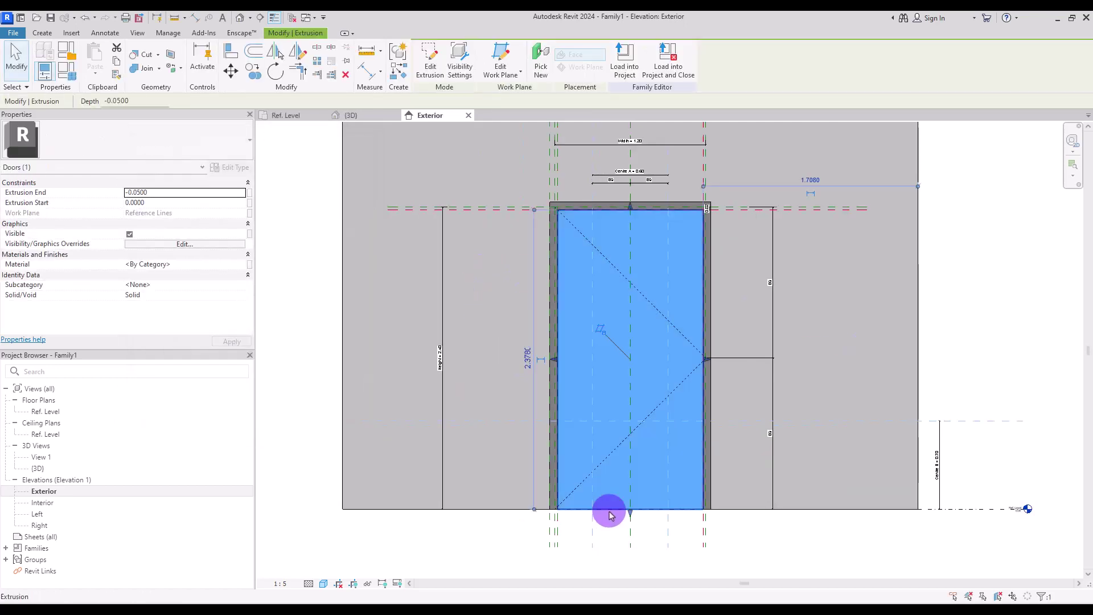
click(117, 62)
click(94, 71)
click(118, 193)
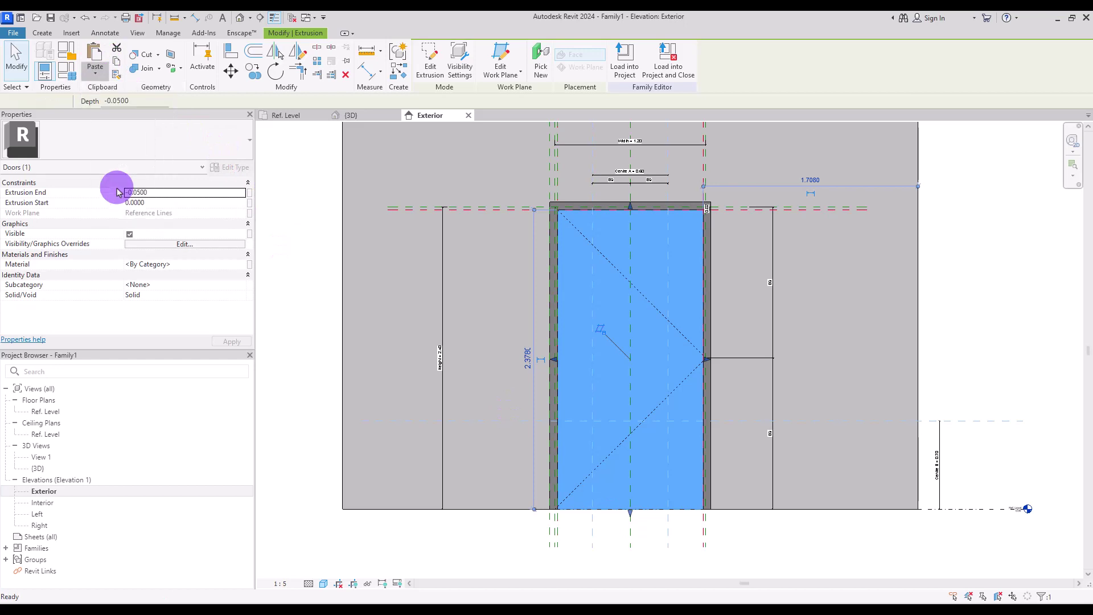
In the copy's sketch, add lines along the left and right Blue planes
click(429, 53)
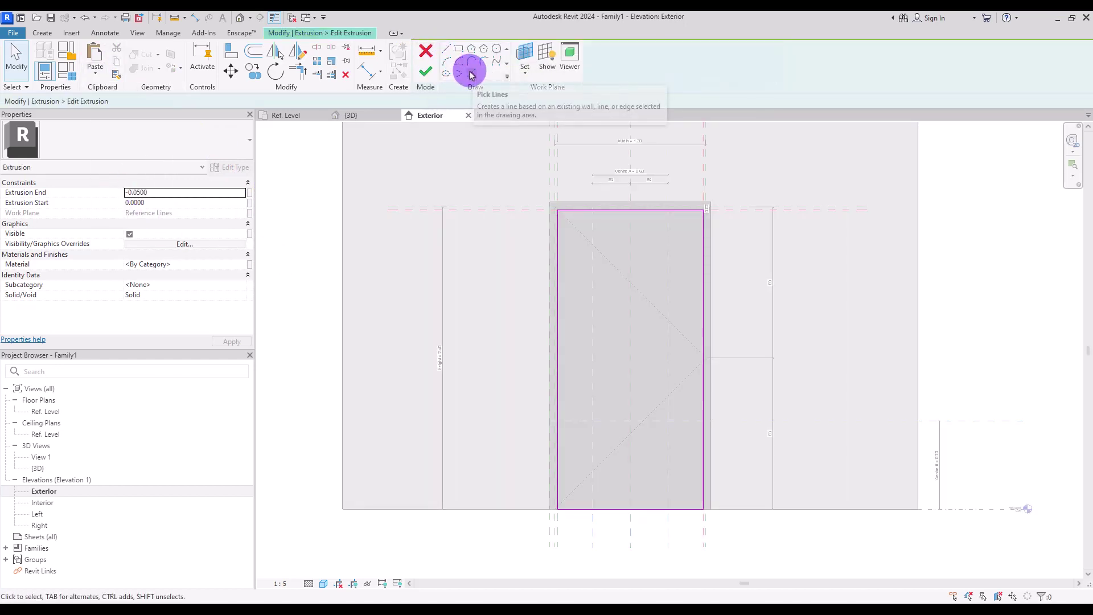
click(471, 75)
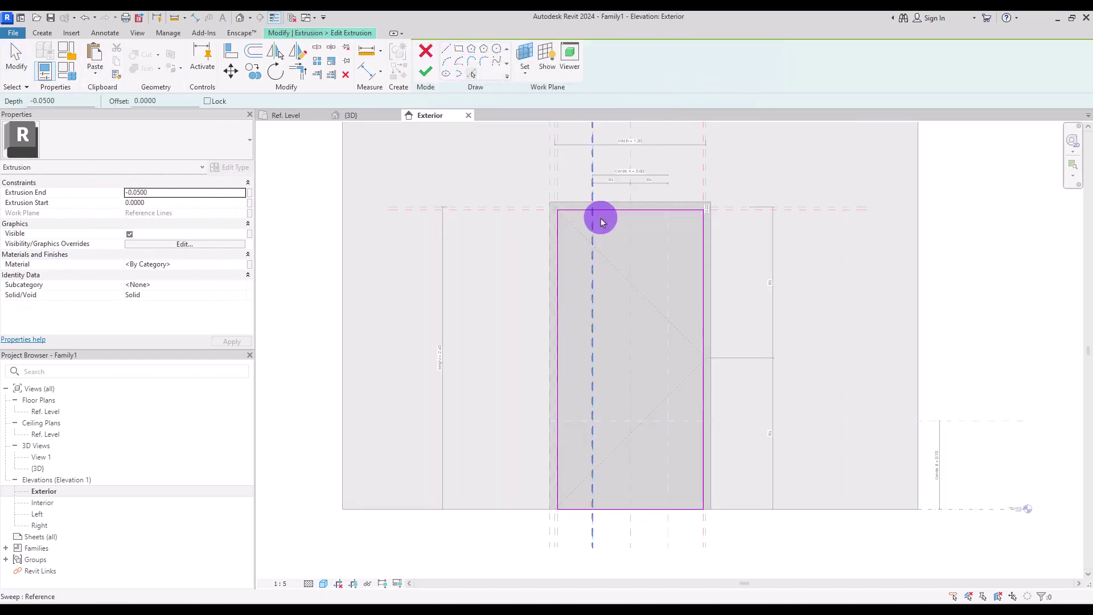
click(668, 236)
click(593, 263)
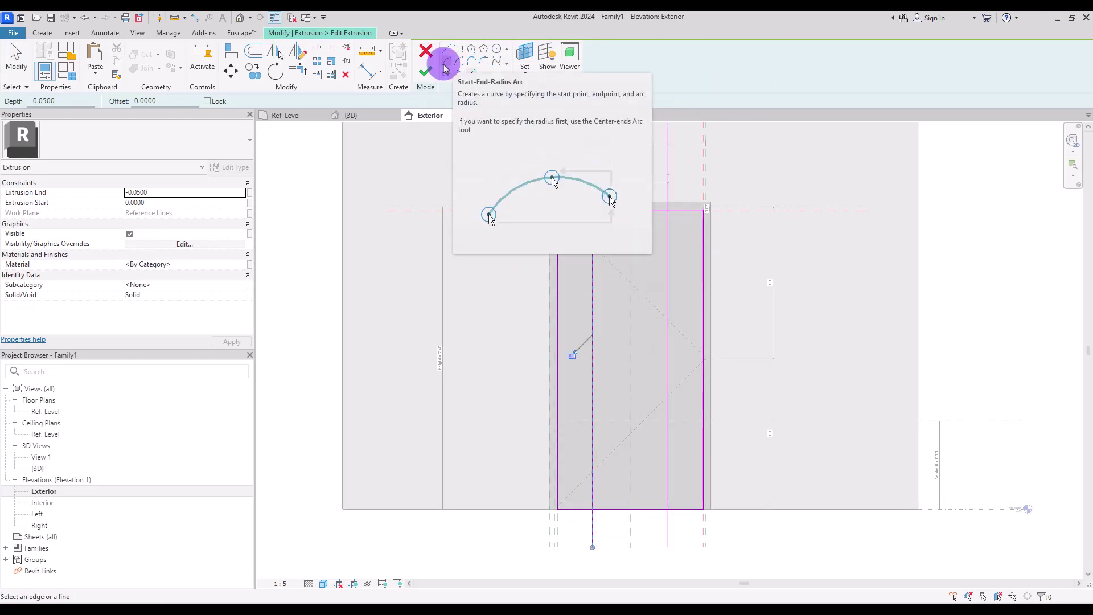
Draw a quarter arc from the plane intersection and stretch its end to the reference plane
click(446, 69)
click(630, 422)
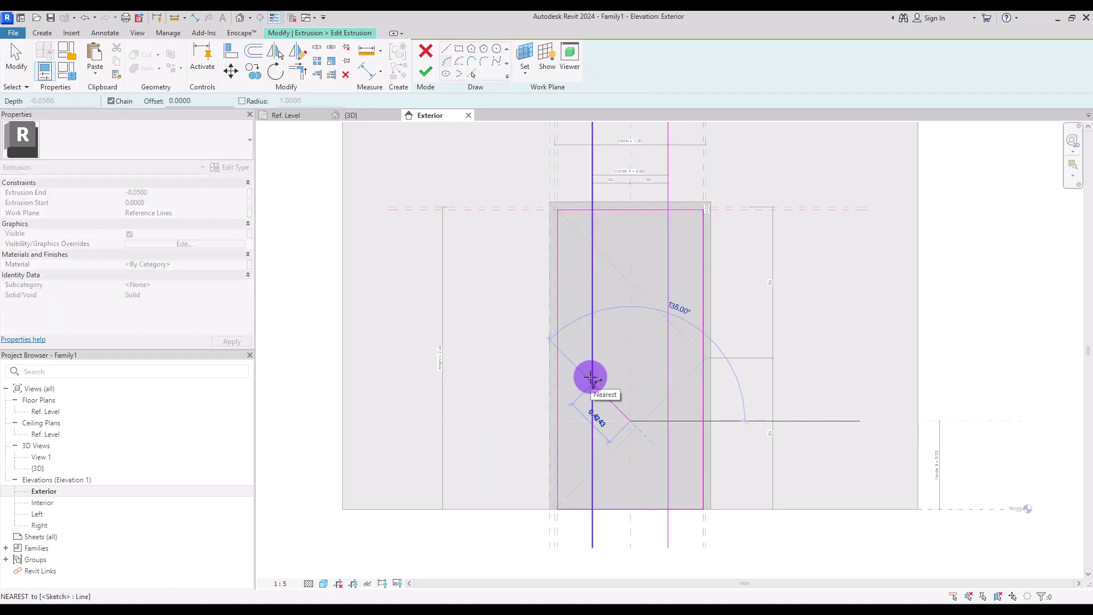
click(591, 377)
click(591, 401)
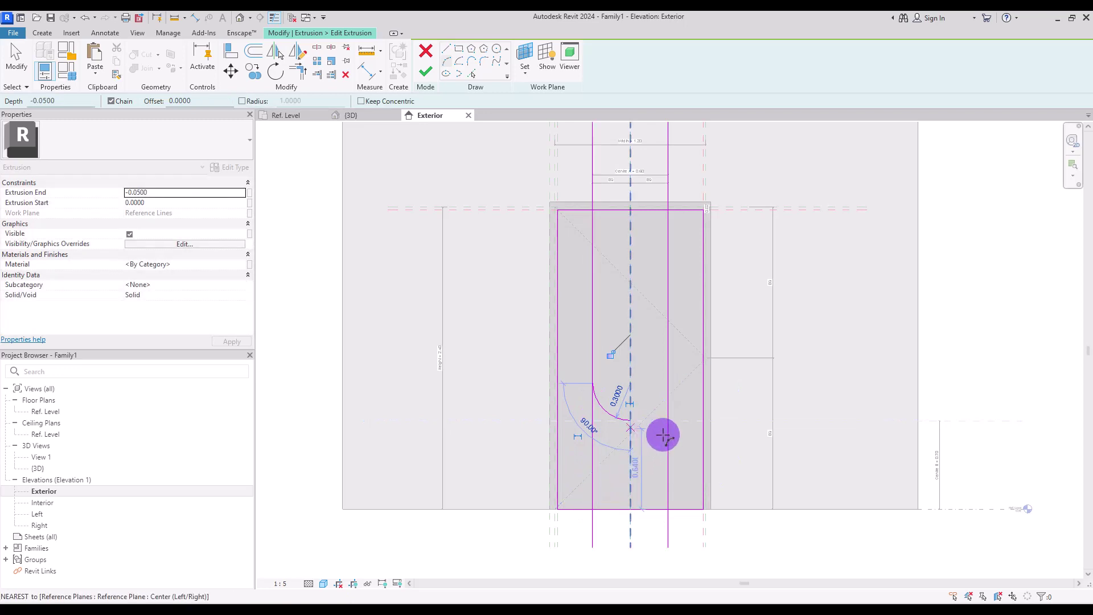
key(Escape)
key(Escape)
scroll(683, 438, up, 5)
middle_drag(700, 393, 664, 337)
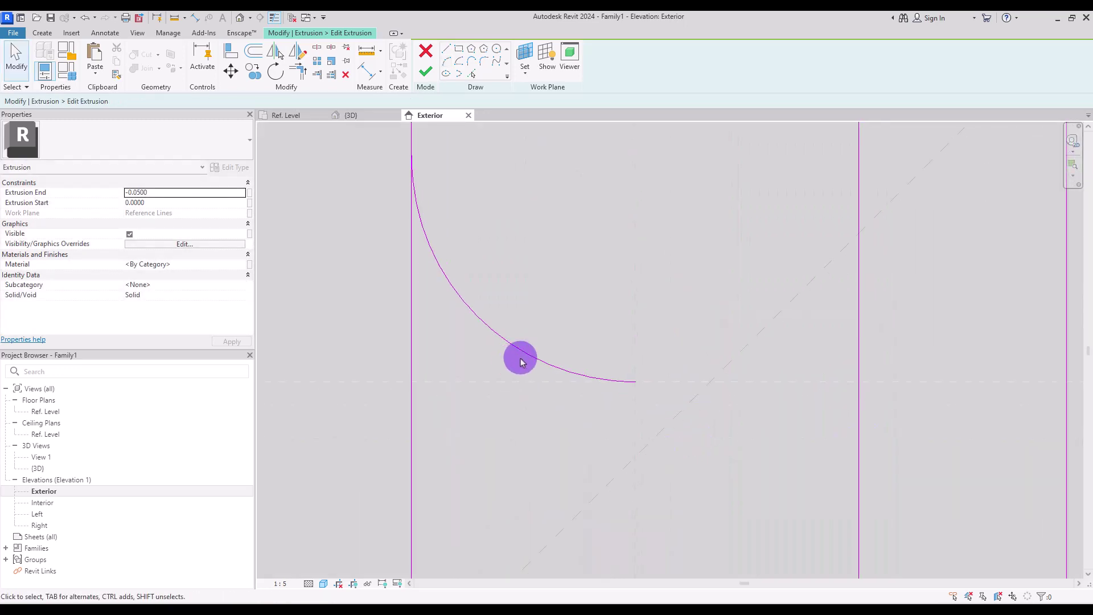
click(520, 361)
mouse_move(634, 382)
mouse_down()
mouse_move(575, 369)
mouse_move(625, 382)
mouse_up()
click(622, 294)
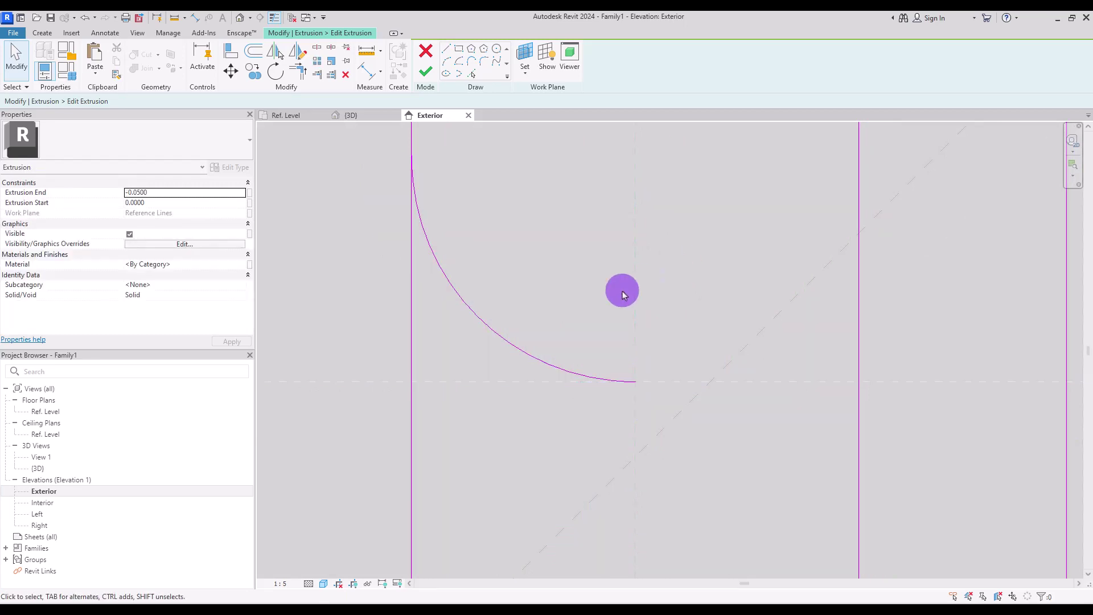
middle_drag(520, 267, 515, 278)
Mirror the quarter arc across the vertical centre plane to form the semicircle
click(476, 325)
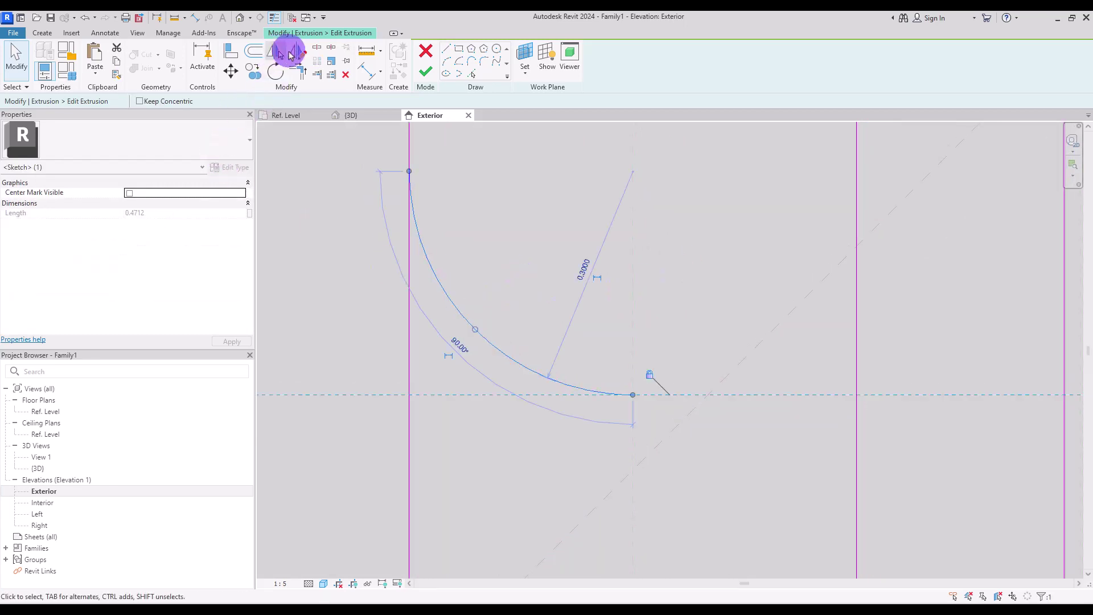
click(291, 54)
click(631, 290)
click(747, 360)
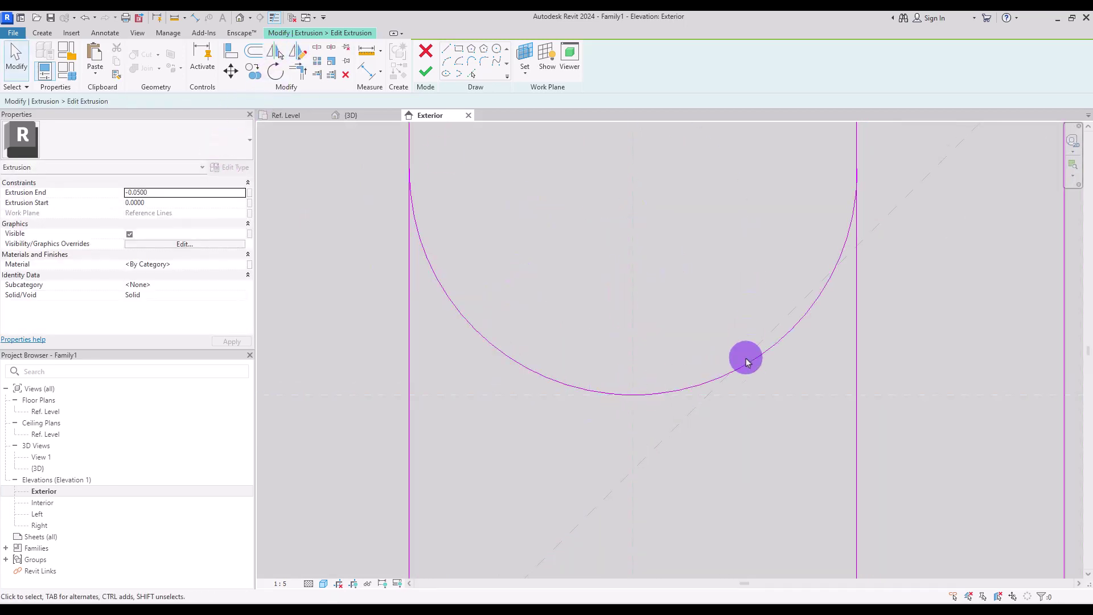
click(743, 363)
mouse_move(630, 394)
mouse_down()
mouse_move(646, 394)
mouse_move(633, 395)
mouse_up()
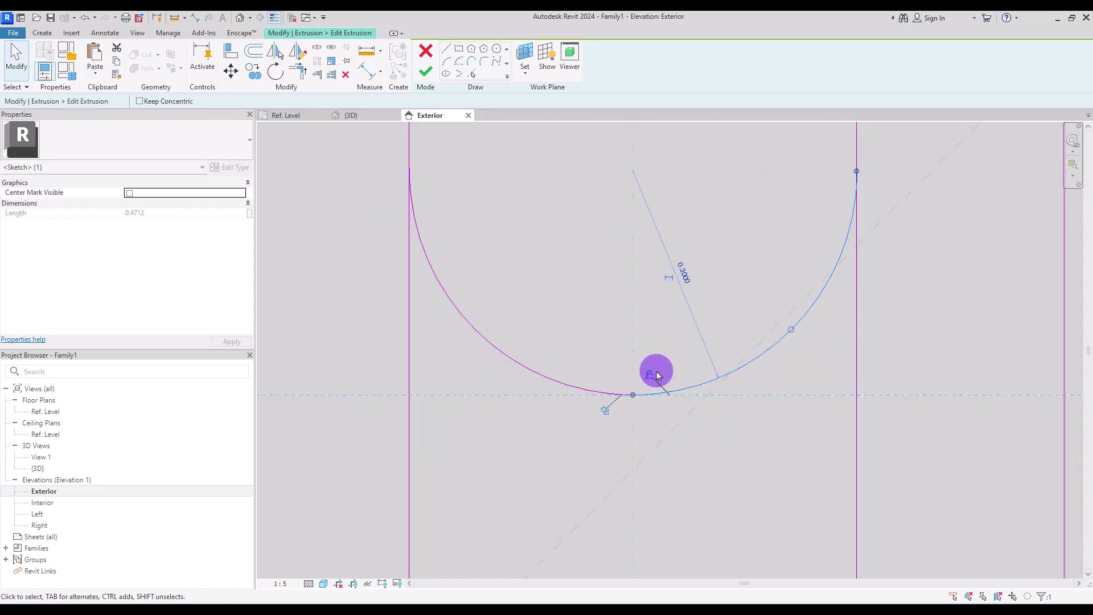
click(647, 283)
Trim/Extend the inner vertical lines to corners with the arcs
key(z)
key(f)
click(297, 71)
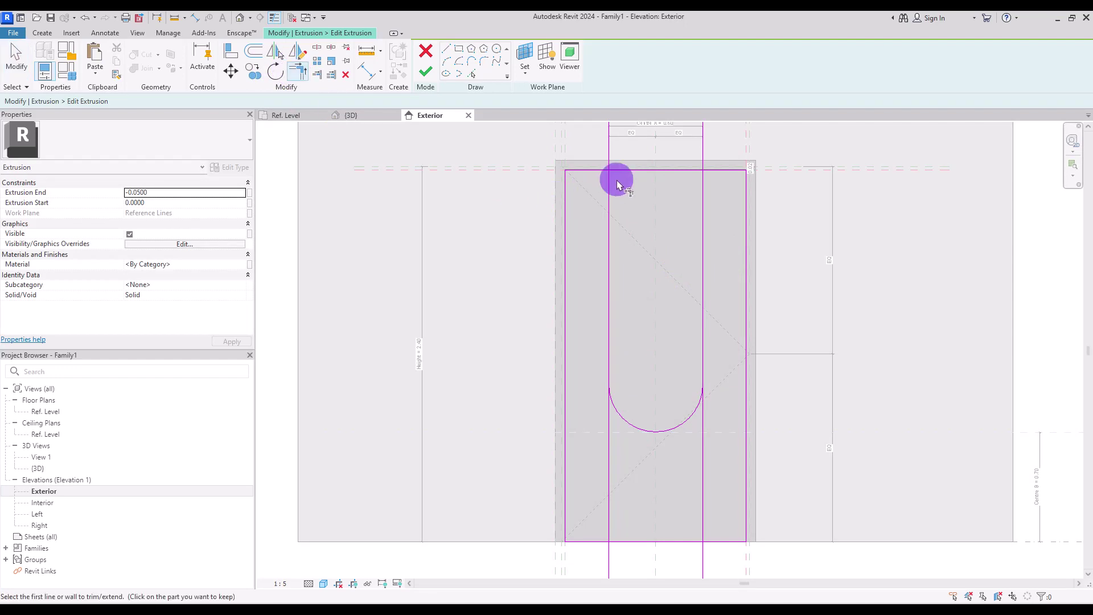
click(610, 188)
click(655, 170)
click(702, 188)
click(687, 170)
click(702, 351)
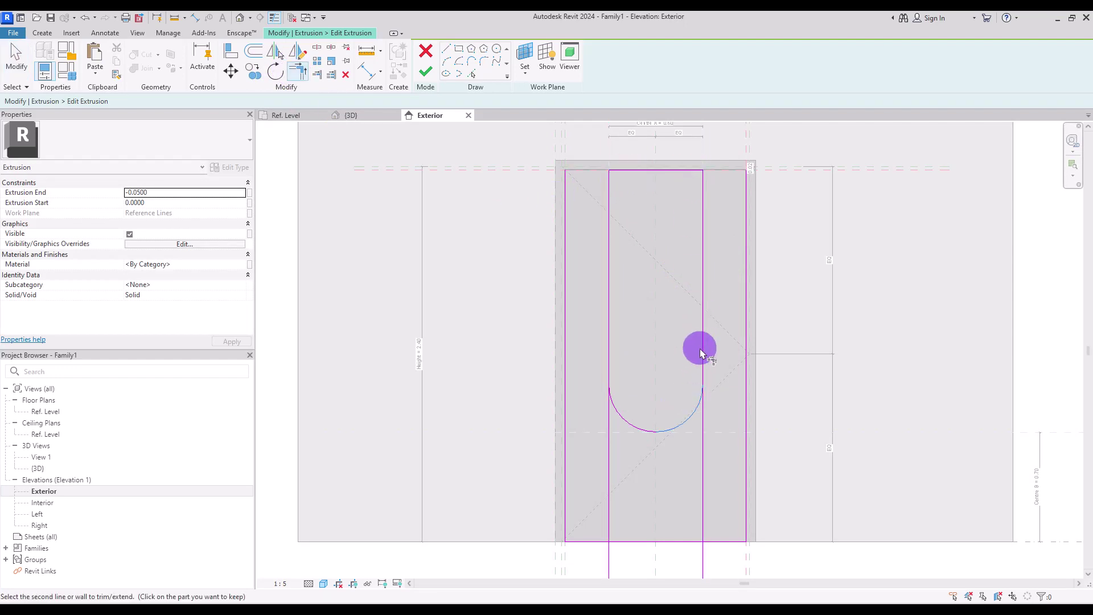
click(616, 414)
click(607, 370)
key(Escape)
key(Escape)
click(564, 275)
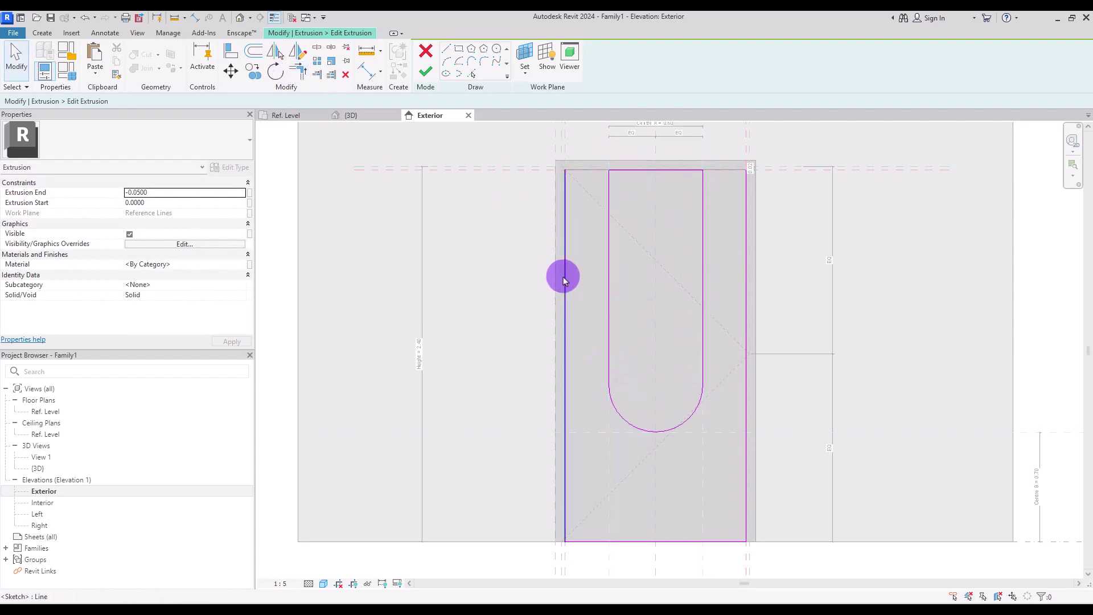
Delete the two outer vertical sketch lines
key(Delete)
click(747, 349)
key(Delete)
click(708, 508)
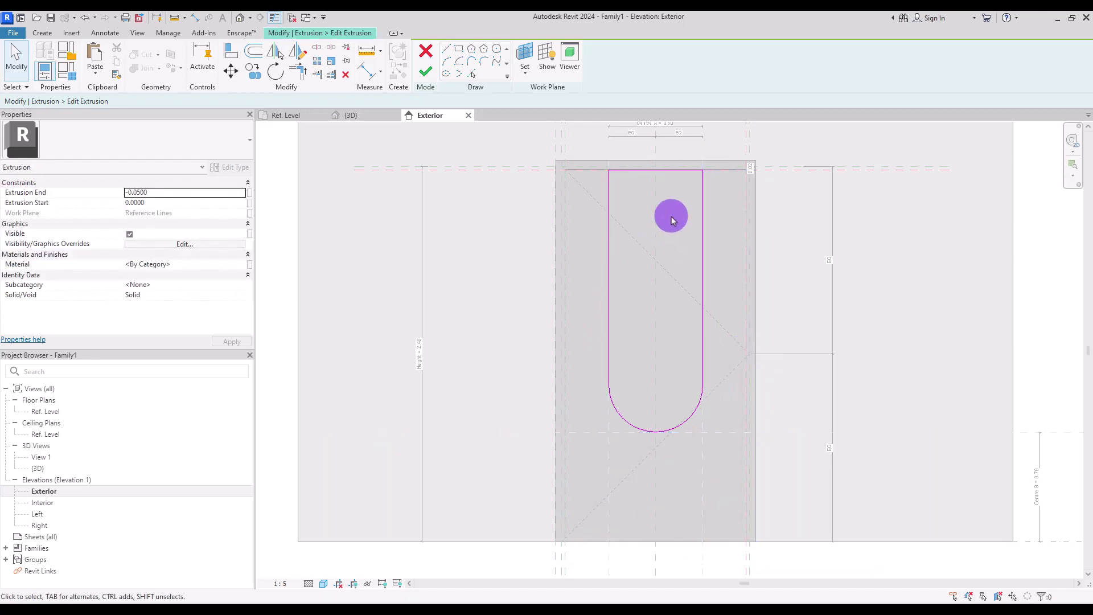
Finish the U-shaped sketch, deepen it through the panel in 3D, and set it to Void
scroll(597, 273, up, 1)
click(428, 70)
click(352, 115)
click(547, 275)
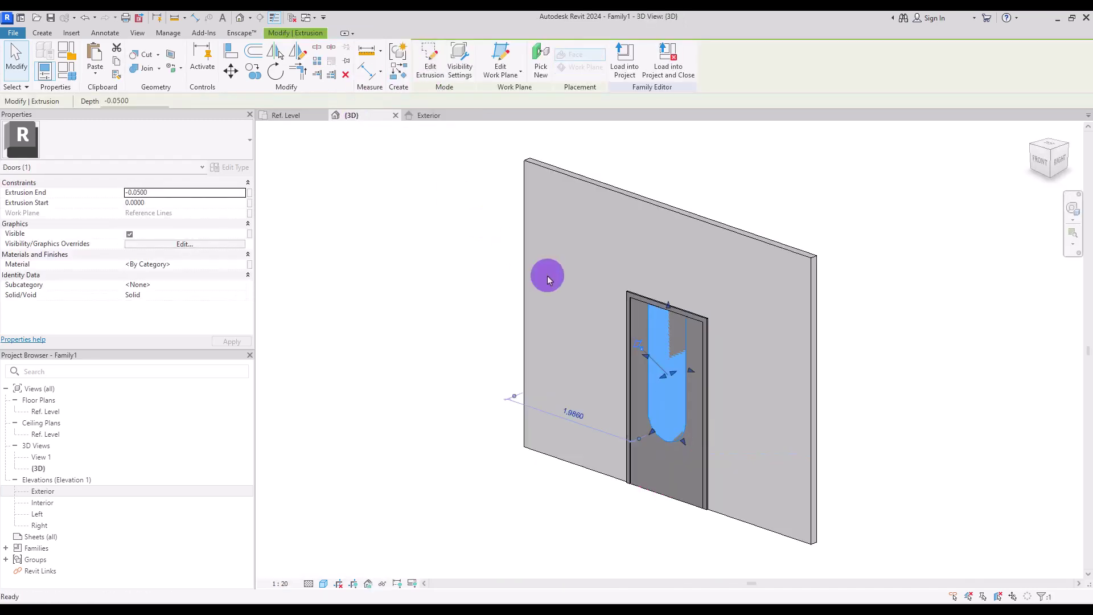
click(671, 373)
mouse_move(659, 381)
mouse_down()
mouse_move(681, 371)
mouse_move(672, 373)
mouse_up()
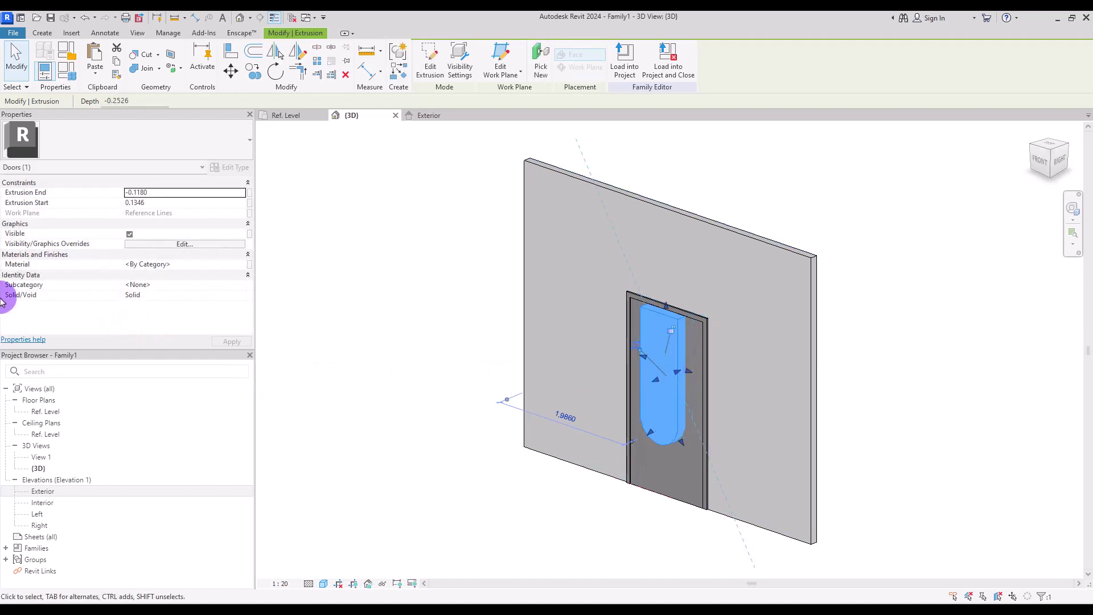
click(239, 295)
click(245, 295)
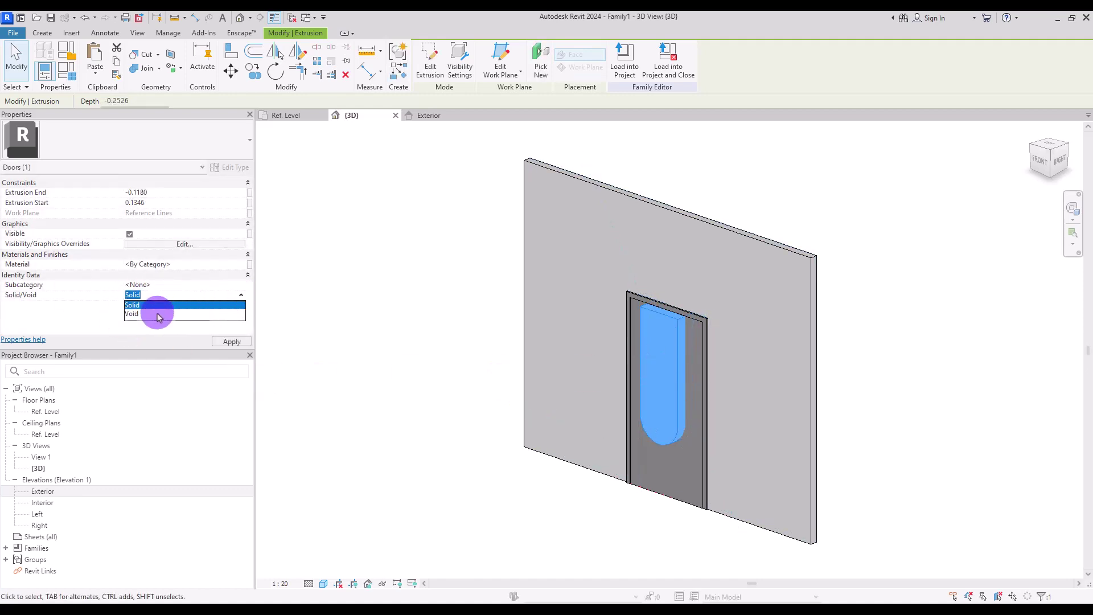
click(156, 310)
click(431, 424)
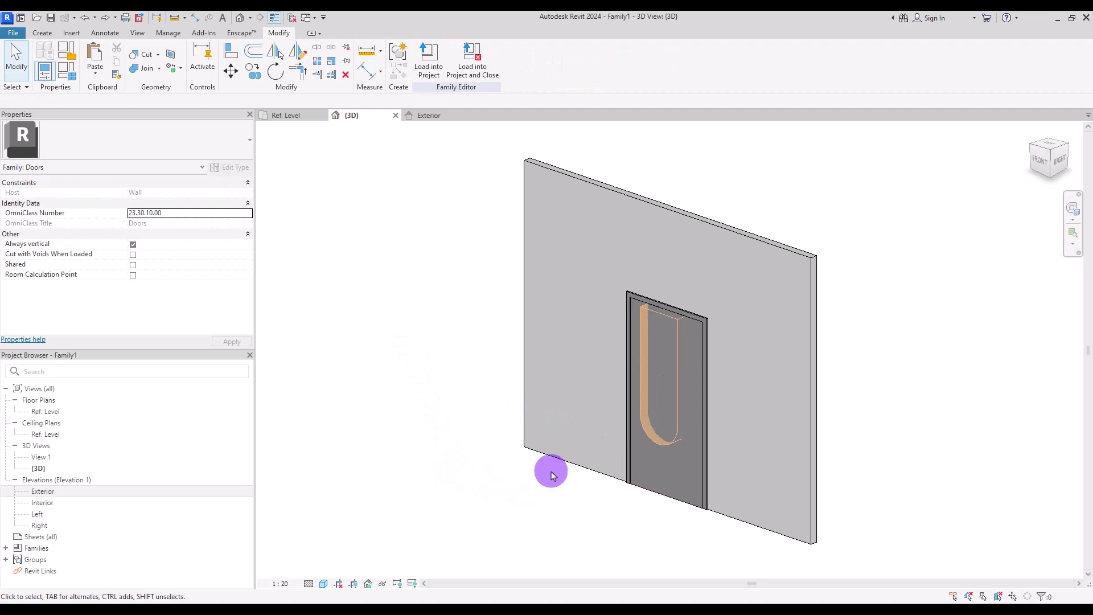
Cut the door panel with the void to open the round-bottomed slot
click(144, 54)
click(693, 493)
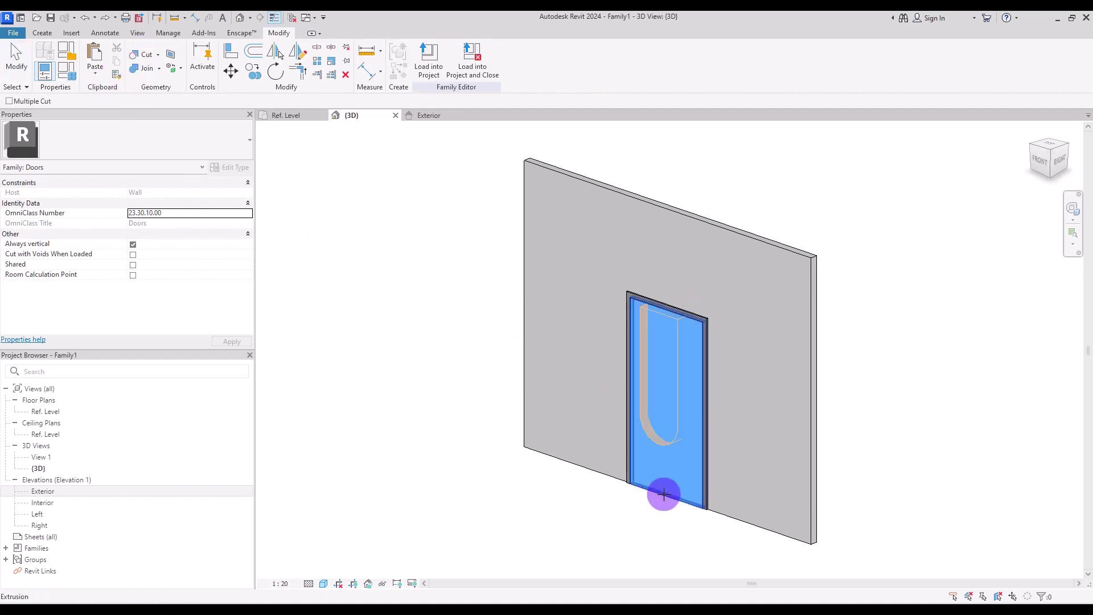
click(650, 436)
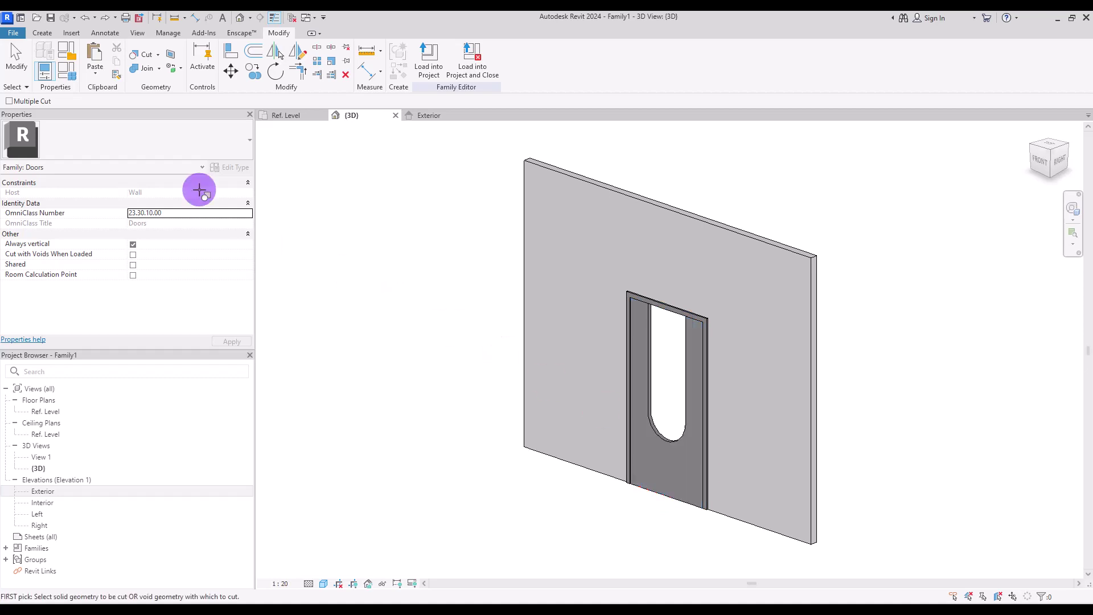
click(230, 167)
click(336, 46)
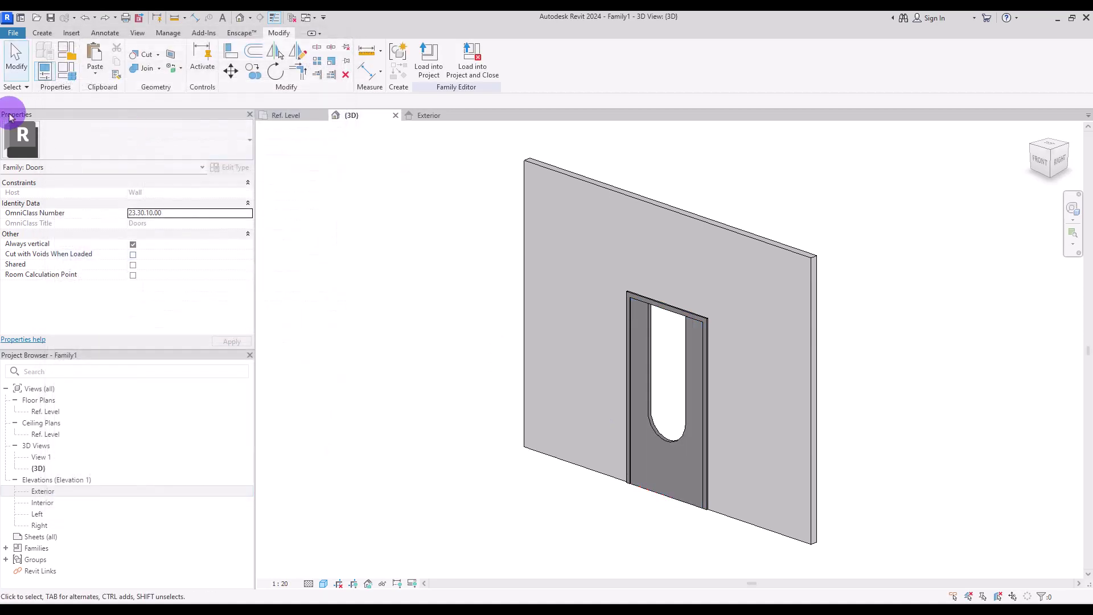
click(67, 65)
Set Centre B to 0.8000 in Family Types and apply it
click(149, 163)
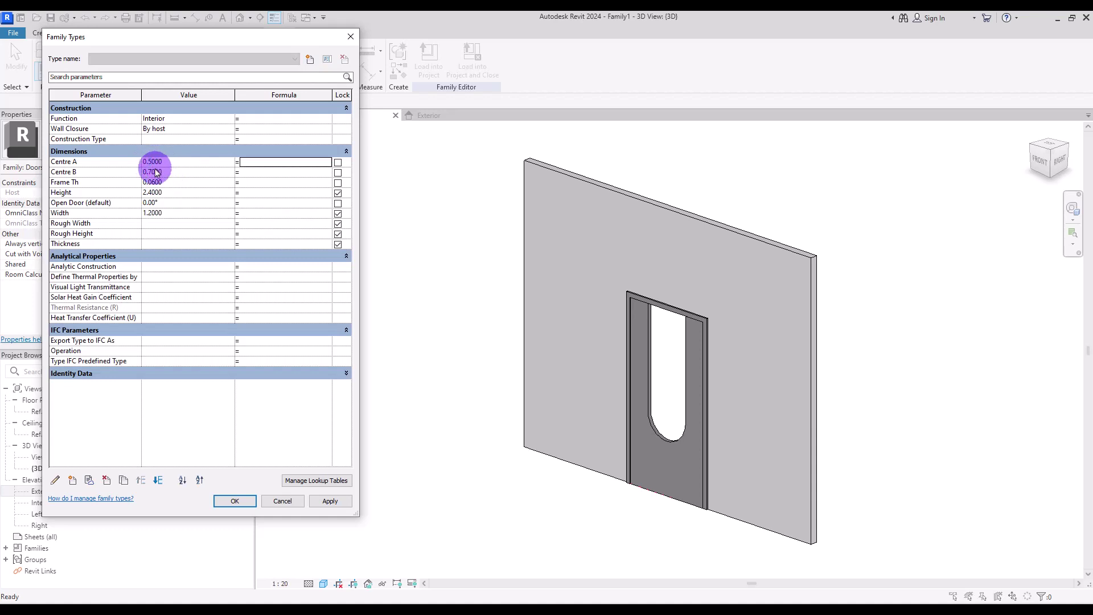
drag(149, 172, 132, 272)
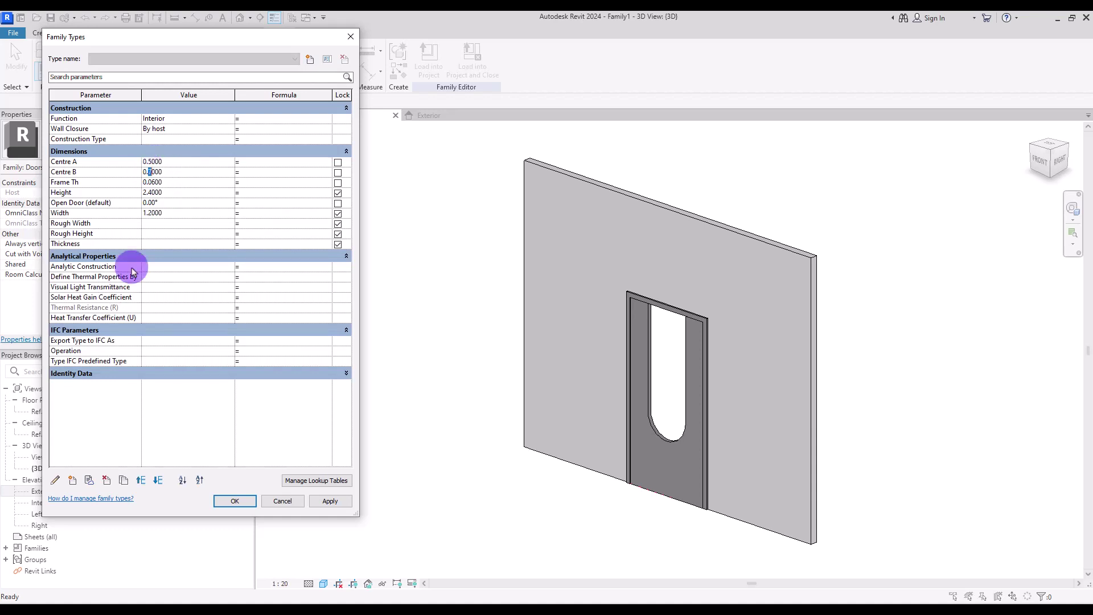
click(331, 501)
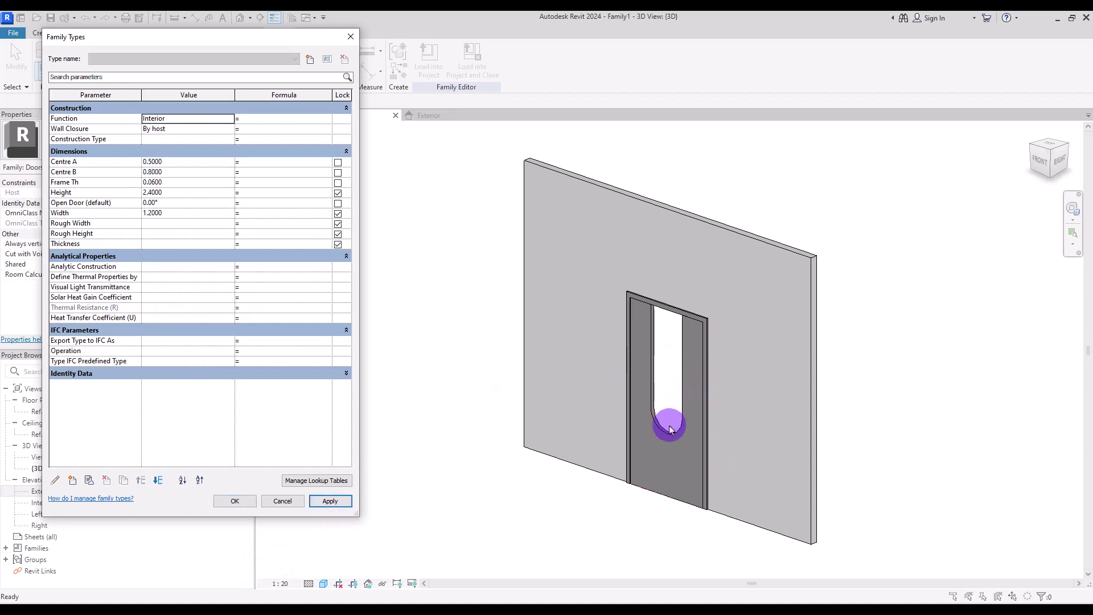
key(Escape)
Copy the door panel, paste it aligned to the same place, and edit its extrusion sketch
click(652, 484)
click(117, 63)
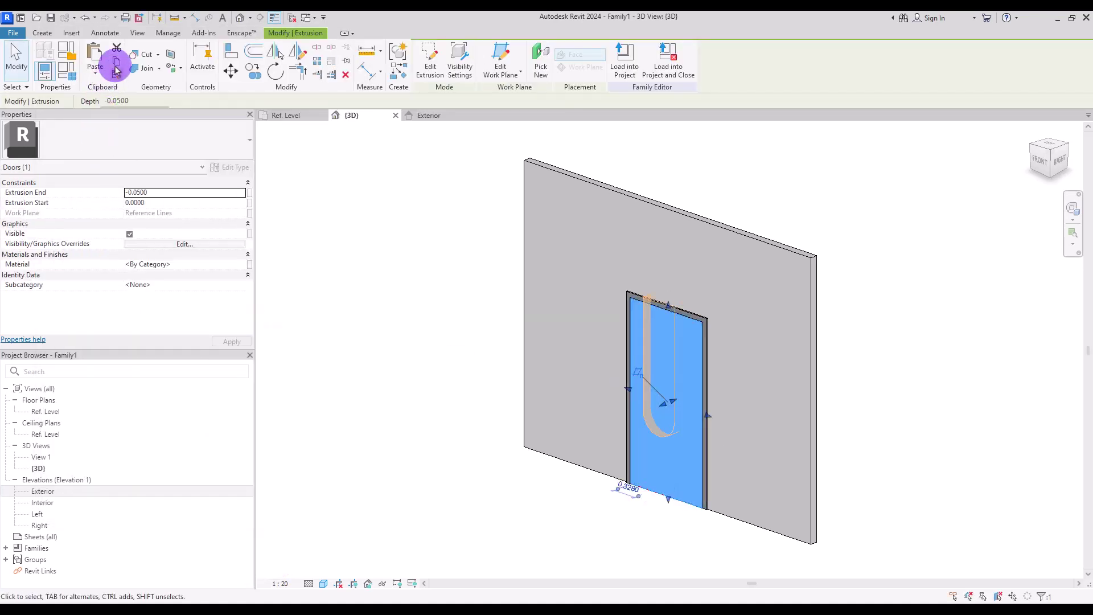
click(95, 68)
click(146, 186)
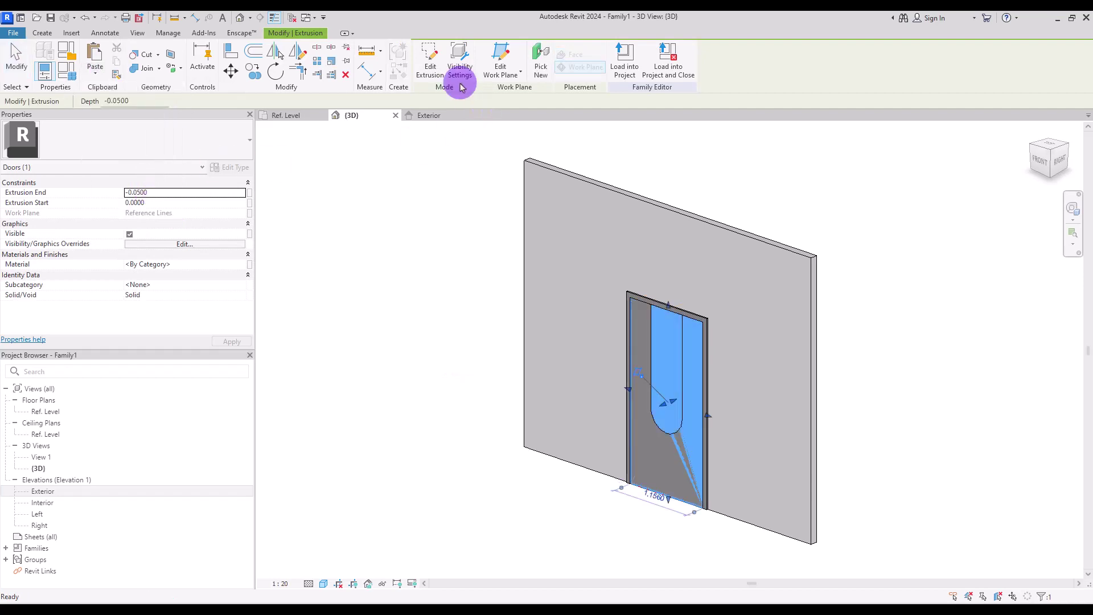
click(430, 57)
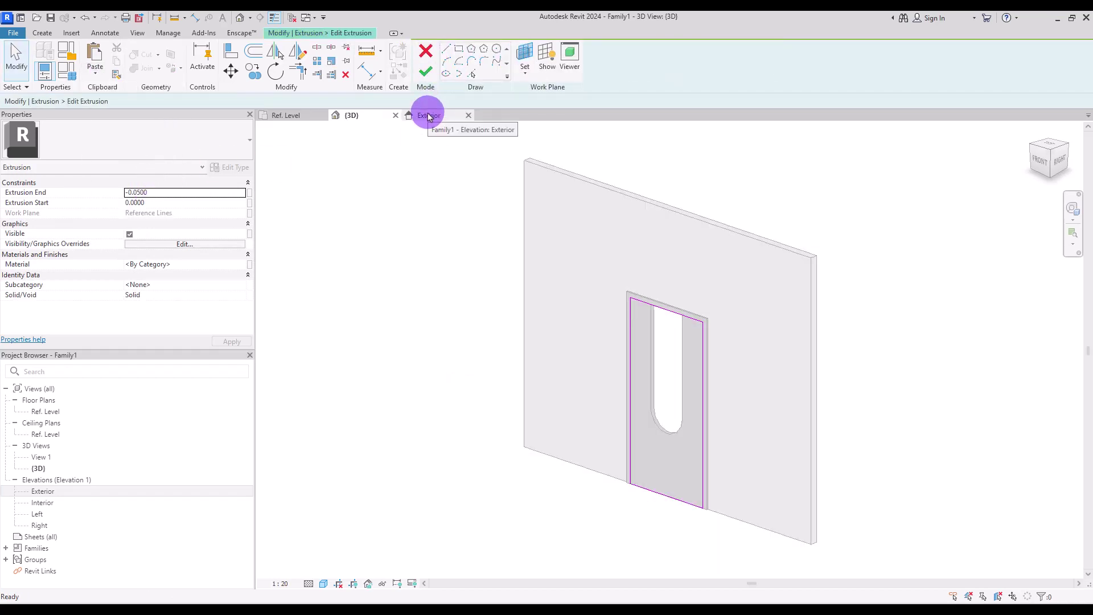
In the Exterior elevation, pick the opening's side edges and both bottom arc halves as sketch lines
click(429, 117)
scroll(612, 290, up, 2)
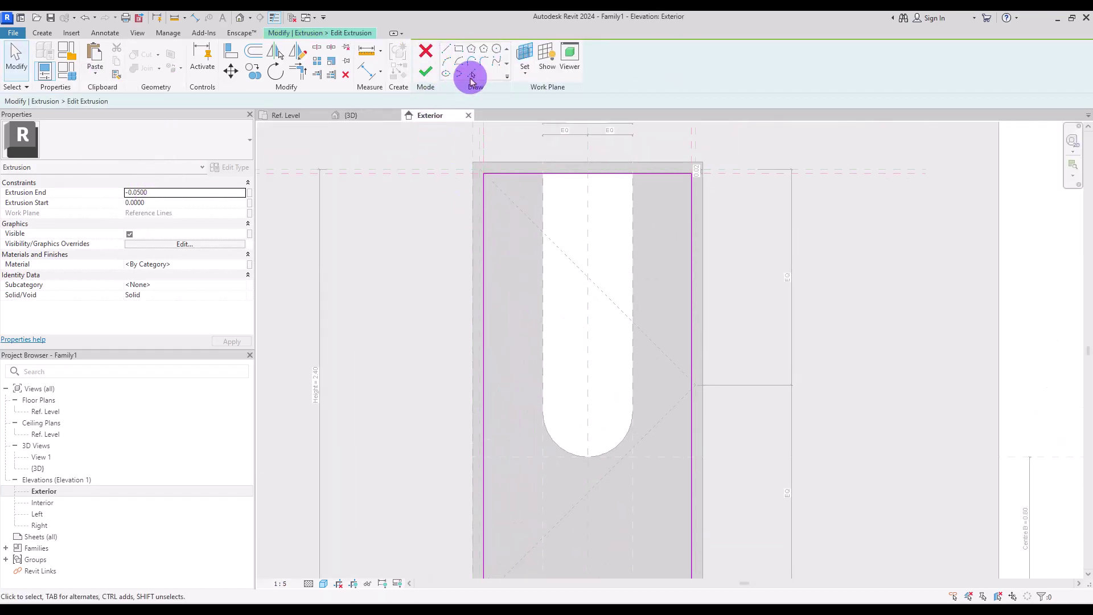
click(471, 76)
click(542, 259)
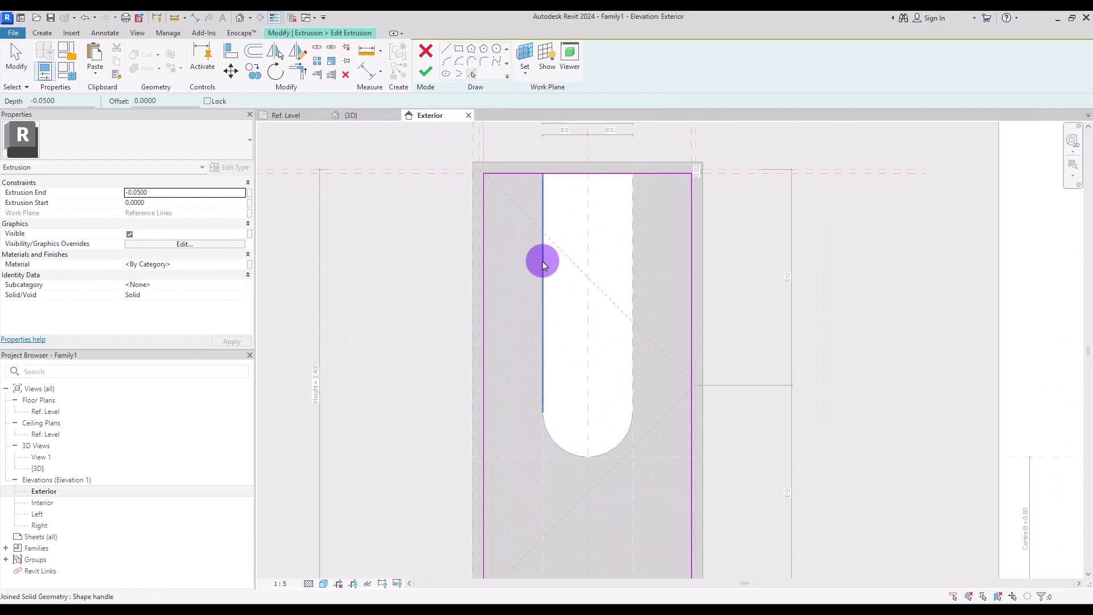
click(634, 227)
click(619, 447)
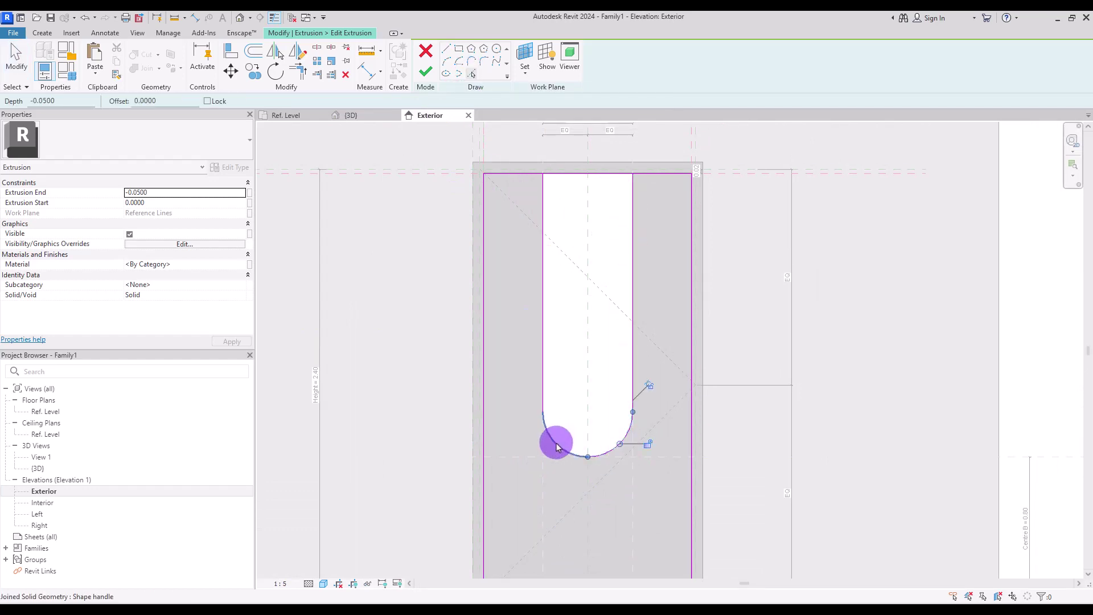
click(557, 439)
Delete the unwanted outer sketch lines
click(298, 71)
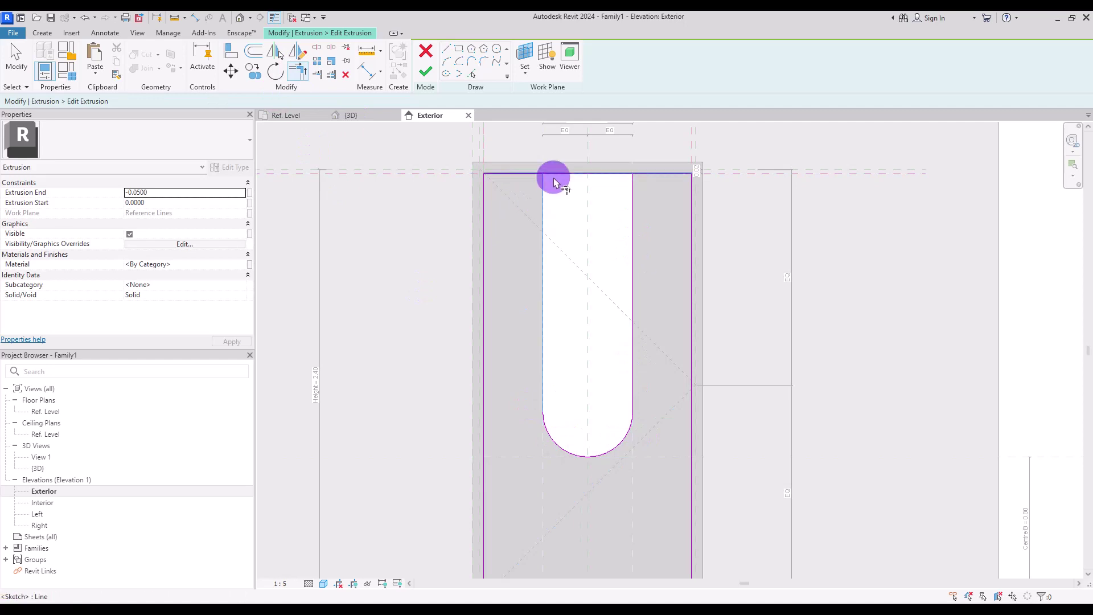
middle_drag(620, 176, 614, 134)
key(Escape)
scroll(481, 276, down, 2)
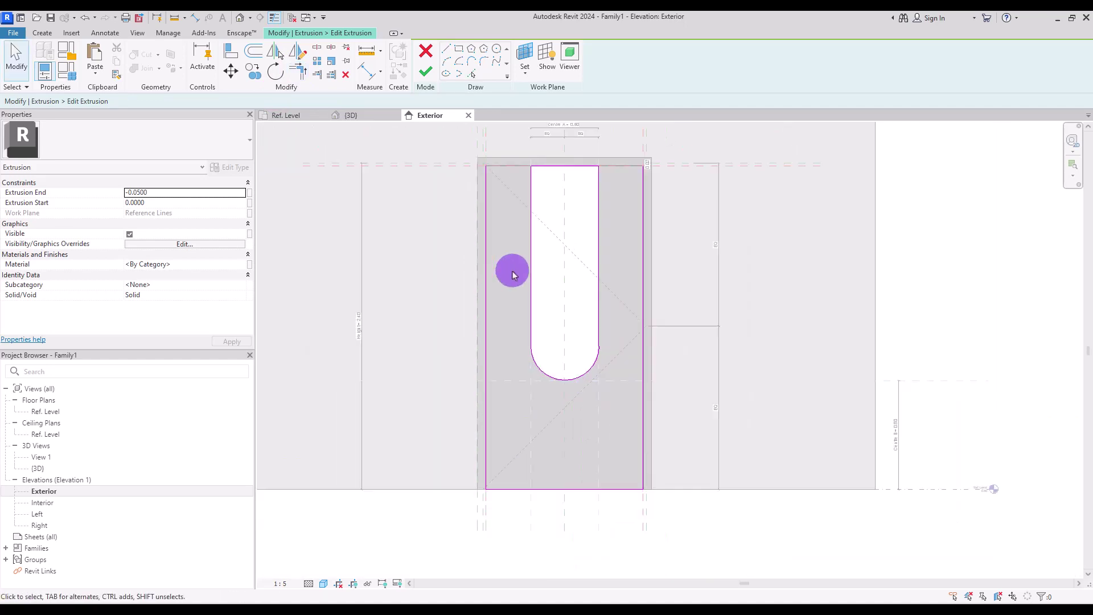
click(497, 270)
ctrl+click(654, 385)
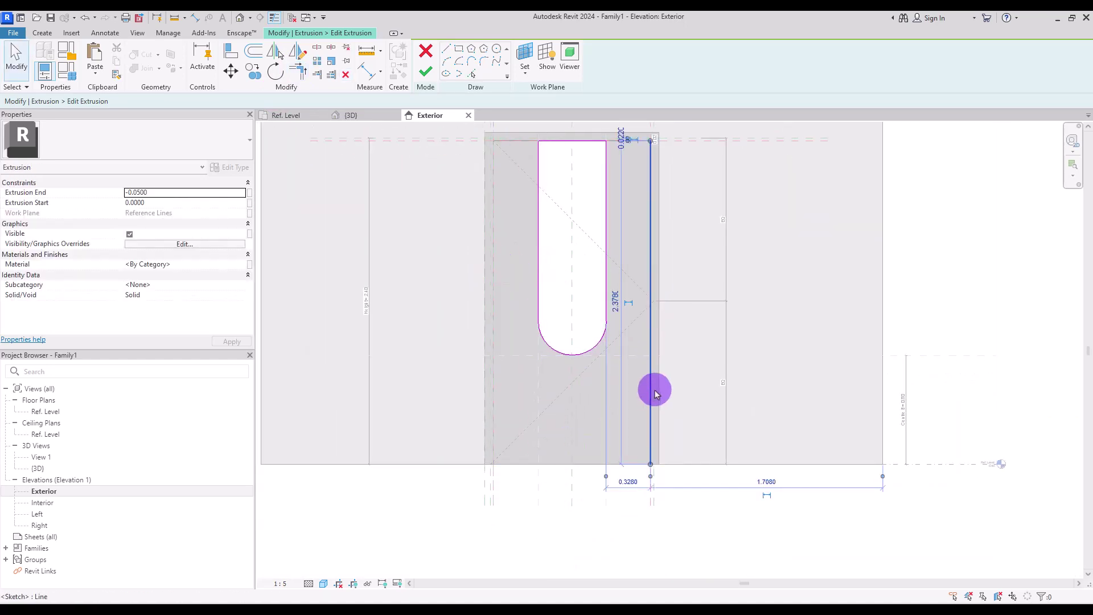
key(Delete)
middle_drag(456, 218, 454, 243)
Pick the slot's top, sides and arc as sketch lines with a 0.01 offset
click(472, 74)
click(168, 104)
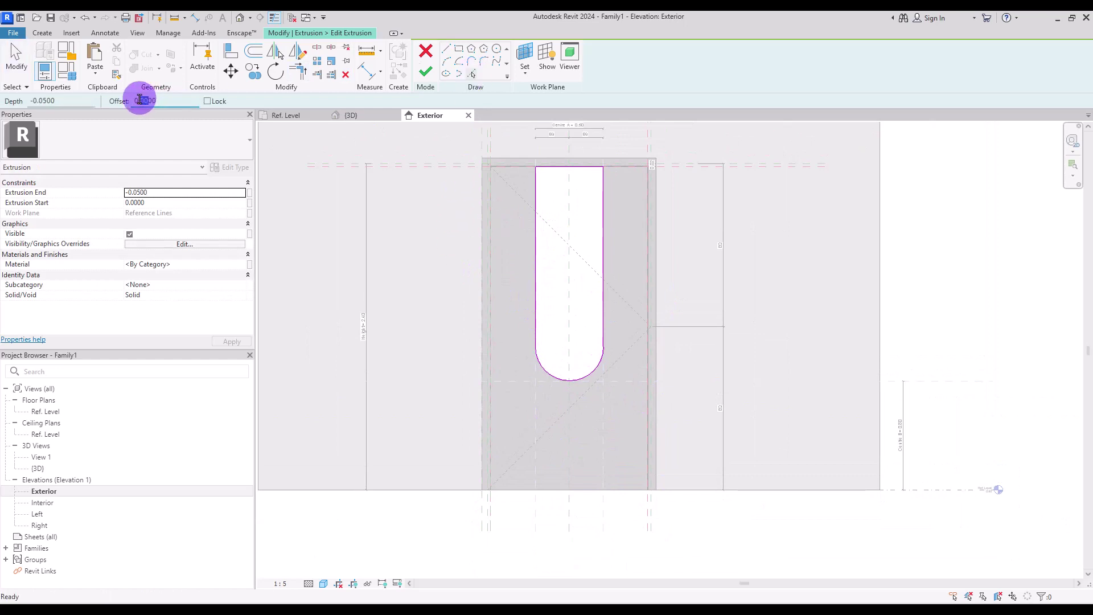
text(0.01)
click(554, 168)
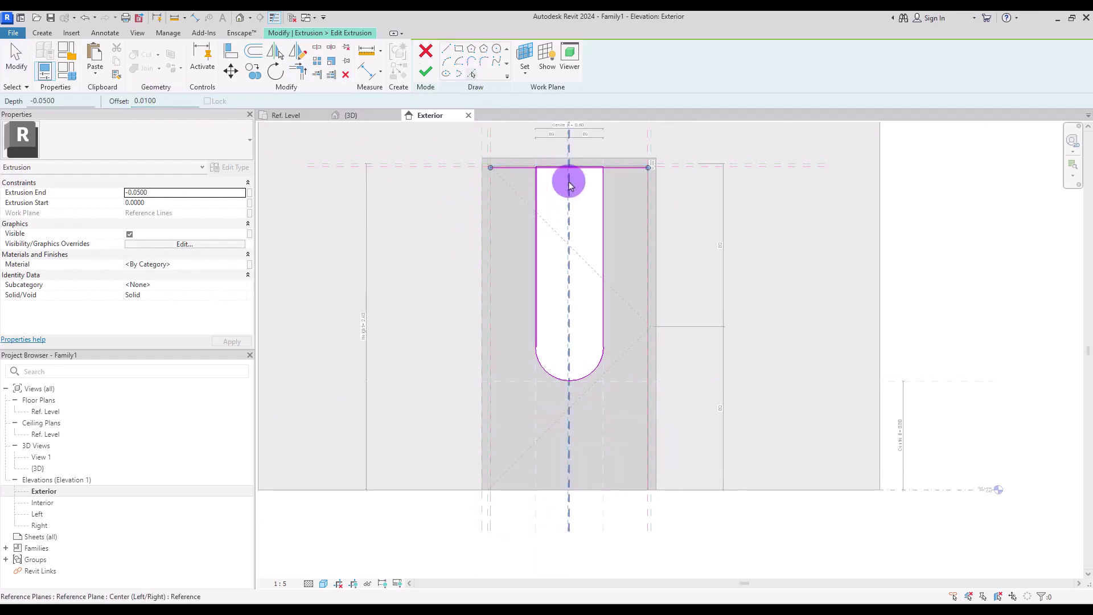
click(603, 284)
click(555, 373)
click(535, 256)
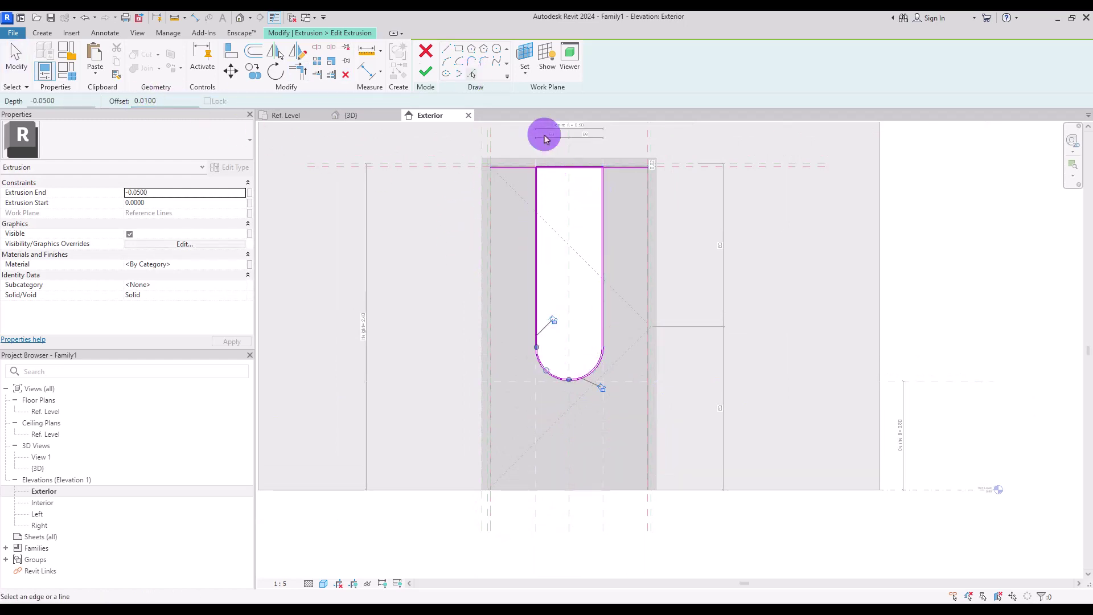
Close the loop's top corner with Trim/Extend (TR) and finish the extrusion sketch
key(t)
key(r)
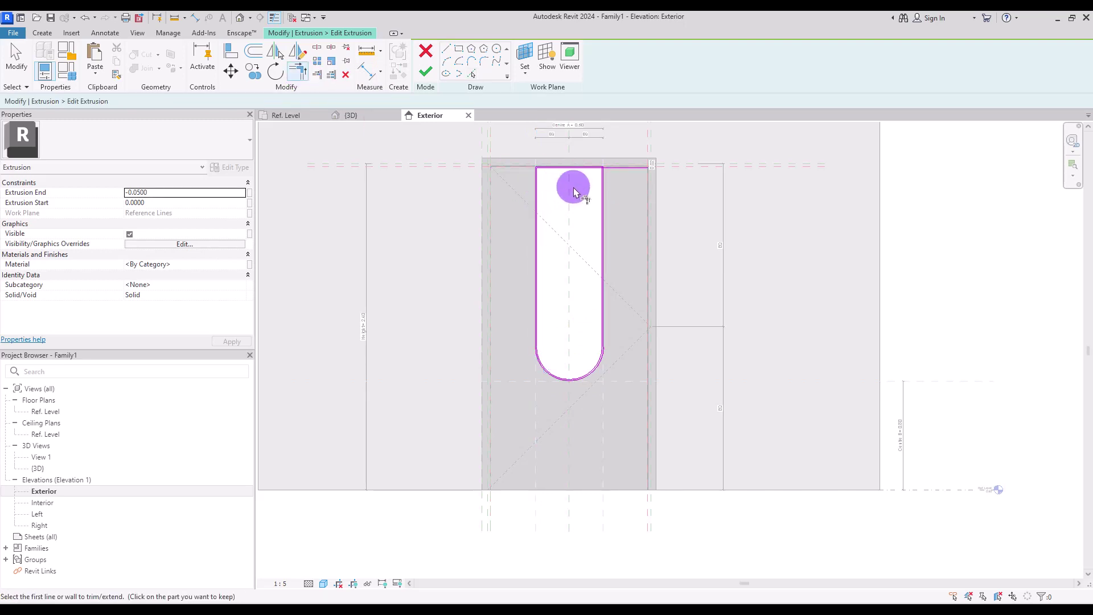
click(552, 169)
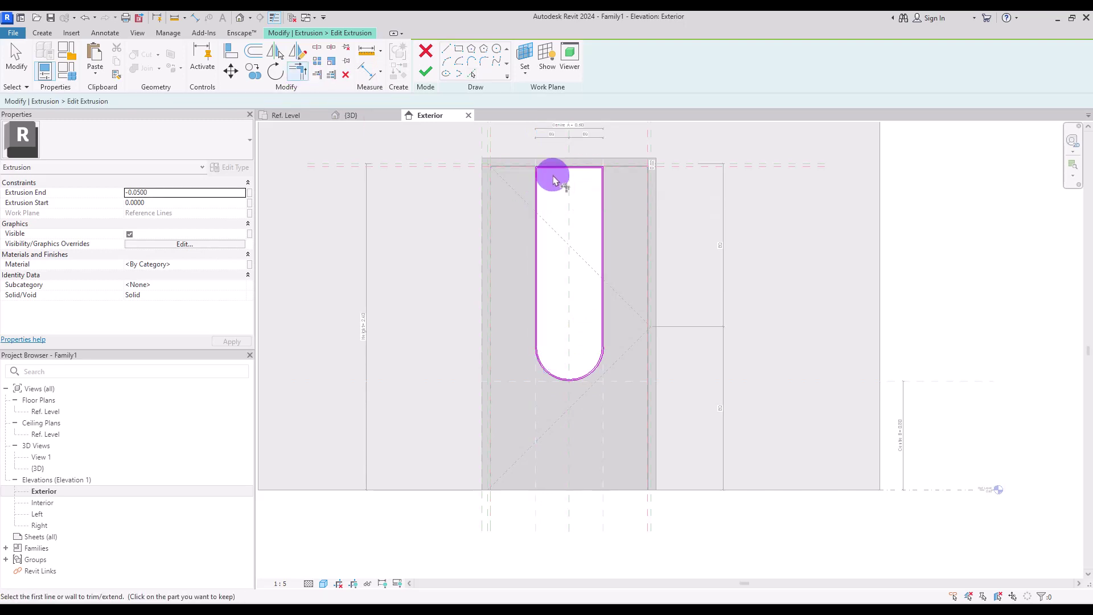
click(425, 74)
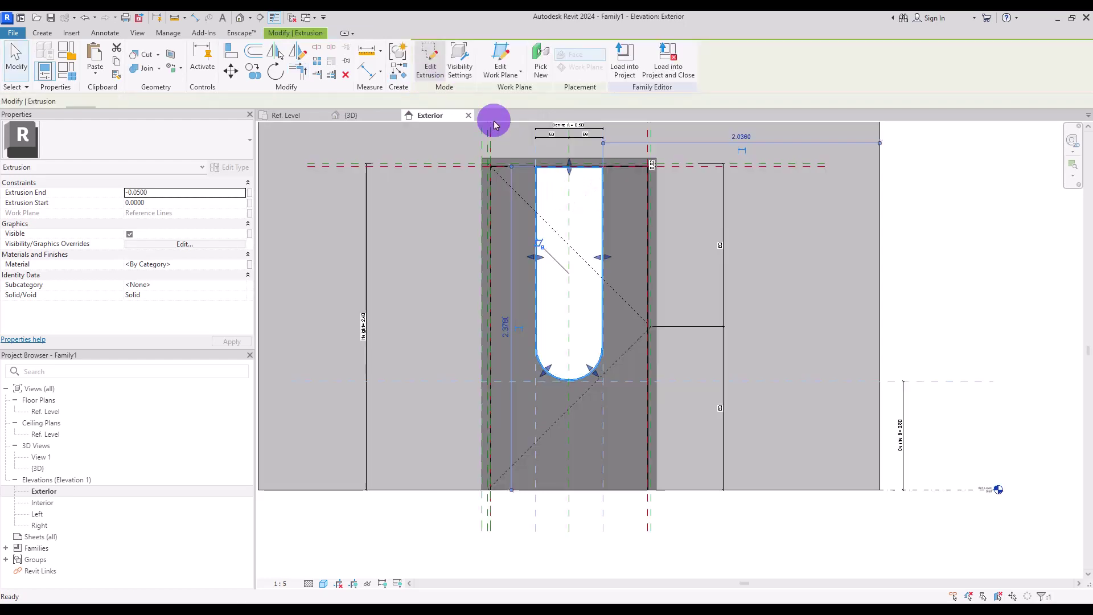
In the Ref. Level plan, set the slot extrusion's Extrusion End to -0.06 and Start to 0.01
click(351, 115)
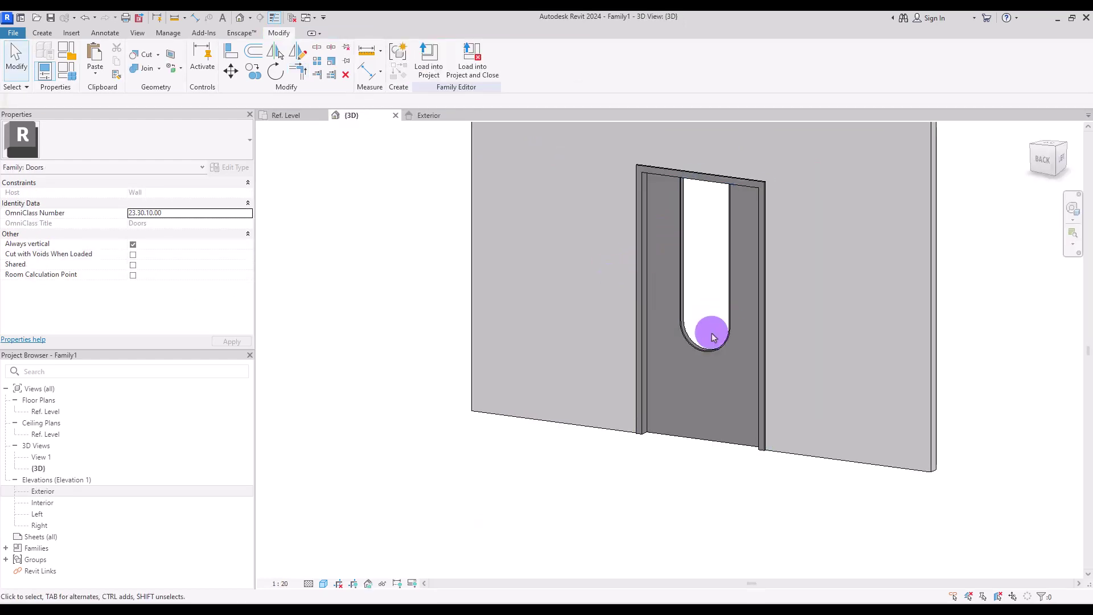
click(286, 115)
click(535, 302)
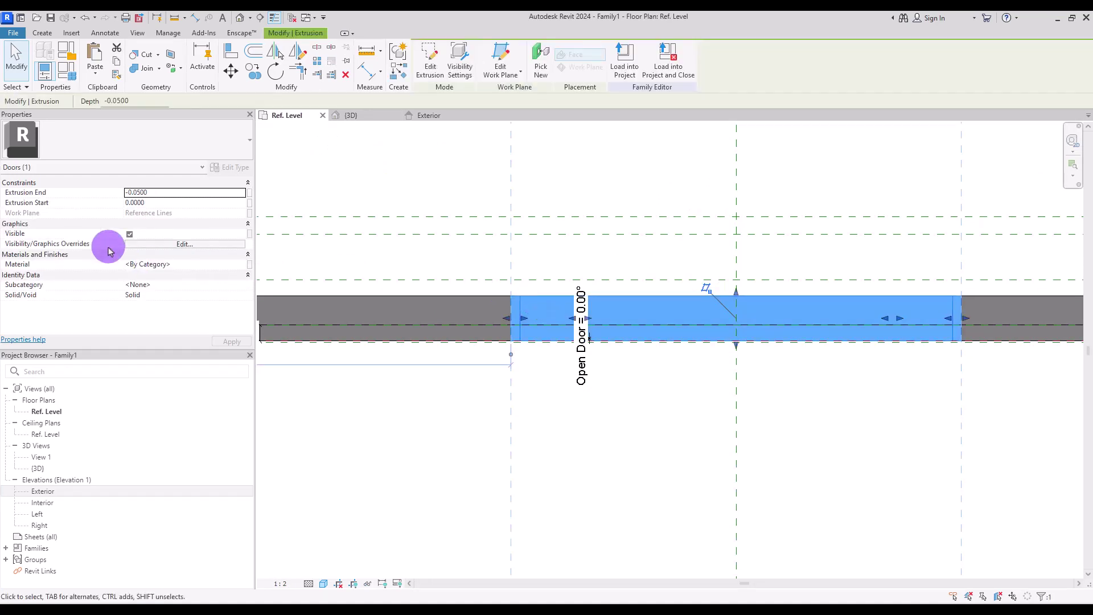
click(136, 194)
click(137, 204)
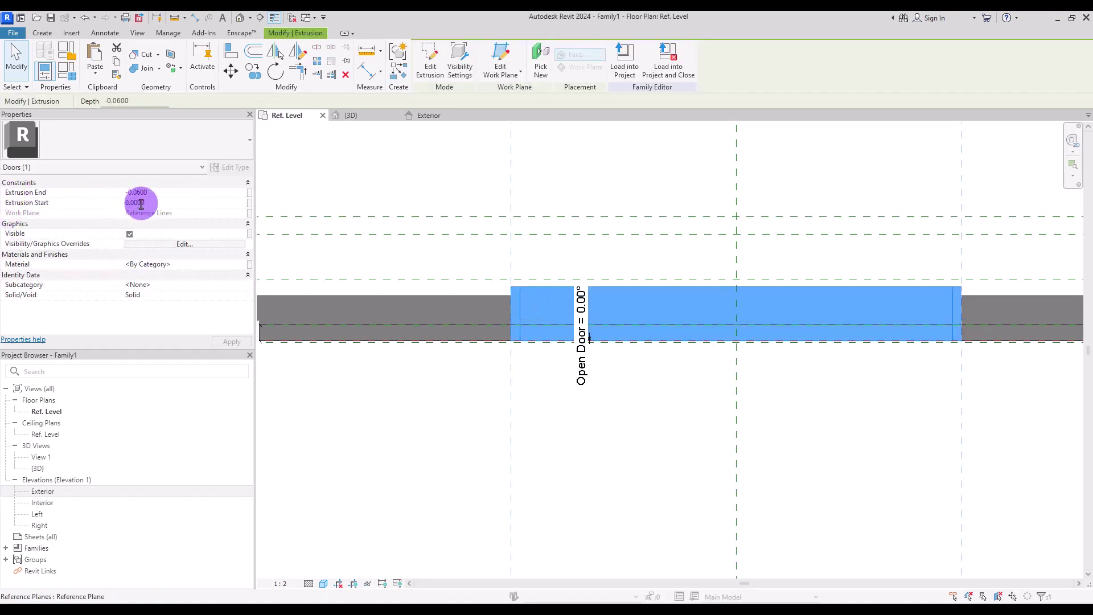
text(0.01)
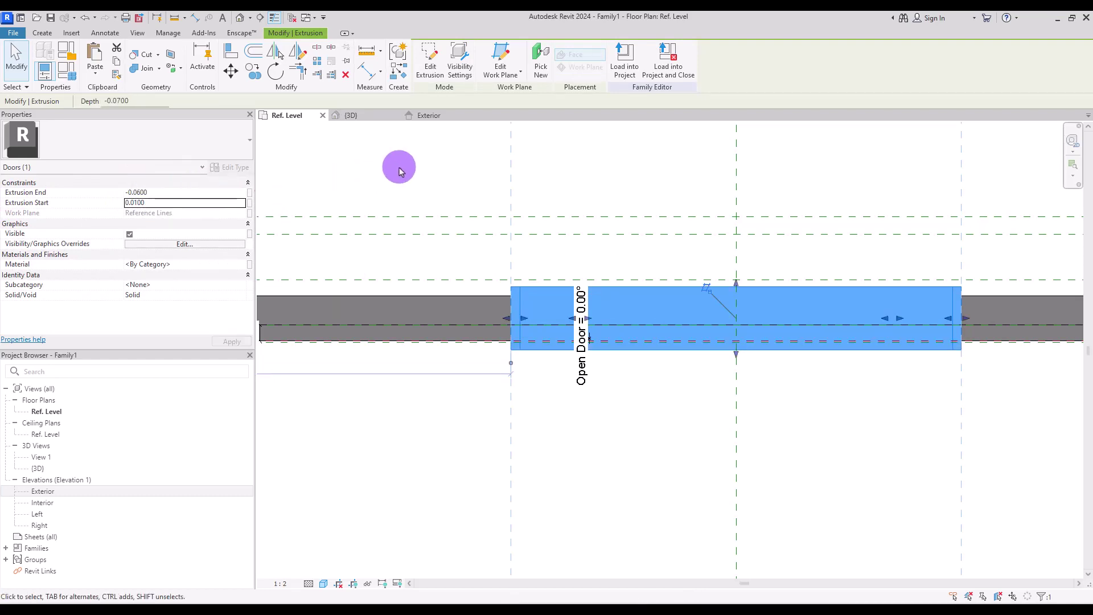
double_click(138, 203)
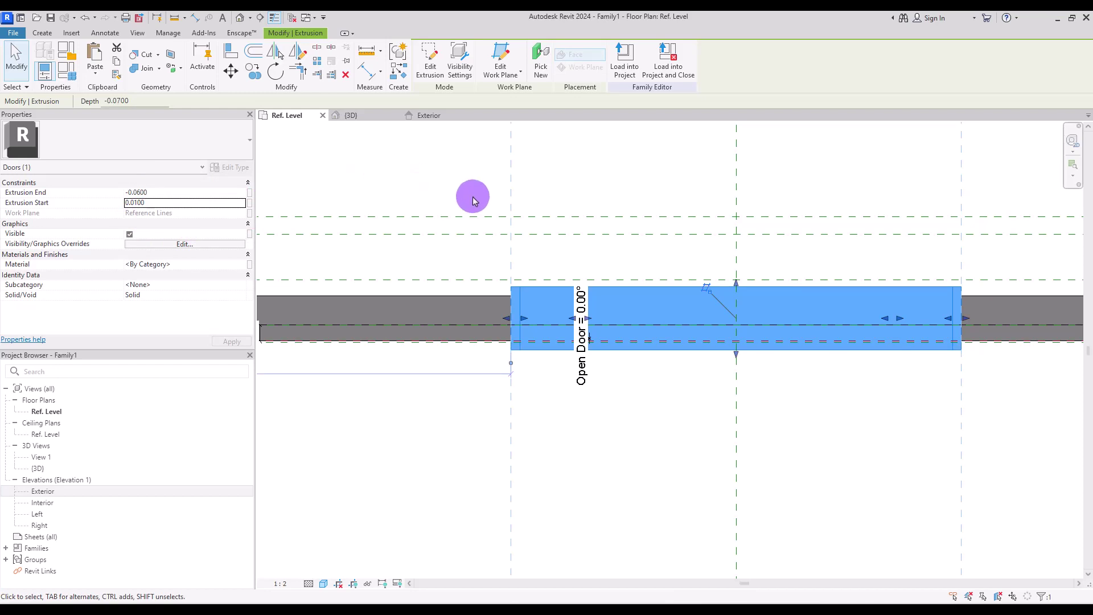
In the 3D view, copy the slot extrusion and paste it Aligned to Same Place
key(ctrl+Tab)
click(637, 254)
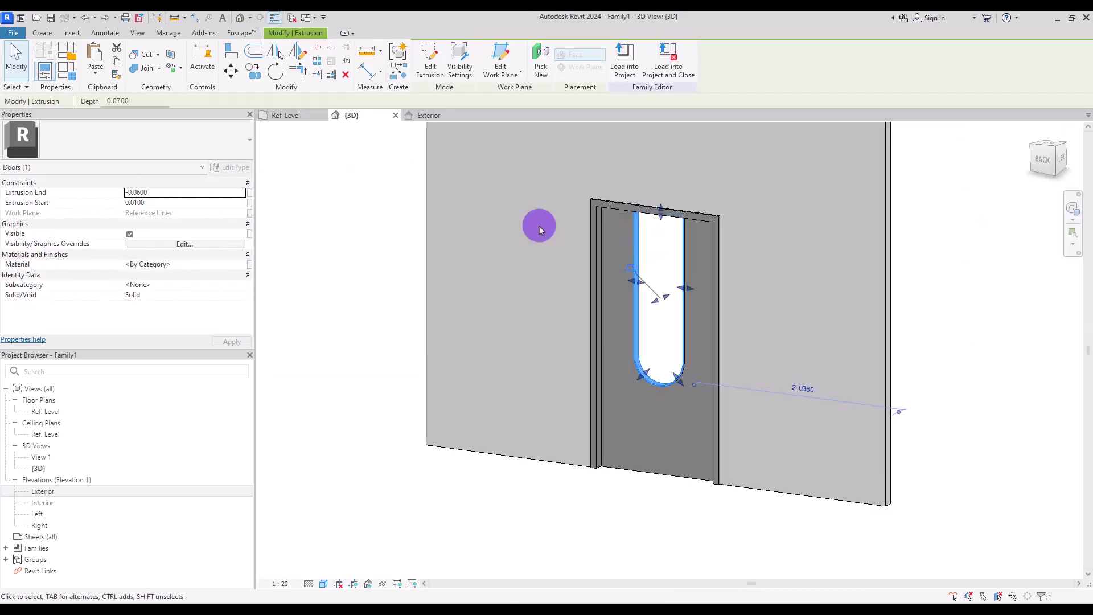
click(96, 69)
click(127, 183)
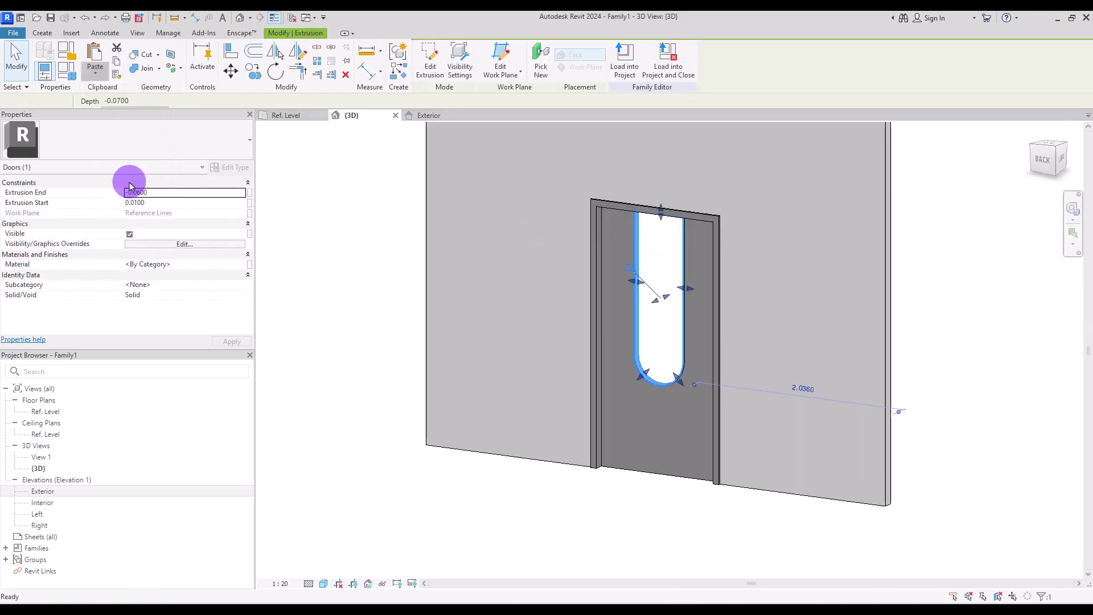
Edit the copied extrusion's sketch, selecting its whole closed loop in the Exterior elevation
click(429, 57)
key(ctrl+Tab)
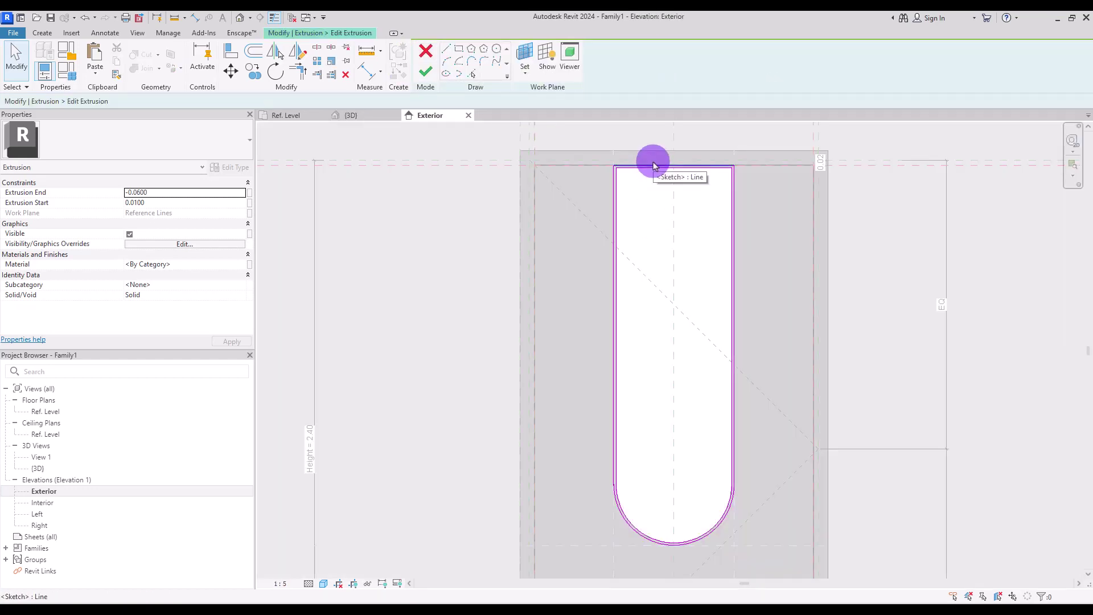
key(Tab)
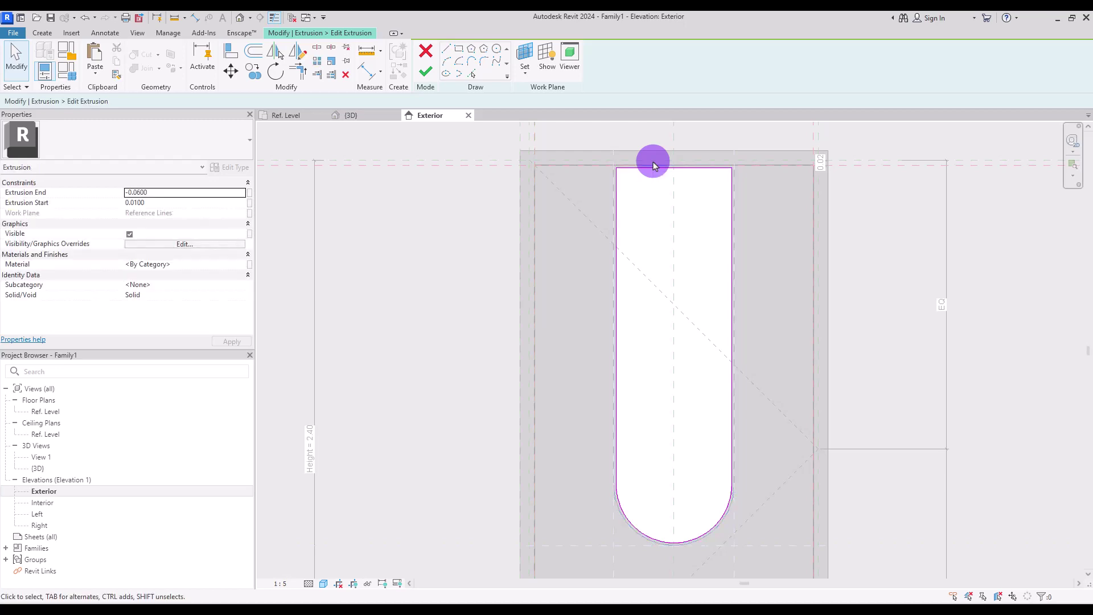
click(426, 71)
Set the copy's Extrusion Start to 0 and Extrusion End to -0.0300
click(174, 202)
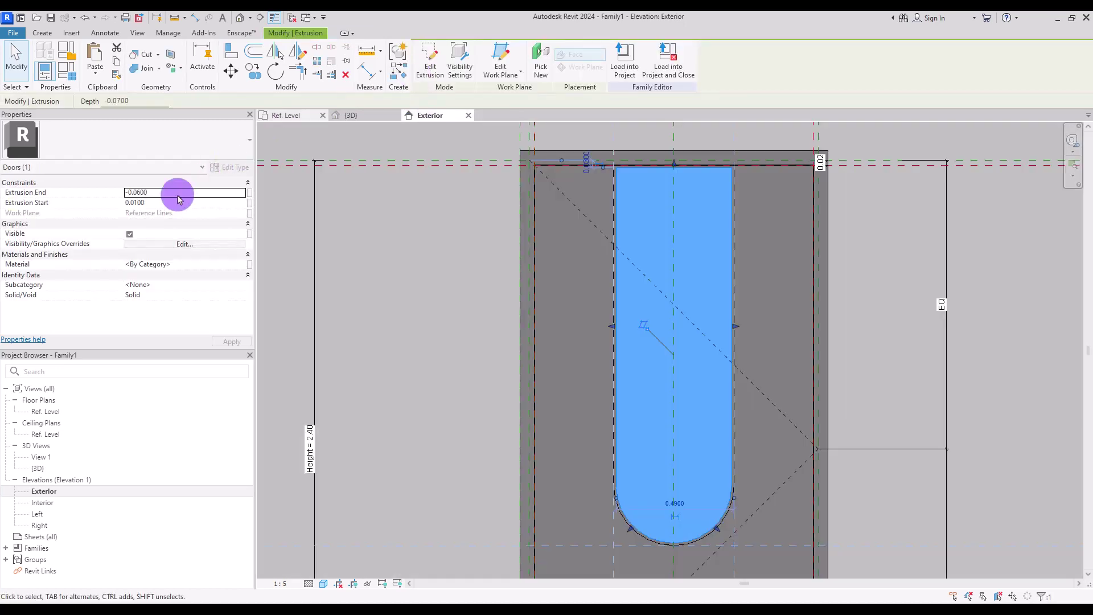
text(0)
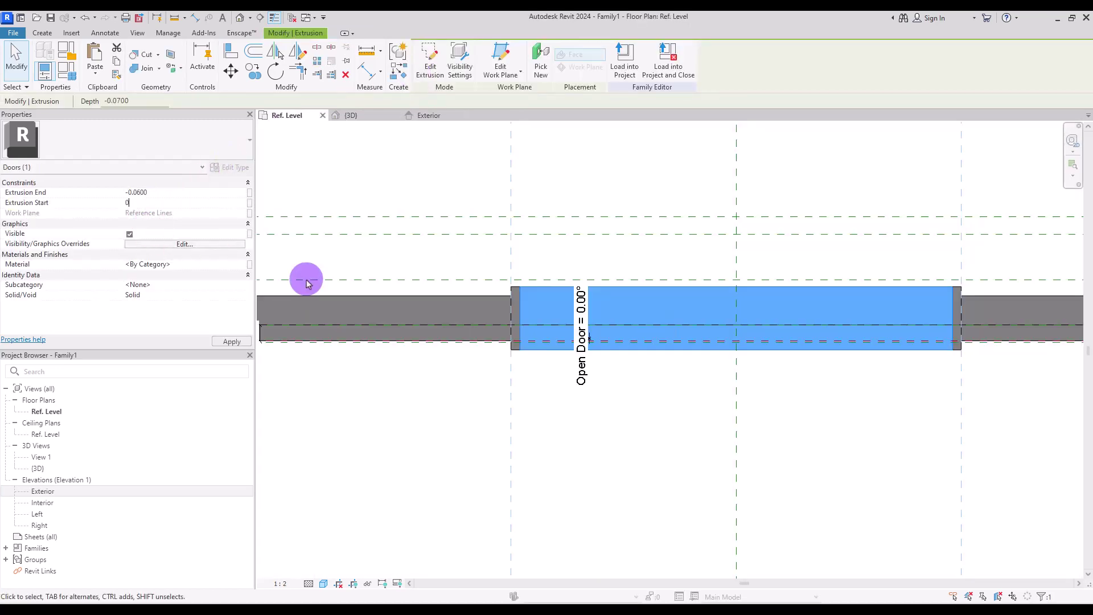
click(142, 192)
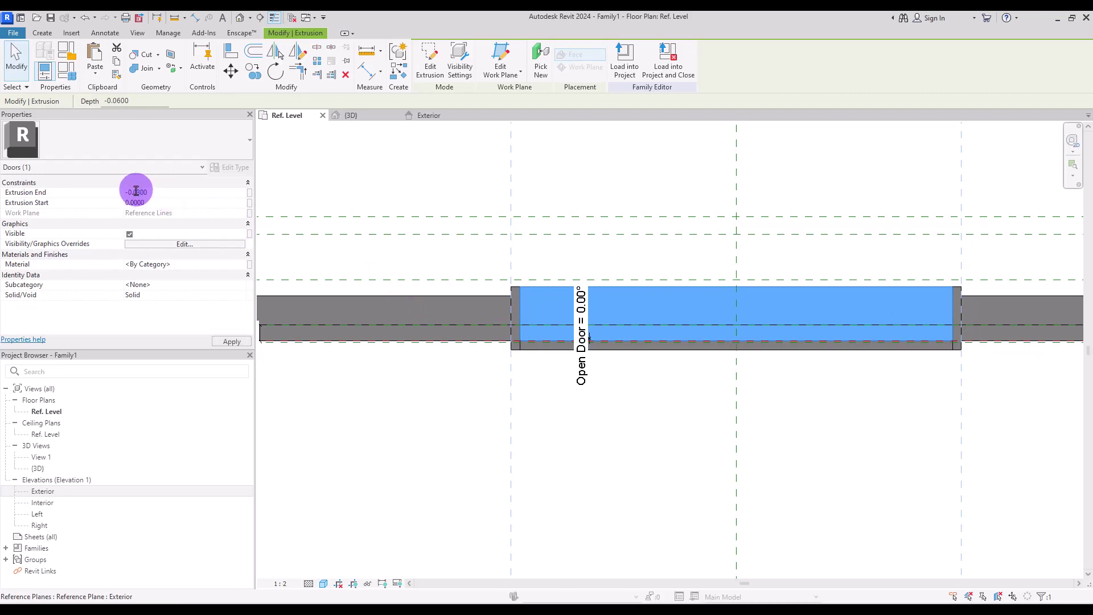
text(-0.0300)
scroll(536, 272, down, 1)
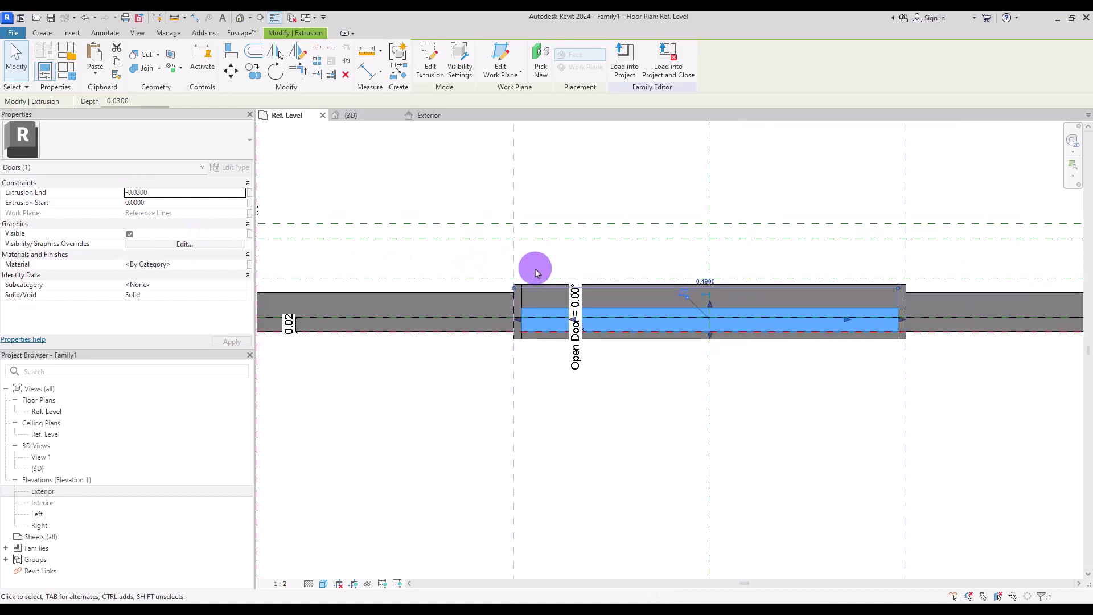
scroll(534, 270, down, 2)
click(387, 151)
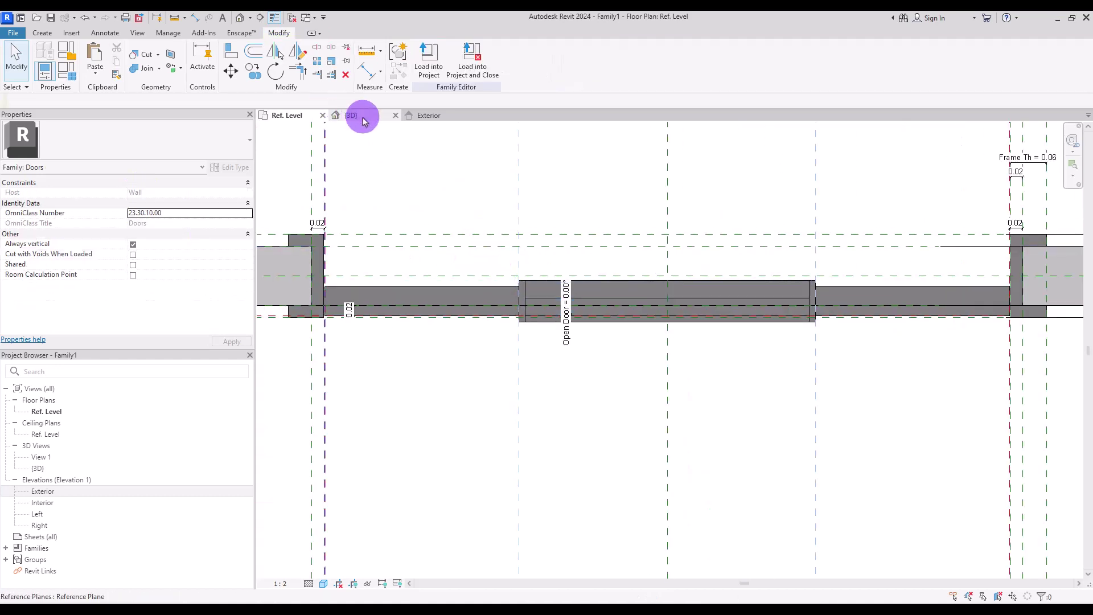
click(351, 116)
Associate the glass pane's Material with a new family parameter named Glass
shift+middle_drag(732, 396, 926, 434)
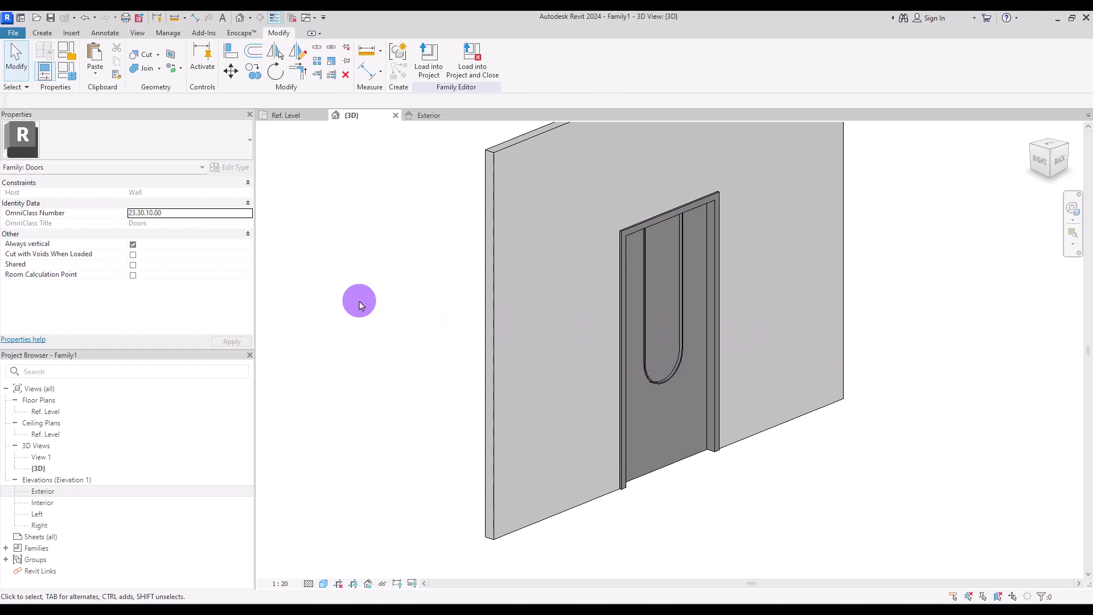
click(661, 382)
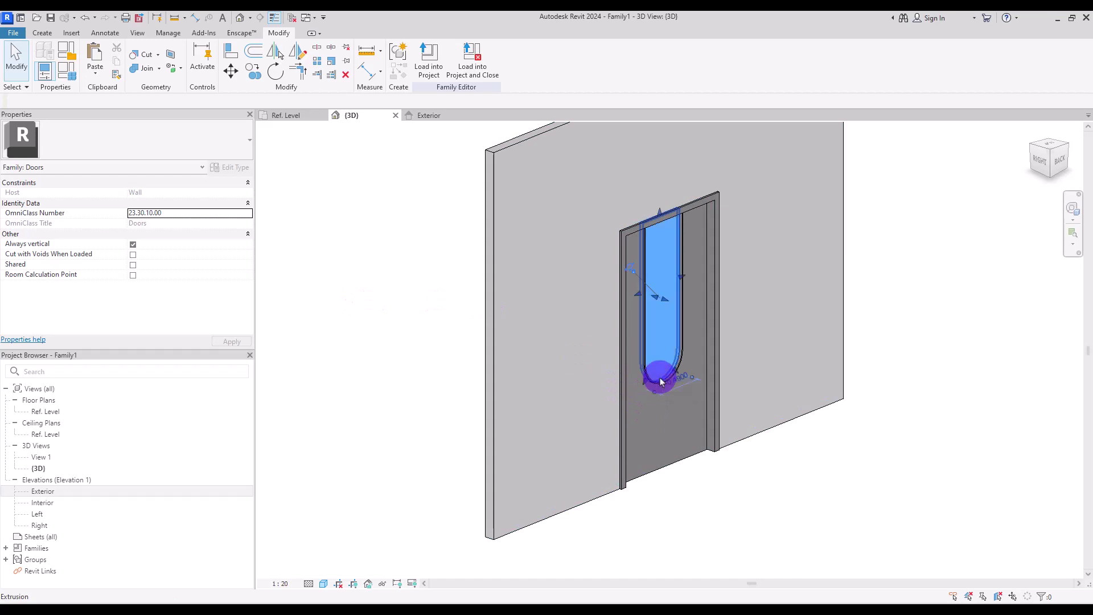
click(250, 265)
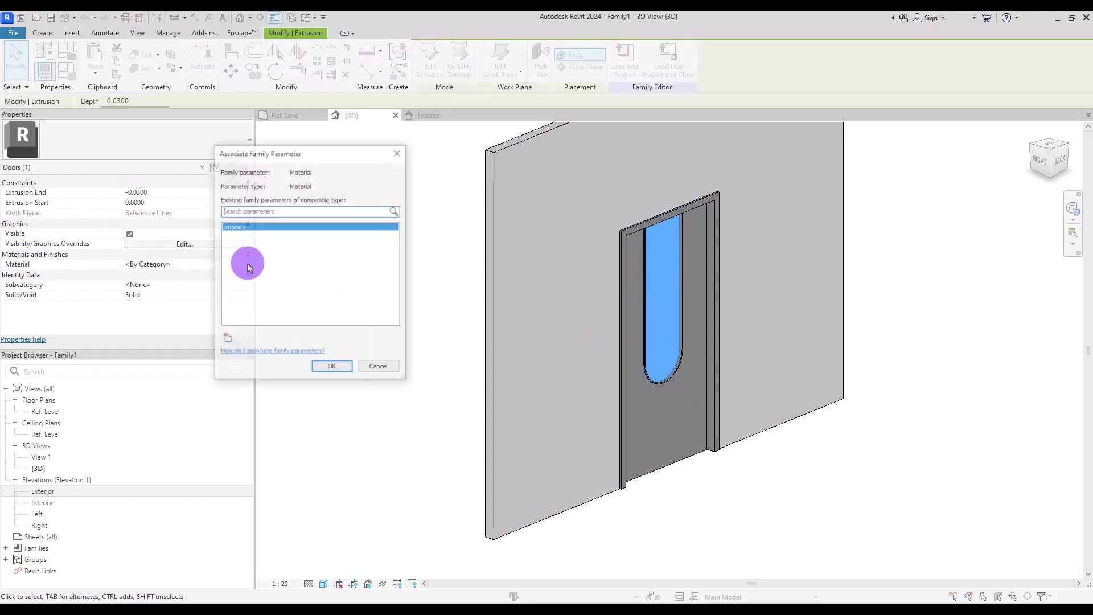
click(227, 341)
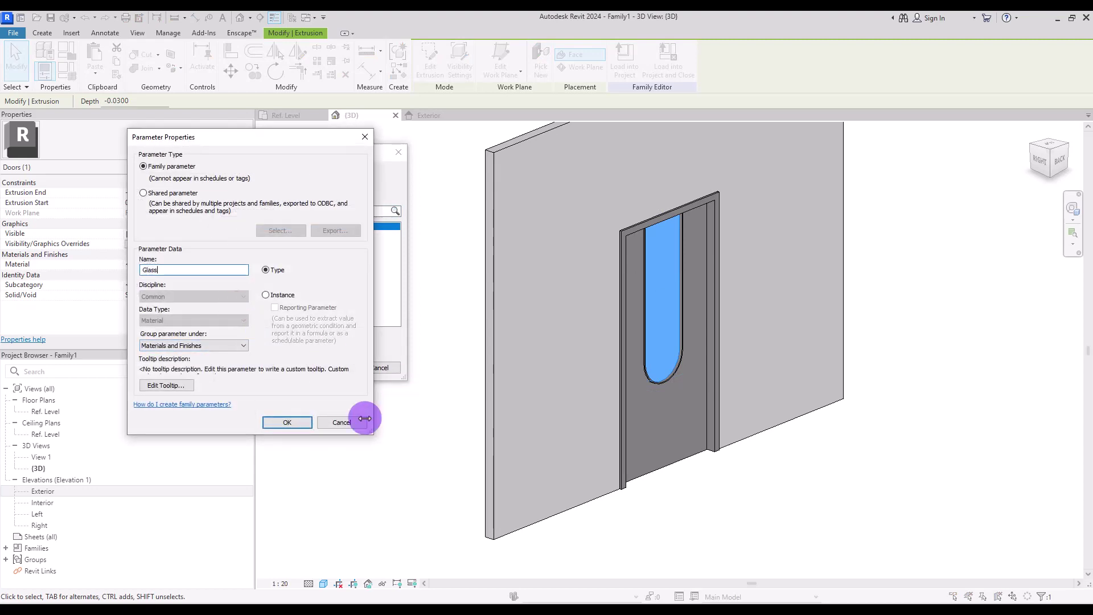
click(290, 422)
click(331, 368)
ctrl+click(716, 366)
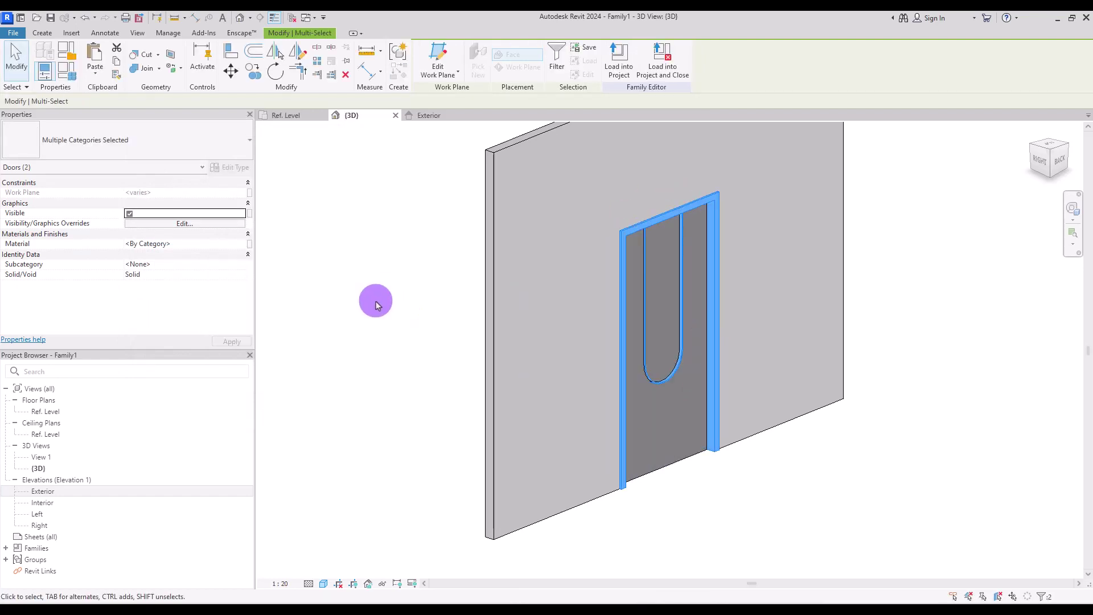
Associate the selected frame elements' Material with a new parameter named Metal
click(250, 246)
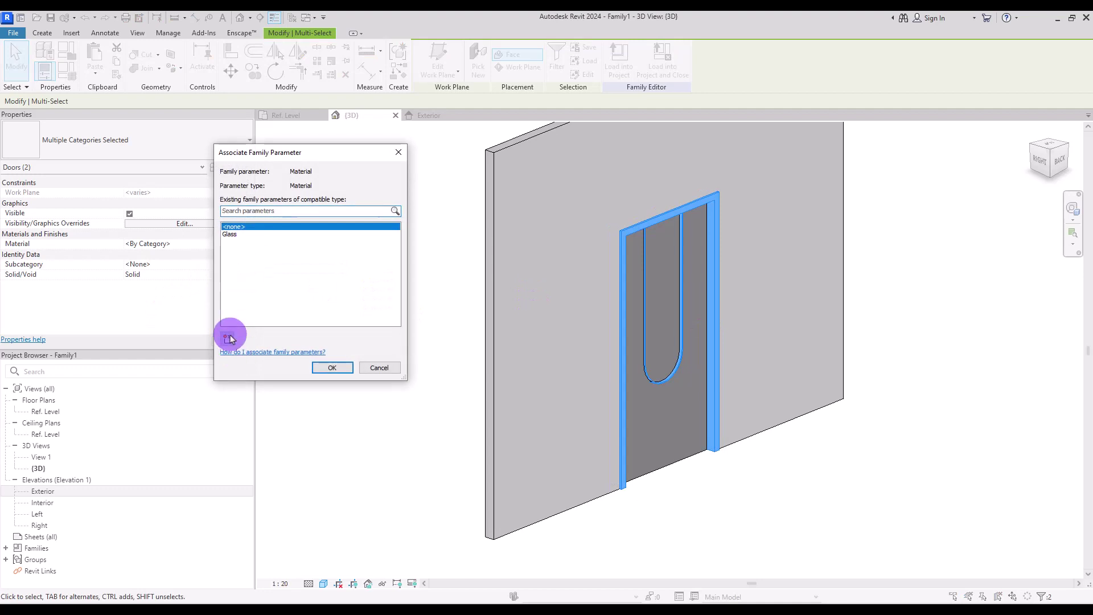
click(229, 338)
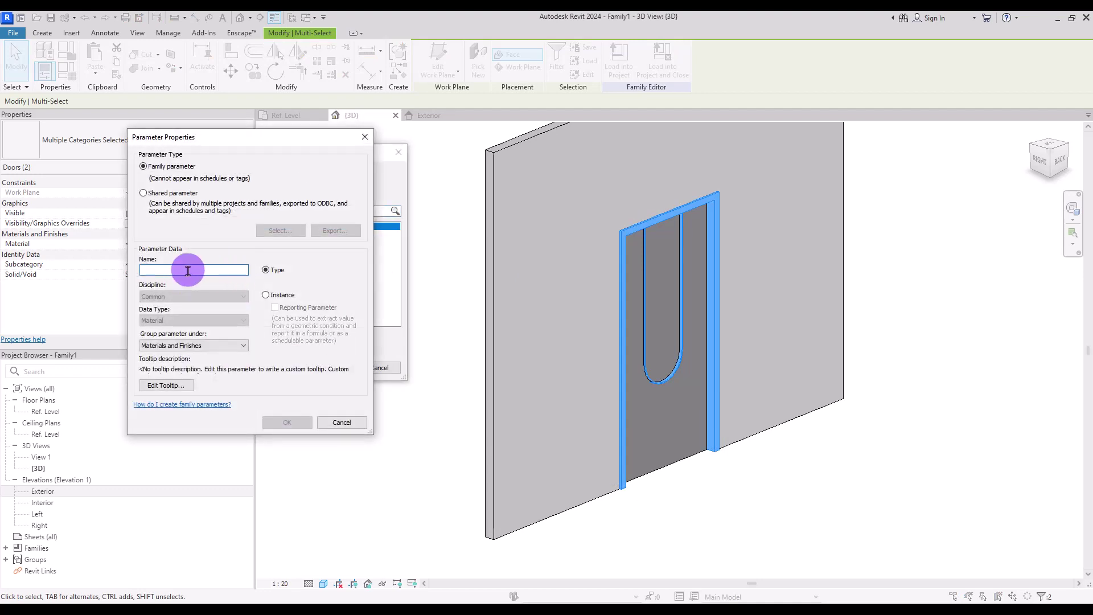
text(Meta)
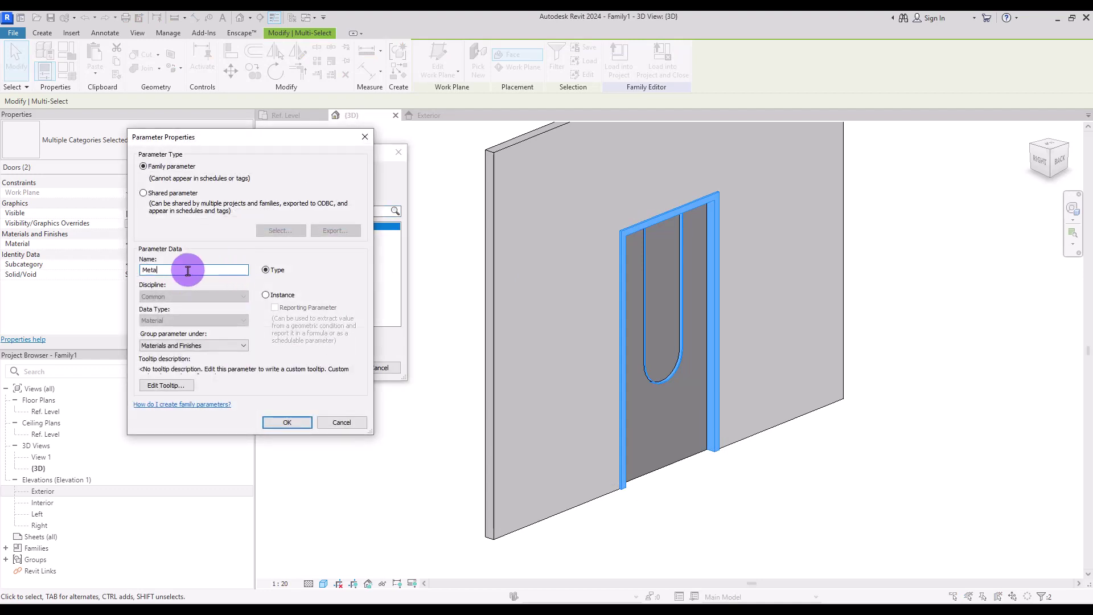
text(l)
click(285, 422)
click(330, 369)
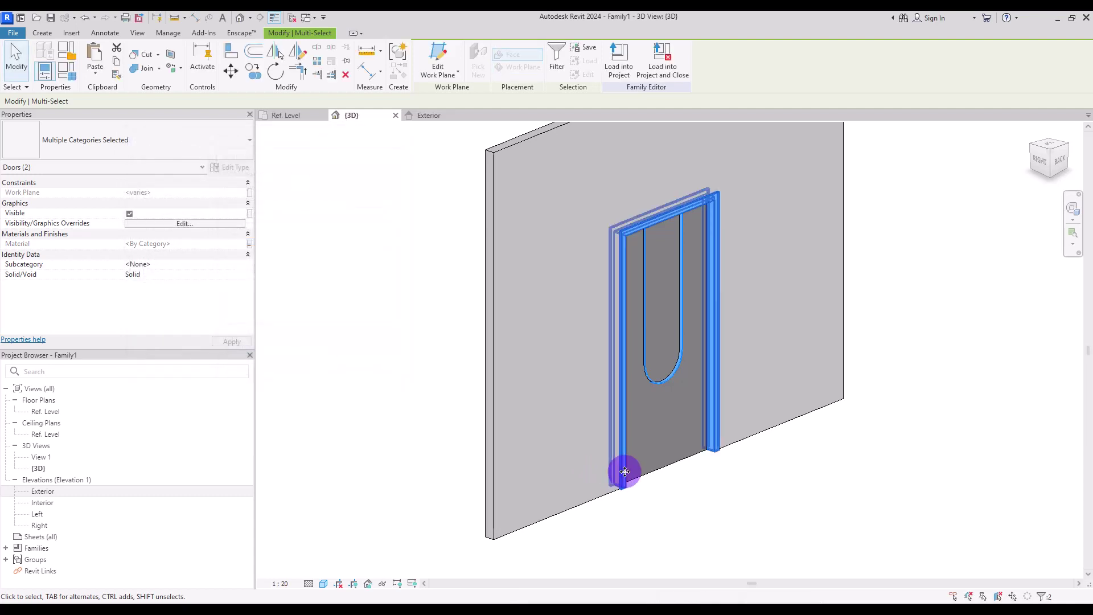
Start a new material parameter for the door panel's Material
click(662, 460)
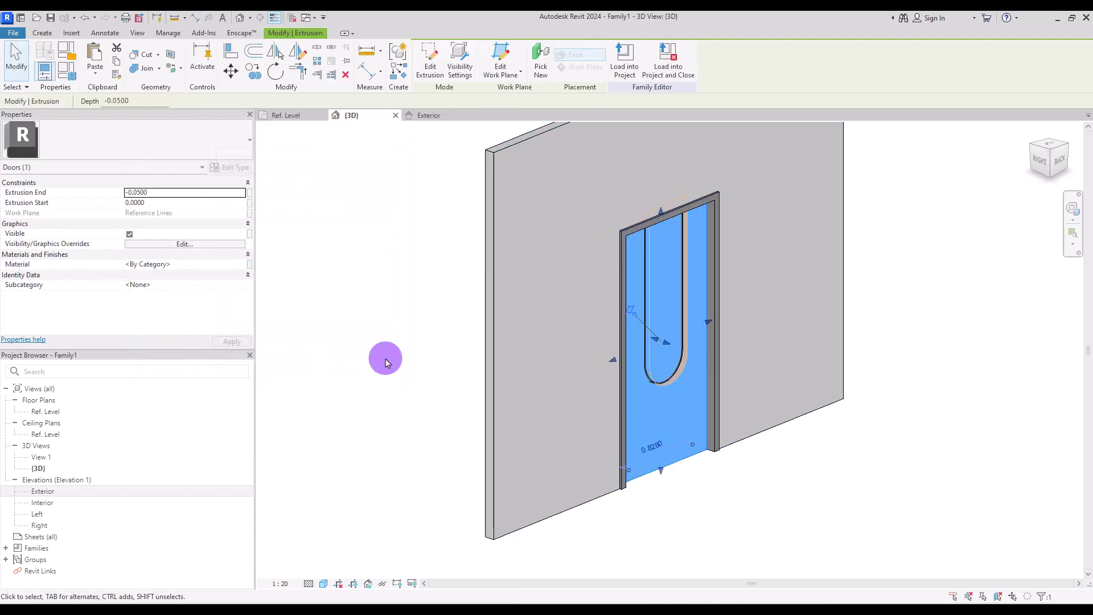
click(250, 266)
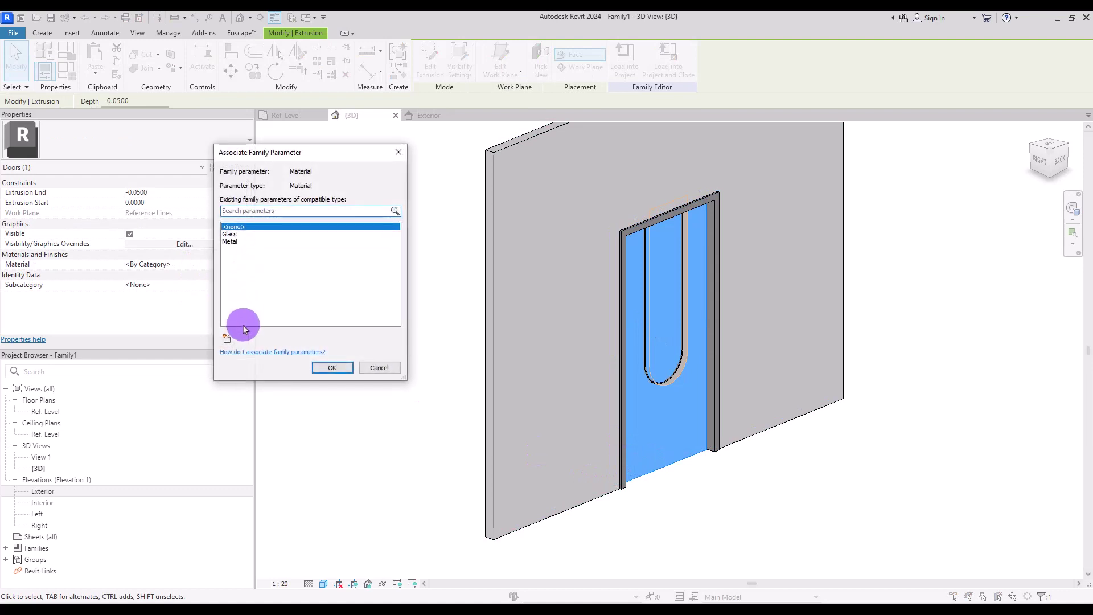
click(229, 339)
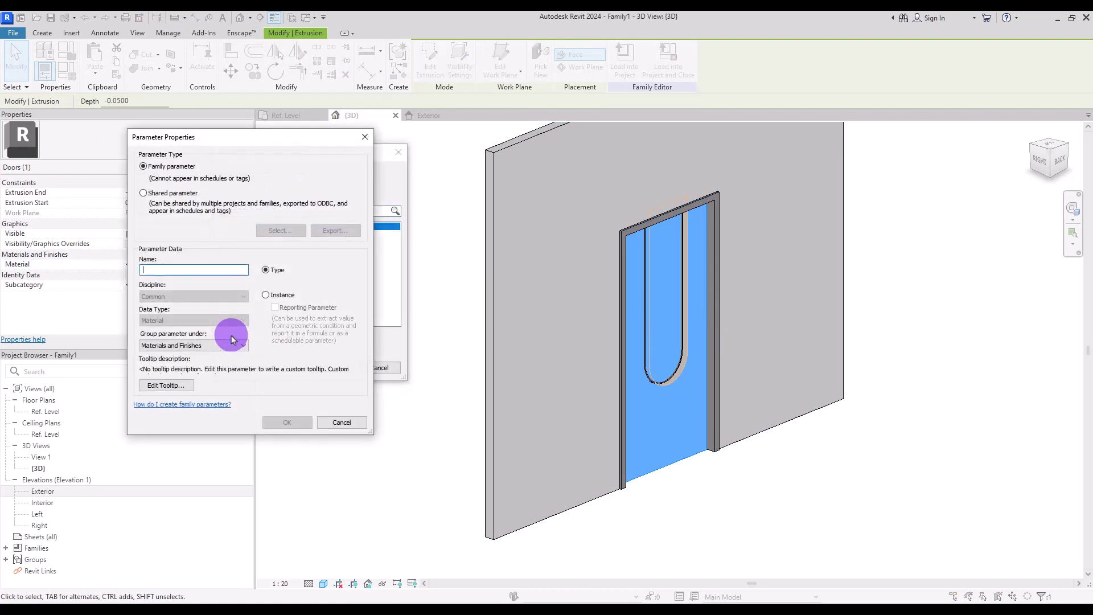
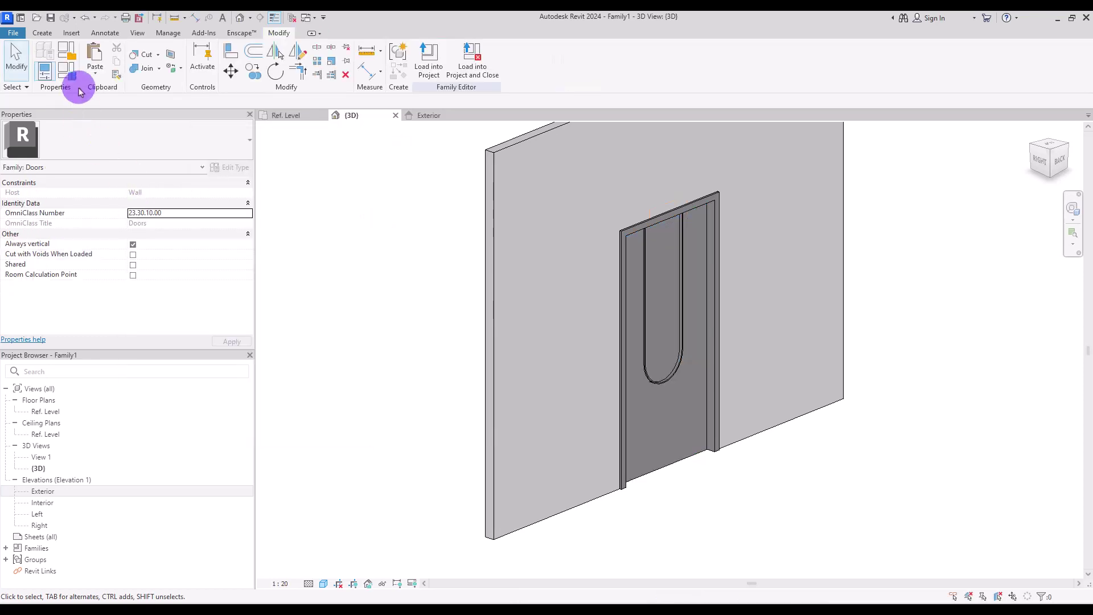
Assign the Glass material to the Glass parameter, with light-blue shading and transparency 61
click(72, 75)
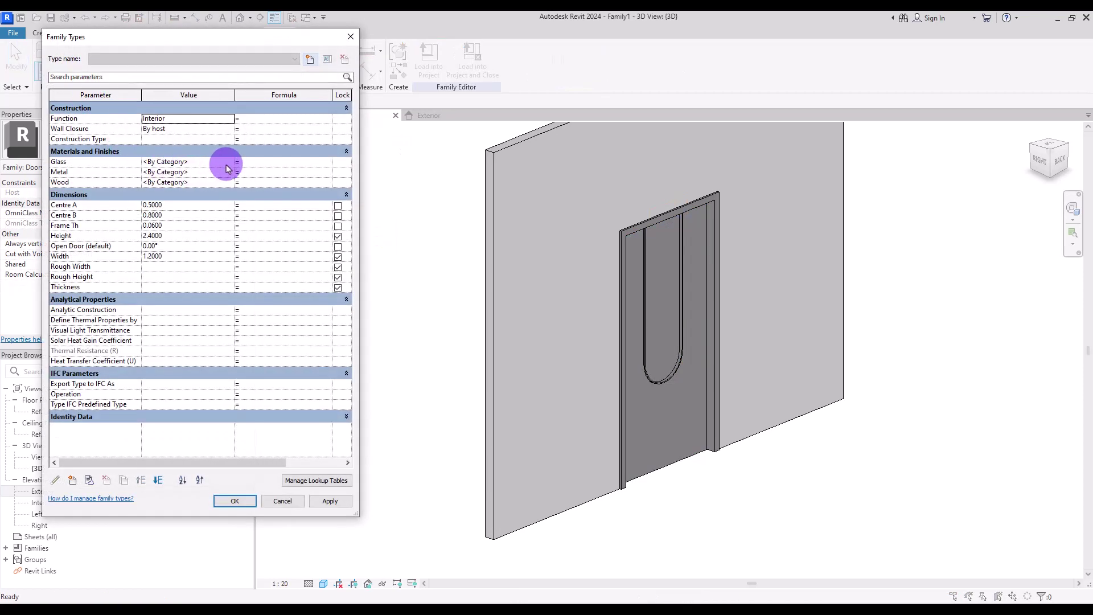
click(230, 162)
click(230, 163)
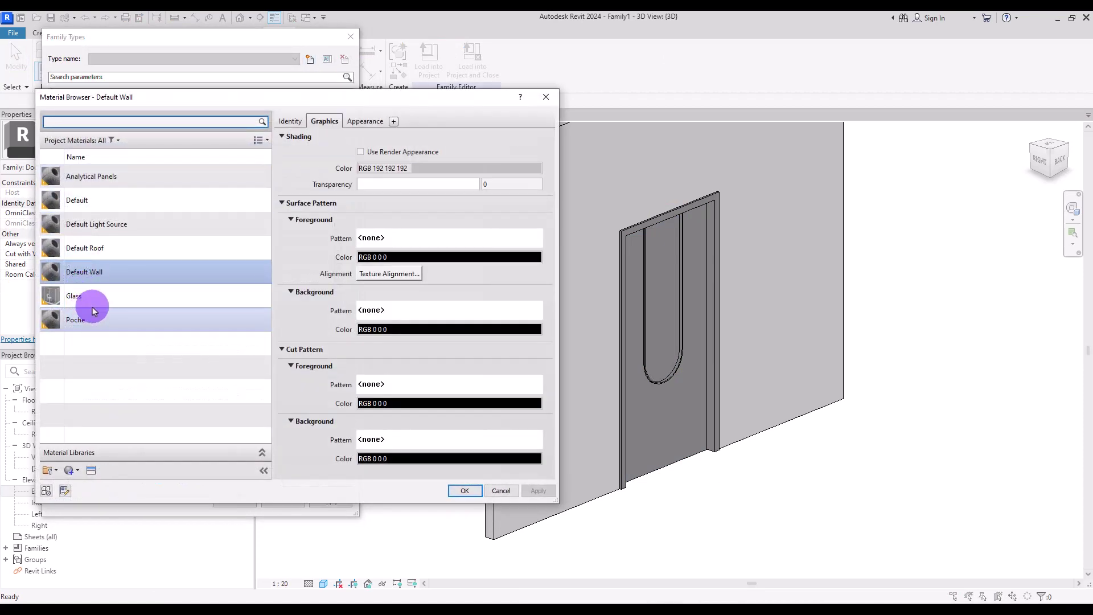
click(147, 297)
click(464, 168)
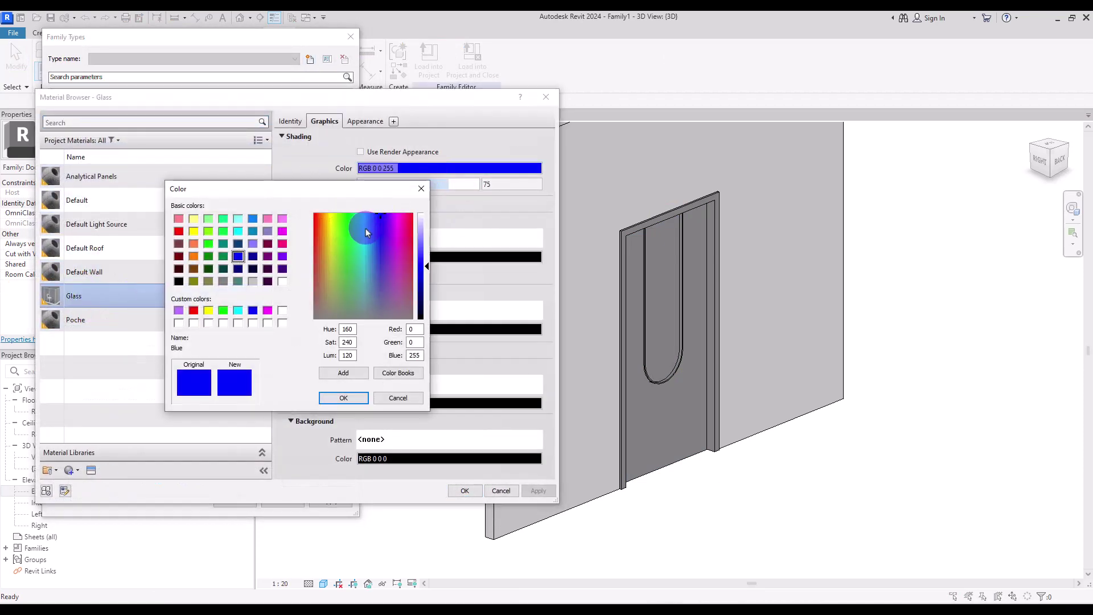
drag(419, 229, 434, 196)
key(Return)
click(465, 490)
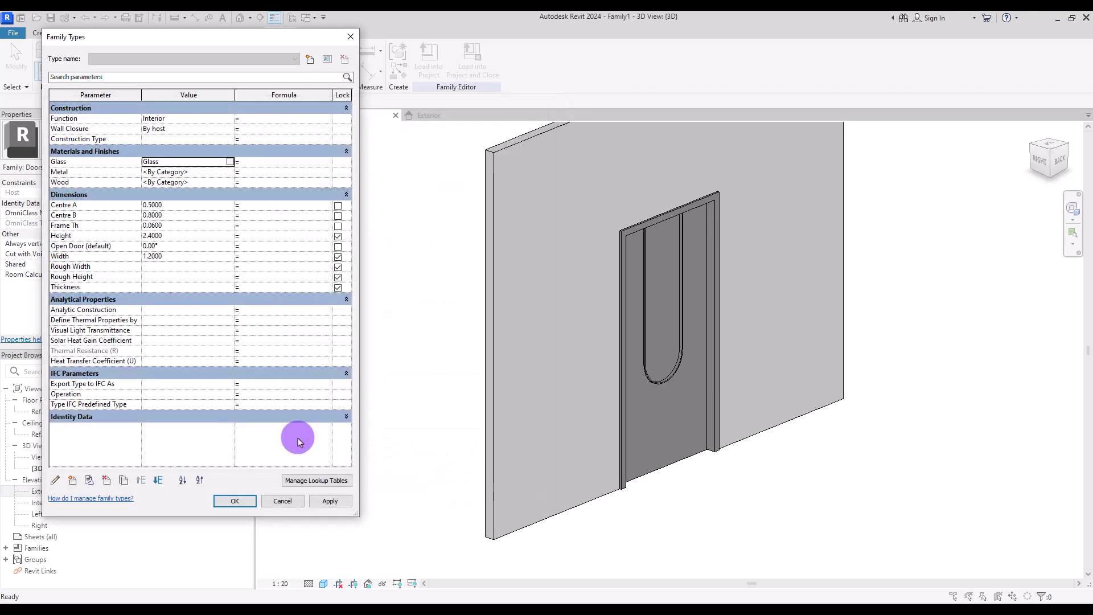
Create a new material named Metal for the Metal parameter
click(232, 172)
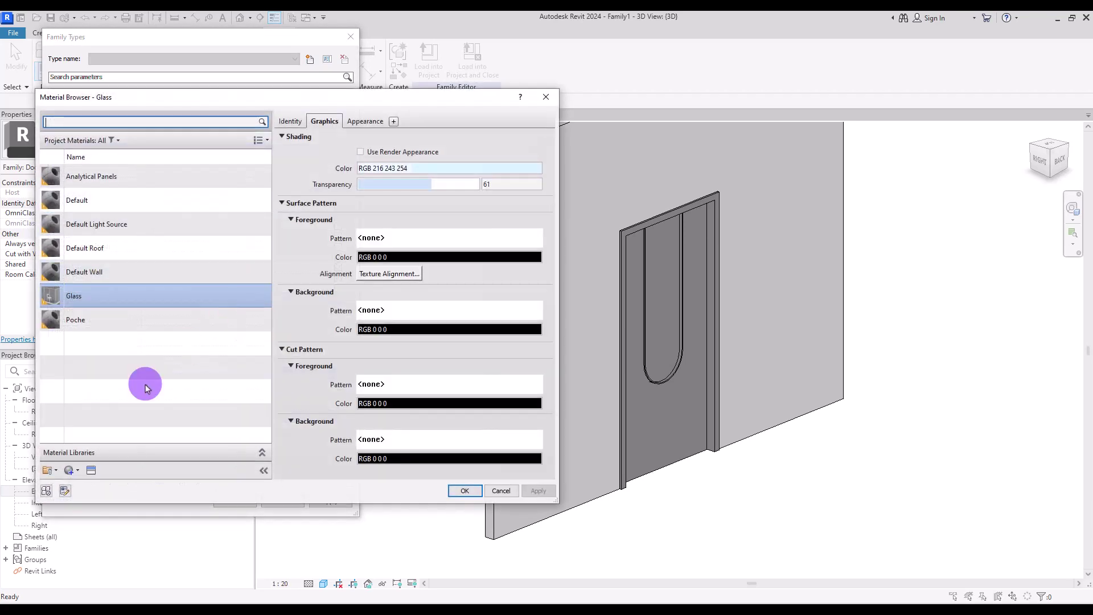
click(66, 491)
click(86, 500)
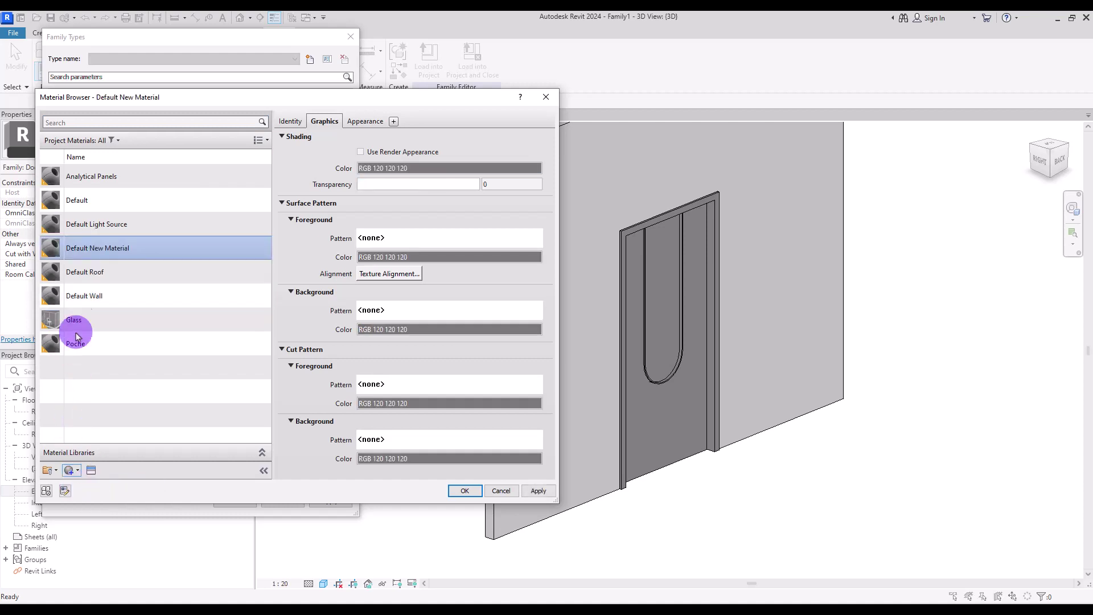
right_click(117, 248)
click(154, 292)
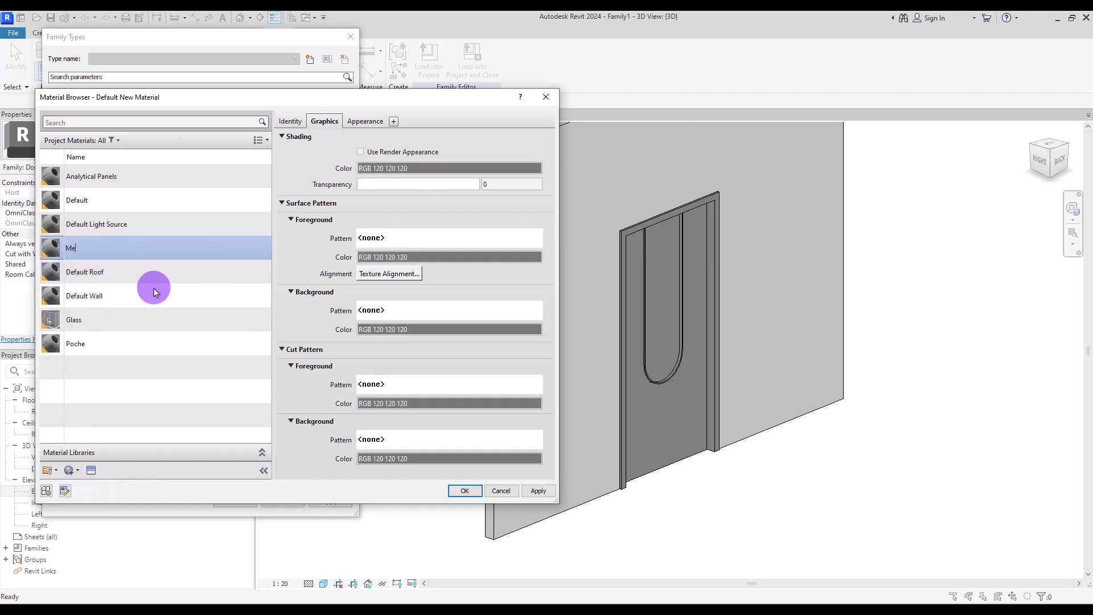
text(Metal)
key(Return)
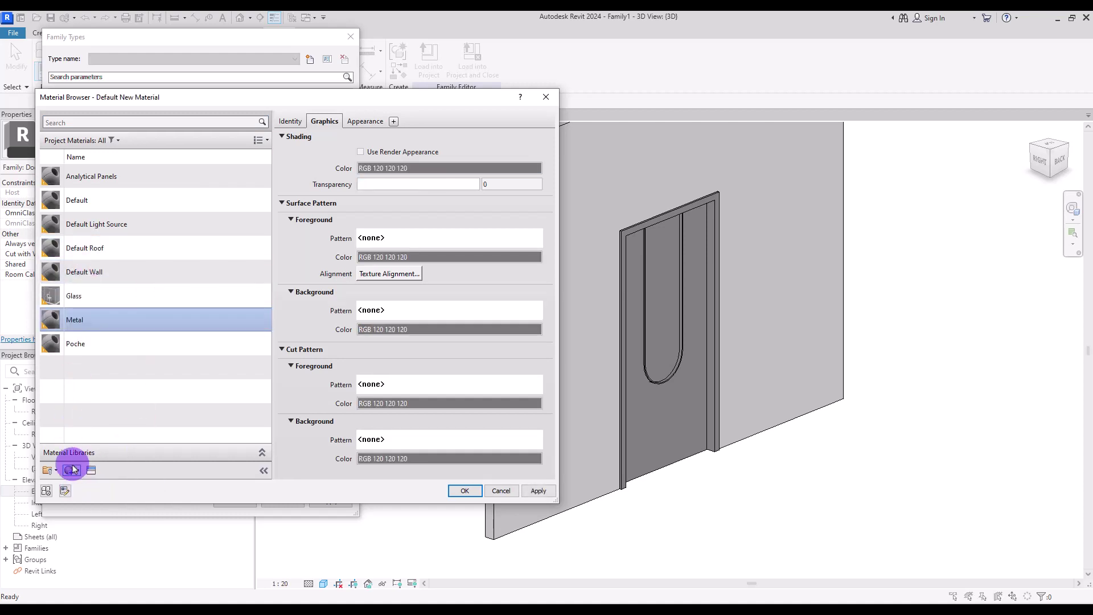
Give the Metal material the Aluminum Anodized Grey appearance from the Appearance Library
click(91, 469)
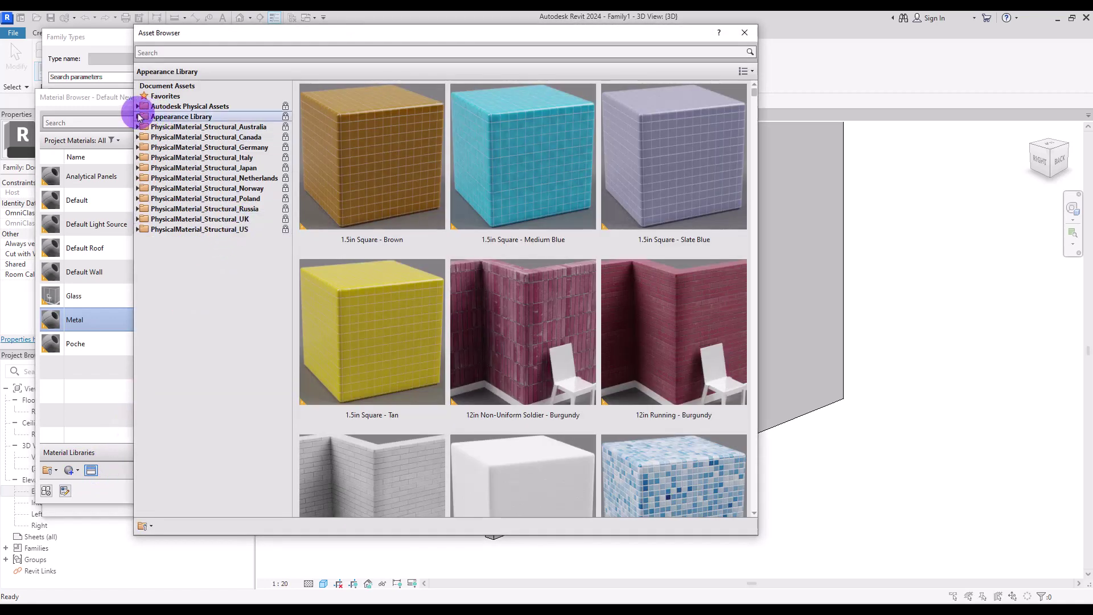
click(137, 117)
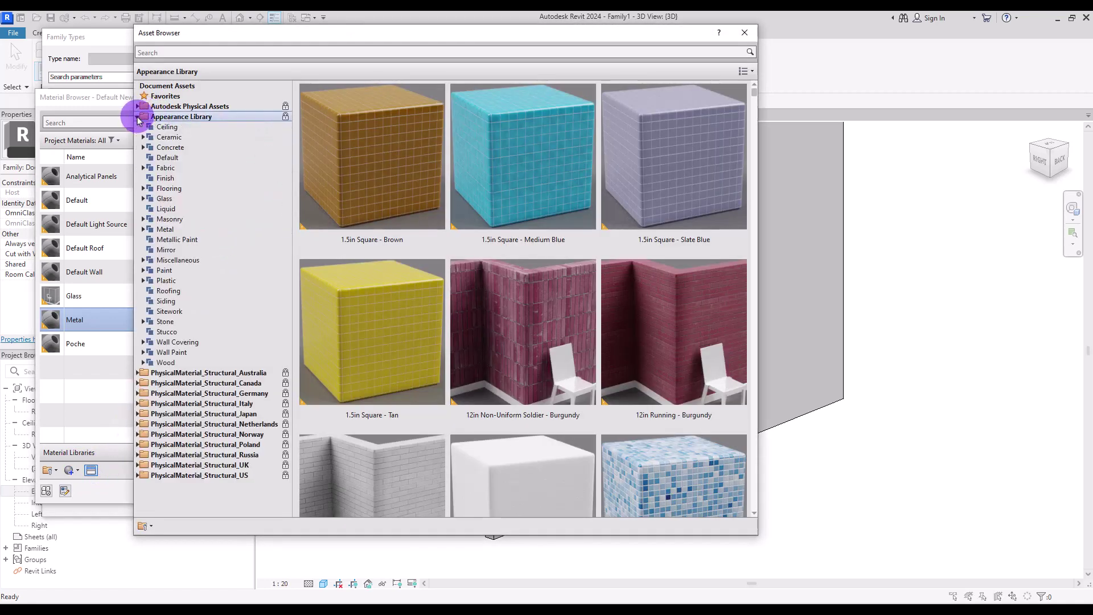
click(207, 229)
click(524, 250)
click(744, 32)
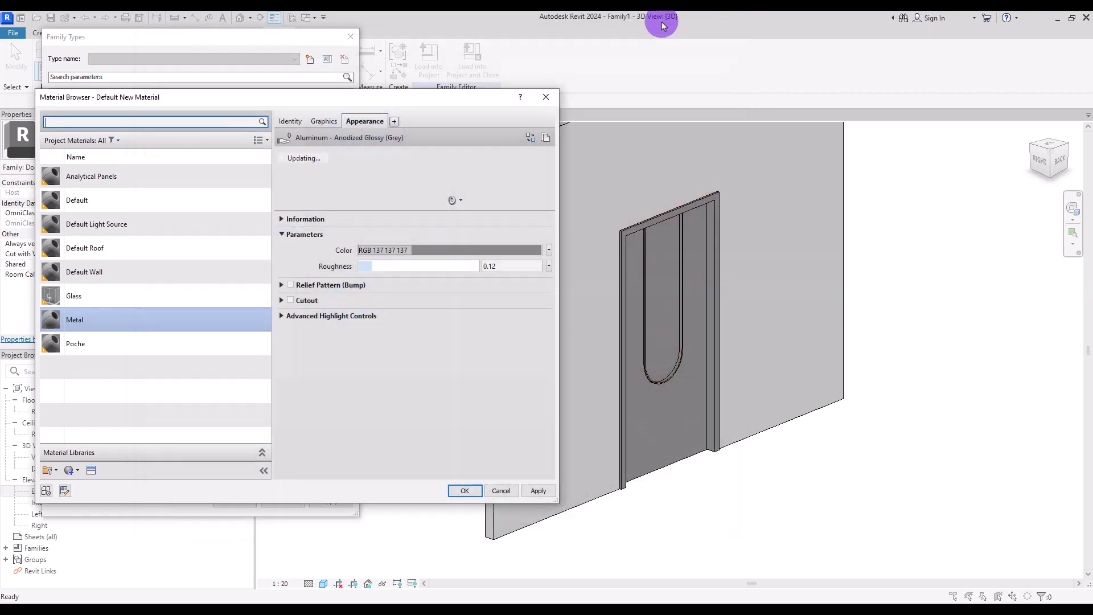
Set the Metal shading colour to dark grey RGB 41 41 41 and confirm the material
click(326, 122)
click(464, 181)
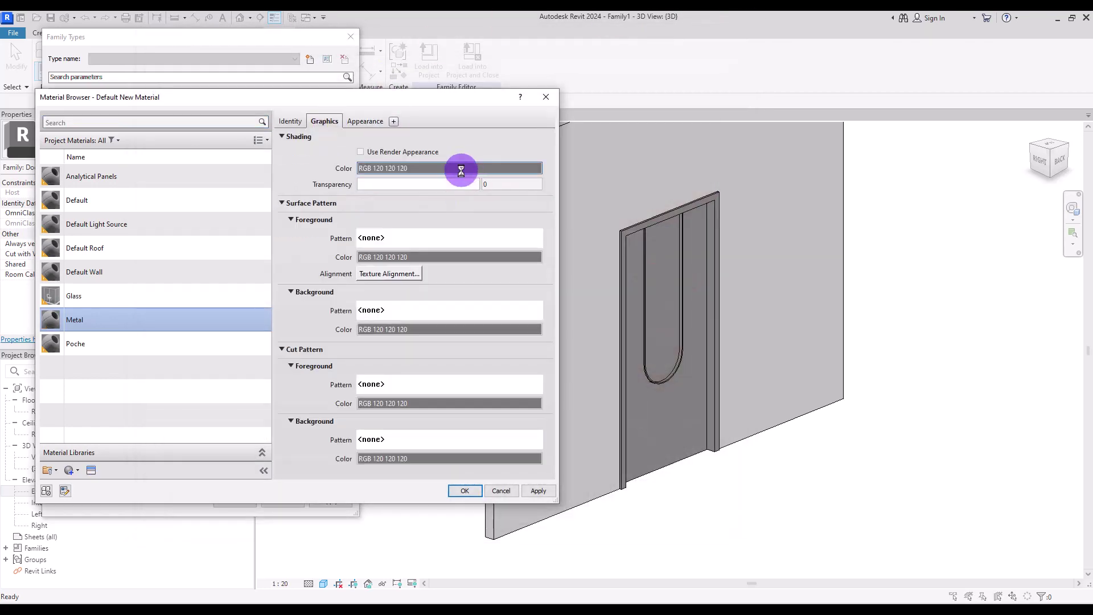
drag(427, 270, 427, 302)
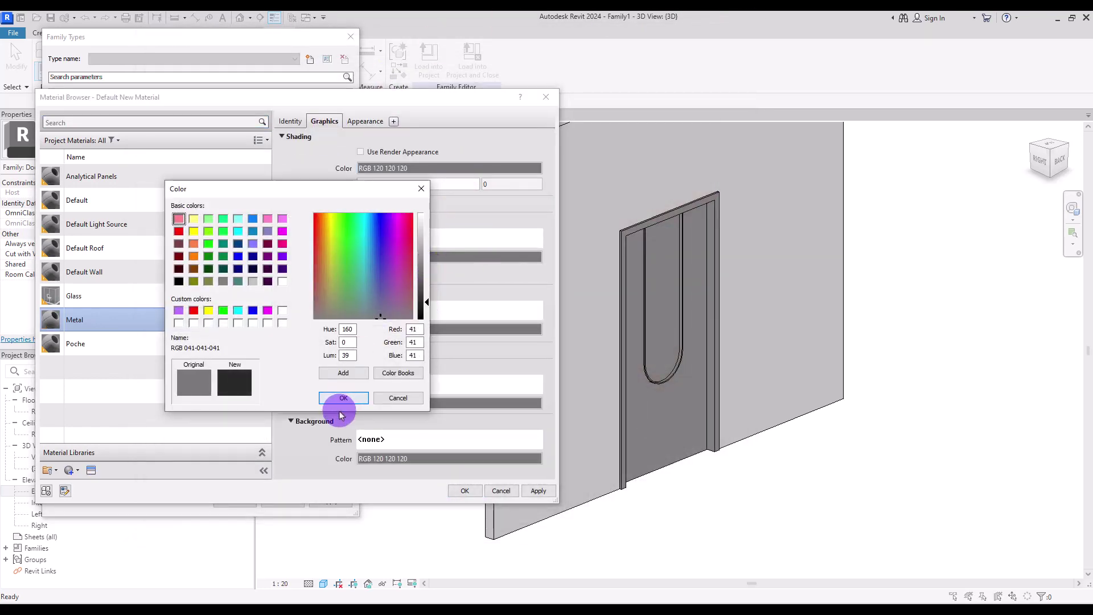
click(345, 398)
click(459, 489)
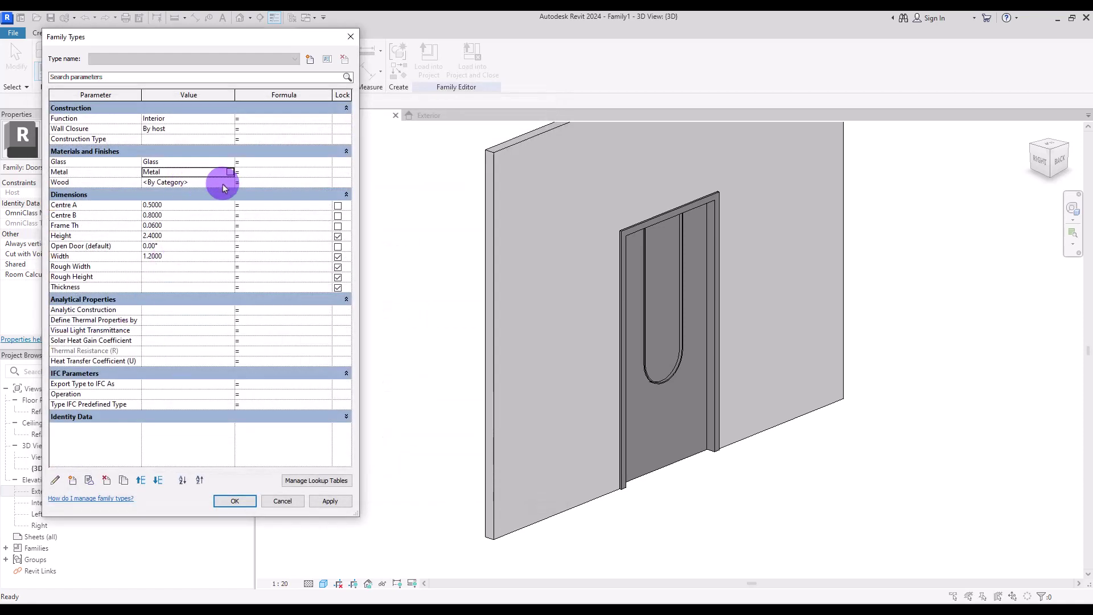
Create a new material named Panel for the Wood parameter
click(230, 171)
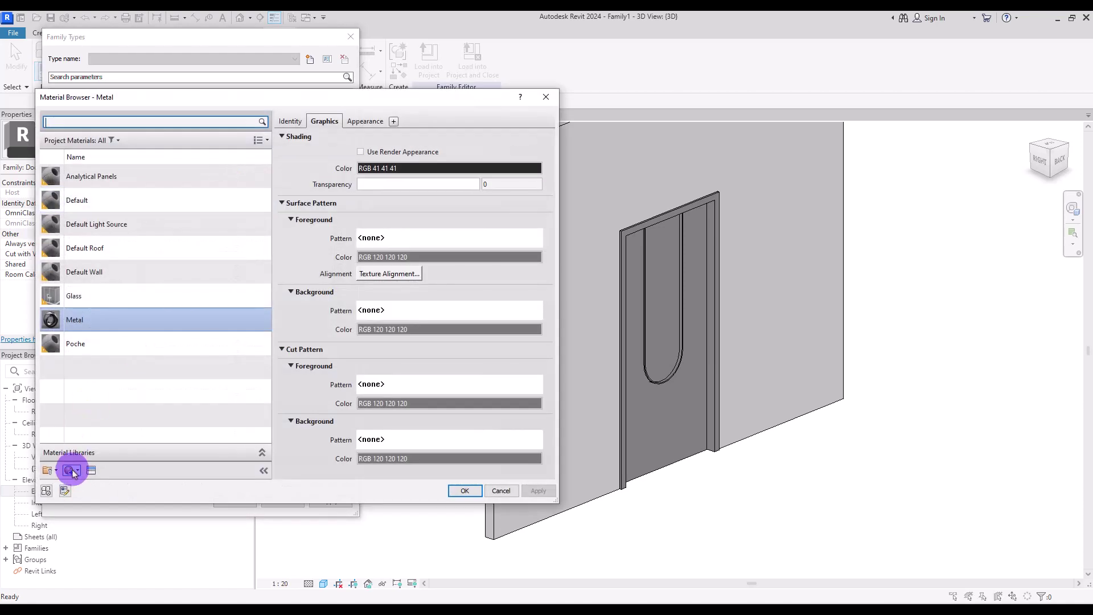
click(72, 470)
click(84, 484)
right_click(117, 246)
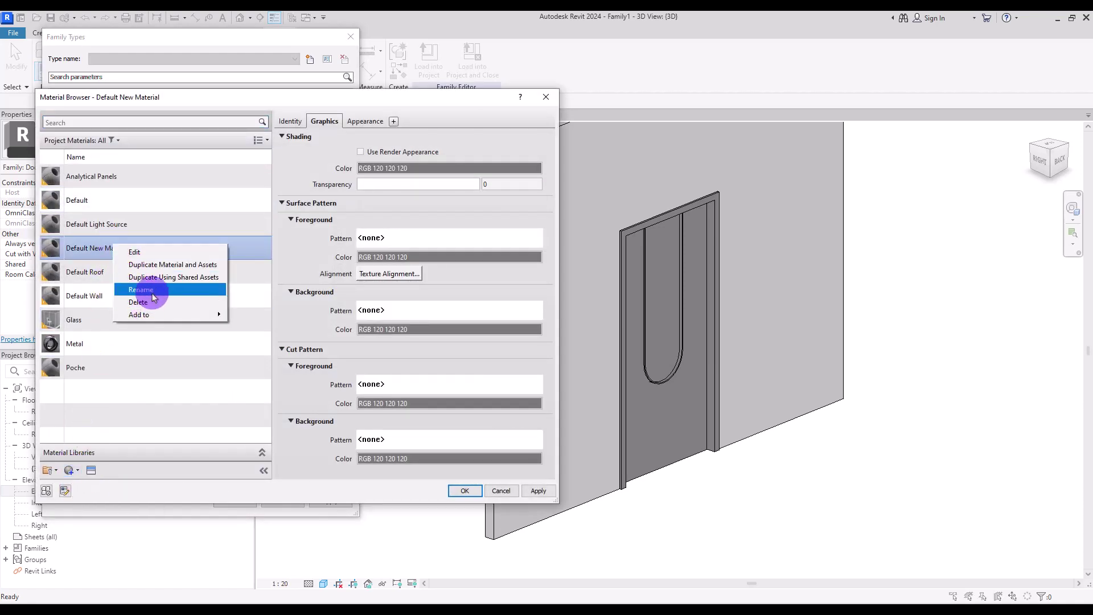
click(153, 293)
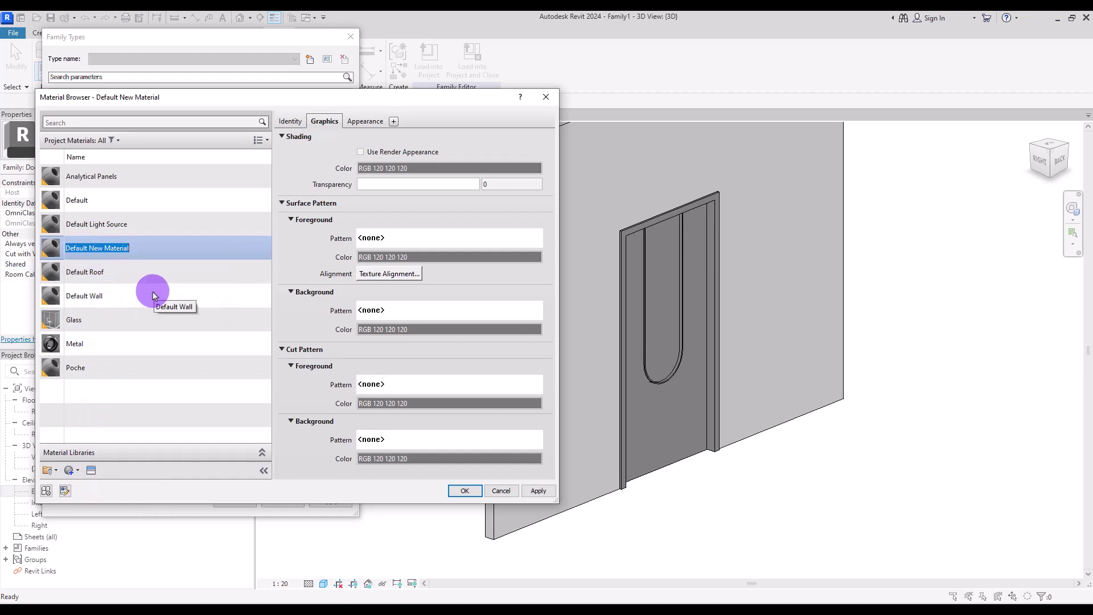
text(Panel)
key(Return)
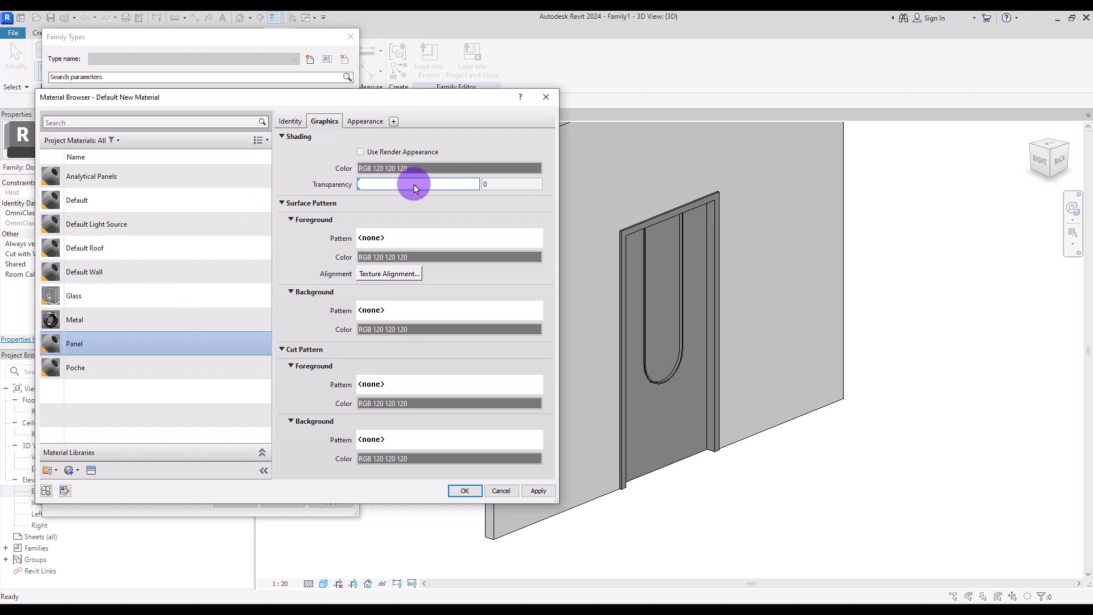
Give Panel blue shading RGB 60 87 181, apply the materials, and view the door head-on
click(455, 168)
click(375, 272)
drag(375, 273, 377, 265)
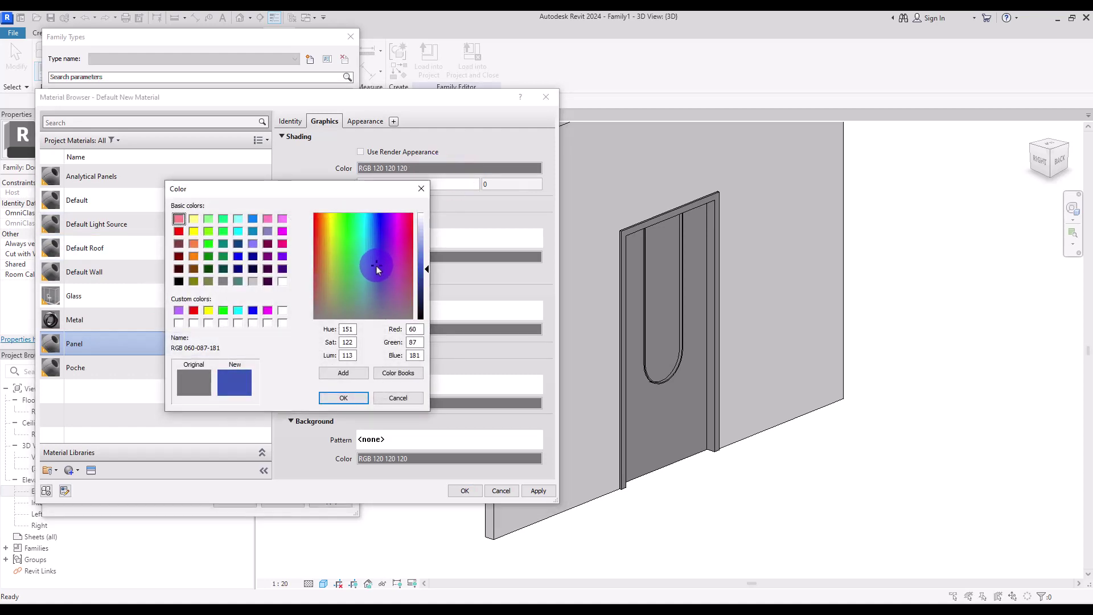
click(343, 398)
click(473, 493)
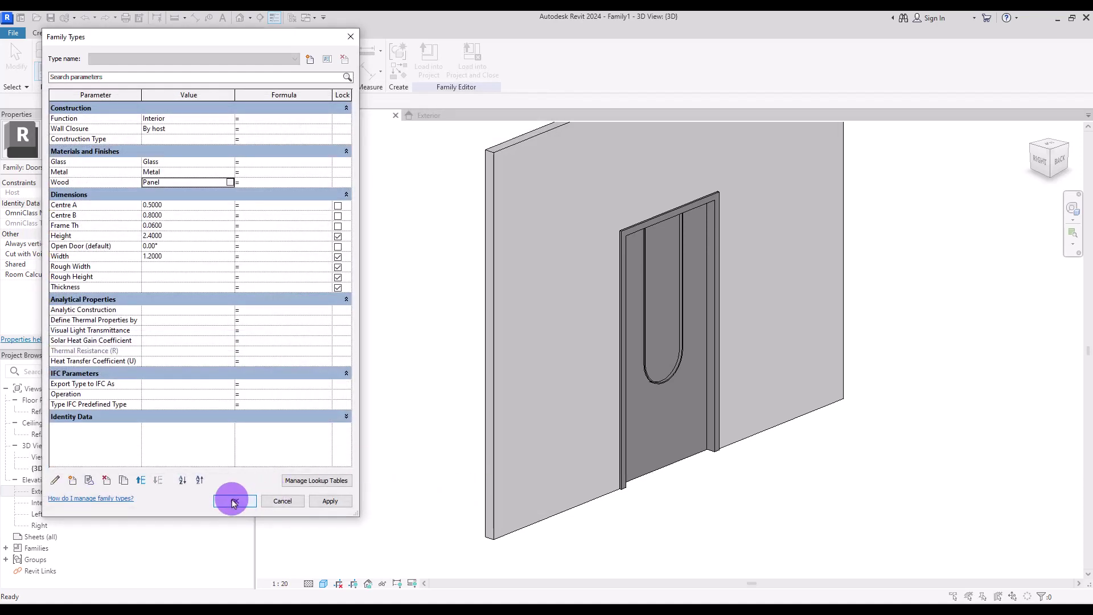
click(234, 501)
shift+middle_drag(826, 427, 767, 359)
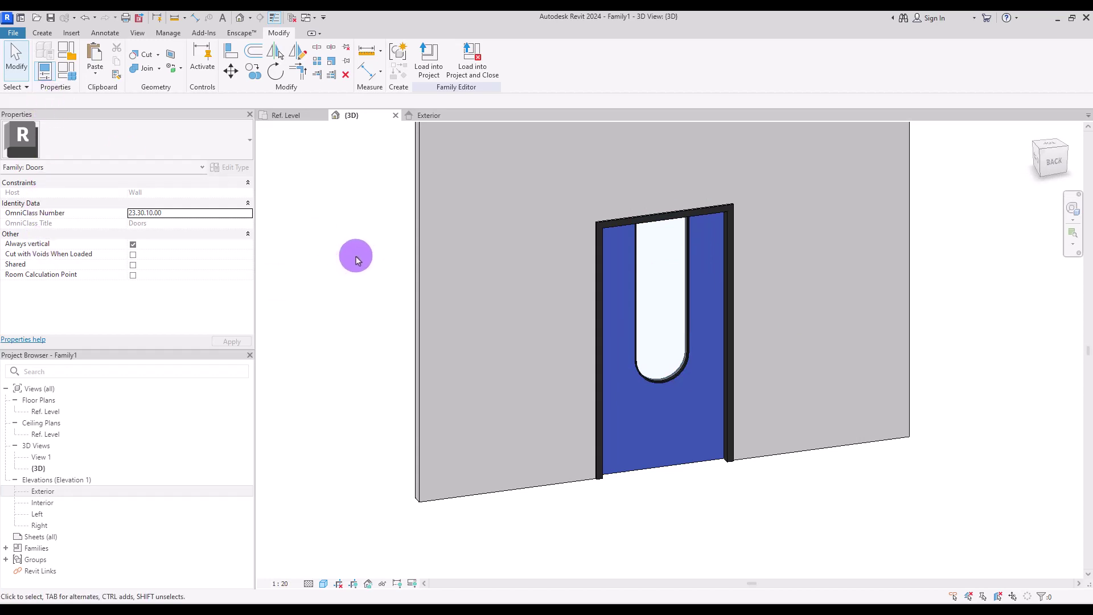
Start a new family from the Generic Model template
click(12, 52)
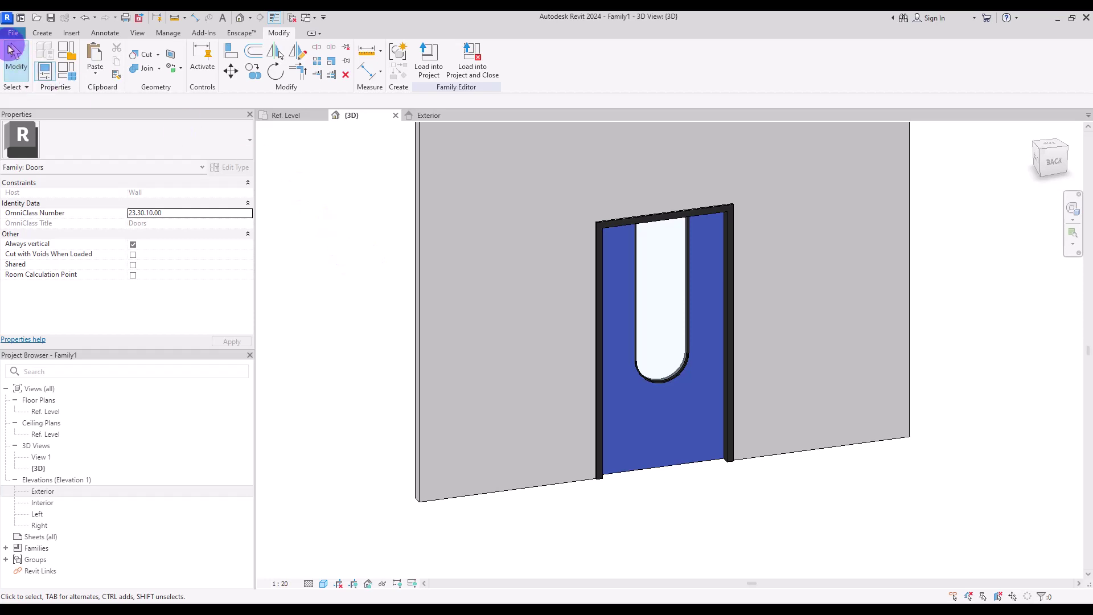
click(6, 34)
mouse_move(63, 74)
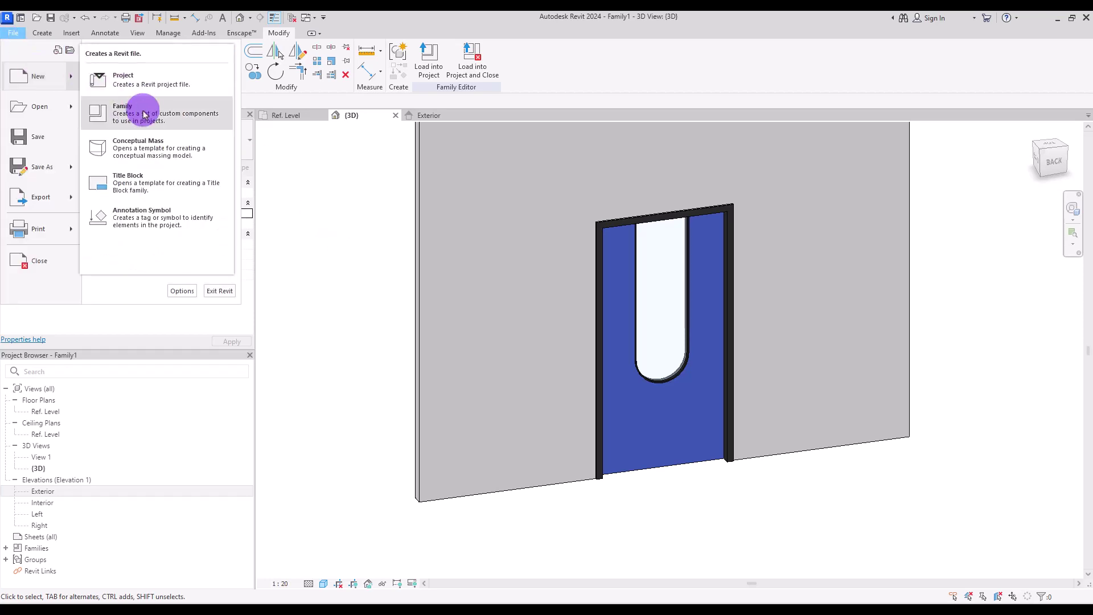
click(143, 114)
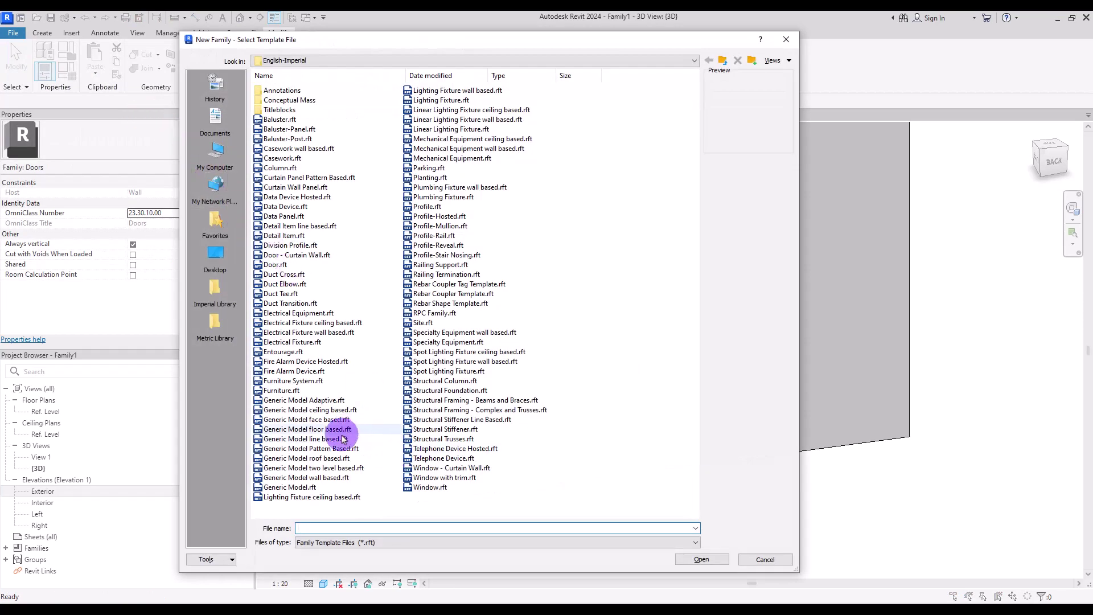
click(334, 488)
click(702, 559)
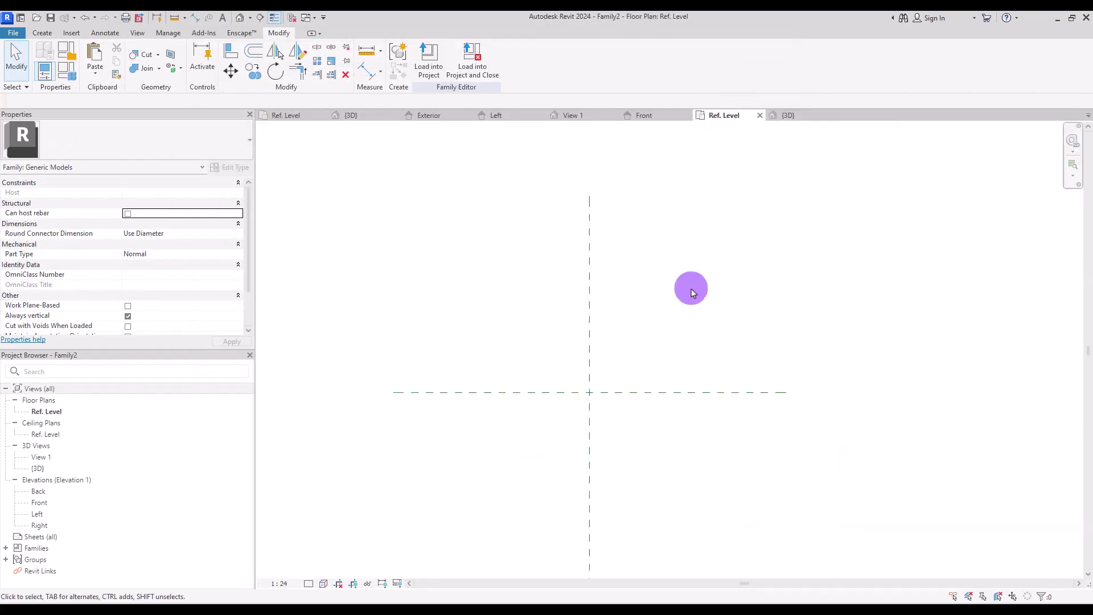
Add a horizontal reference plane above the level in the Front elevation
click(649, 115)
click(43, 33)
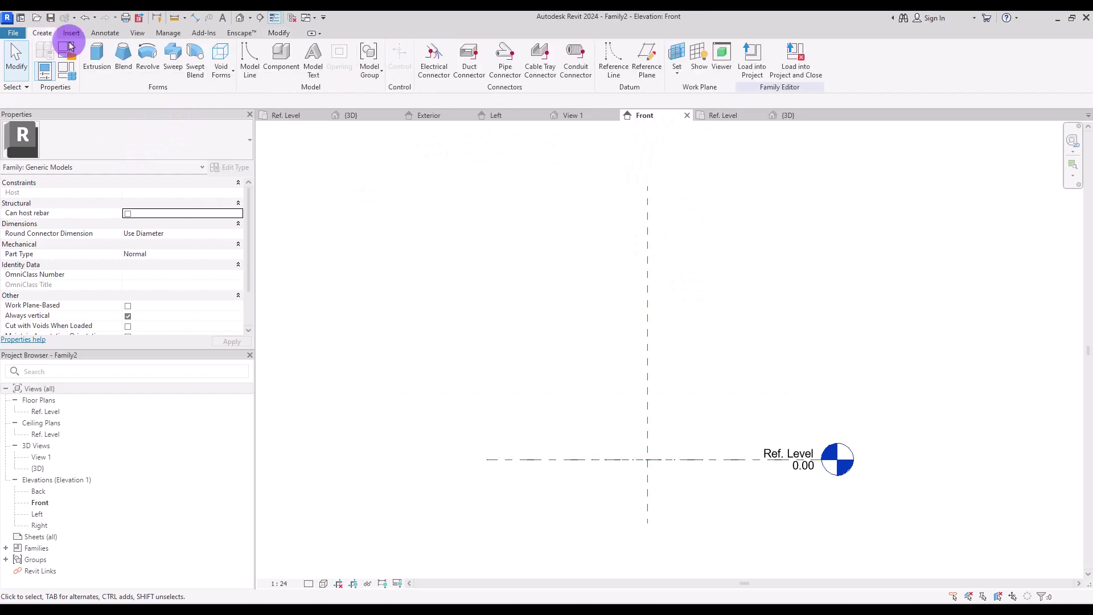
click(647, 59)
click(821, 297)
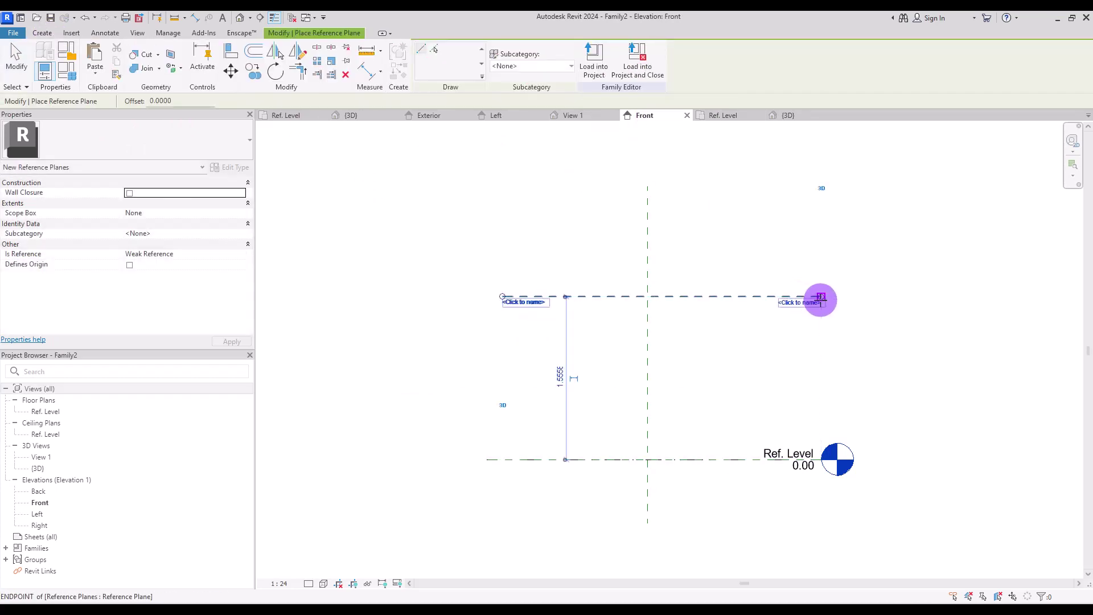
key(Escape)
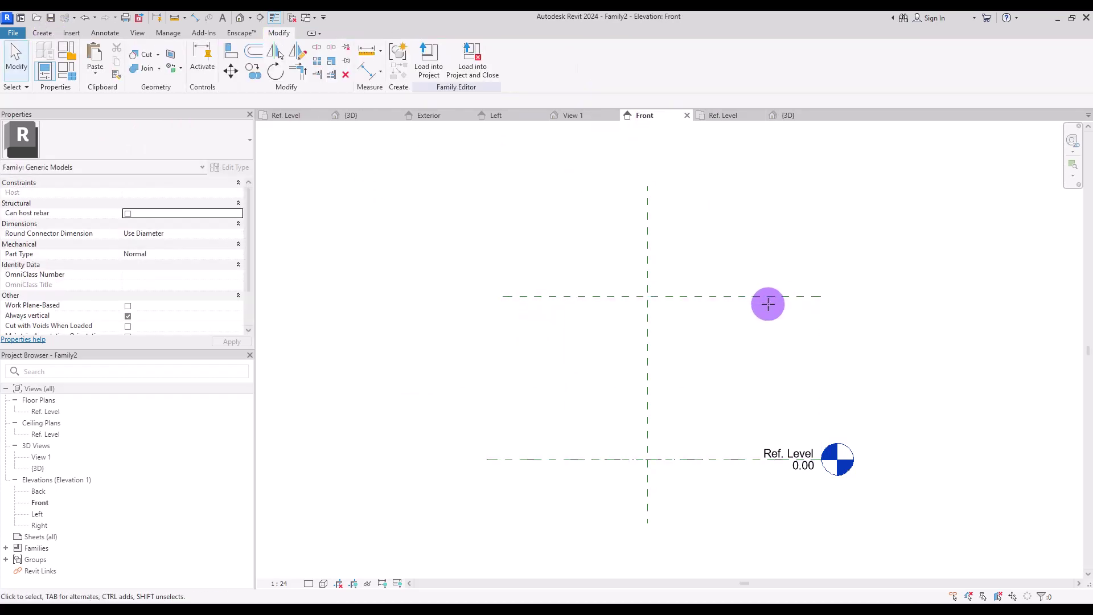
Make the plane's height dimension permanent and label it with new parameter Hanel H (1.56)
click(713, 303)
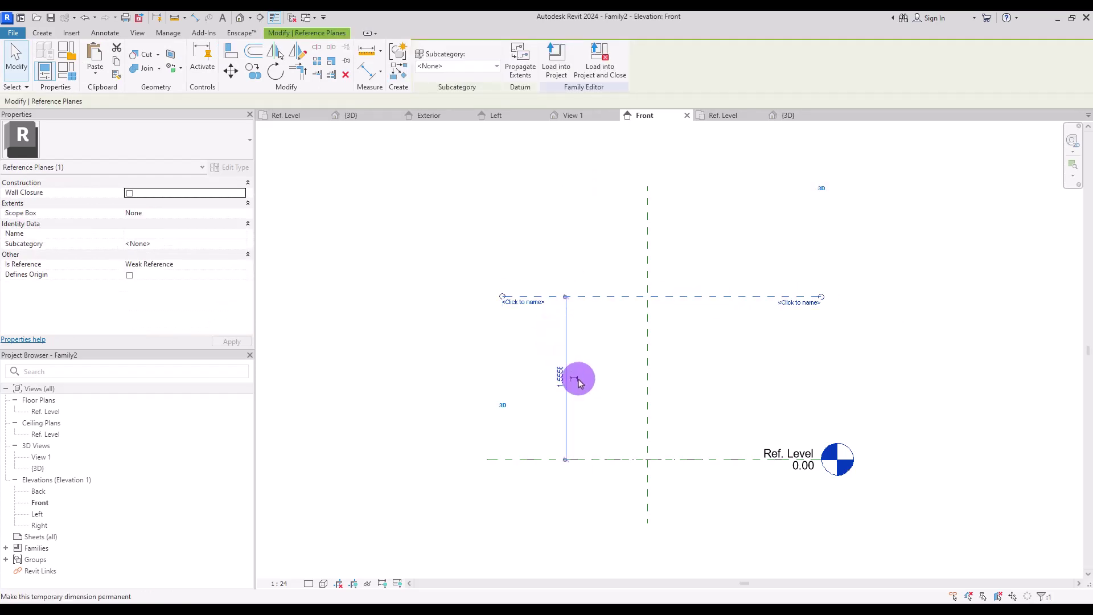
click(564, 333)
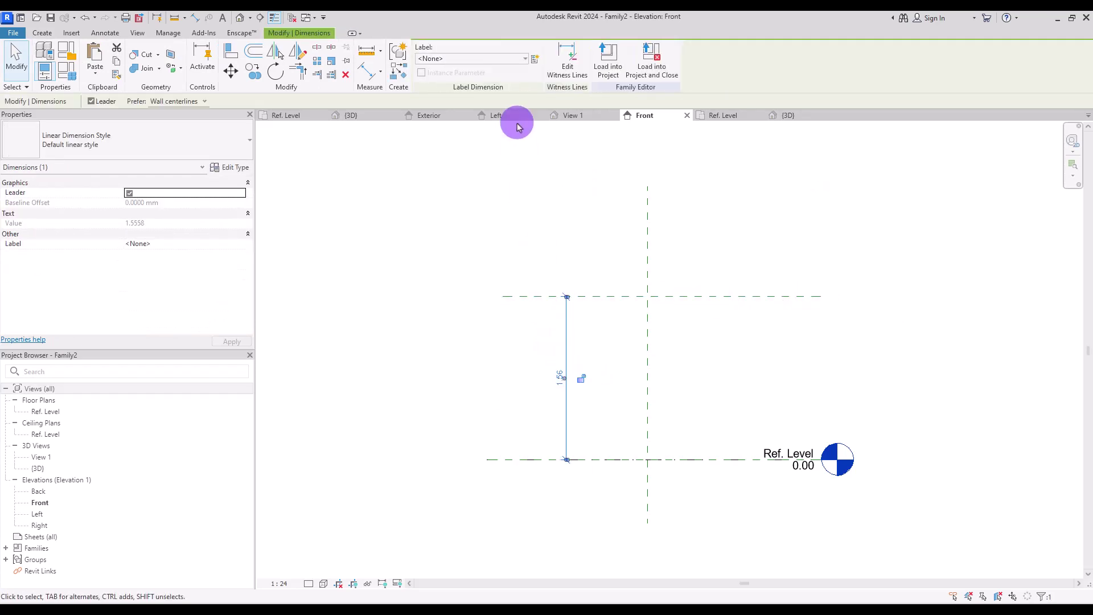
click(534, 59)
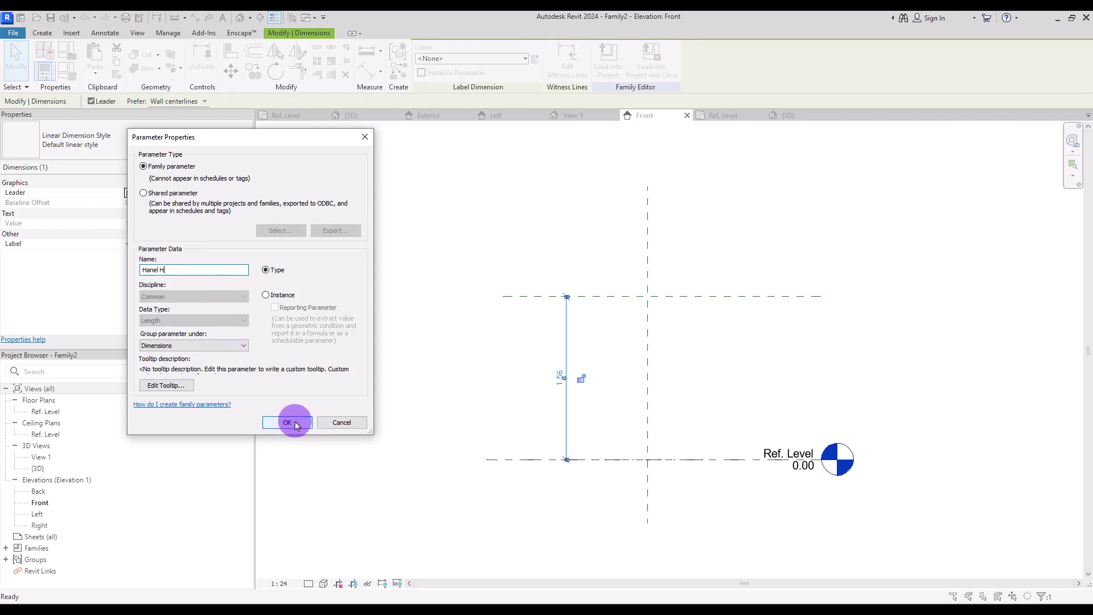
click(295, 425)
click(465, 315)
Begin a new extrusion sketch
click(285, 31)
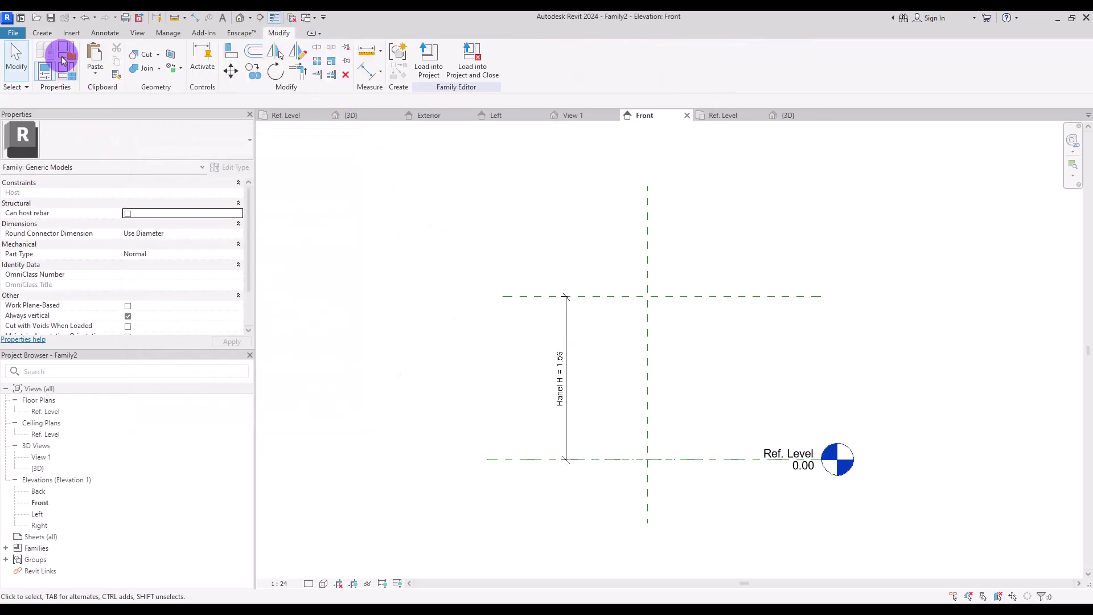
click(42, 32)
click(85, 57)
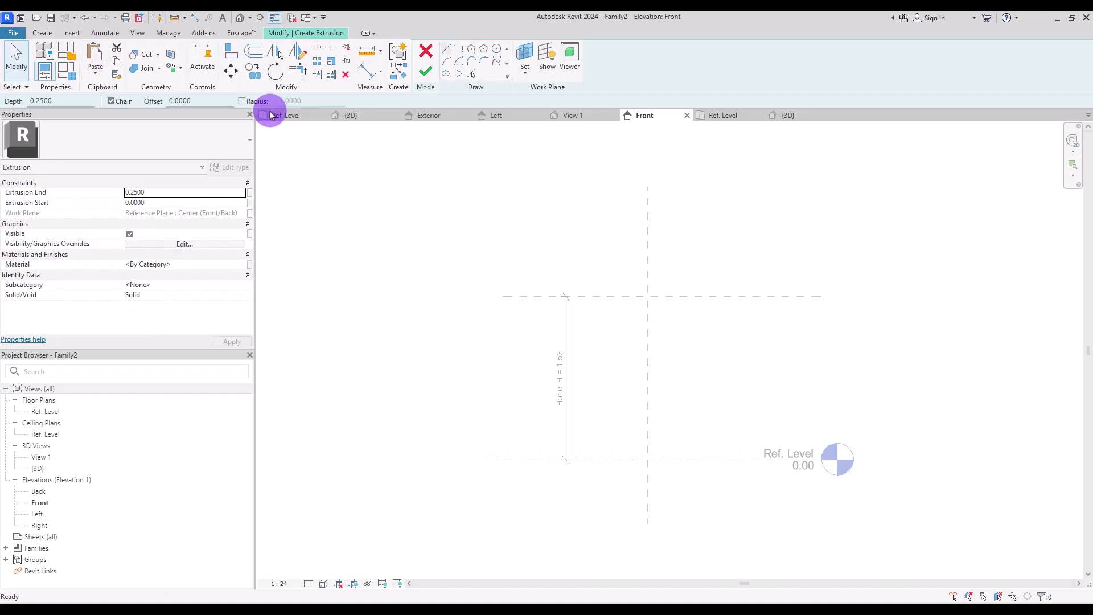
Draw circles centred on the upper and lower reference-plane intersections
click(497, 50)
click(648, 296)
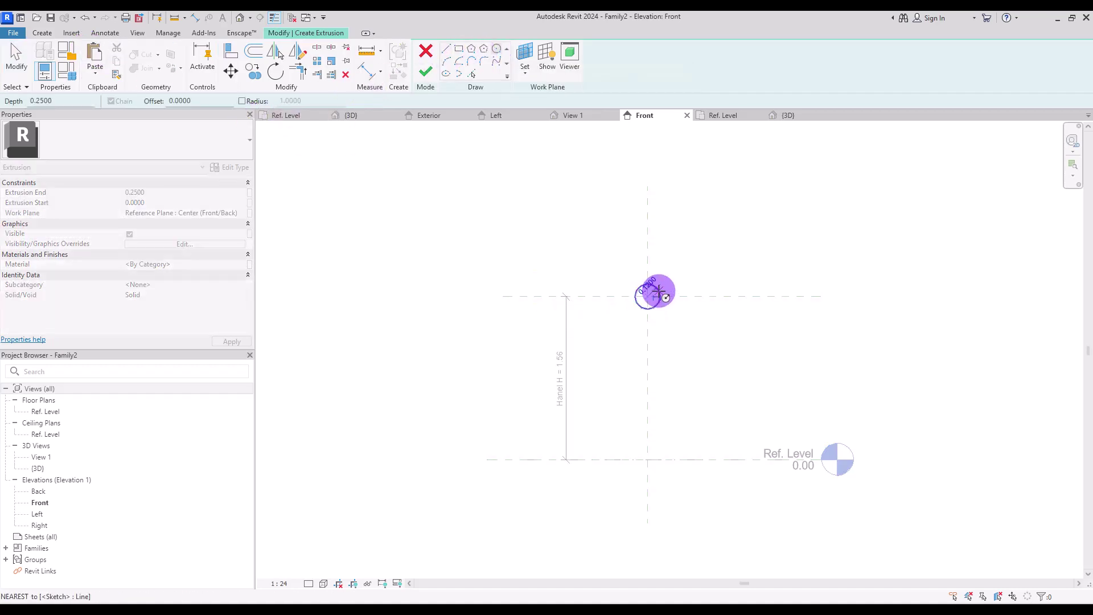
click(659, 292)
click(647, 459)
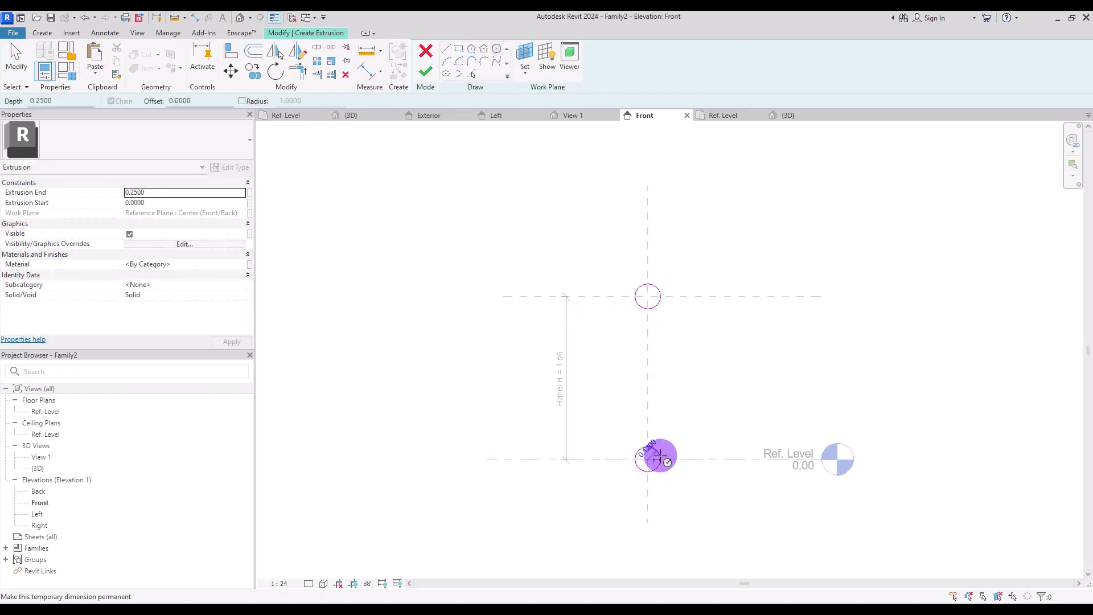
click(667, 462)
Edit both circle radii to 0.03
key(Escape)
key(Escape)
click(653, 293)
click(638, 284)
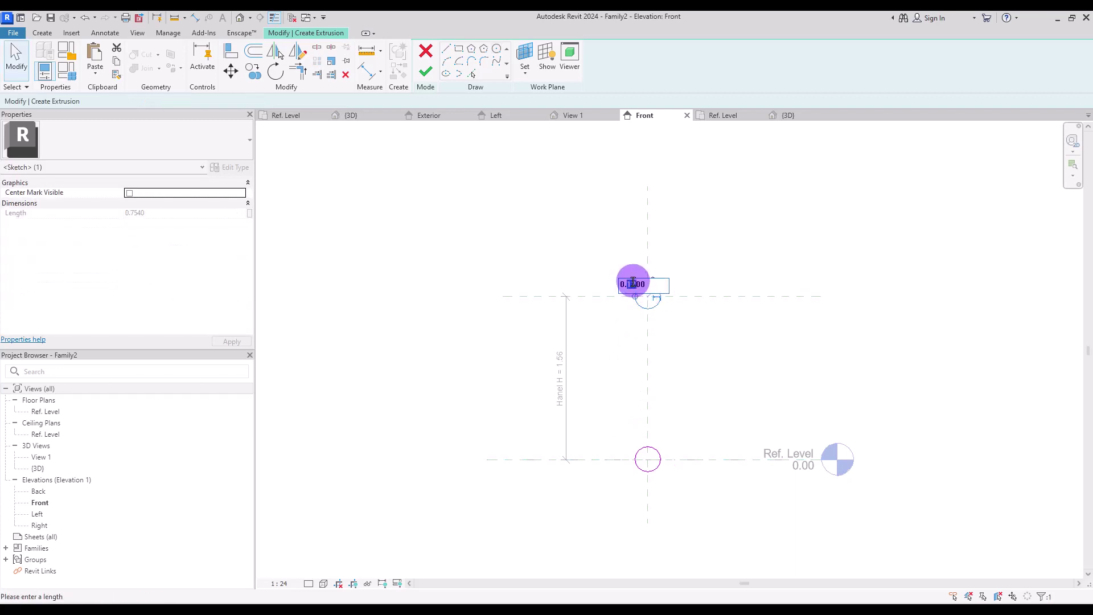
click(625, 272)
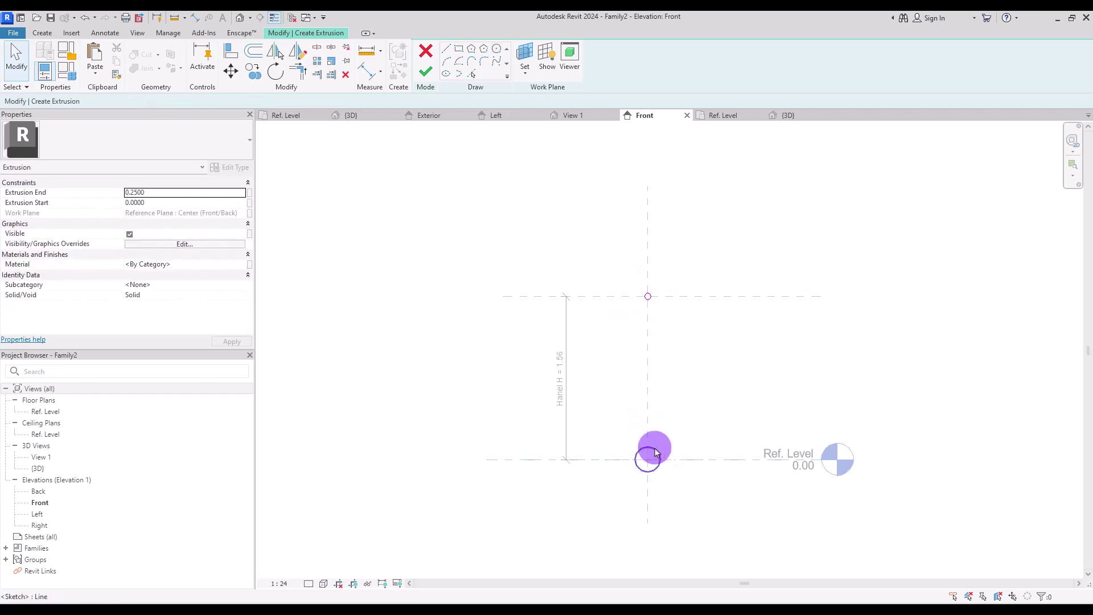
click(648, 447)
click(645, 448)
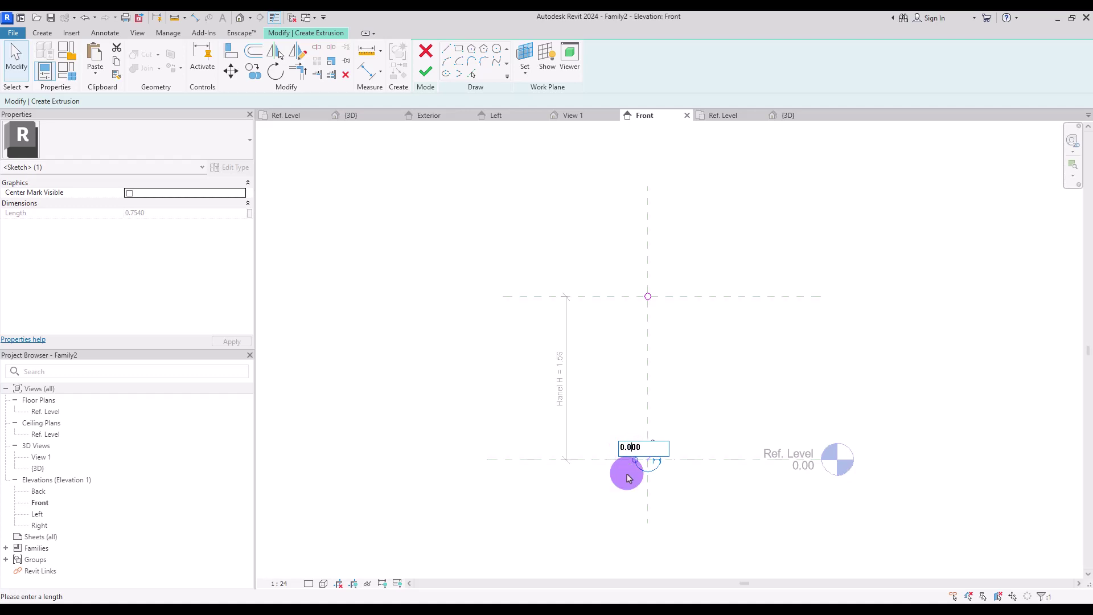
click(712, 381)
Finish the extrusion sketch and set its depth to 0.25
scroll(706, 395, up, 2)
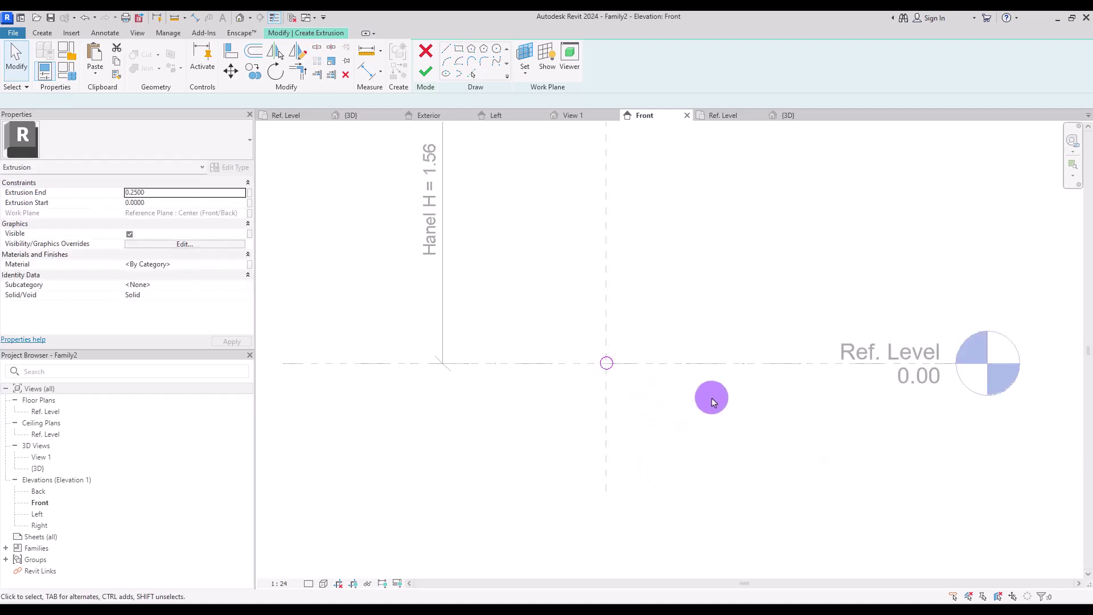
drag(662, 420, 628, 395)
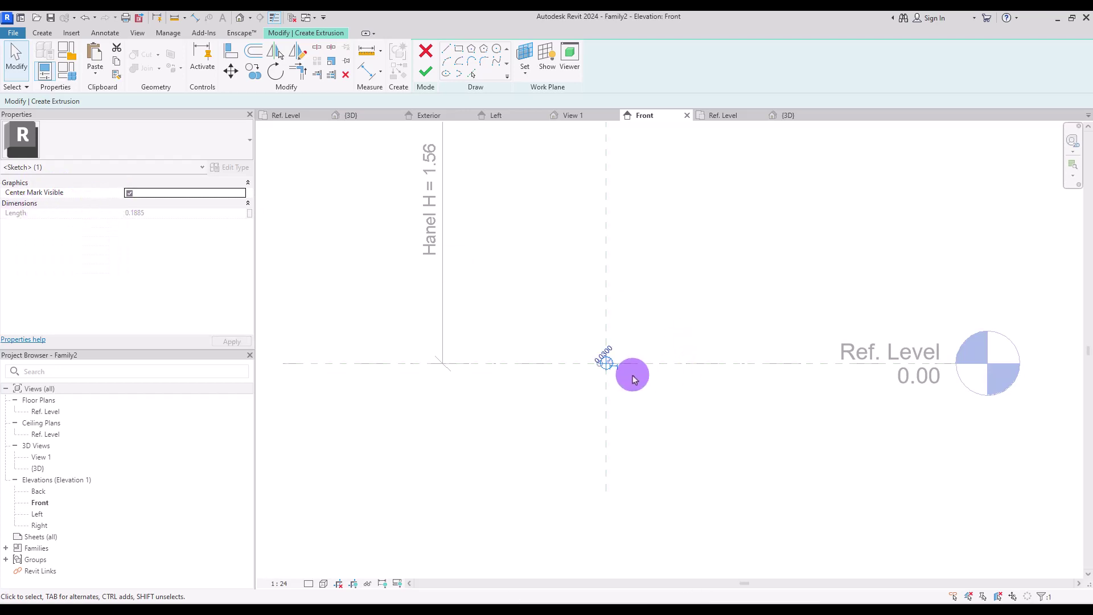
click(545, 296)
middle_drag(372, 119, 381, 157)
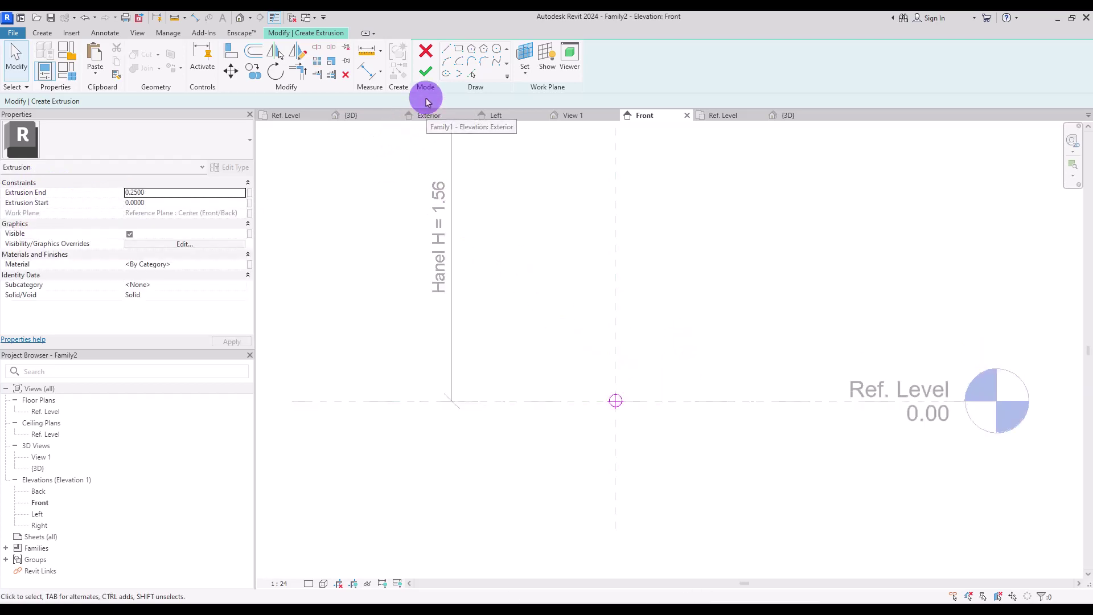
click(426, 71)
double_click(135, 192)
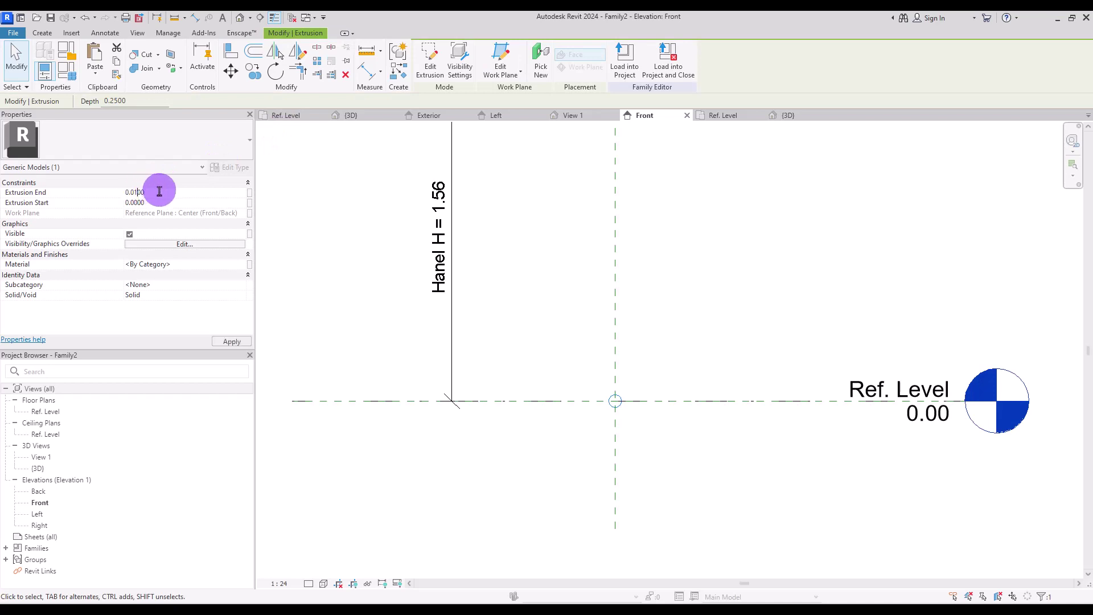
Check the Is Reference strength setting of the Ref. Level reference plane
click(452, 275)
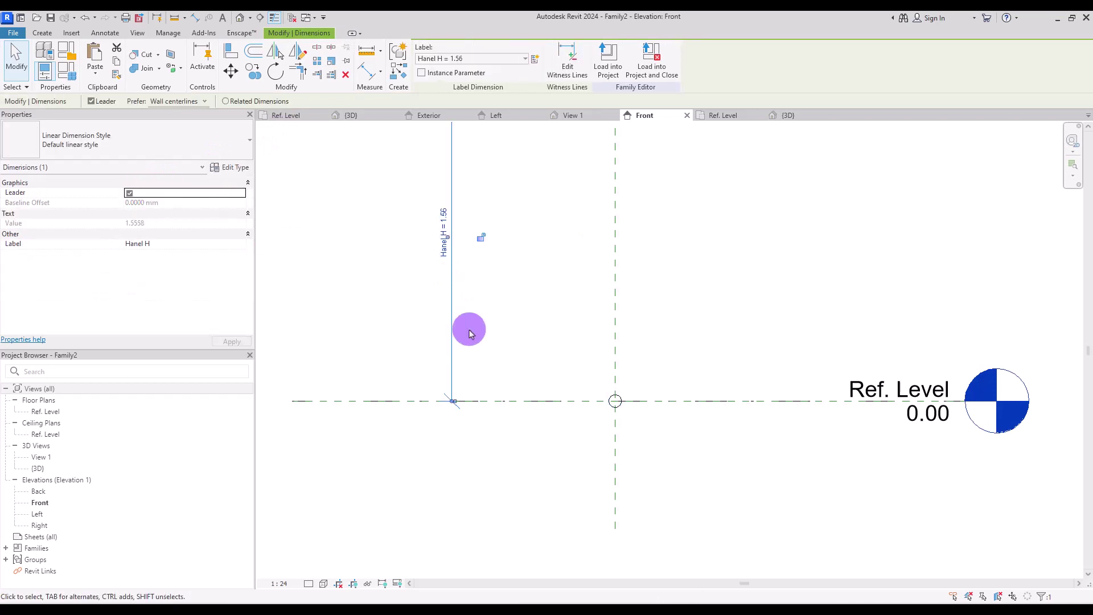
click(353, 401)
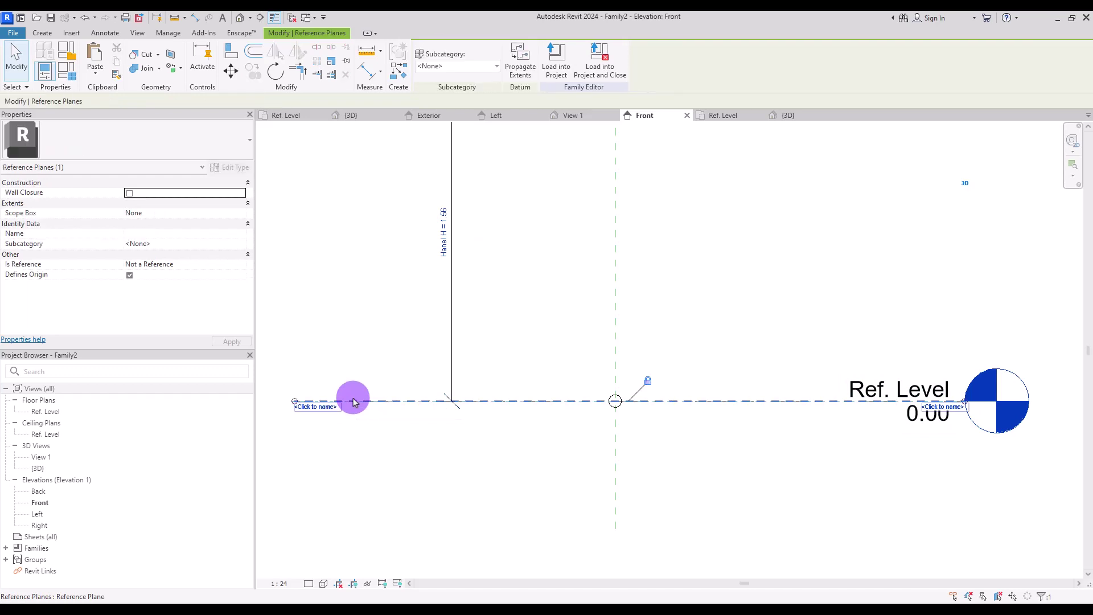
click(242, 266)
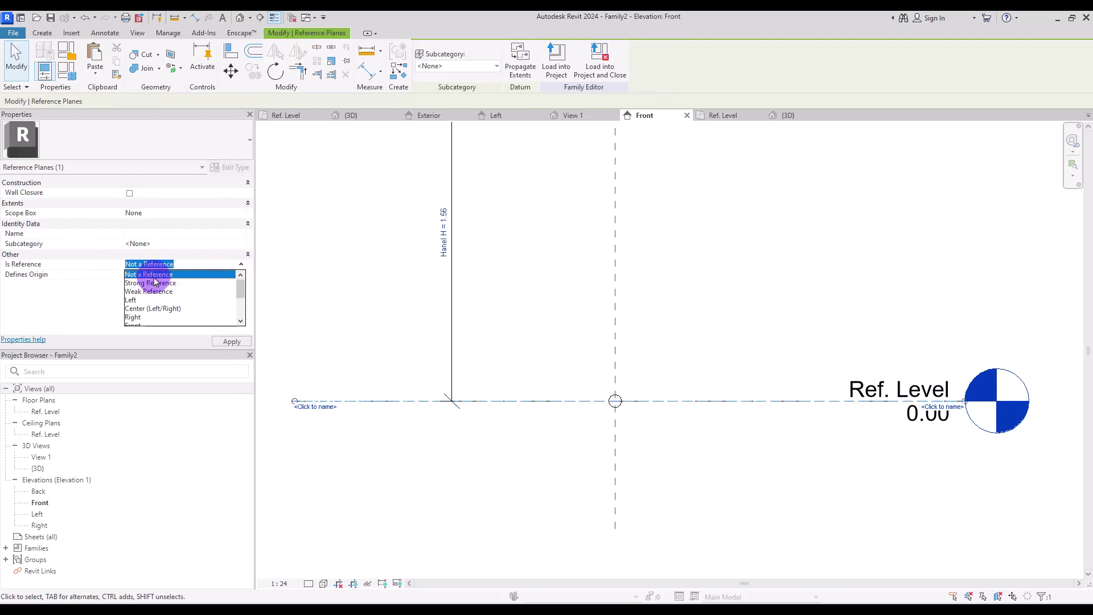
click(382, 240)
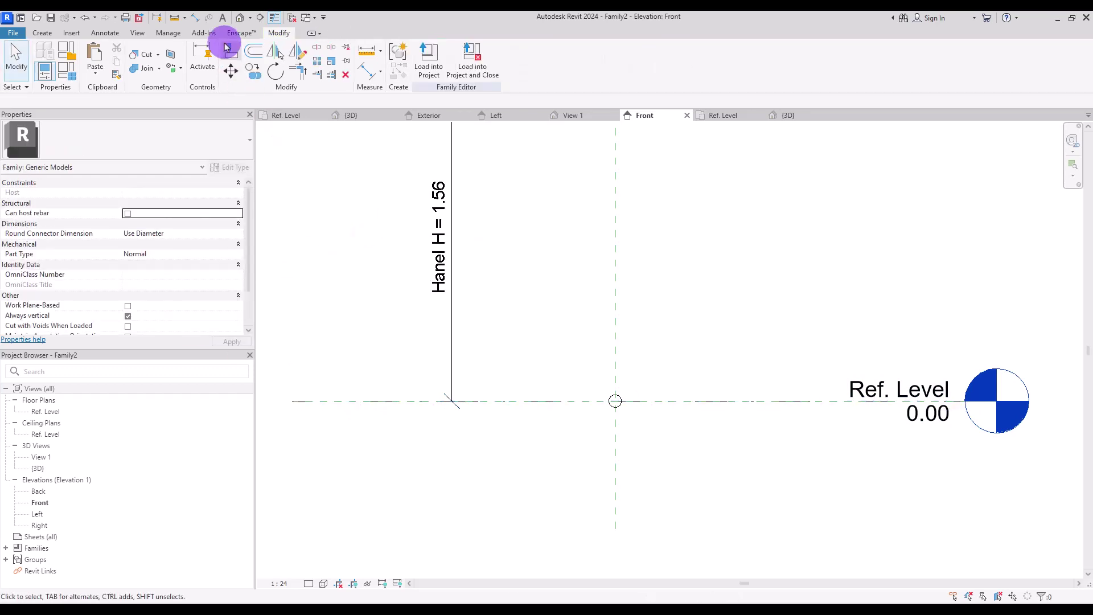
Align the handle extrusion to the Ref. Level
click(235, 56)
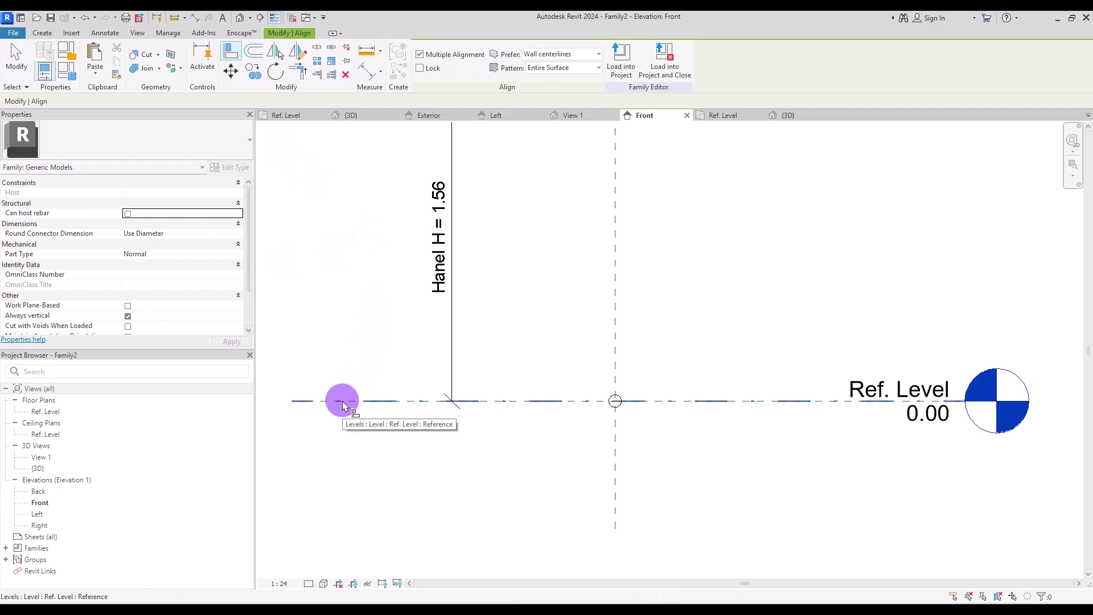
click(343, 401)
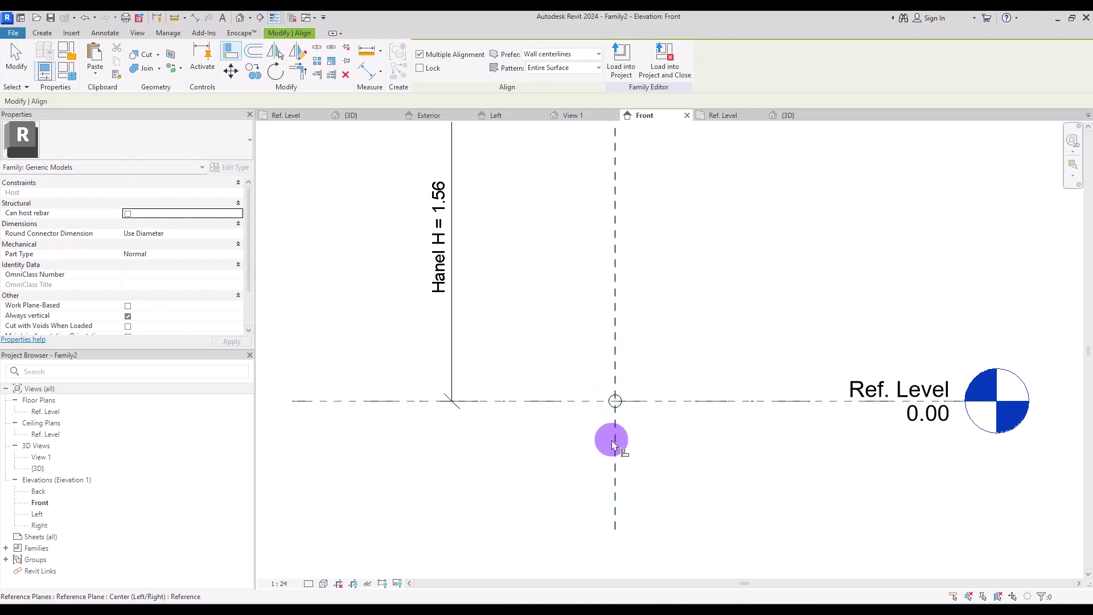
key(Escape)
middle_drag(634, 207, 638, 311)
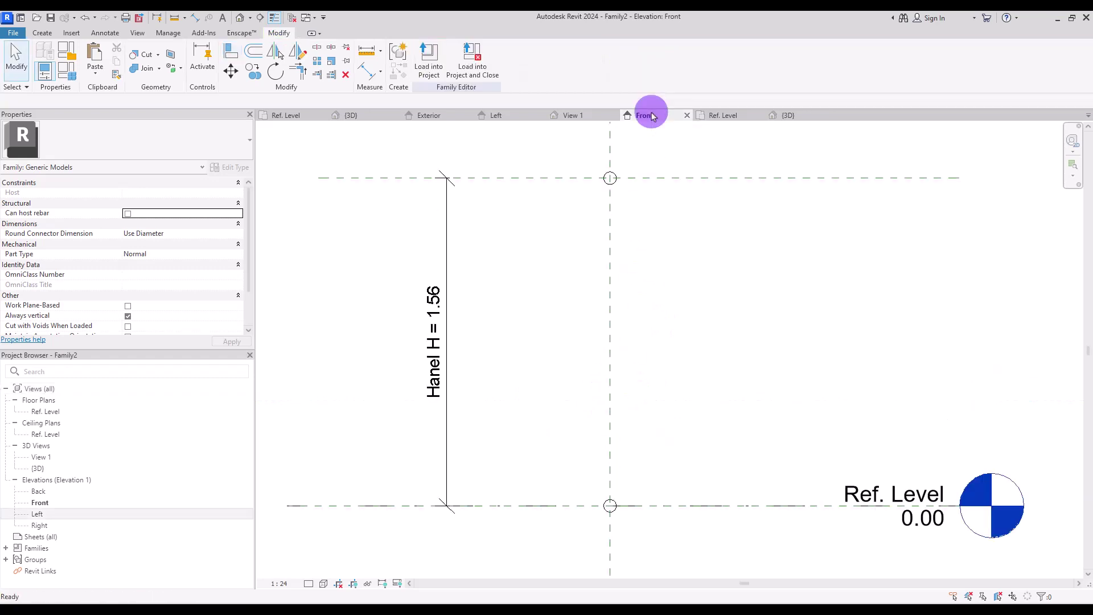
In the Left elevation, add a reference plane offset 0.08 from the centre plane
click(493, 115)
click(43, 33)
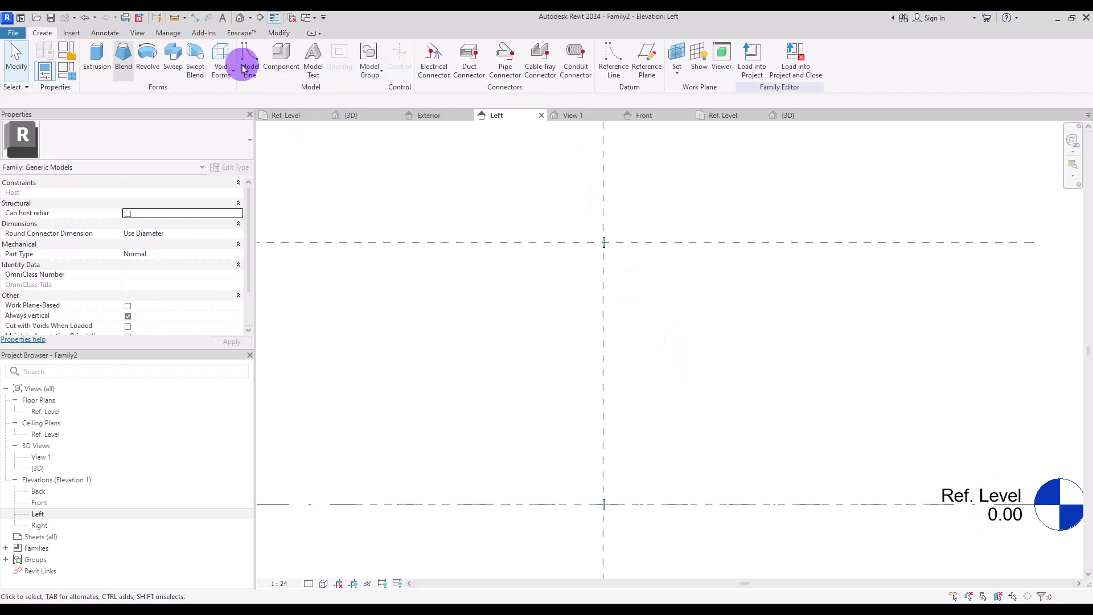
click(646, 66)
click(434, 50)
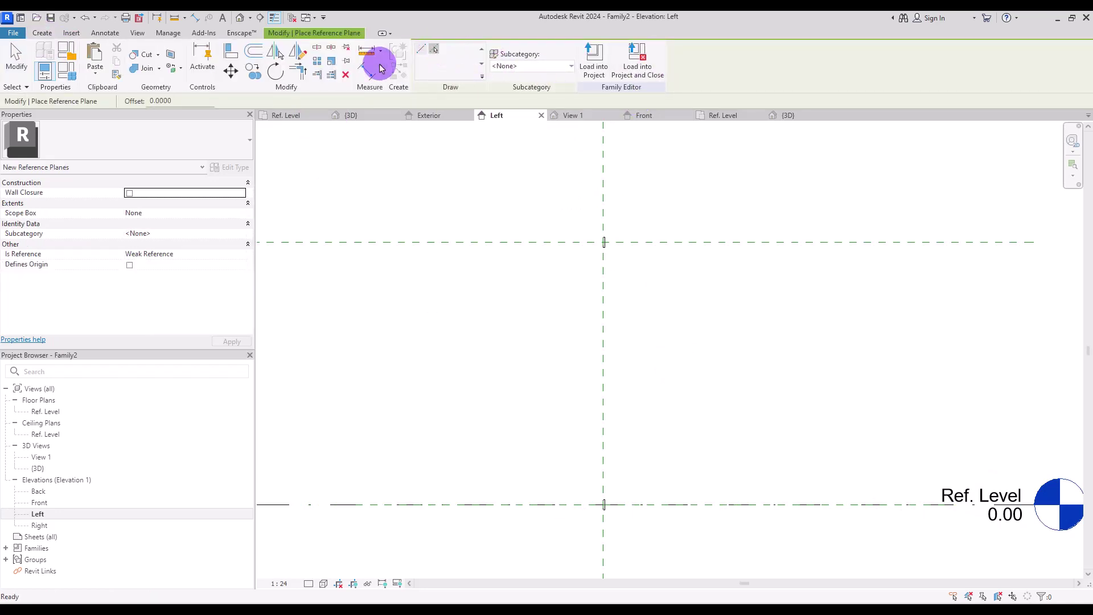
click(165, 101)
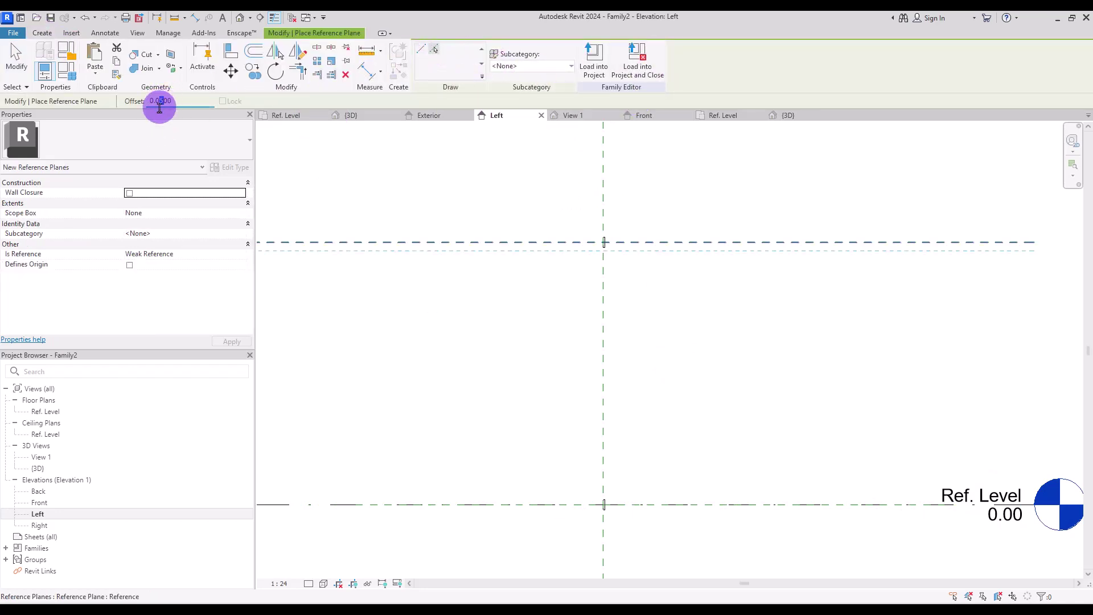
click(608, 303)
key(Escape)
key(Escape)
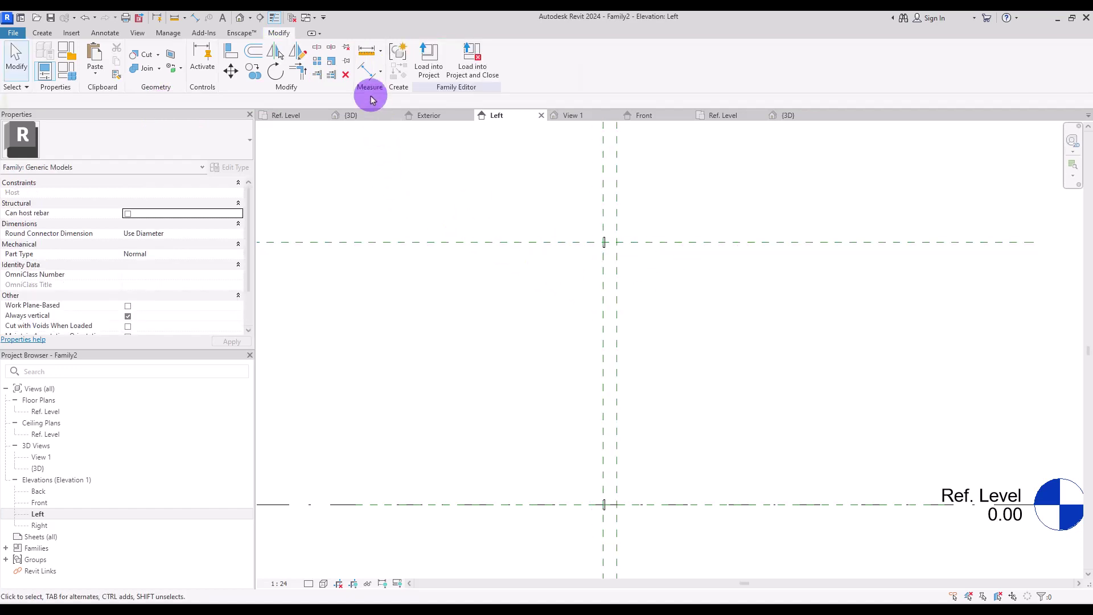
Dimension the 0.08 gap between the planes and label it with new type parameter Hanel W
click(365, 77)
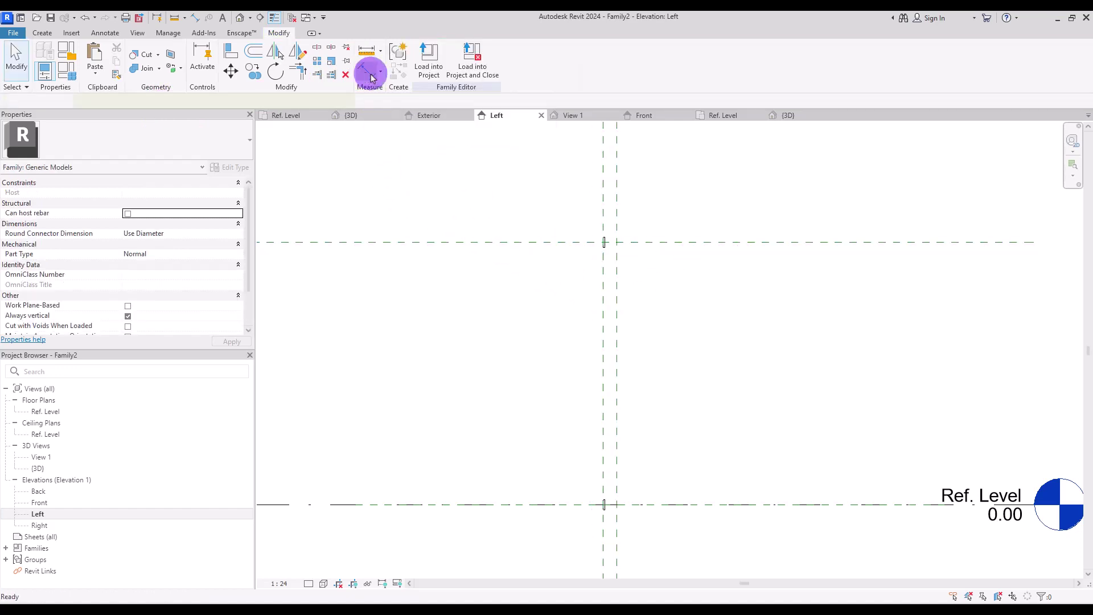
click(618, 211)
click(682, 207)
key(Escape)
click(610, 205)
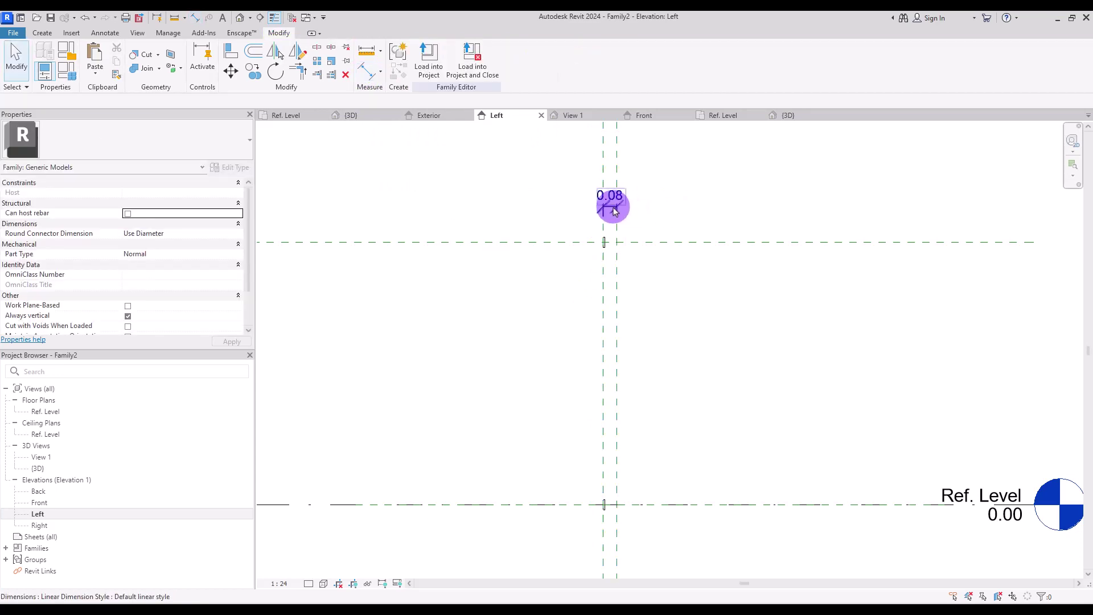
click(535, 58)
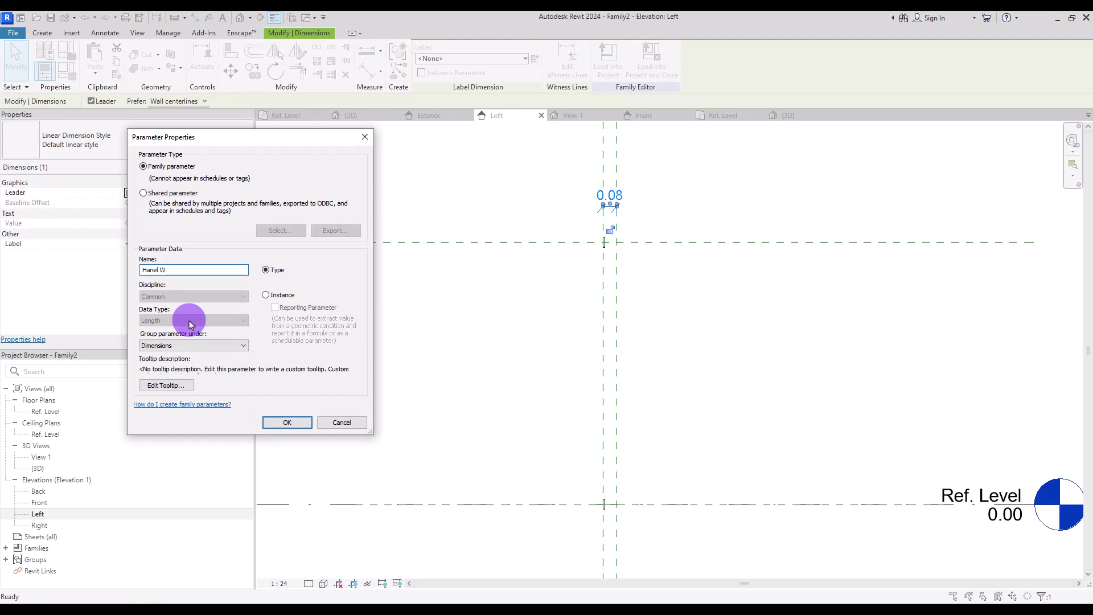
click(287, 422)
click(462, 335)
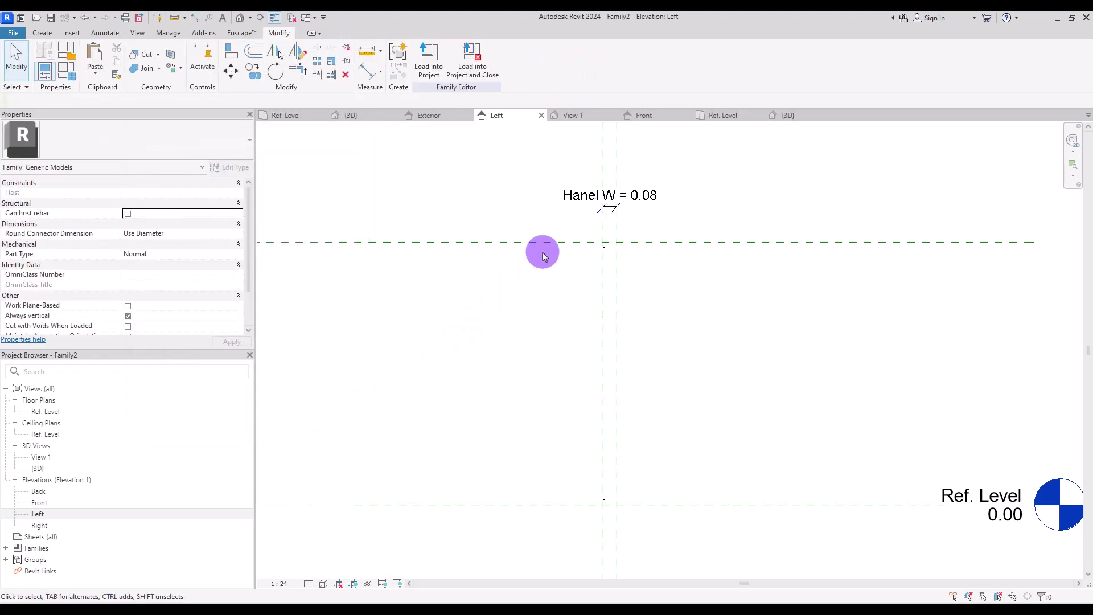
Start a sweep path by picking the horizontal plane, vertical plane and Ref. Level lines
click(35, 34)
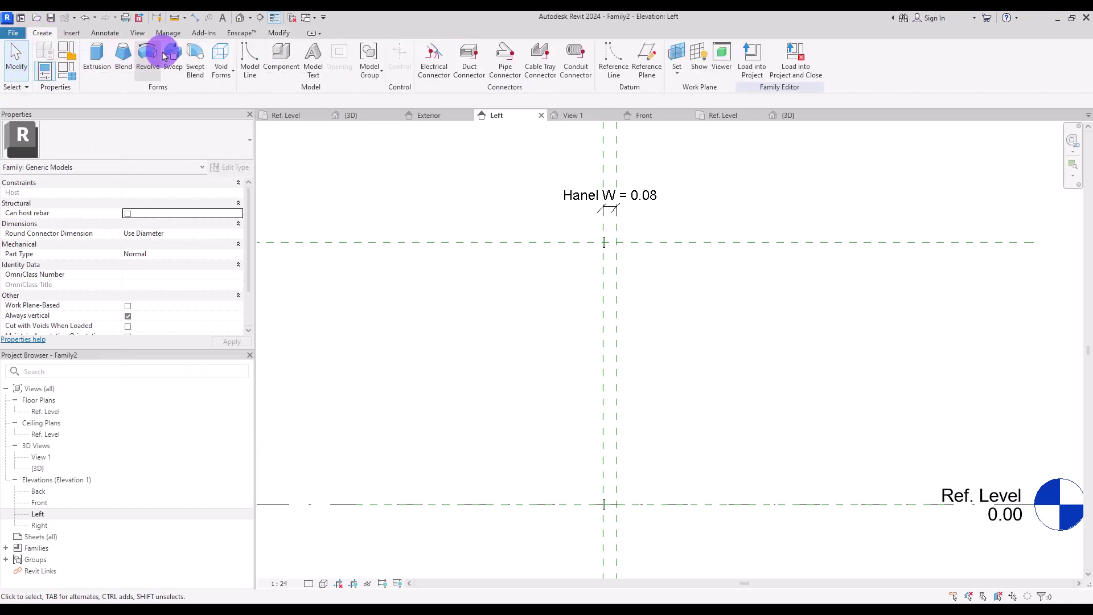
click(161, 52)
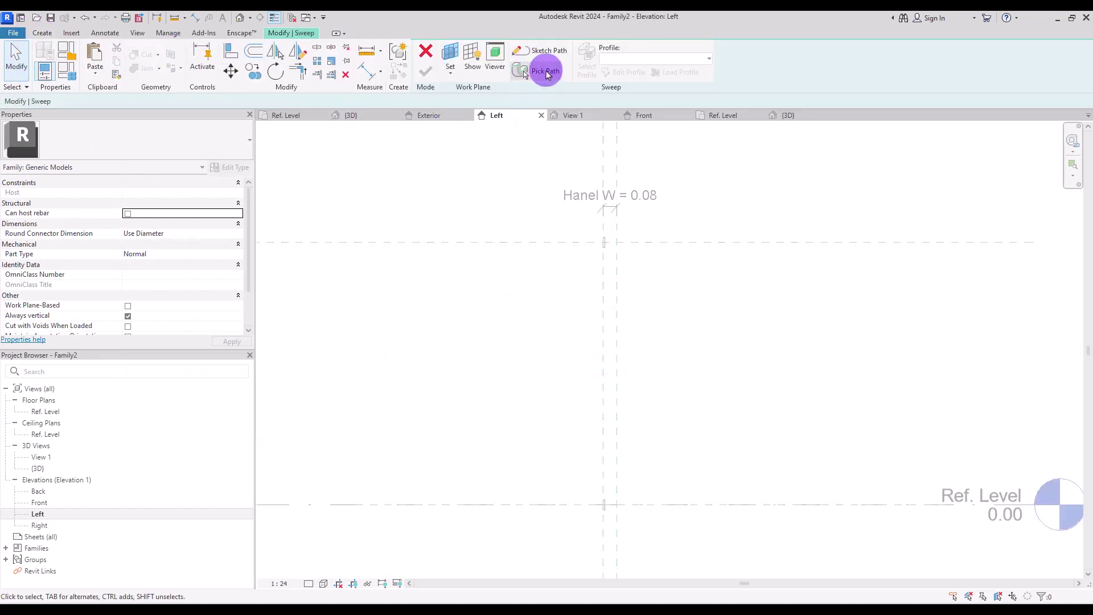
click(541, 50)
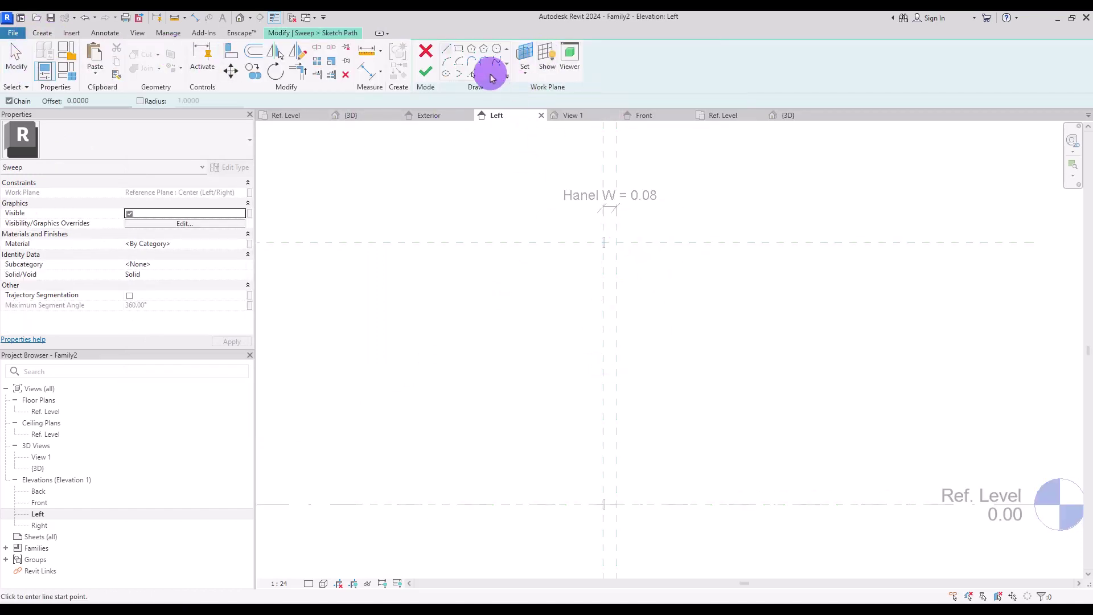
click(472, 74)
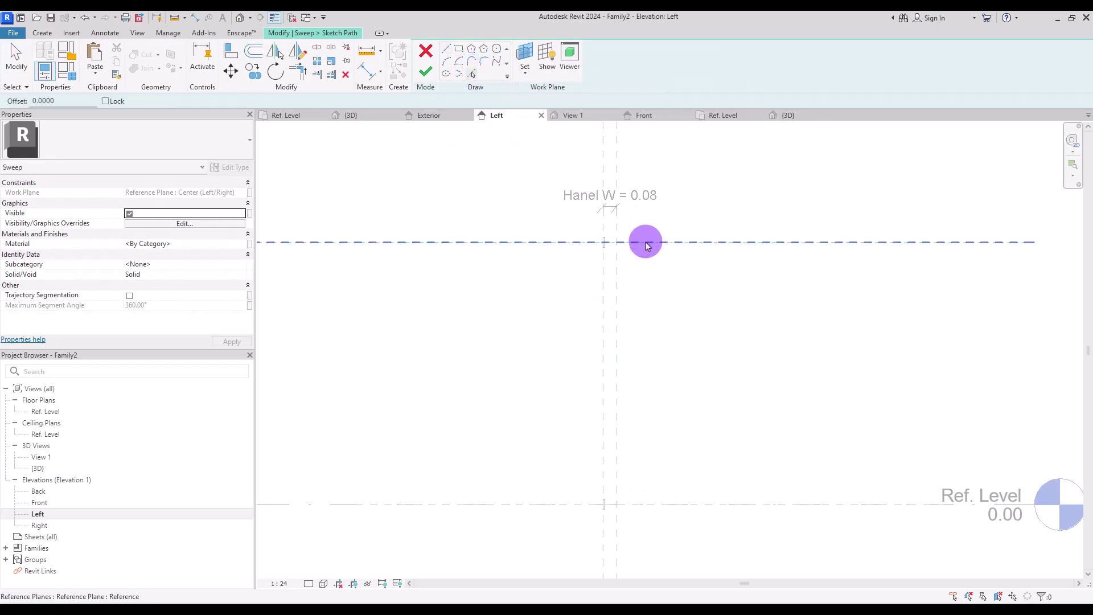
click(643, 242)
click(620, 279)
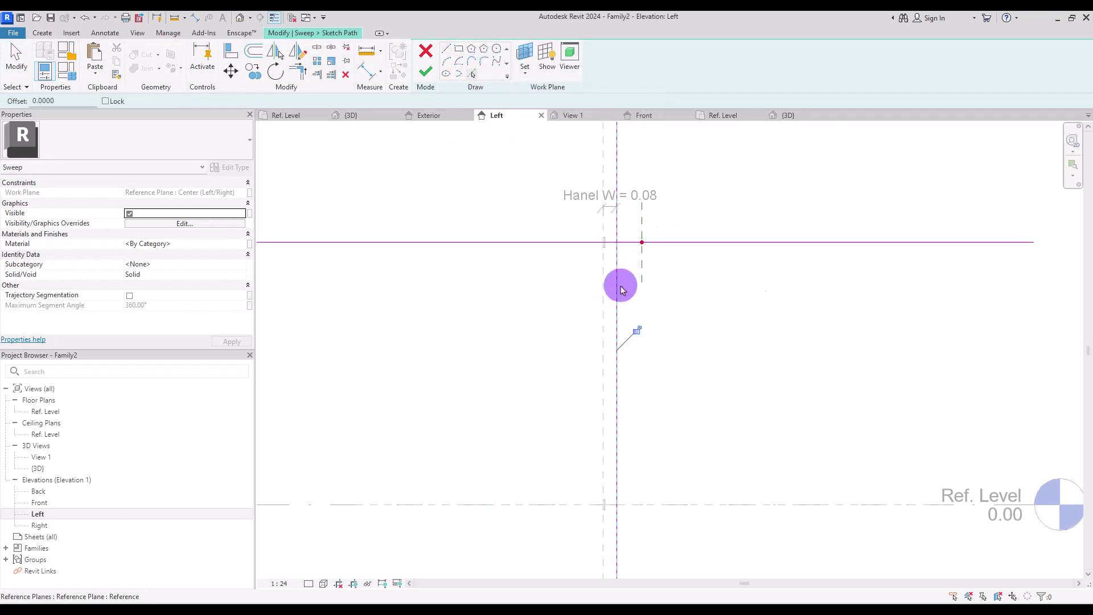
click(645, 506)
Trim the top and bottom path lines to corners with the vertical line
click(298, 75)
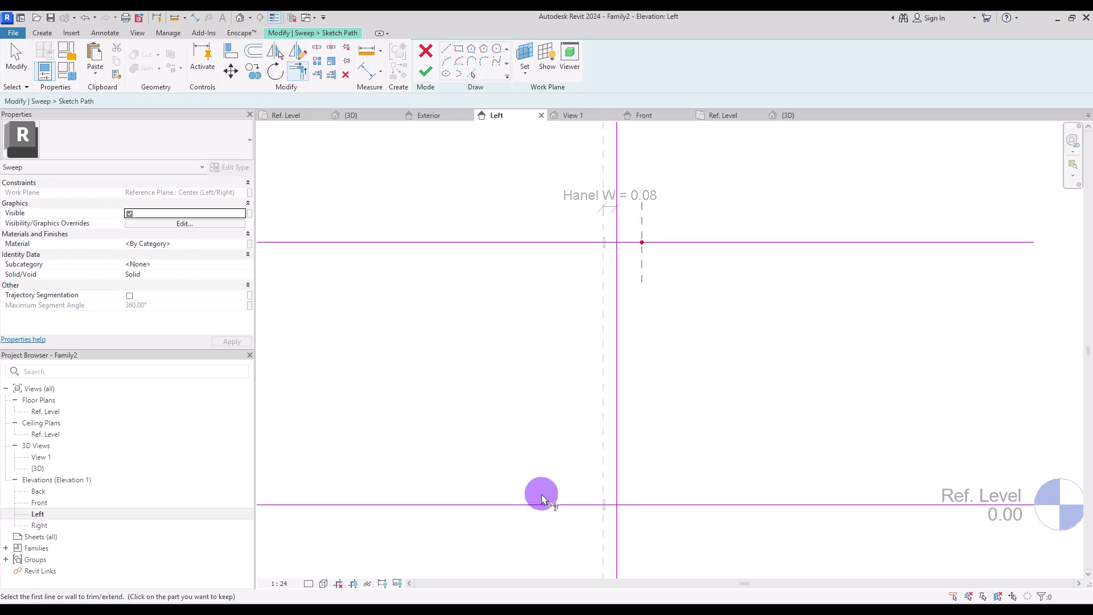
click(547, 504)
click(618, 444)
click(605, 248)
click(524, 254)
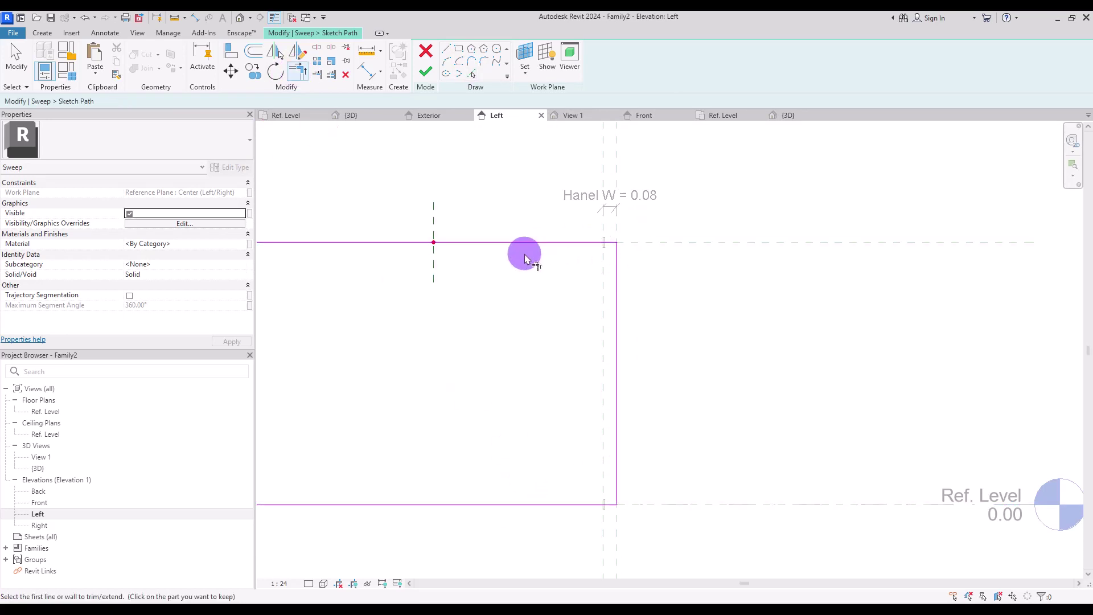
key(Escape)
Shorten the return to 0.07, delete the extra bottom line, and finish the path
click(349, 240)
middle_drag(373, 322, 556, 334)
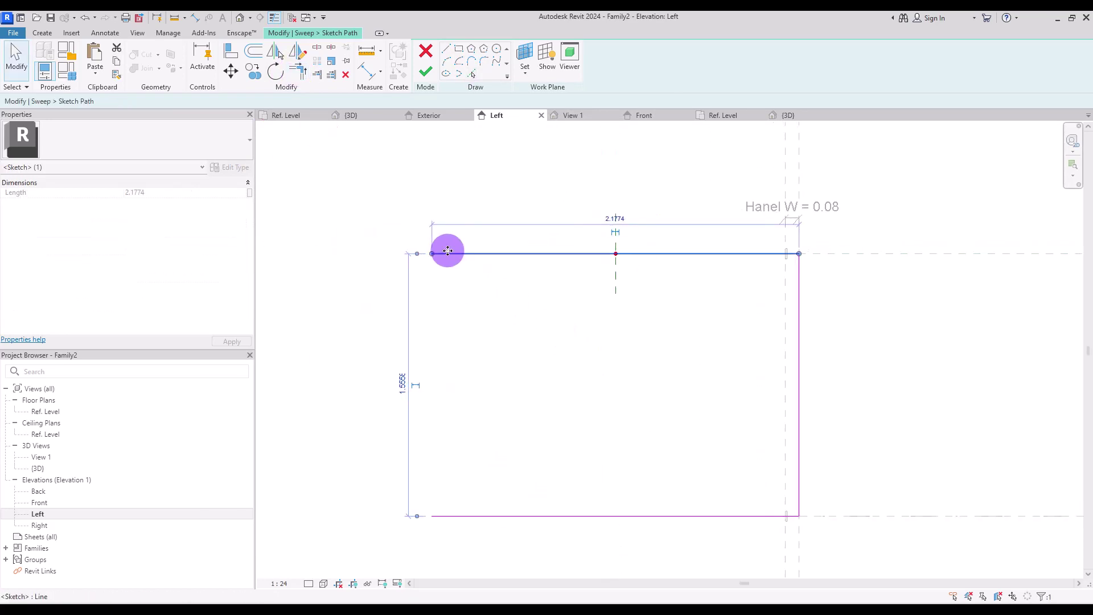
key(l)
key(i)
key(Escape)
key(Escape)
click(795, 257)
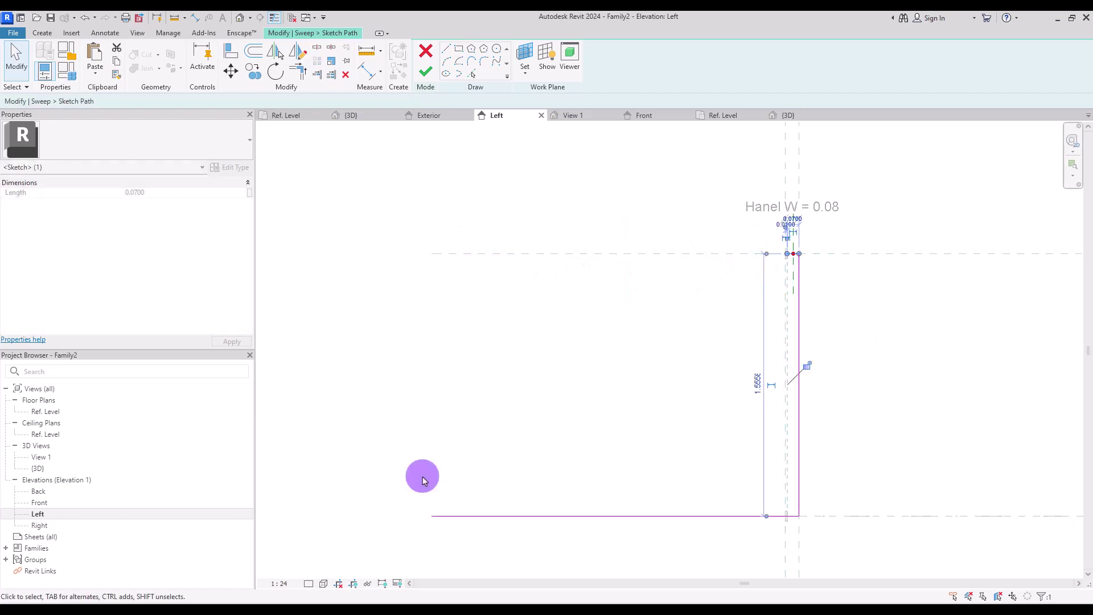
click(451, 517)
key(Delete)
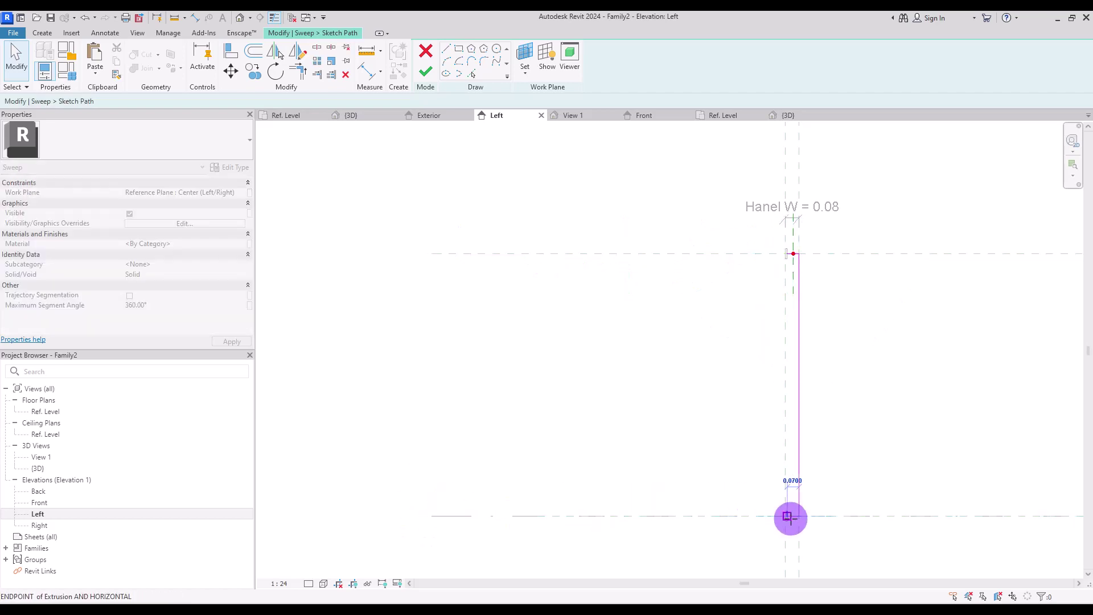
scroll(633, 274, up, 2)
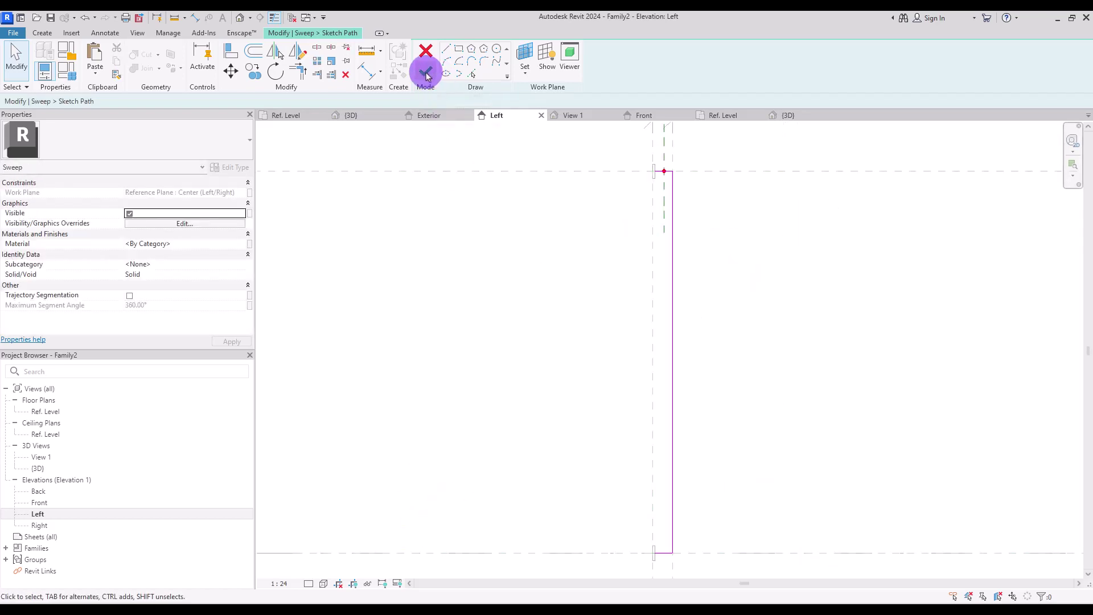
click(425, 71)
Draw the handle profile as a 0.08 circle at the plane crossing in the Front elevation
click(626, 71)
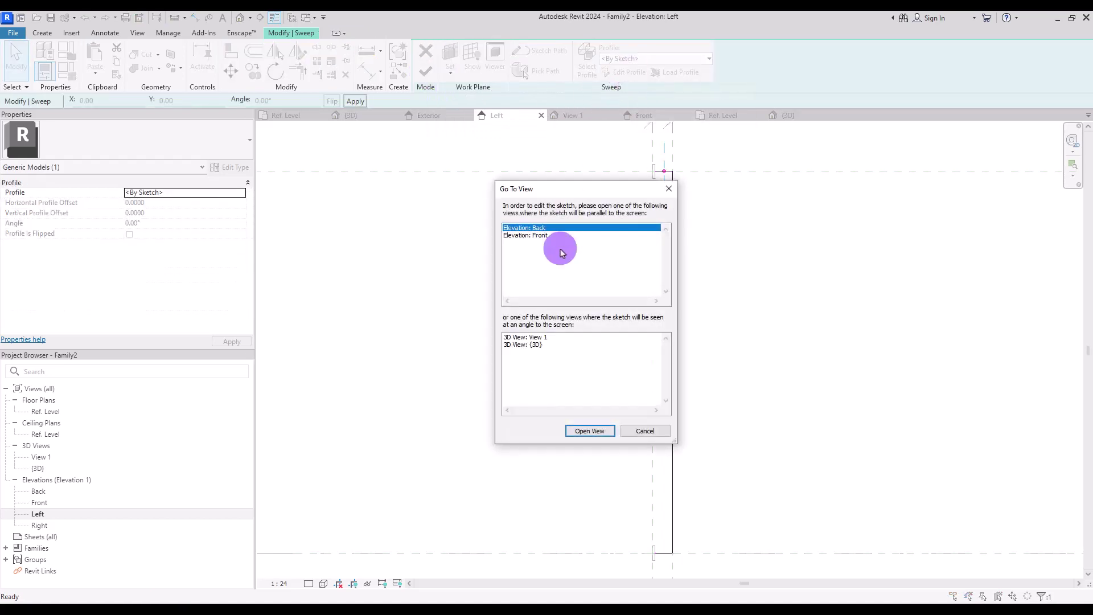
click(529, 236)
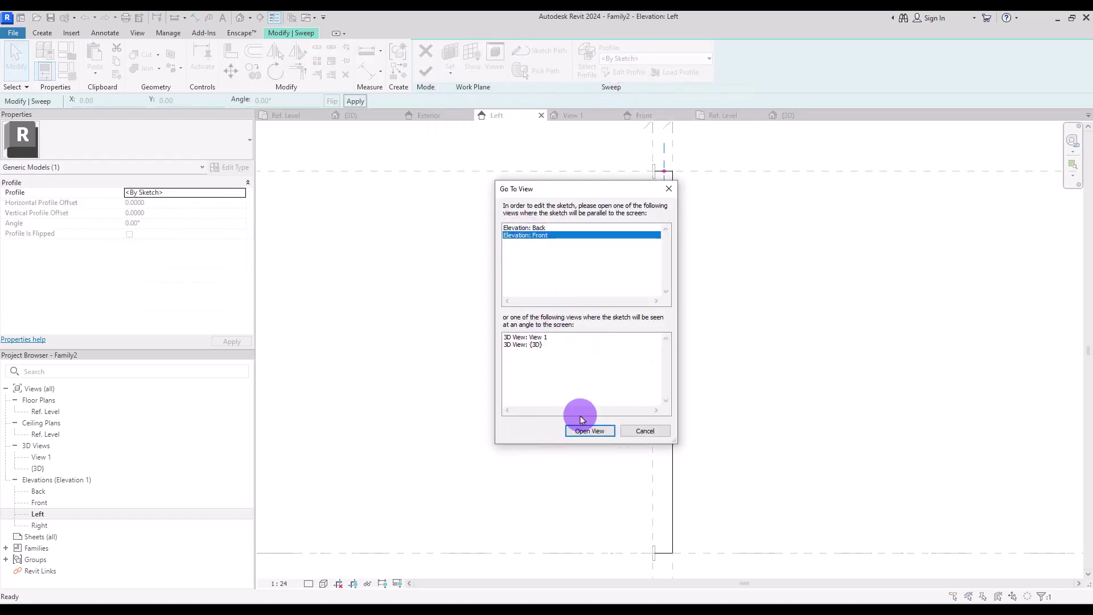
click(587, 431)
scroll(593, 227, up, 3)
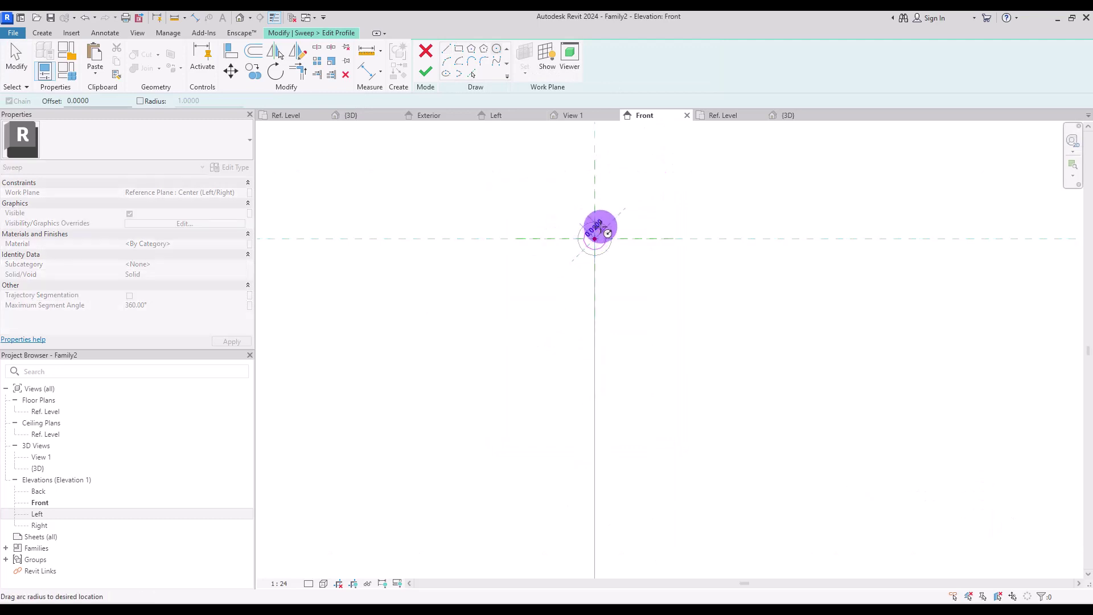
click(594, 239)
click(623, 204)
key(Escape)
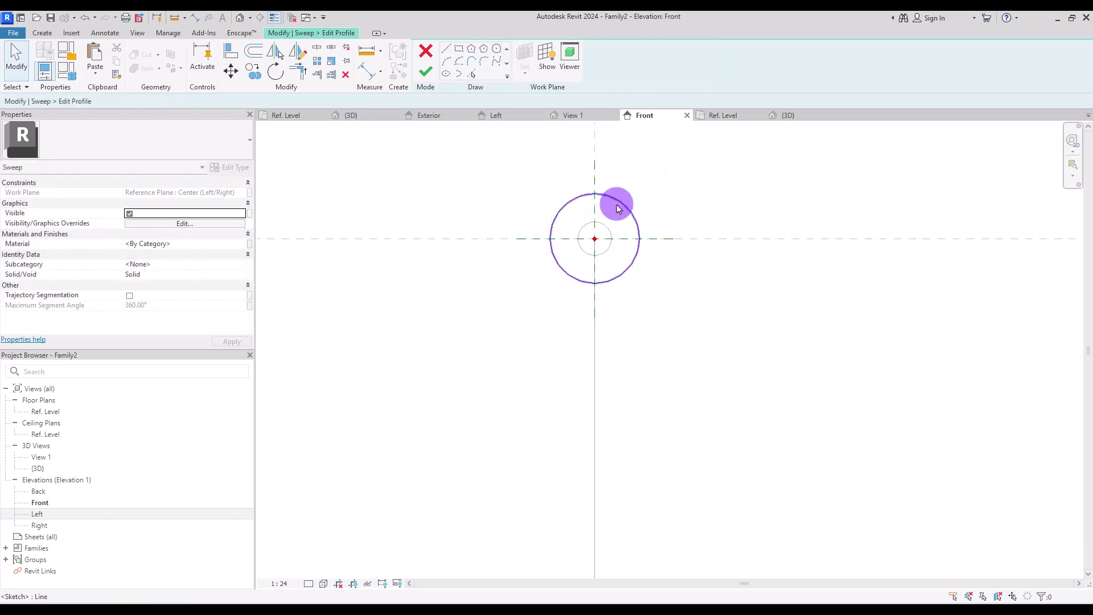
click(617, 205)
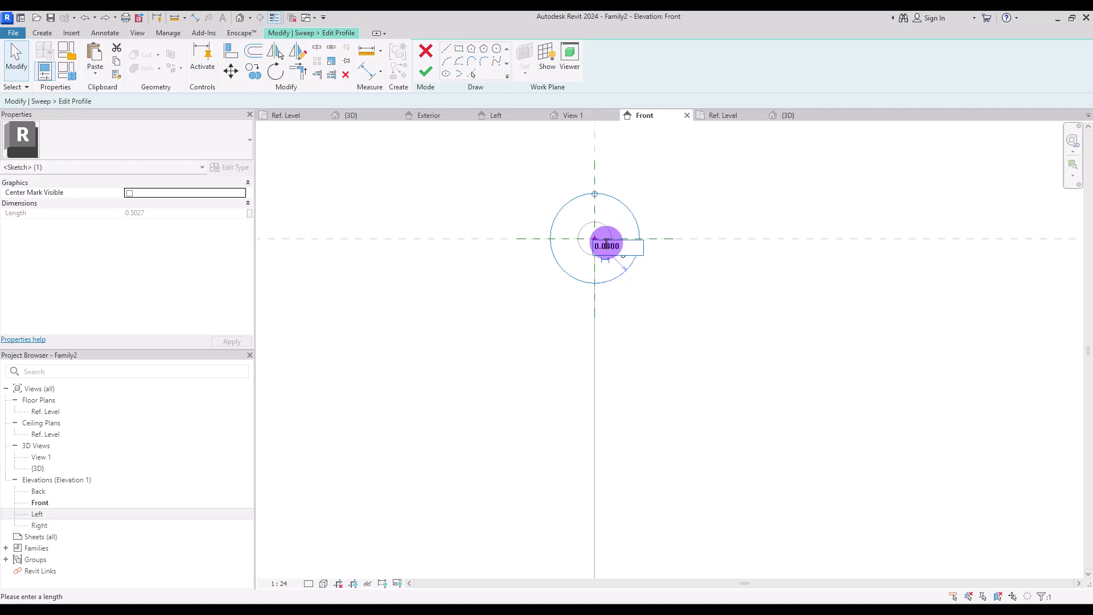
key(Return)
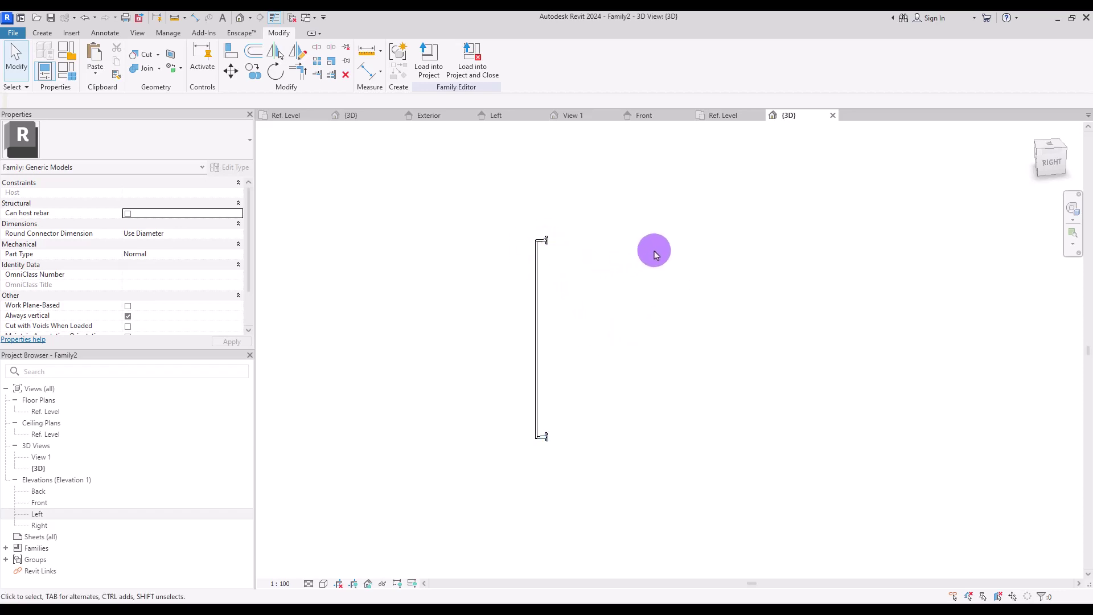
Round the top and bottom corners of the sweep path with fillet arcs, then select both handle pieces
key(ctrl+Tab)
click(674, 242)
click(431, 60)
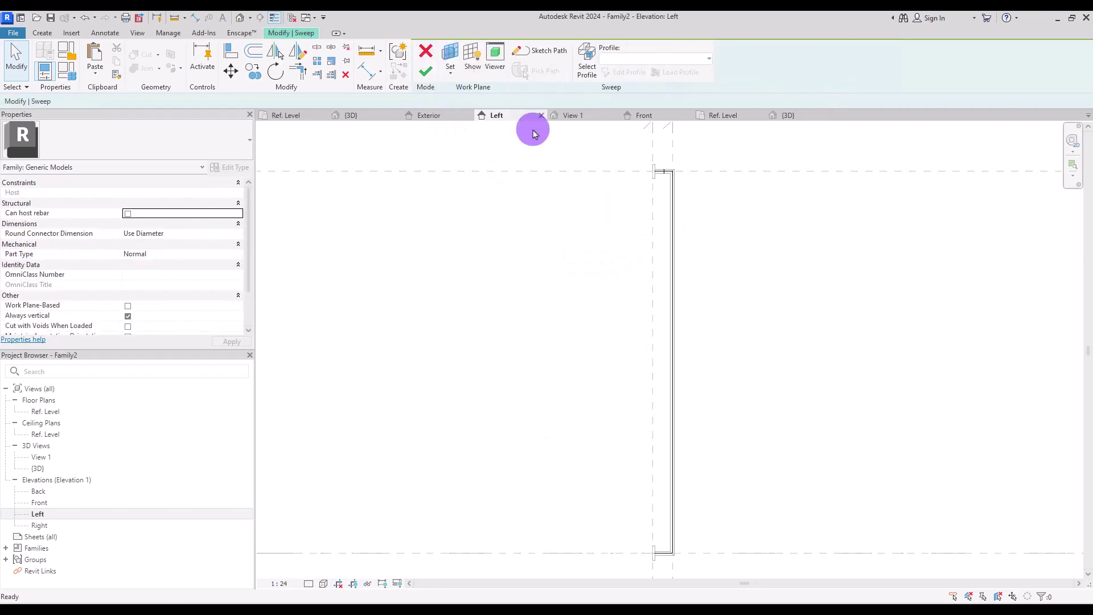
click(541, 49)
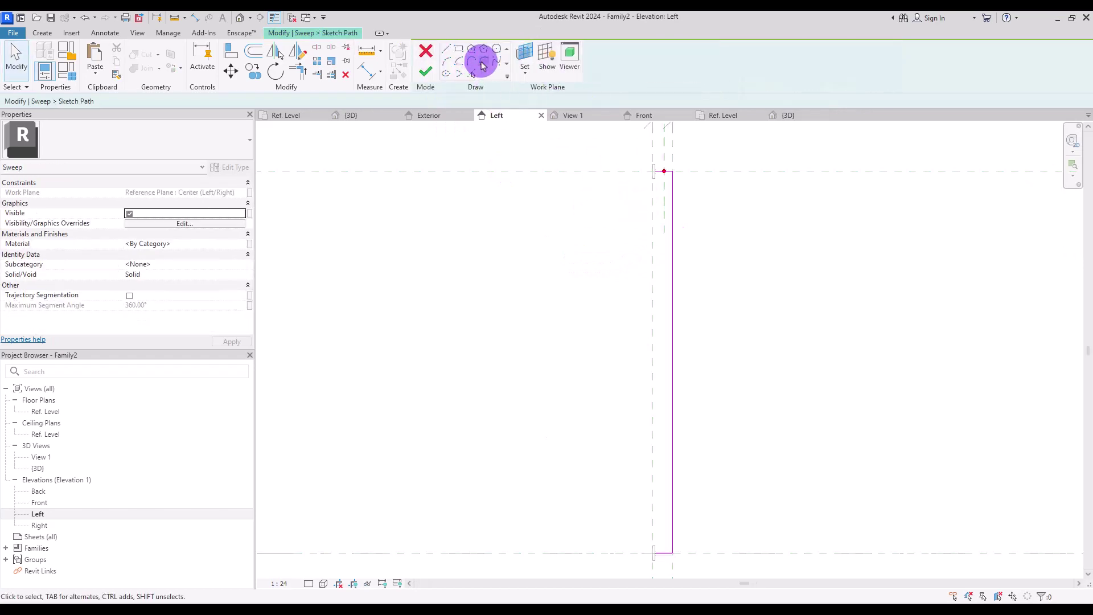
click(483, 66)
click(660, 171)
click(666, 170)
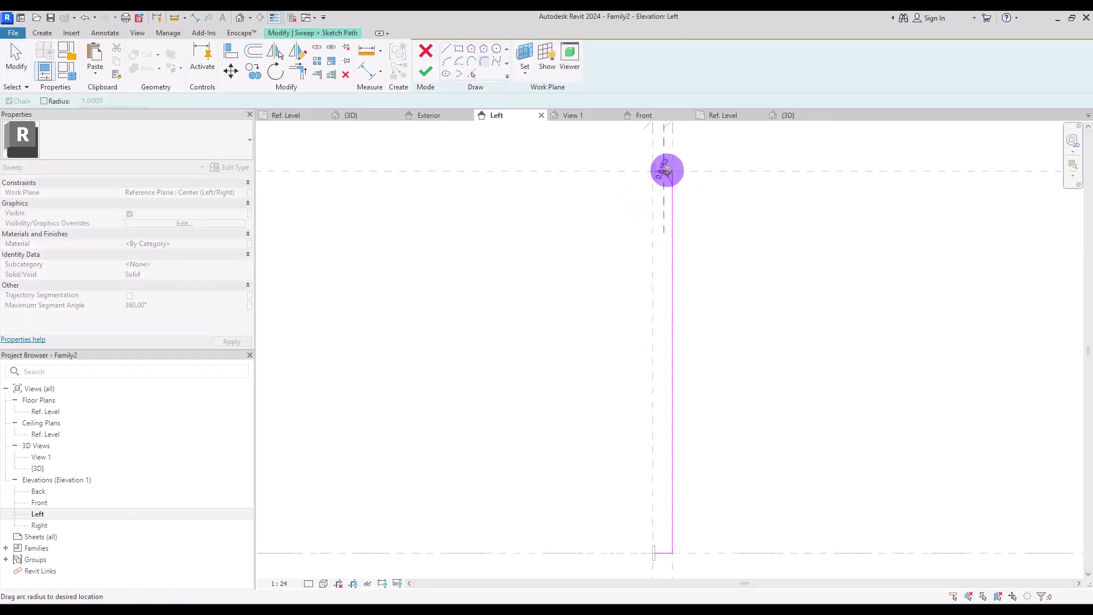
middle_drag(734, 361, 715, 289)
click(643, 477)
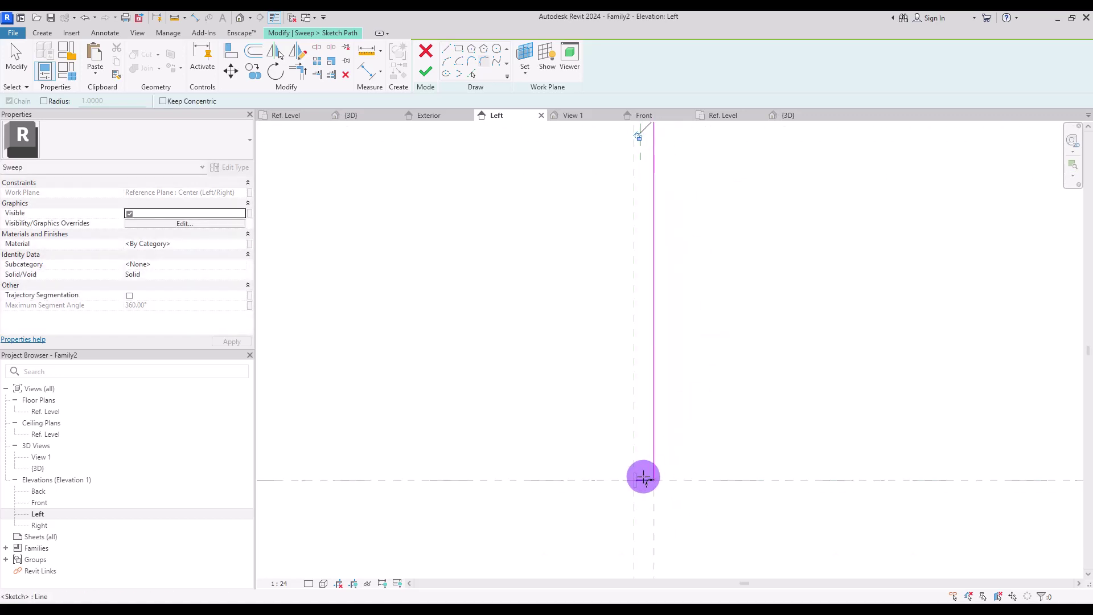
click(651, 472)
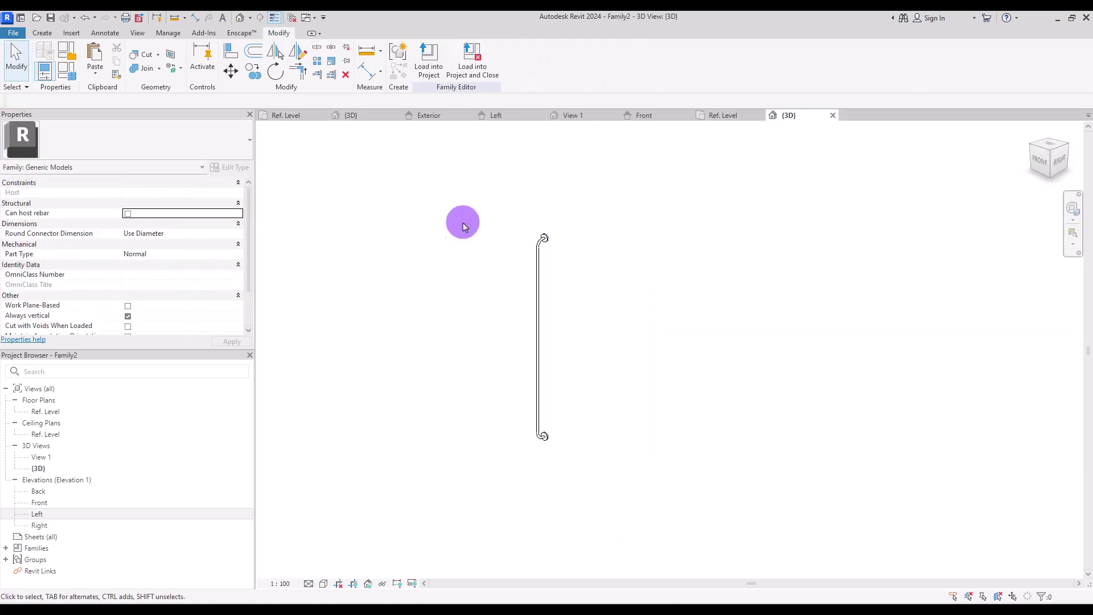
drag(505, 204, 603, 487)
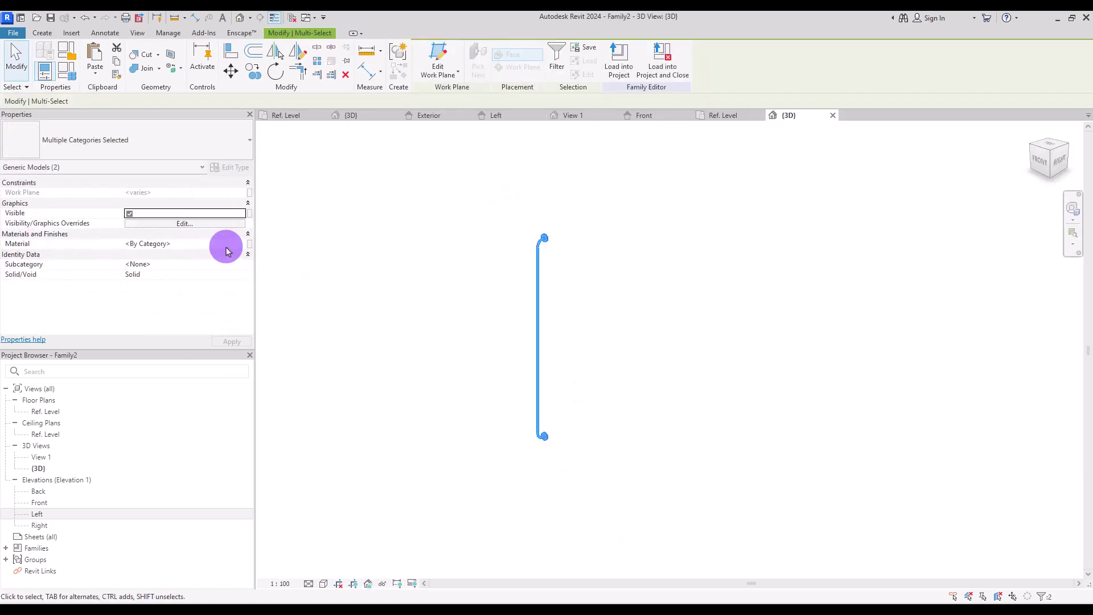
Associate the handle sweeps' Material with a new 'Handel' parameter, then load the family into the door
click(250, 245)
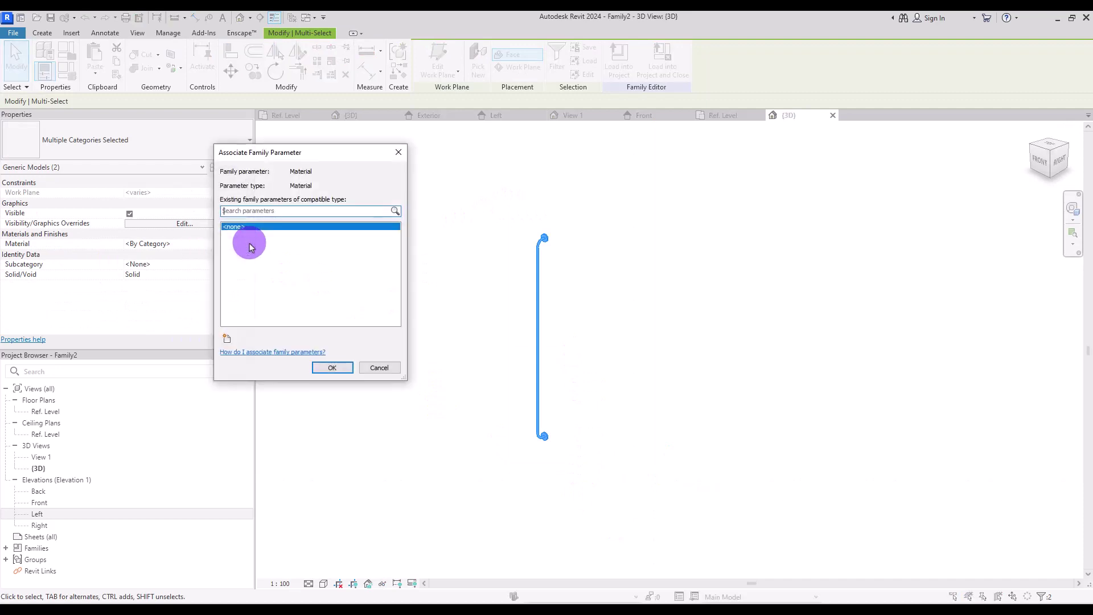
click(227, 340)
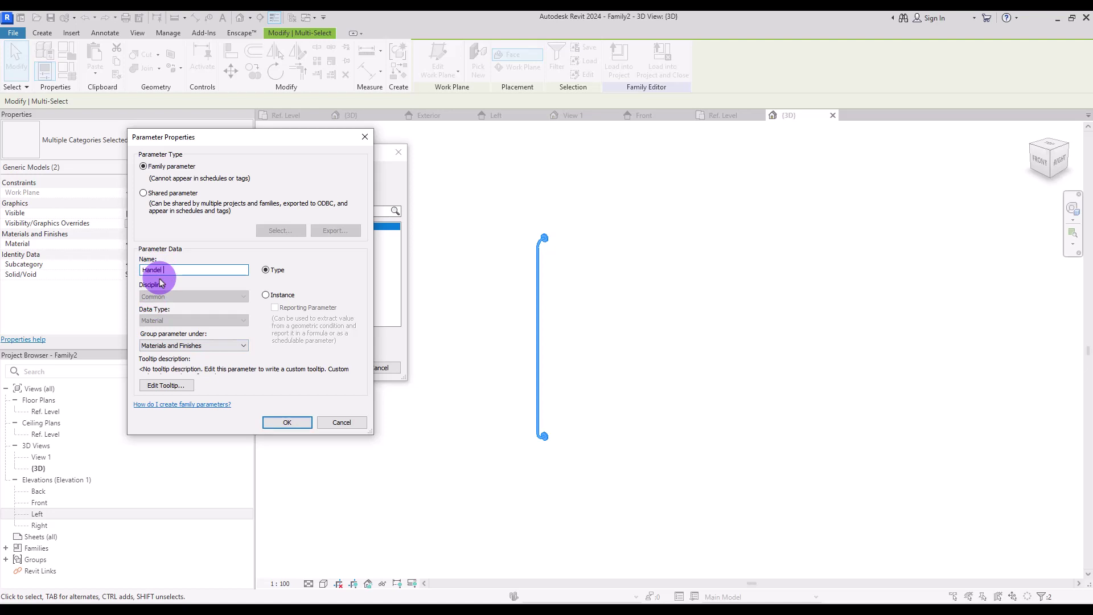
key(Return)
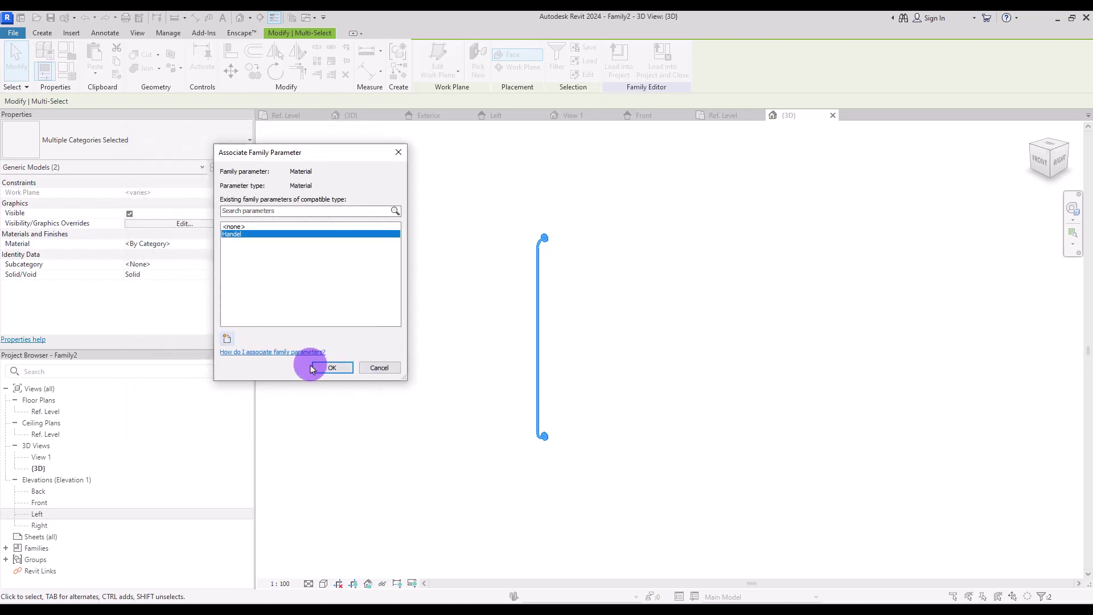
click(331, 366)
click(619, 57)
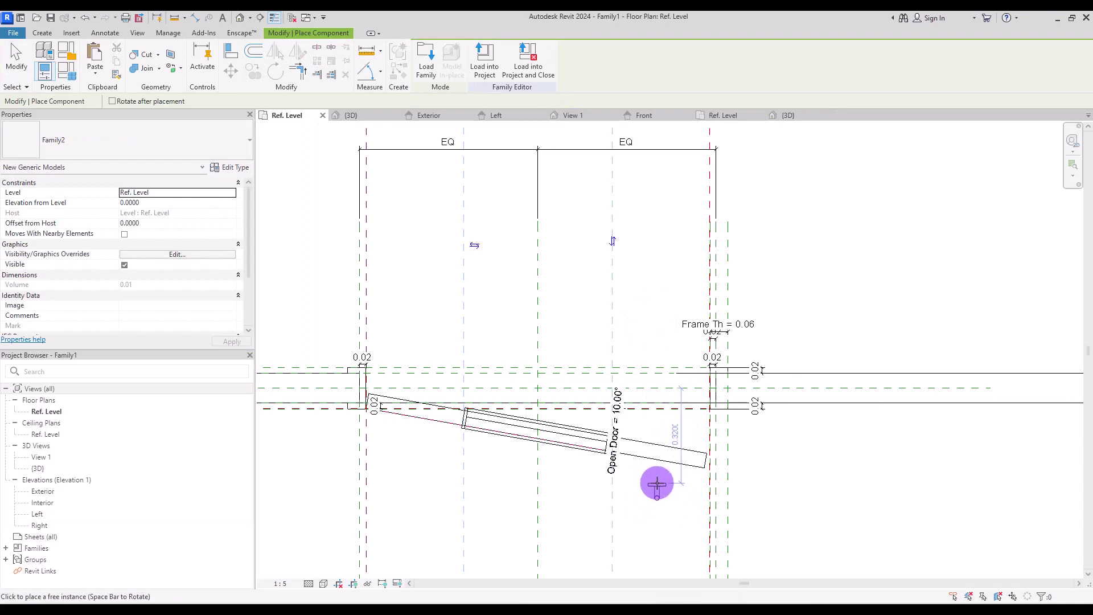
Place the handle in plan and align it to the door panel's lower edge
click(657, 484)
key(Escape)
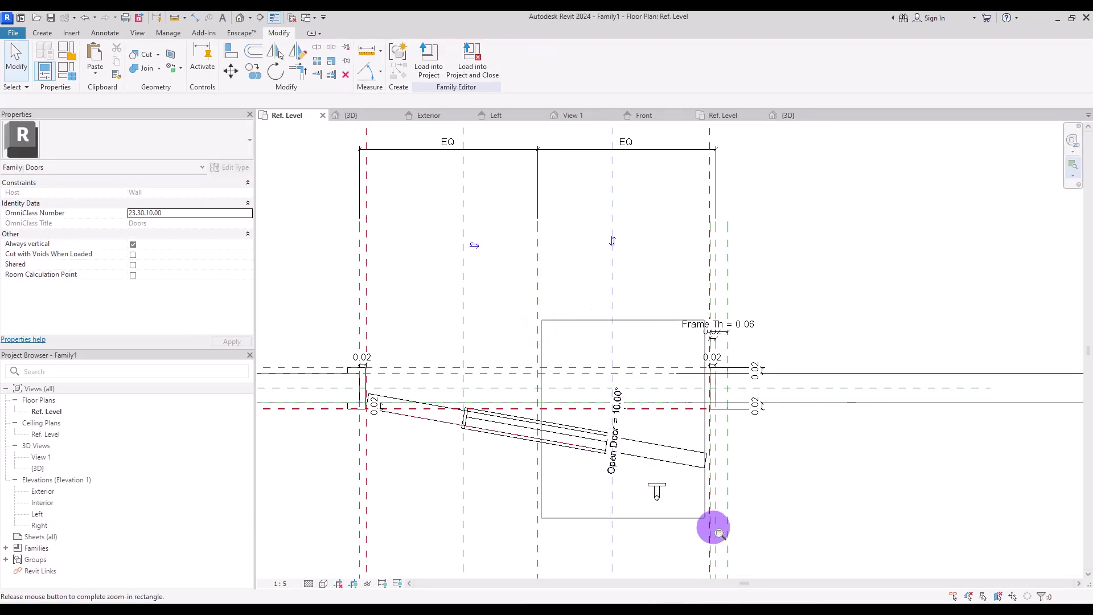
scroll(723, 535, up, 3)
middle_drag(733, 522, 715, 488)
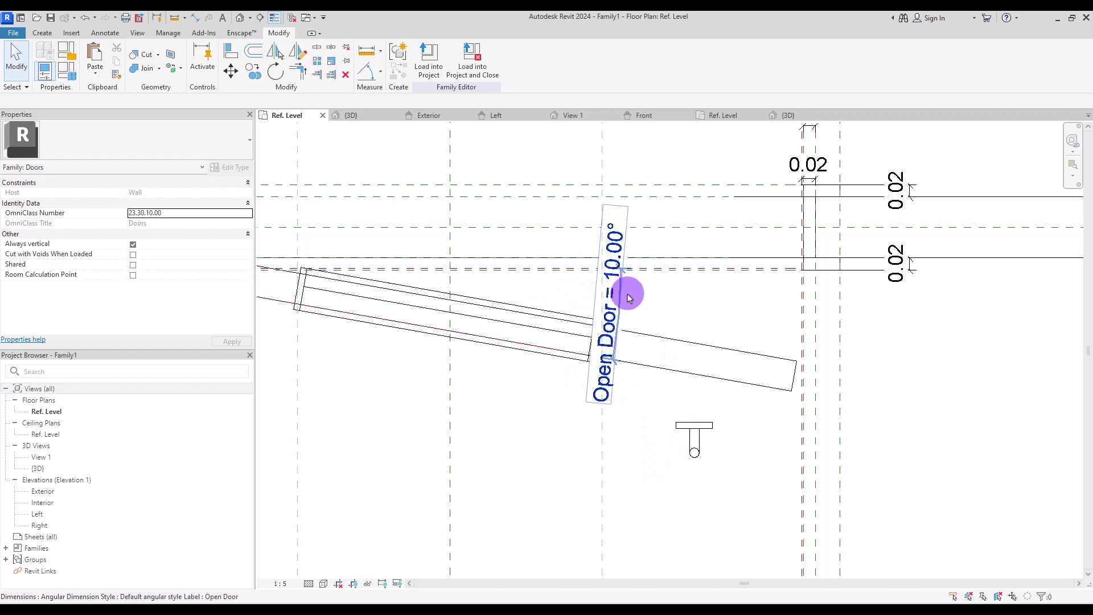
click(231, 54)
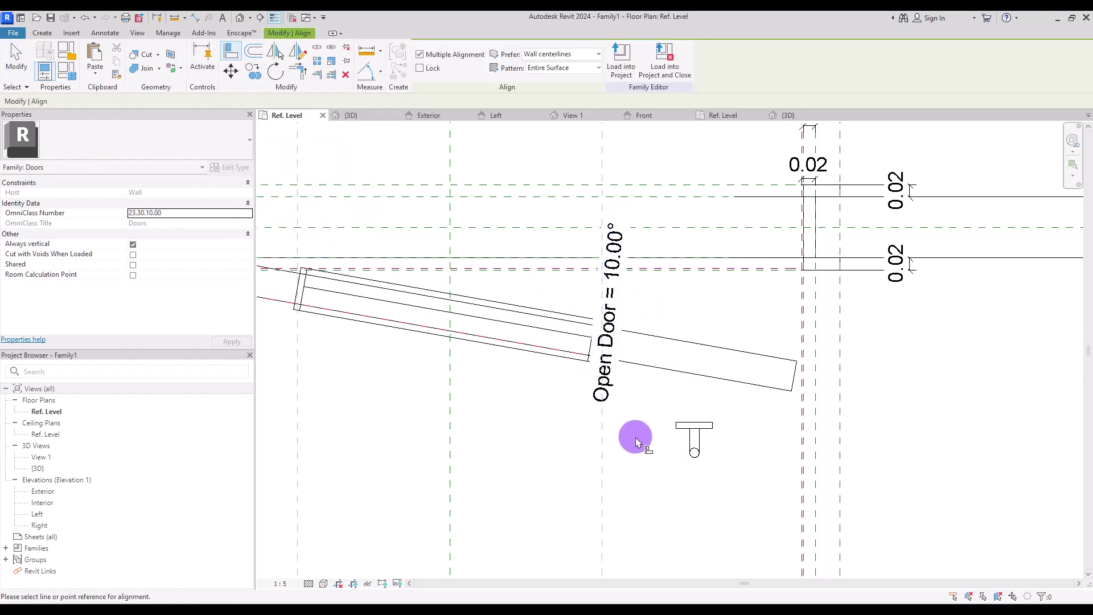
click(665, 370)
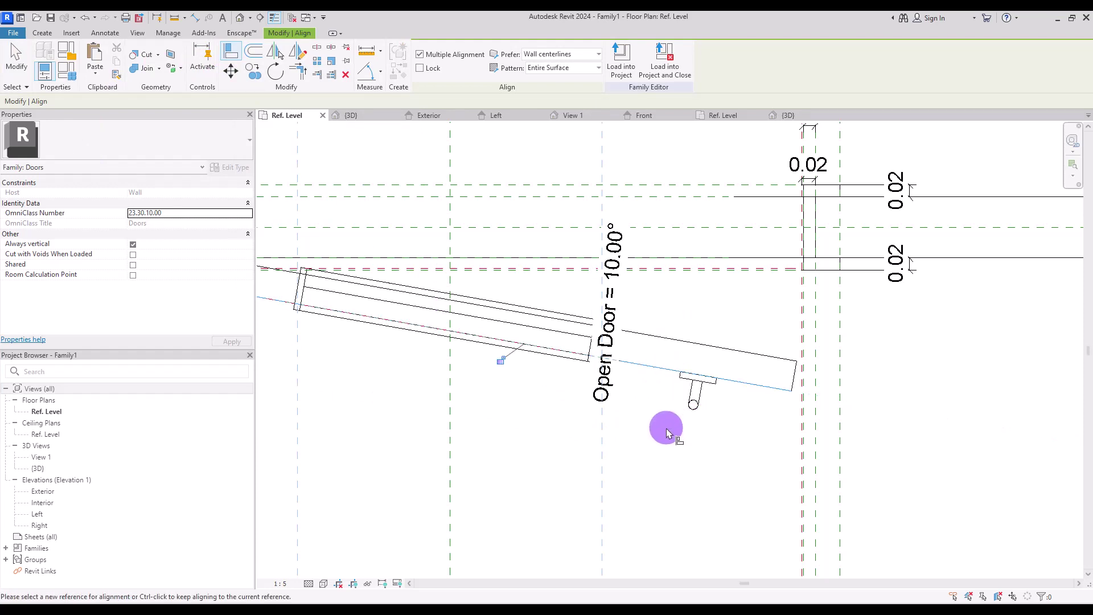
Add a 10° angular dimension from the reference plane to the handle, labelled Open Door
click(366, 70)
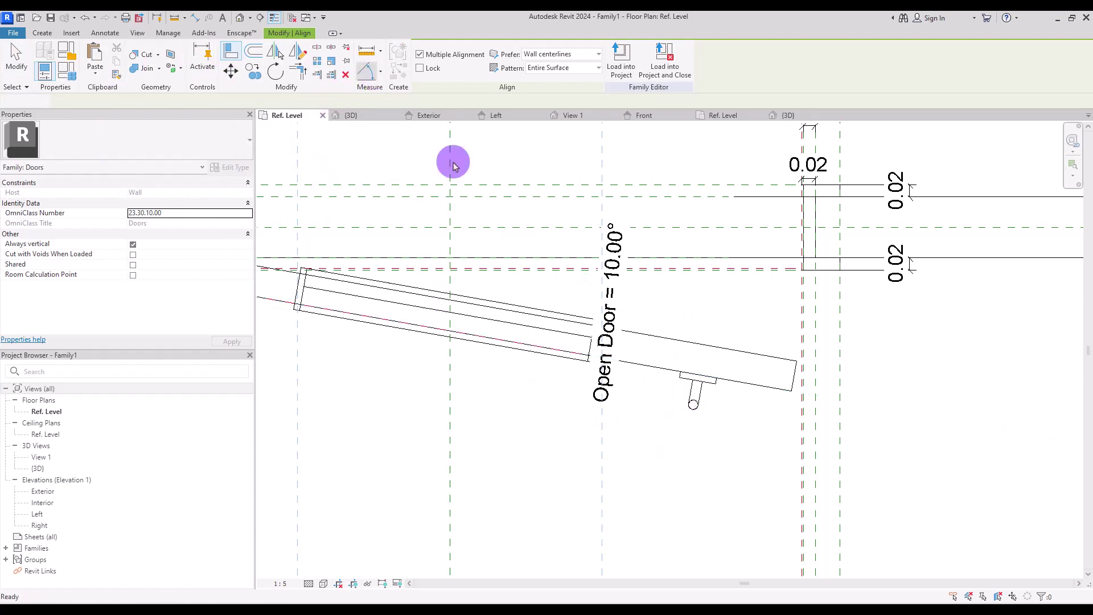
click(674, 272)
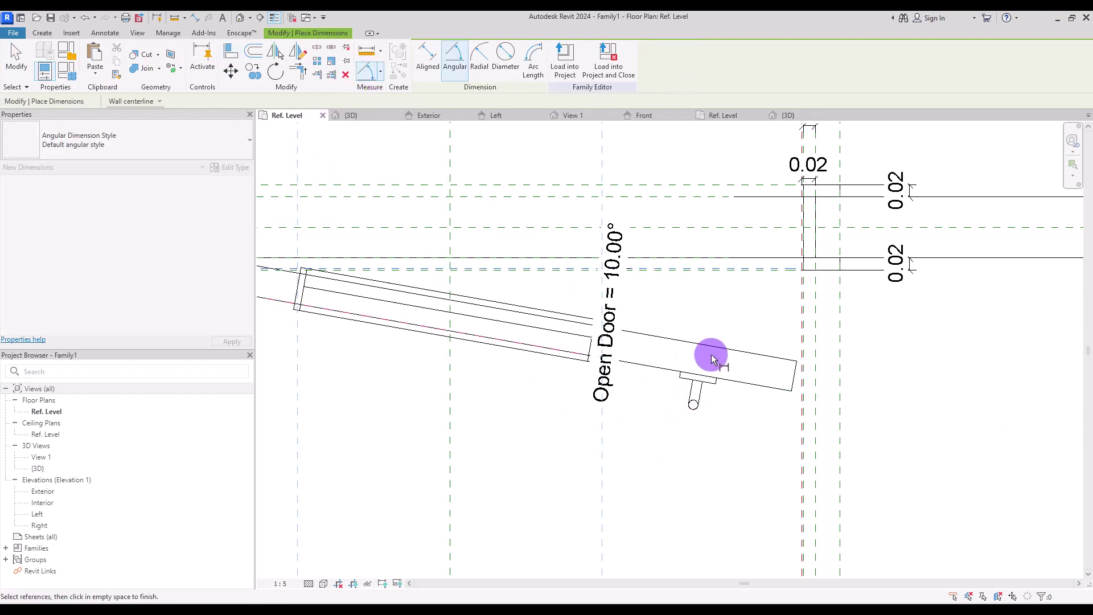
click(707, 357)
click(702, 328)
key(Escape)
key(Escape)
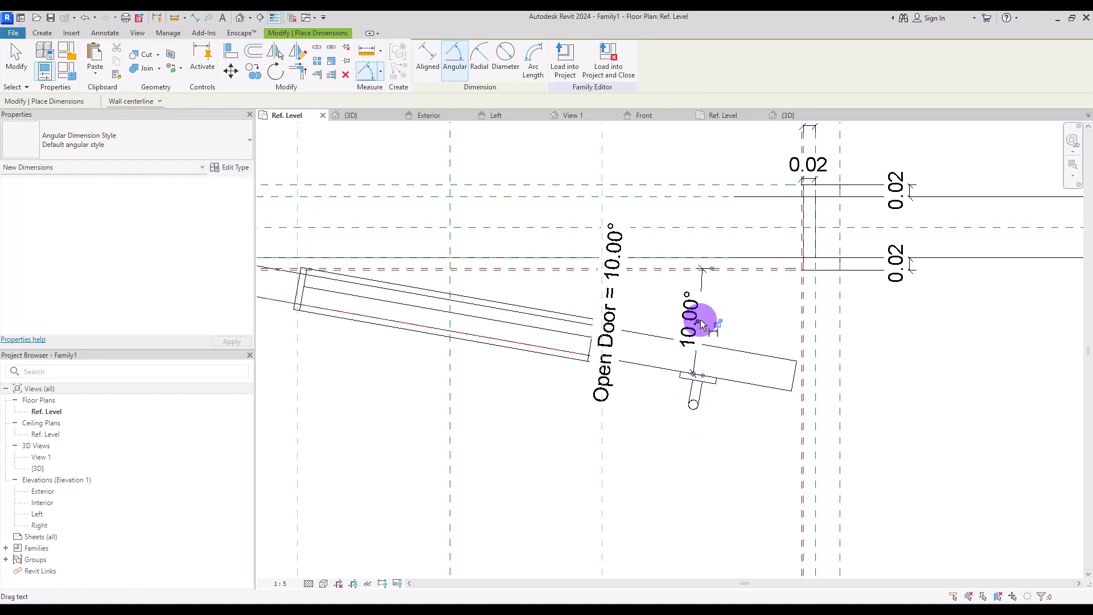
click(707, 288)
click(521, 58)
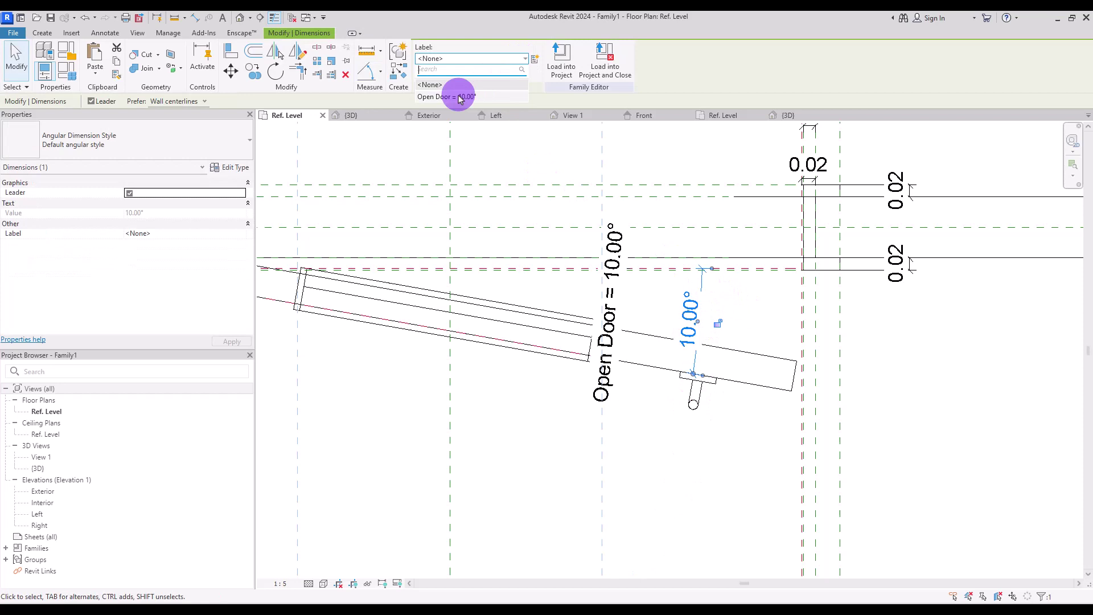
click(430, 98)
Align the handle onto the door panel's lower edge
click(710, 442)
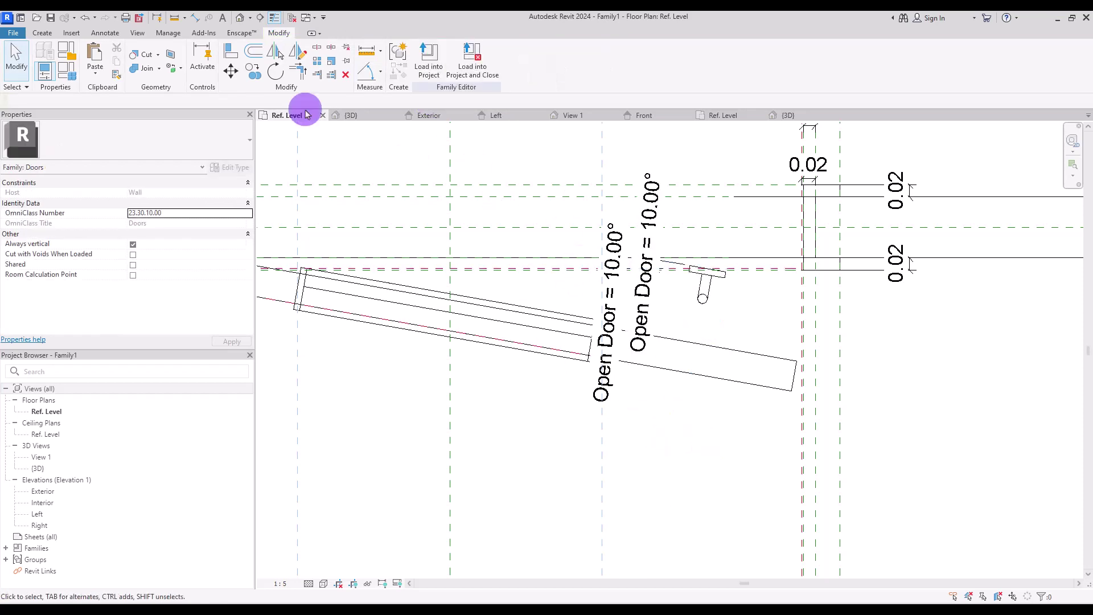
click(229, 50)
click(707, 377)
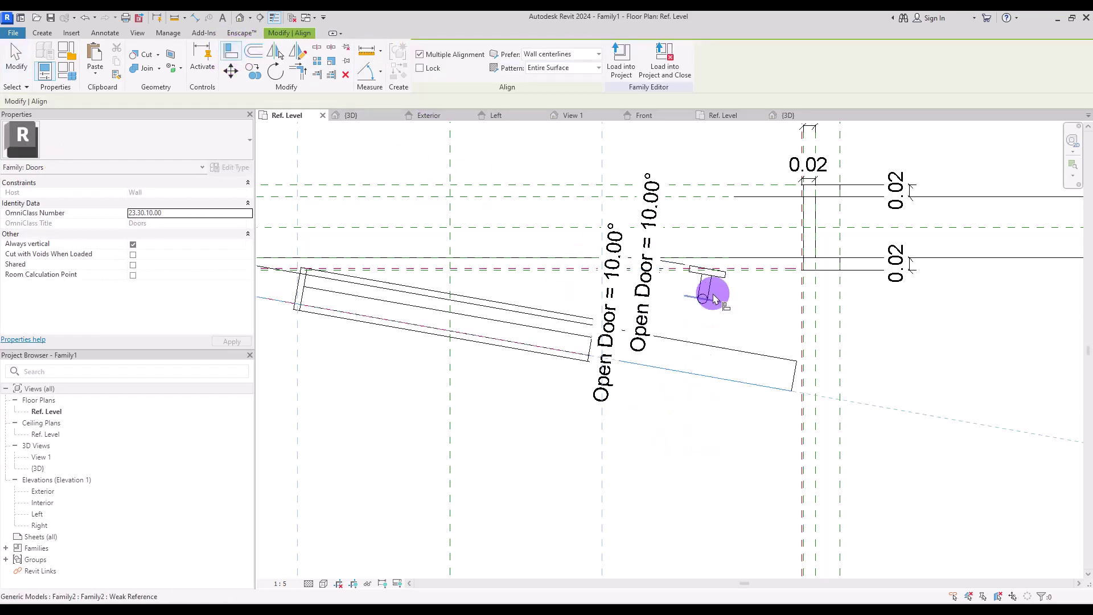
click(717, 274)
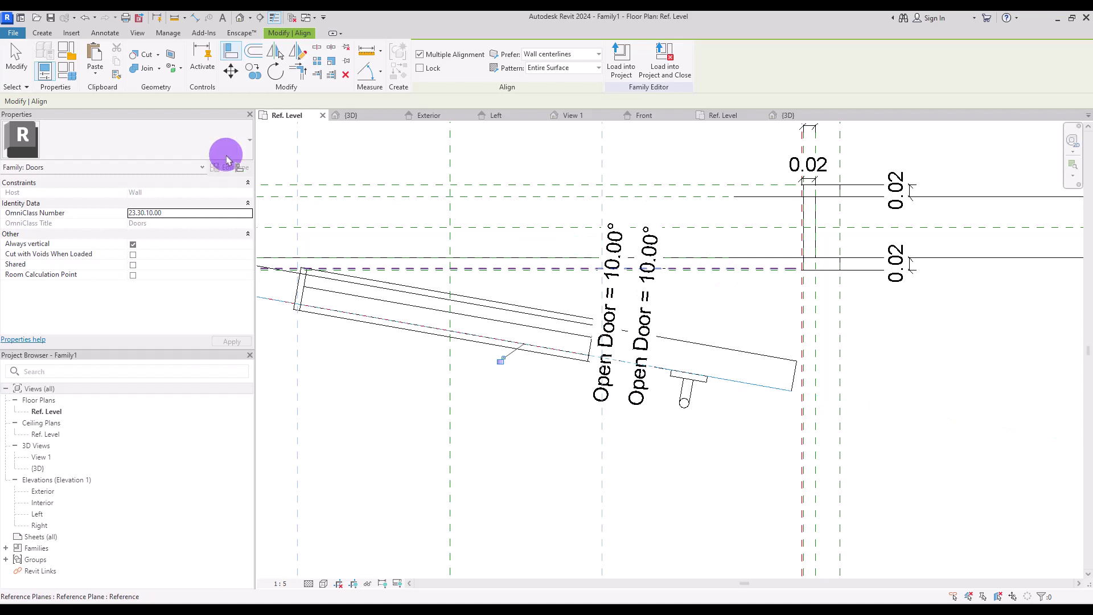
Flex Open Door to 20° and back to 0°, then select the handle in the Exterior elevation
click(66, 80)
click(178, 246)
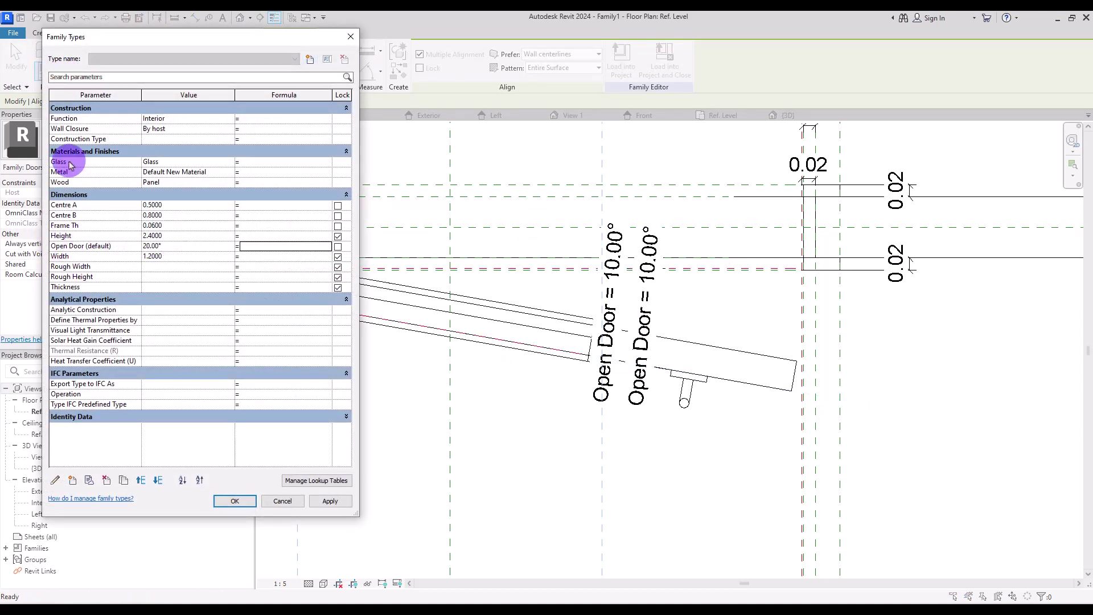
click(349, 501)
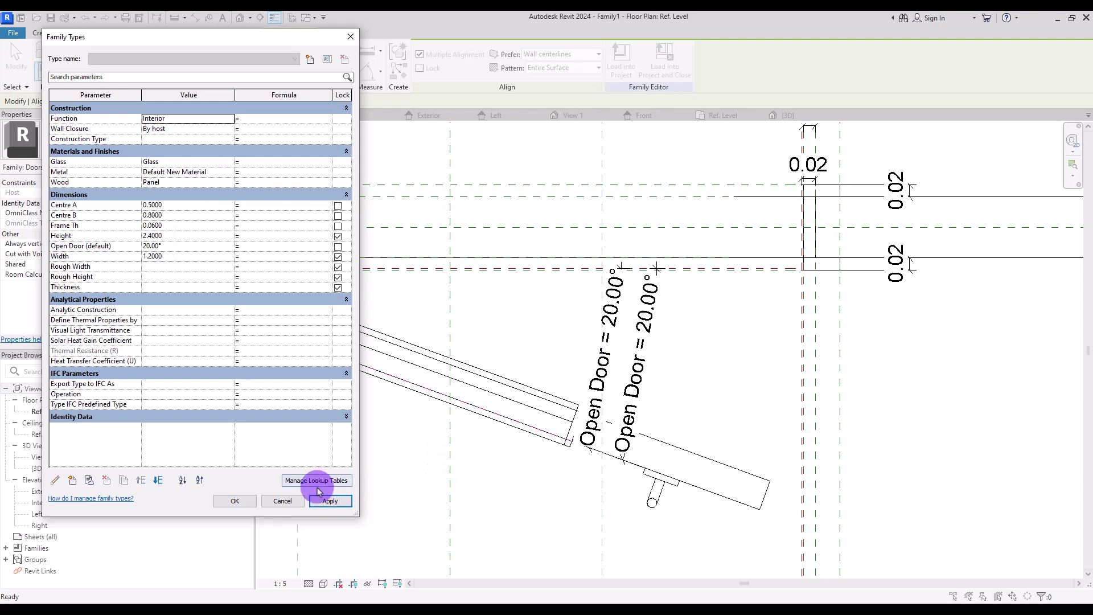
click(248, 502)
scroll(578, 317, up, 2)
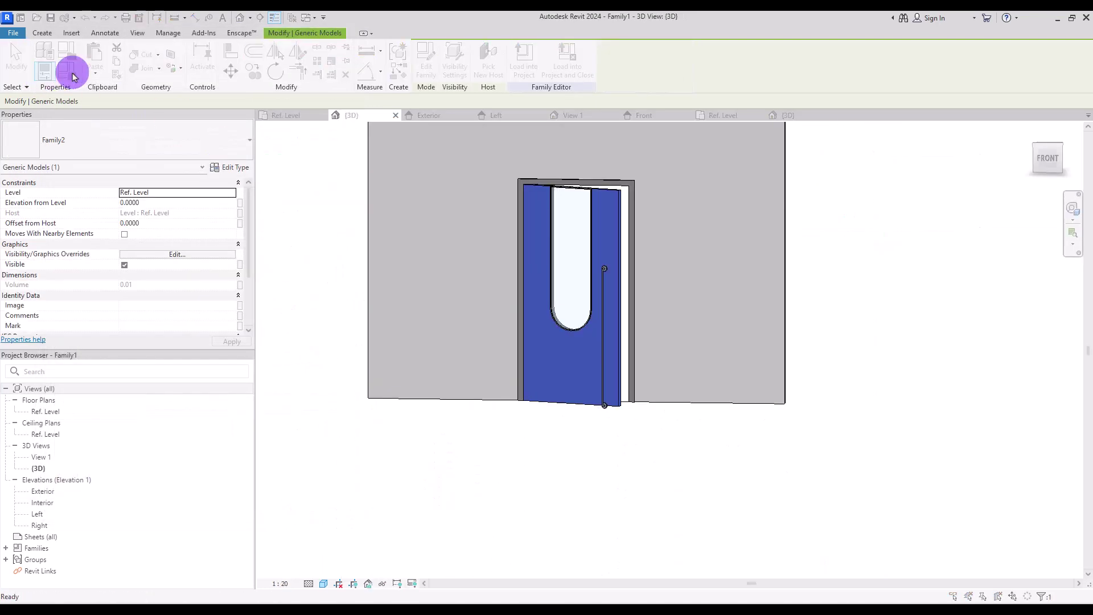
click(72, 77)
click(190, 246)
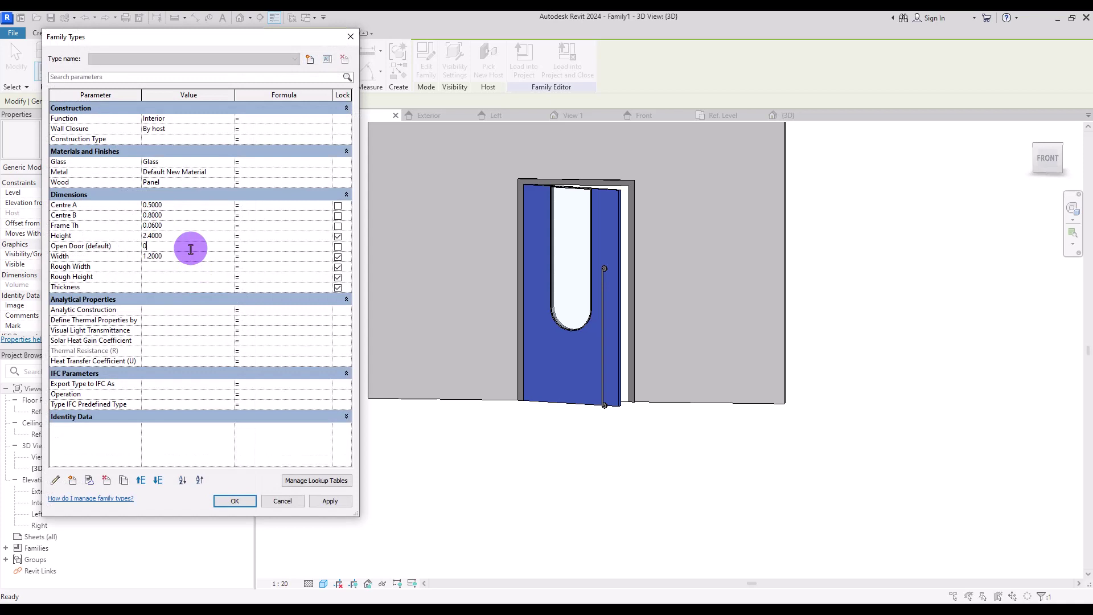
text(00)
click(330, 501)
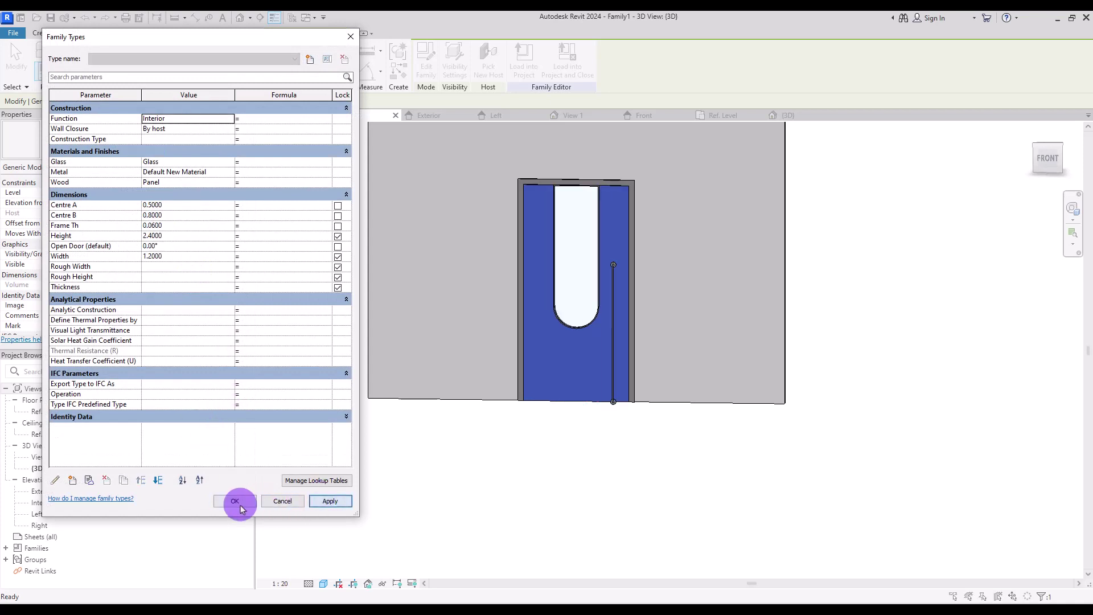
click(234, 502)
click(430, 116)
click(547, 364)
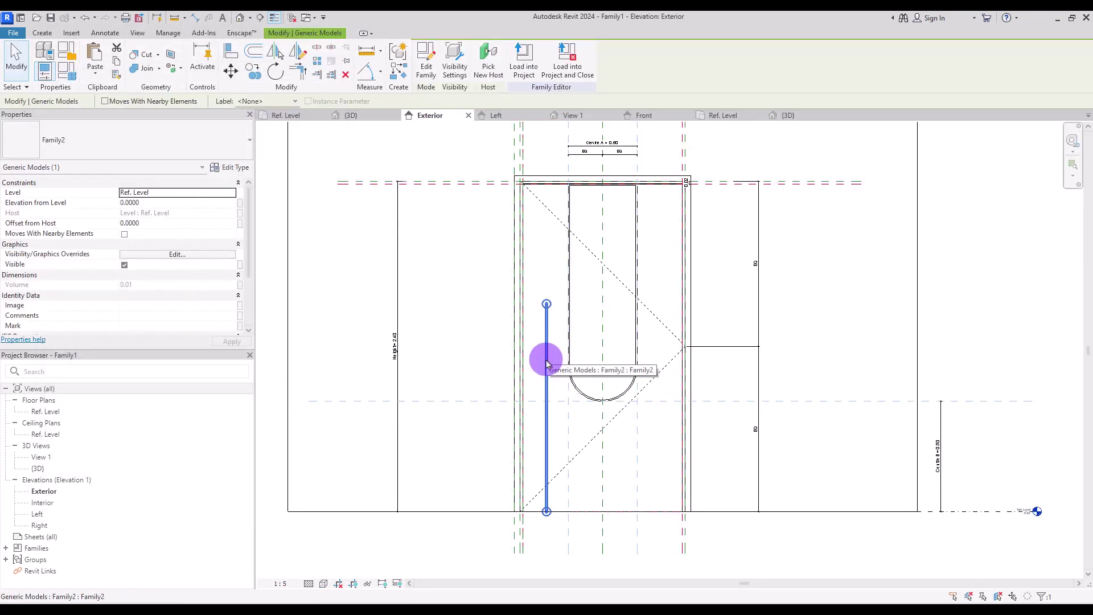
Align the handle's lower end to the horizontal mid reference plane
key(Up)
click(461, 225)
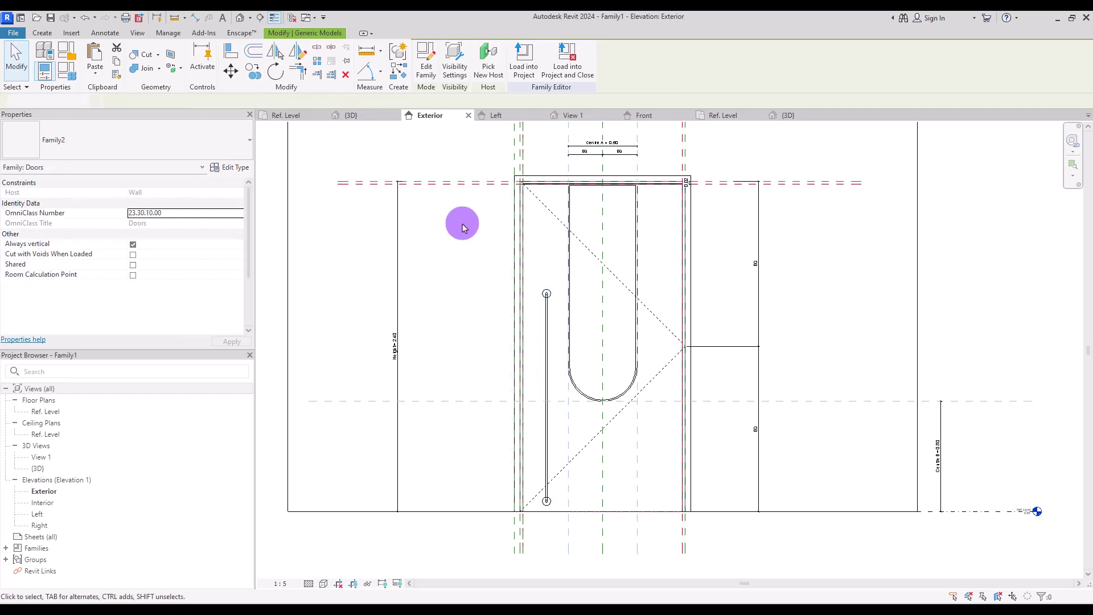
click(231, 55)
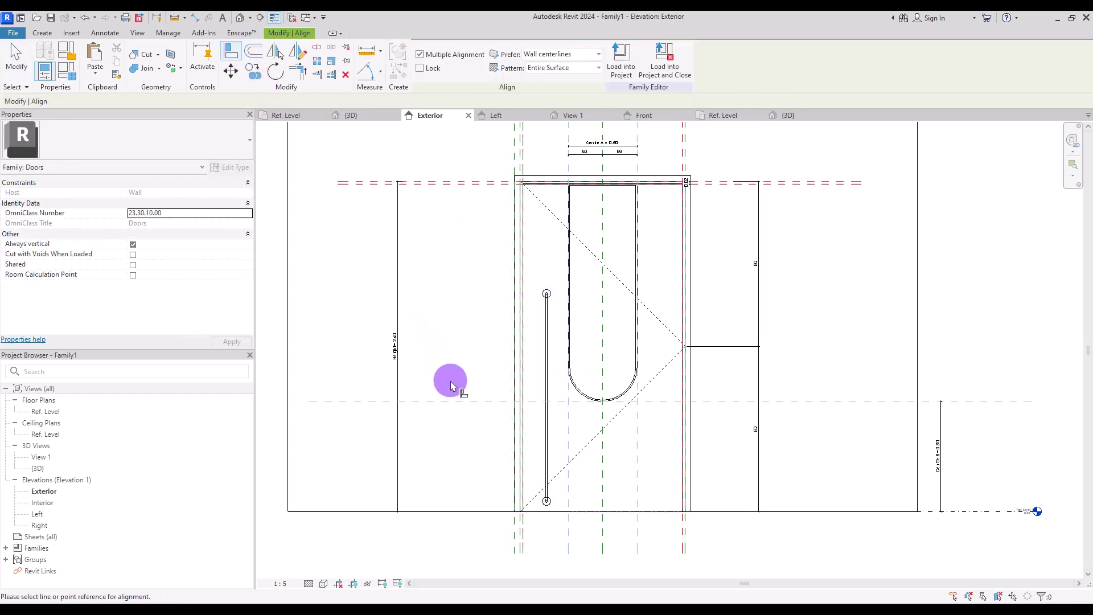
click(472, 401)
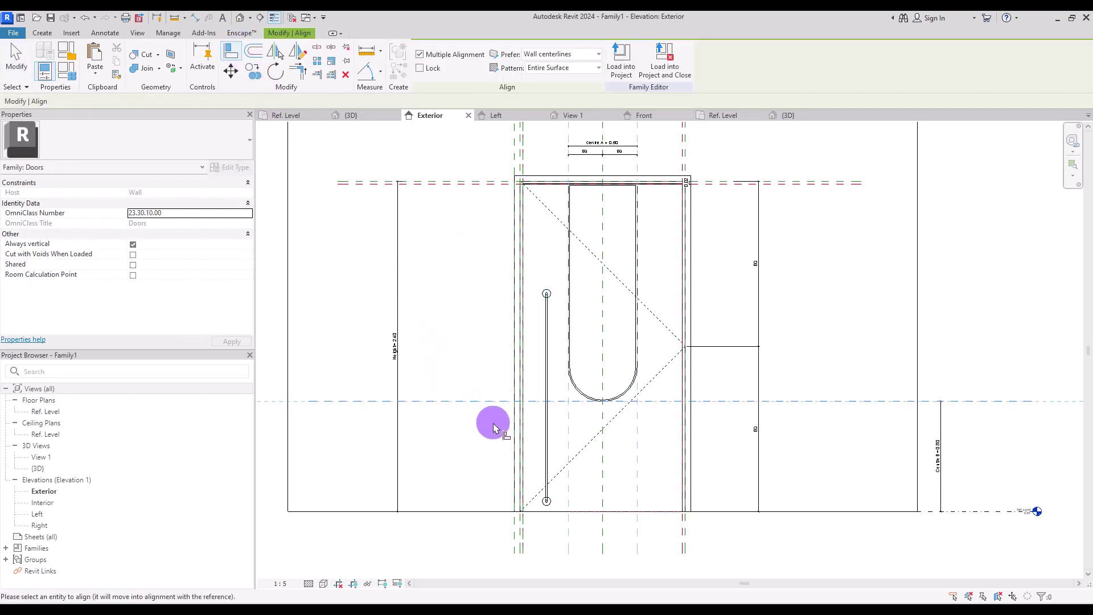
click(547, 501)
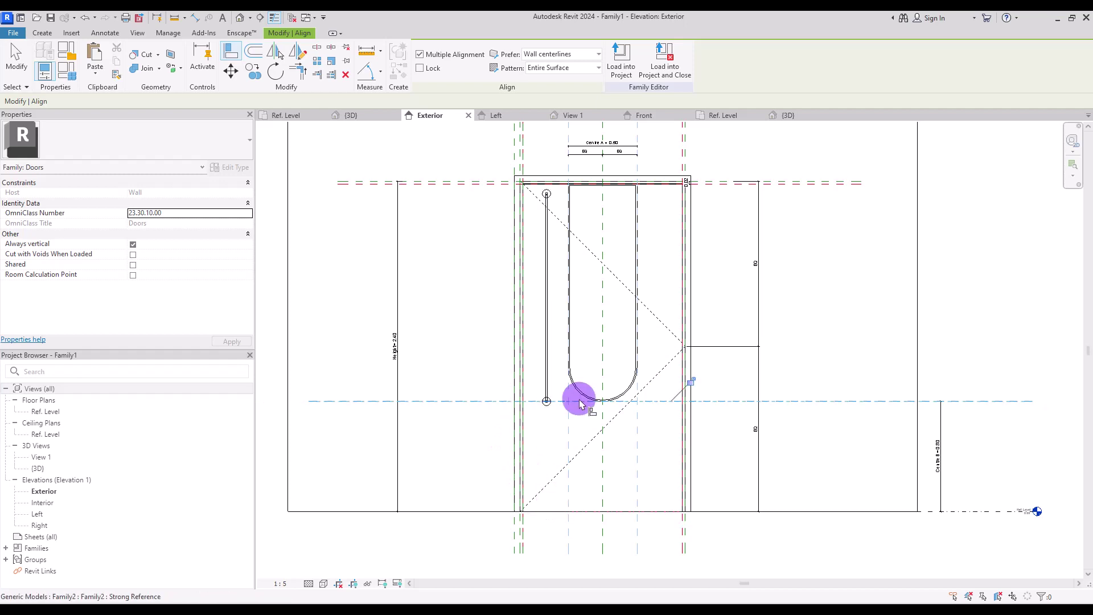
key(Escape)
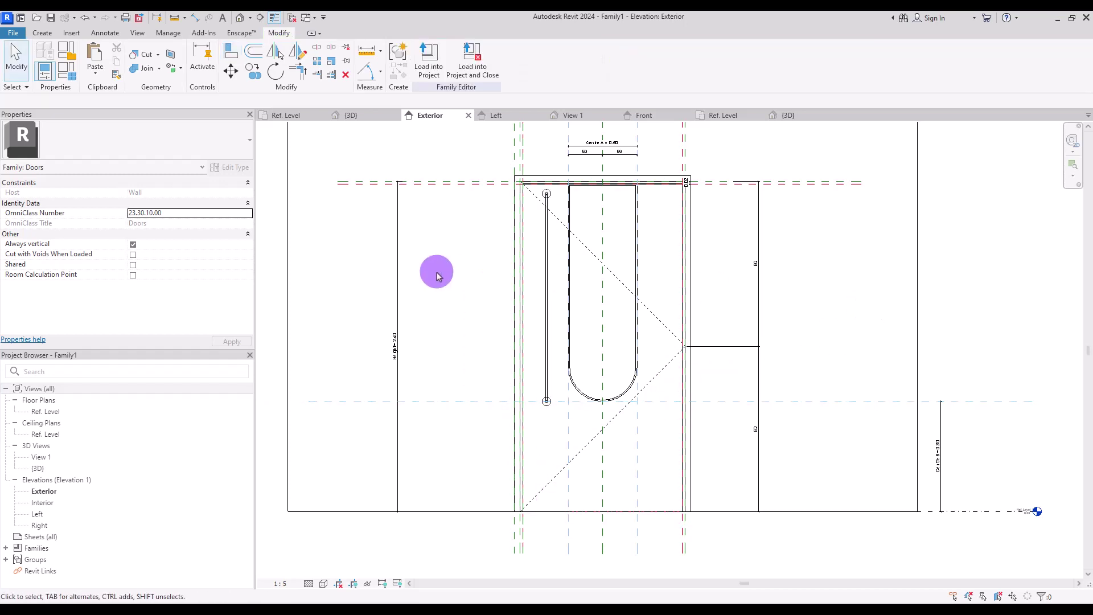
Open the handle's type properties and select its height value of 1.0000
click(546, 253)
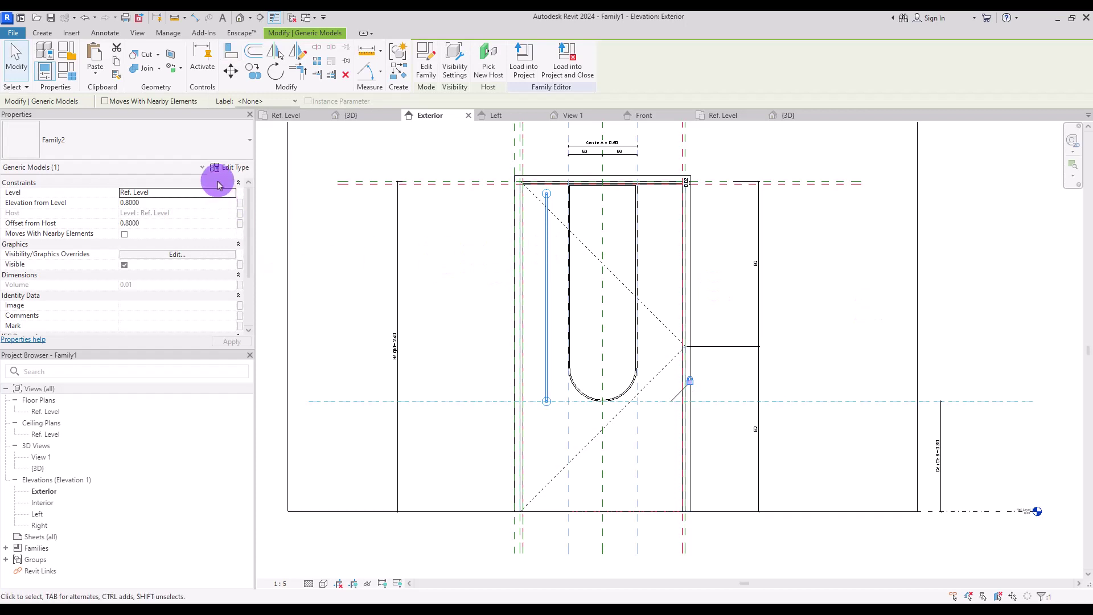
click(227, 167)
click(297, 196)
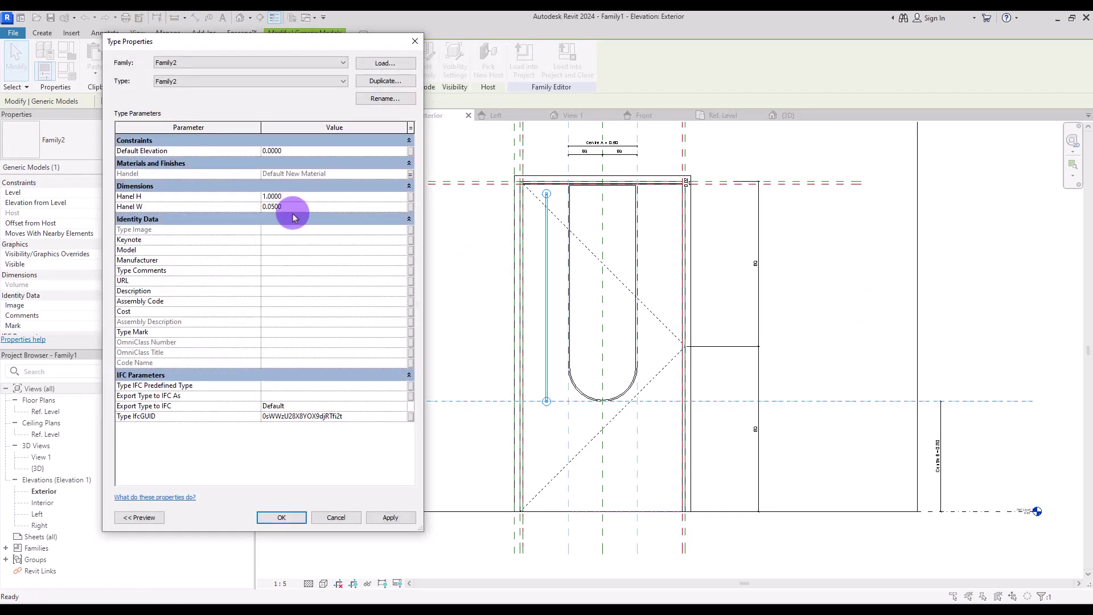
Keep the handle height at 1.0000 and set Open Door to 0° to close the door
click(283, 517)
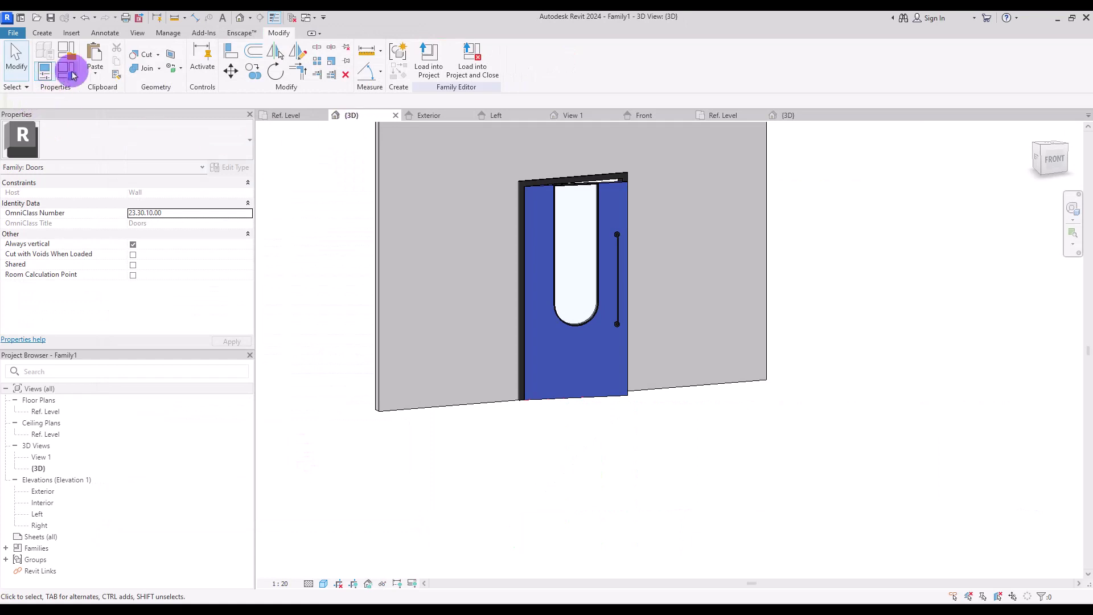
click(69, 72)
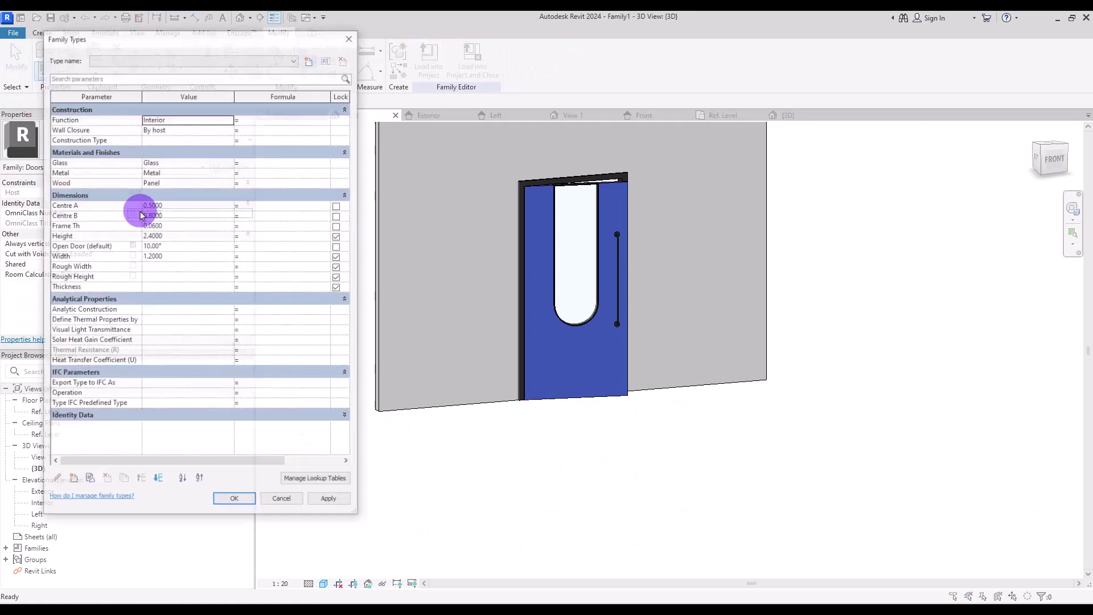
click(165, 246)
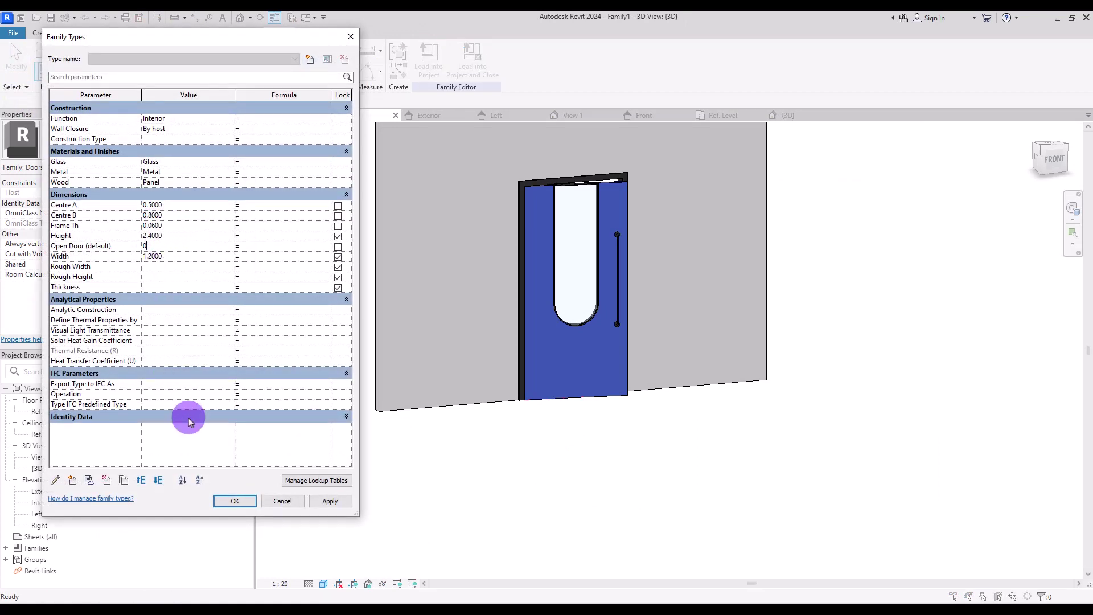
click(249, 503)
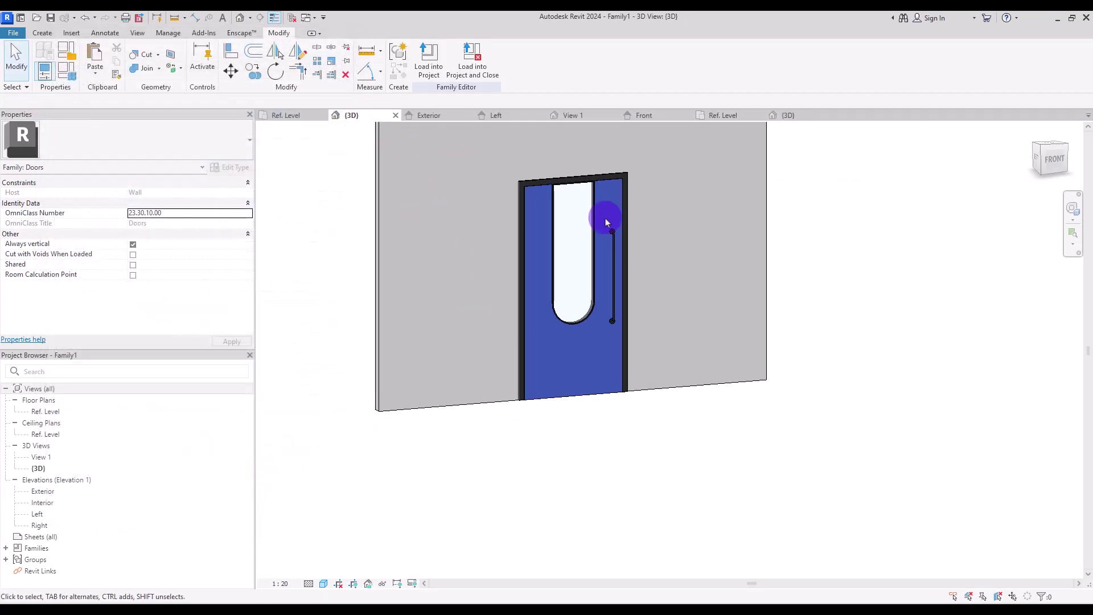